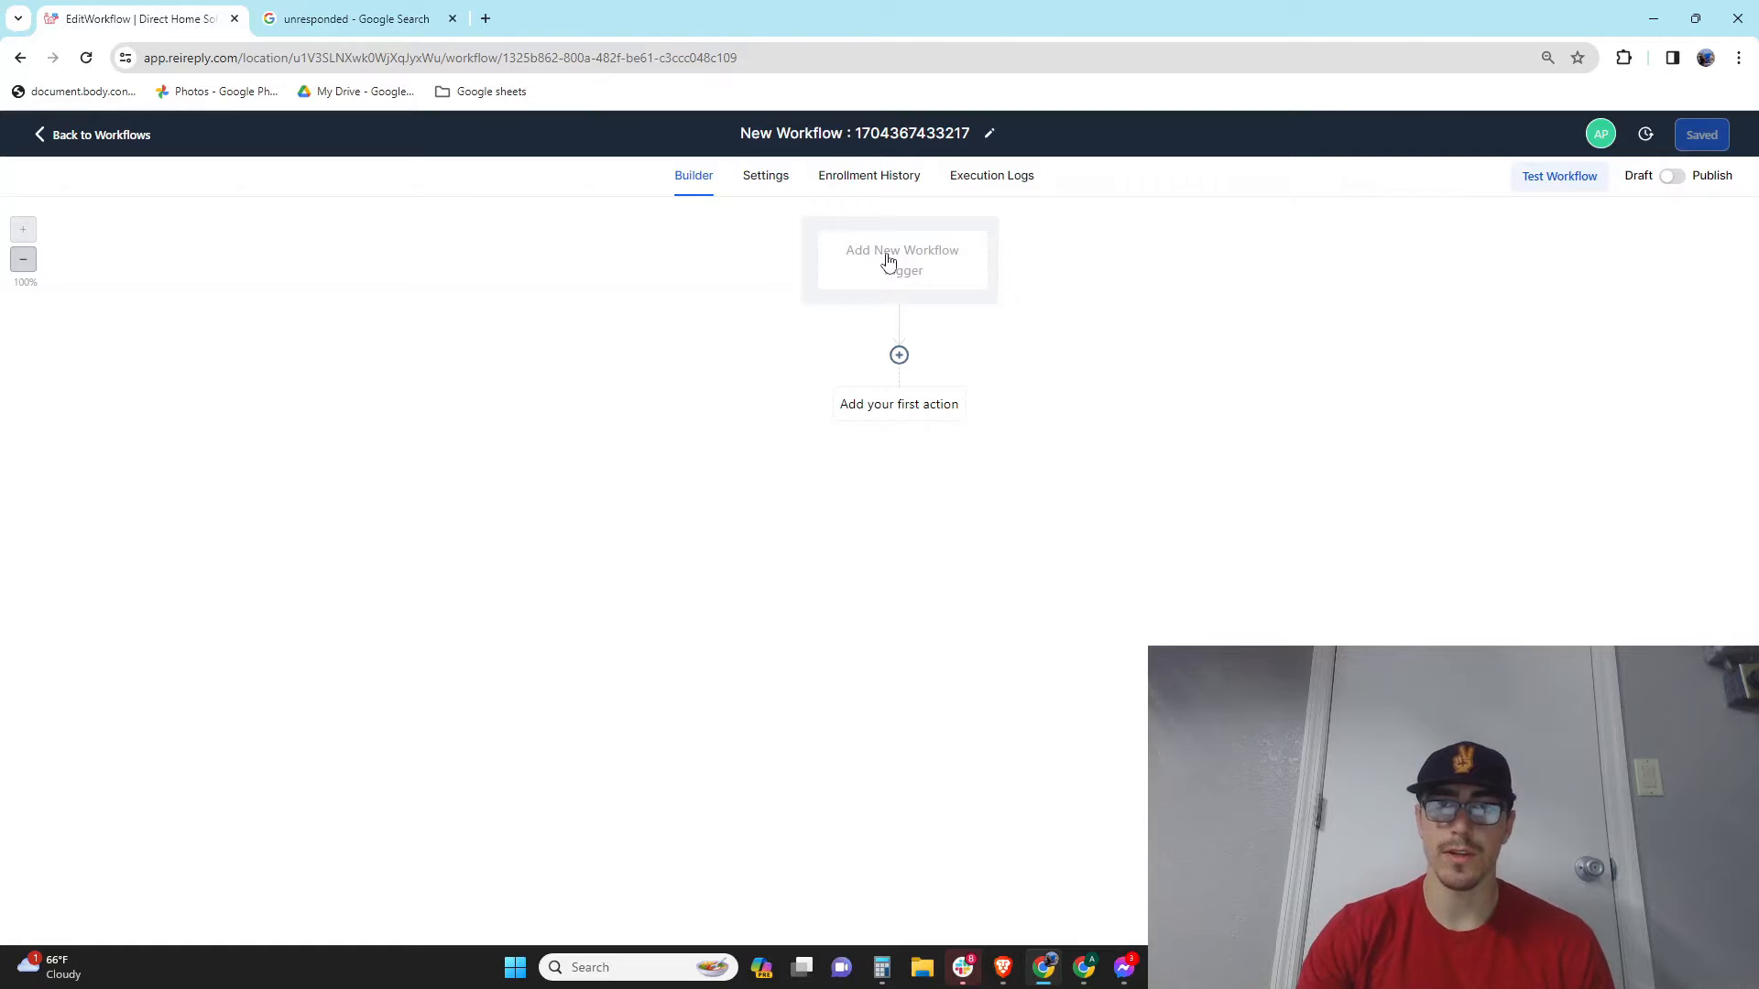
# Step: Open the Workflow Trigger panel from 'Add New Workflow Trigger' on the empty canvas
pyautogui.click(887, 261)
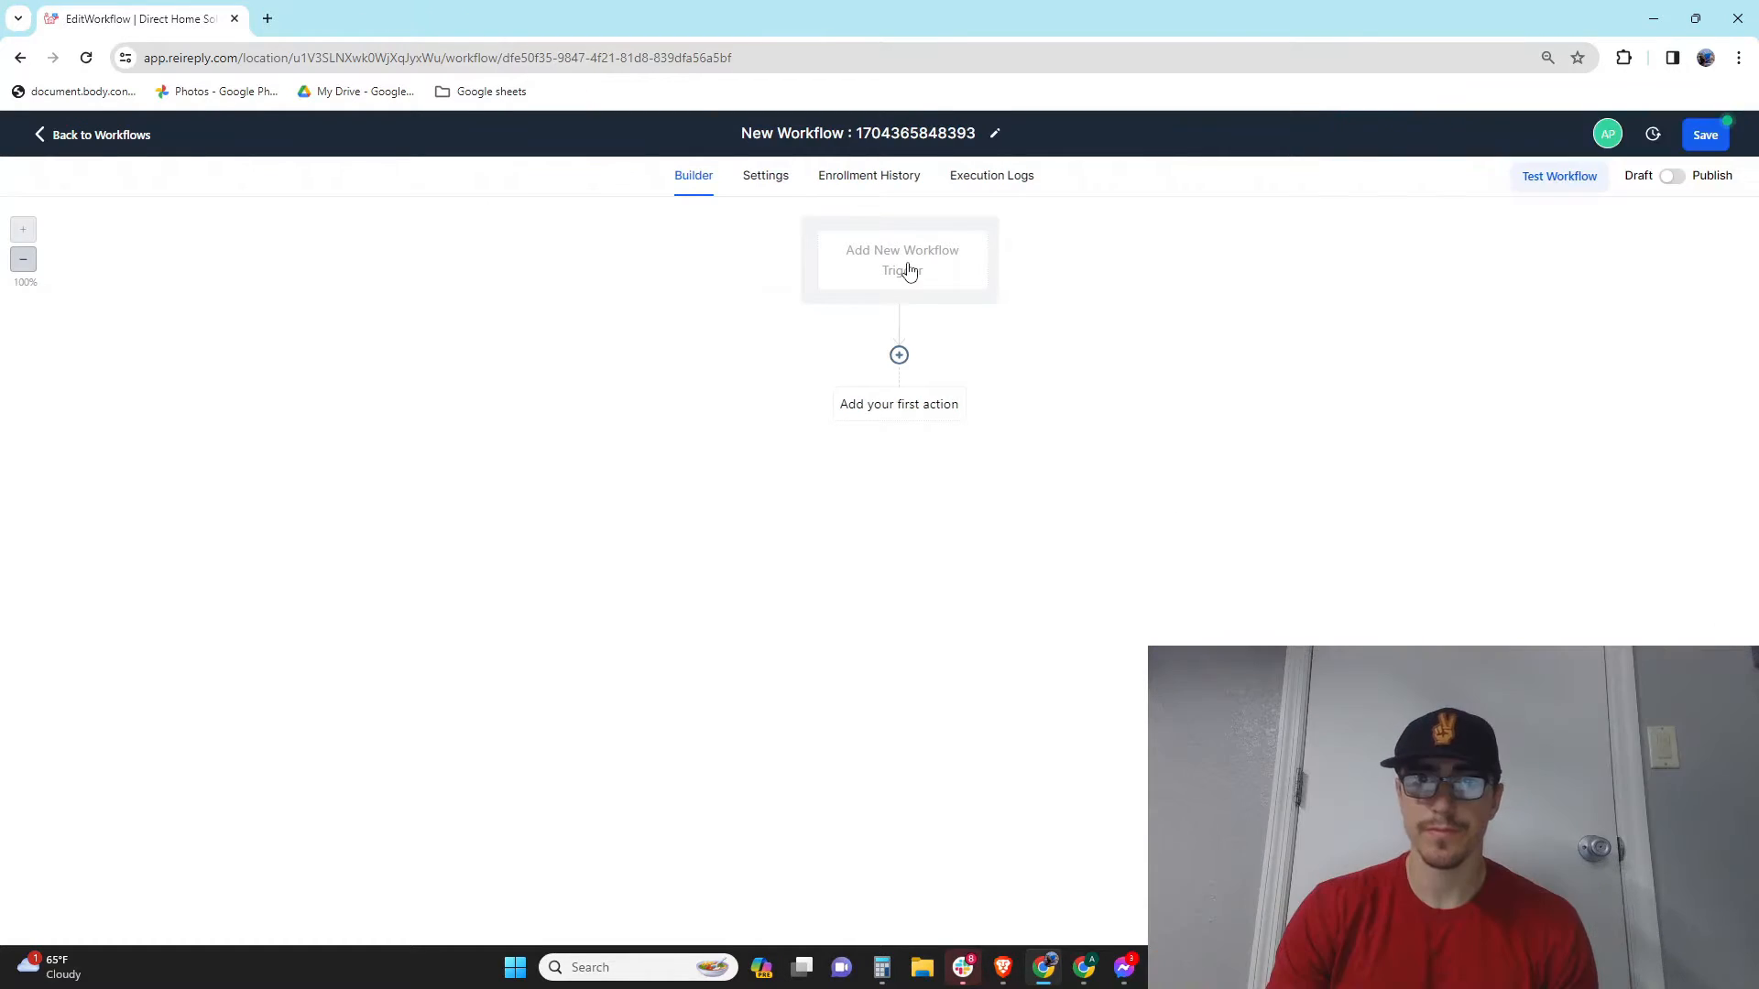
# Step: Choose the Contact Tag trigger and rename it 'New Realtor Outreach'
pyautogui.click(909, 271)
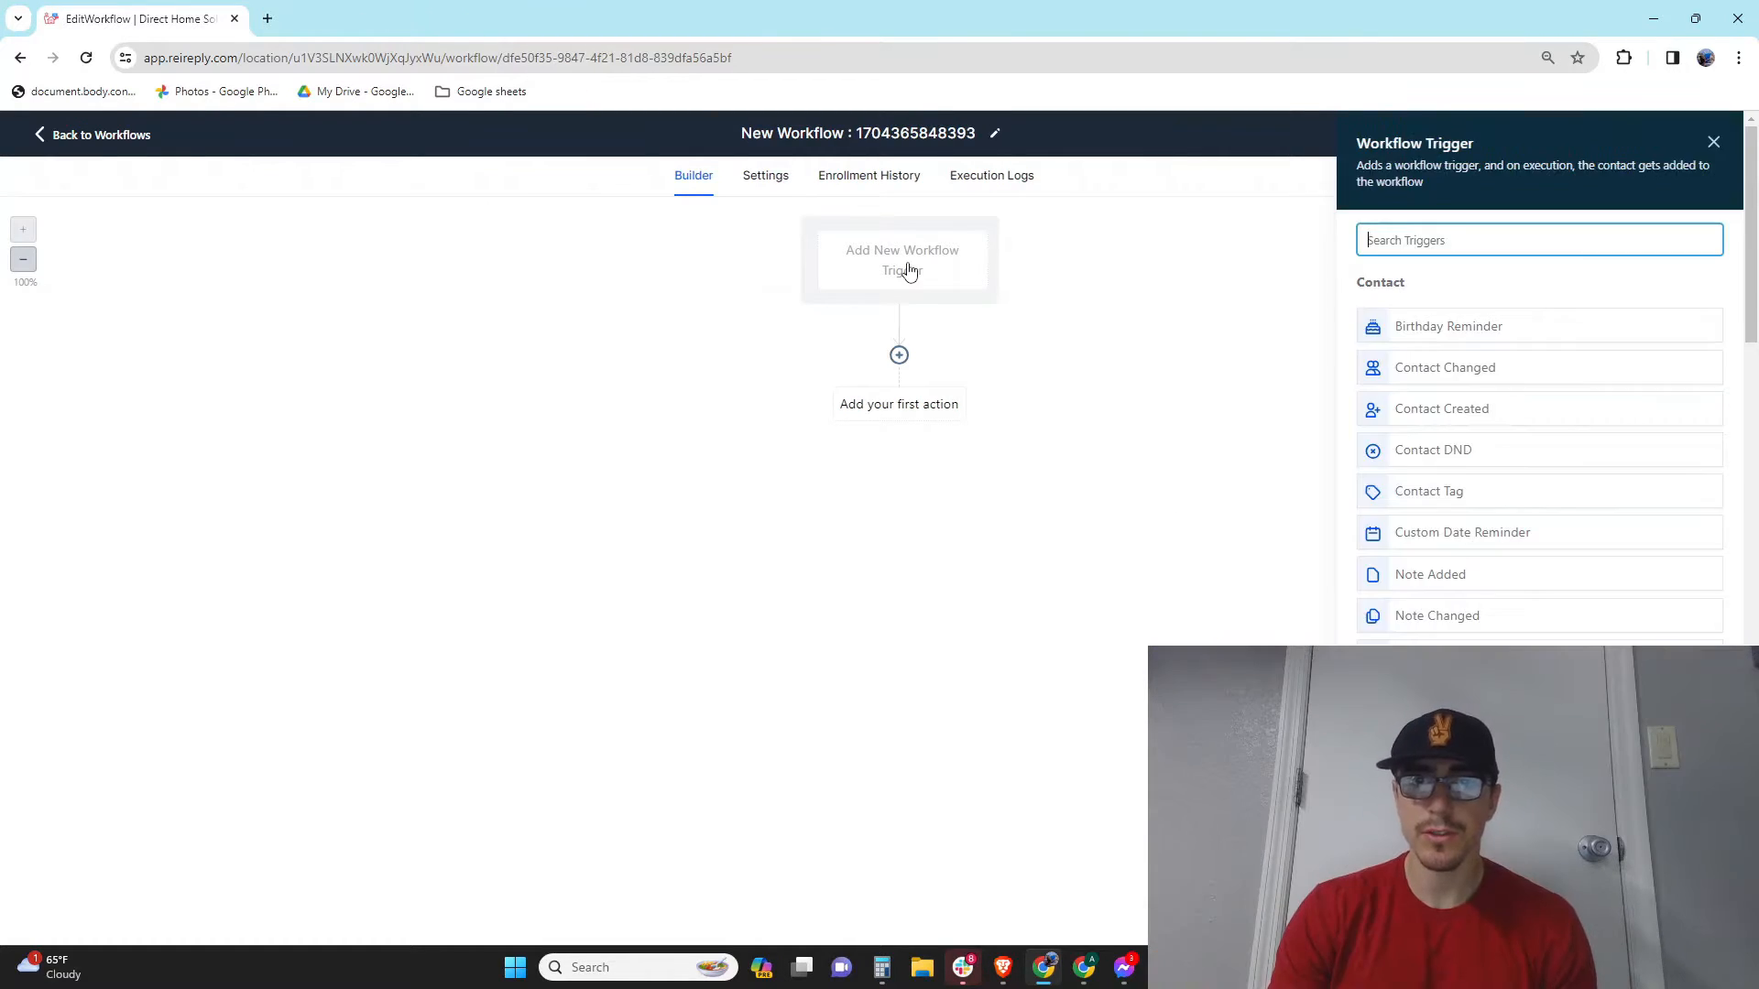
pyautogui.click(1440, 495)
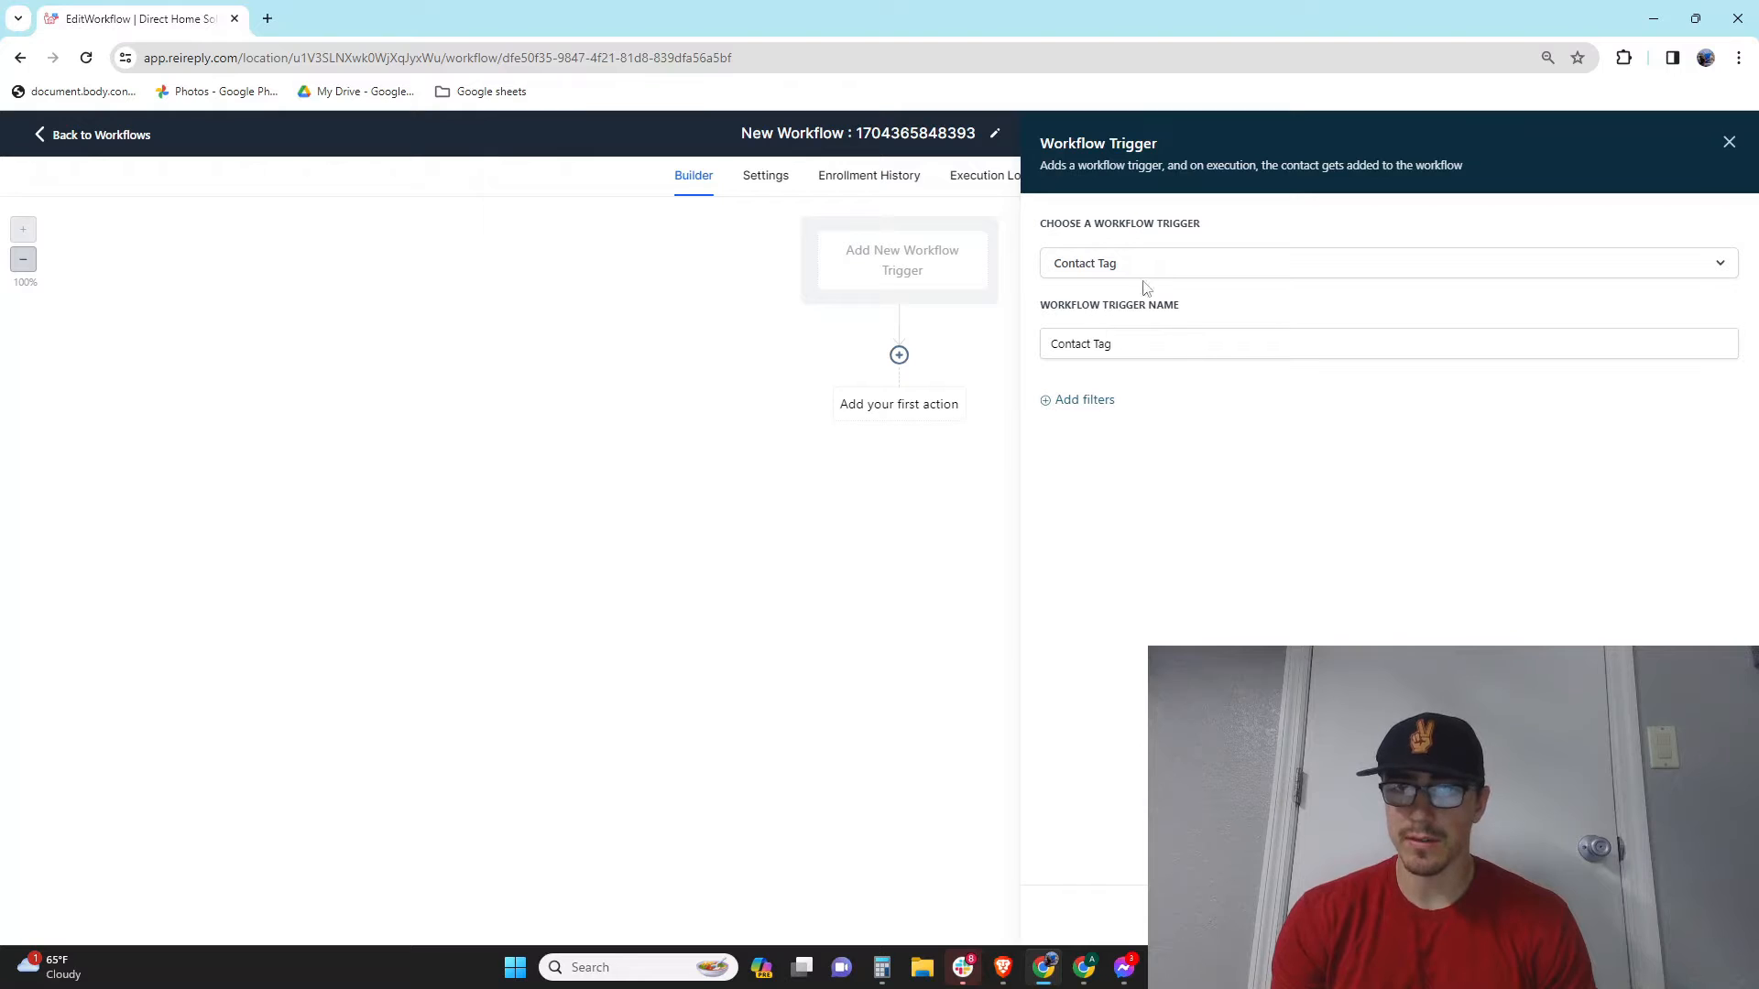
pyautogui.tripleClick(1140, 343)
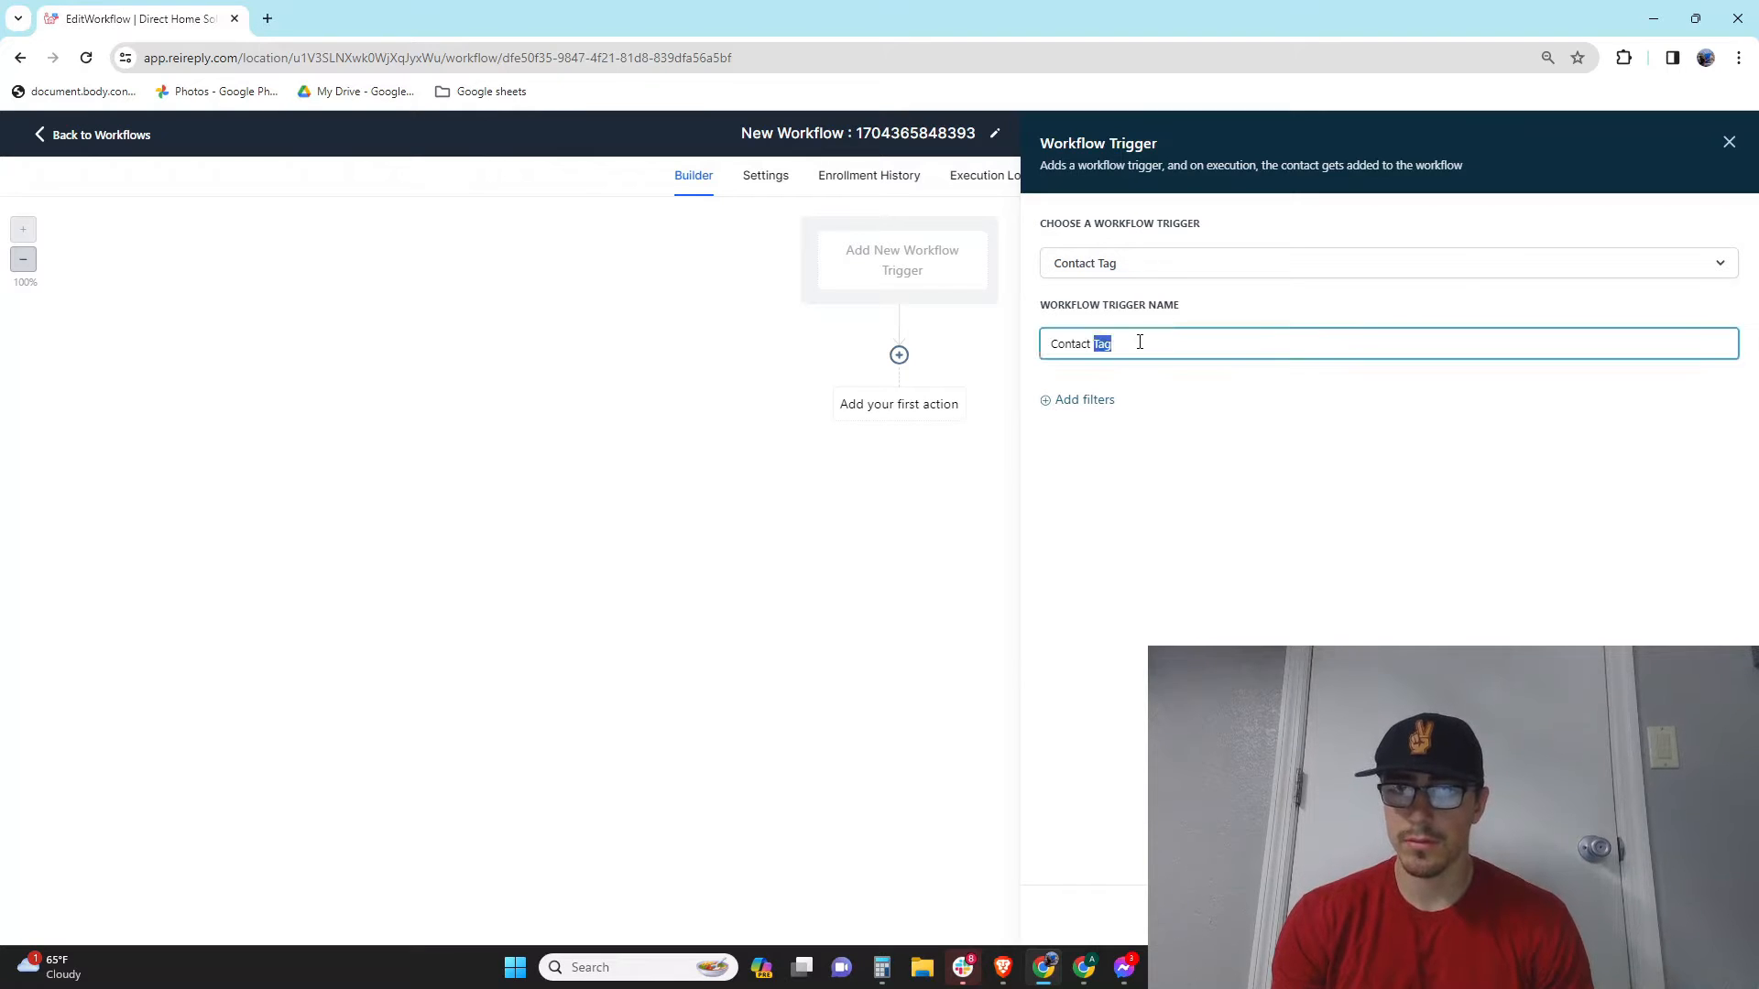
pyautogui.write('New Realtor Out')
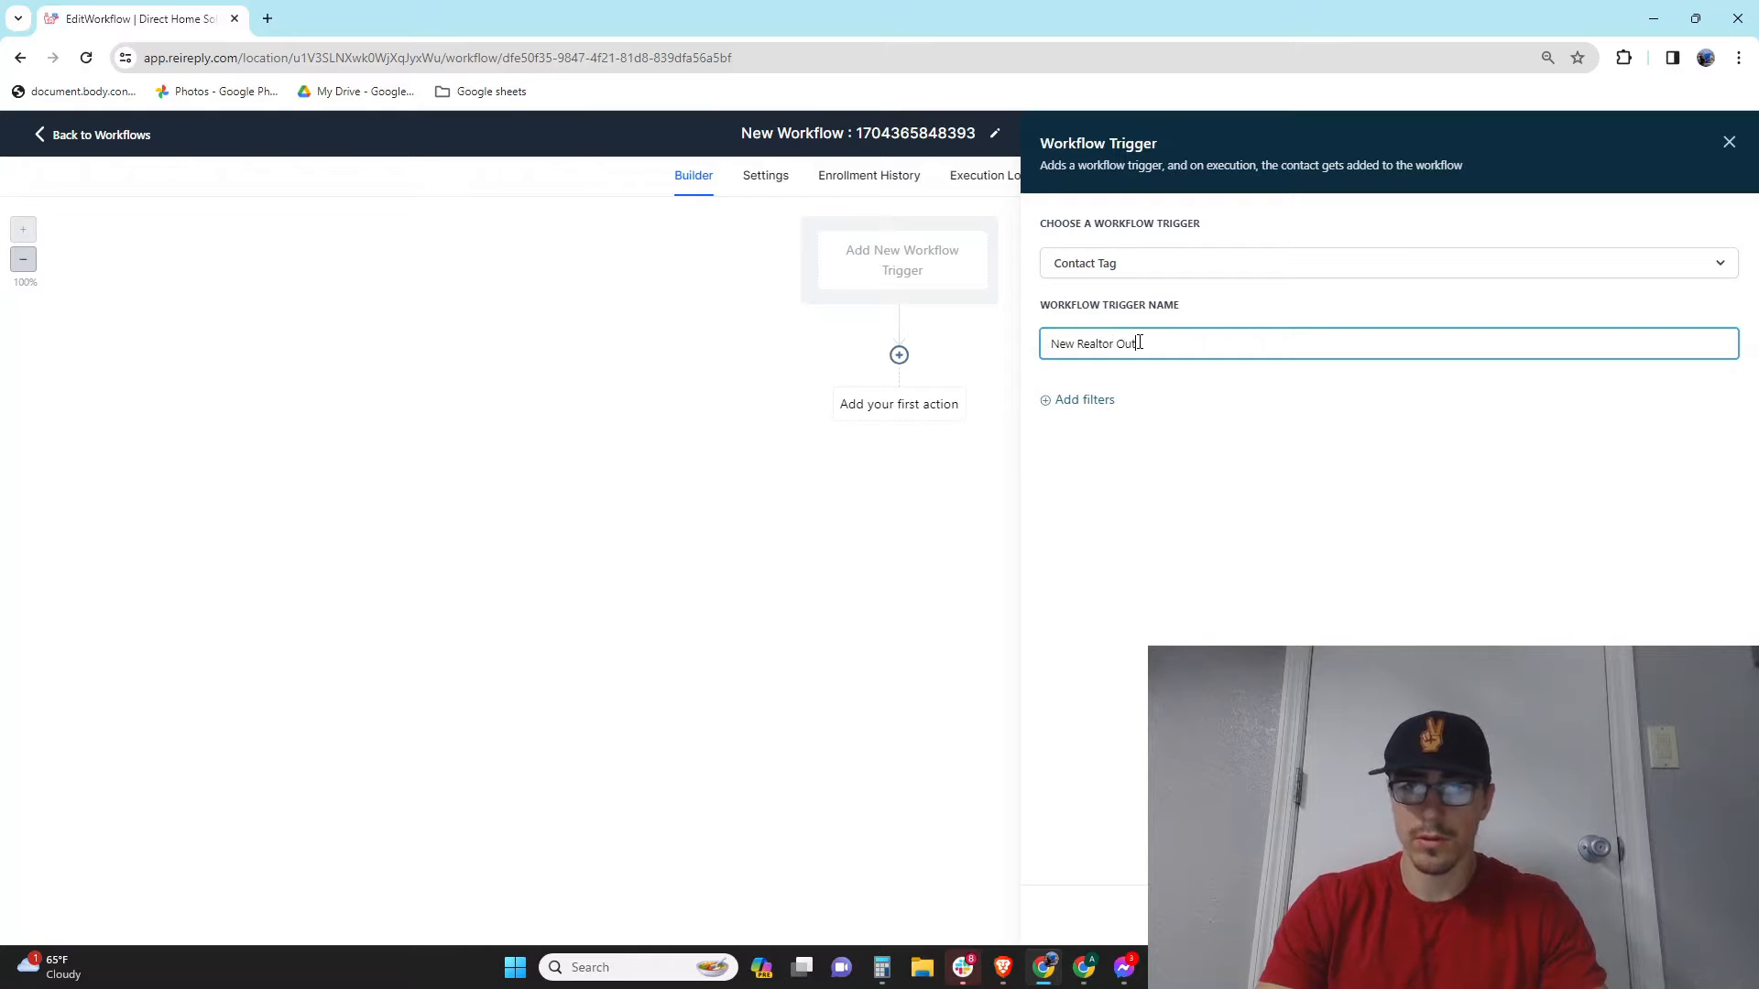
pyautogui.write('reach')
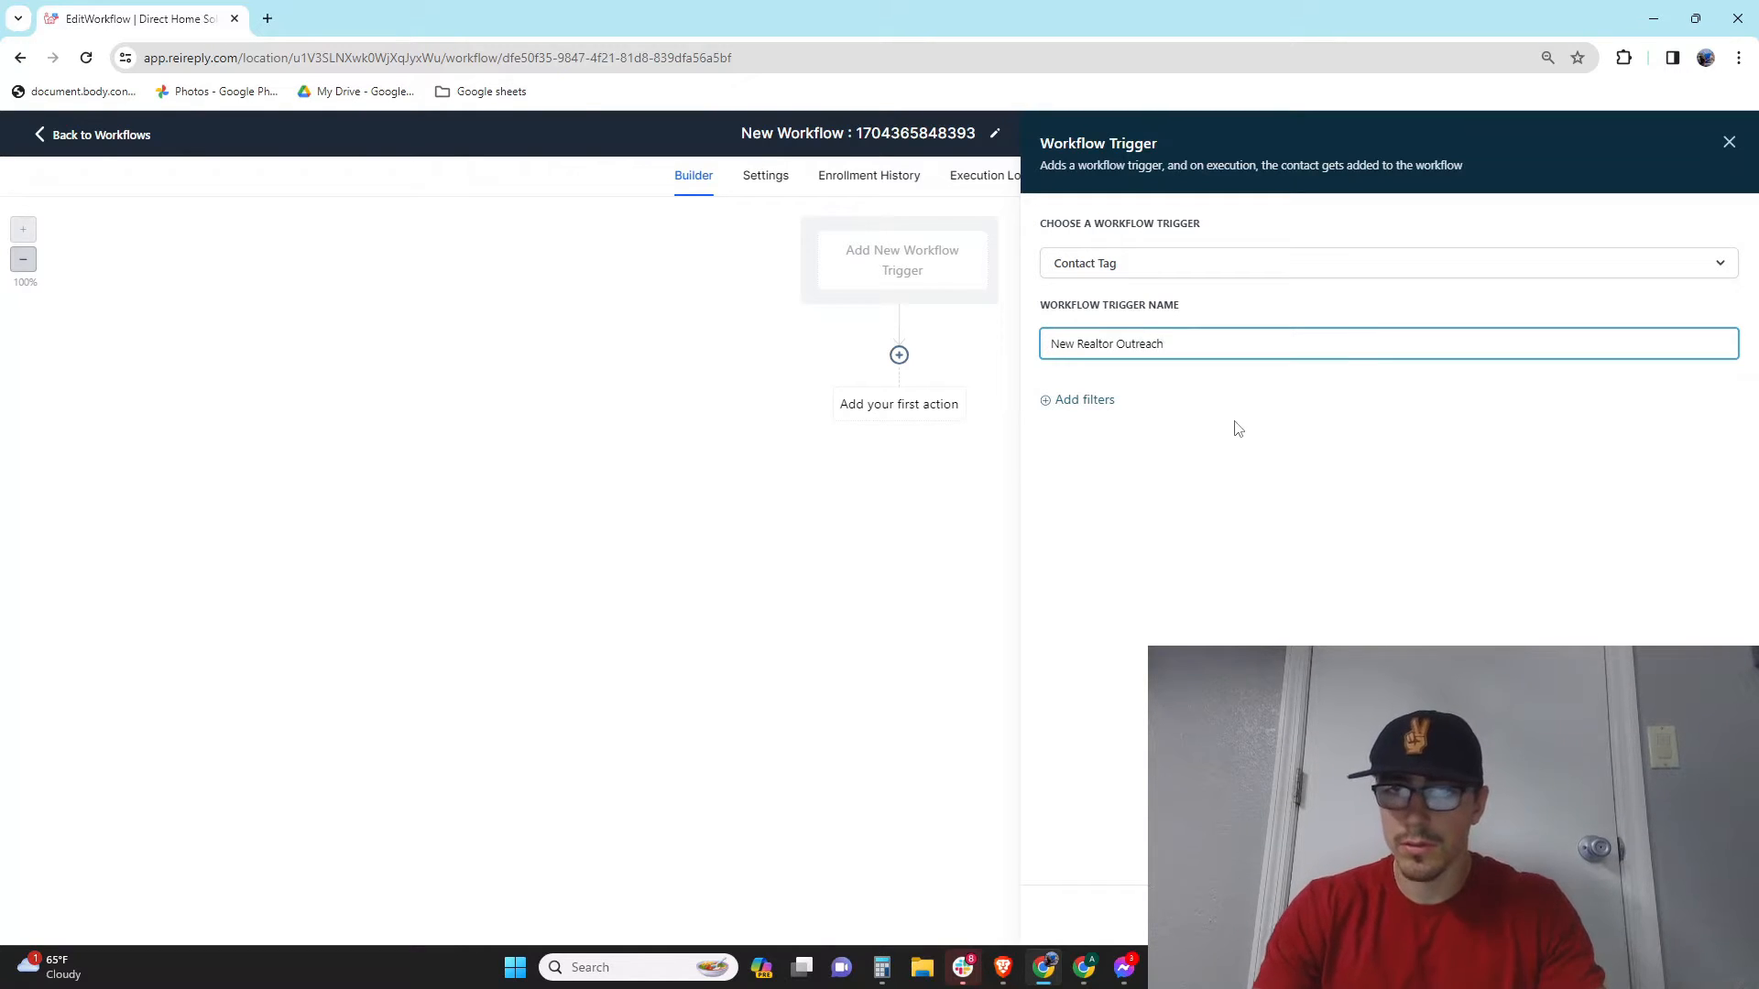
# Step: Add a Tag Added filter with a new 'New Realtor Outreach' tag and save the trigger
pyautogui.click(1077, 401)
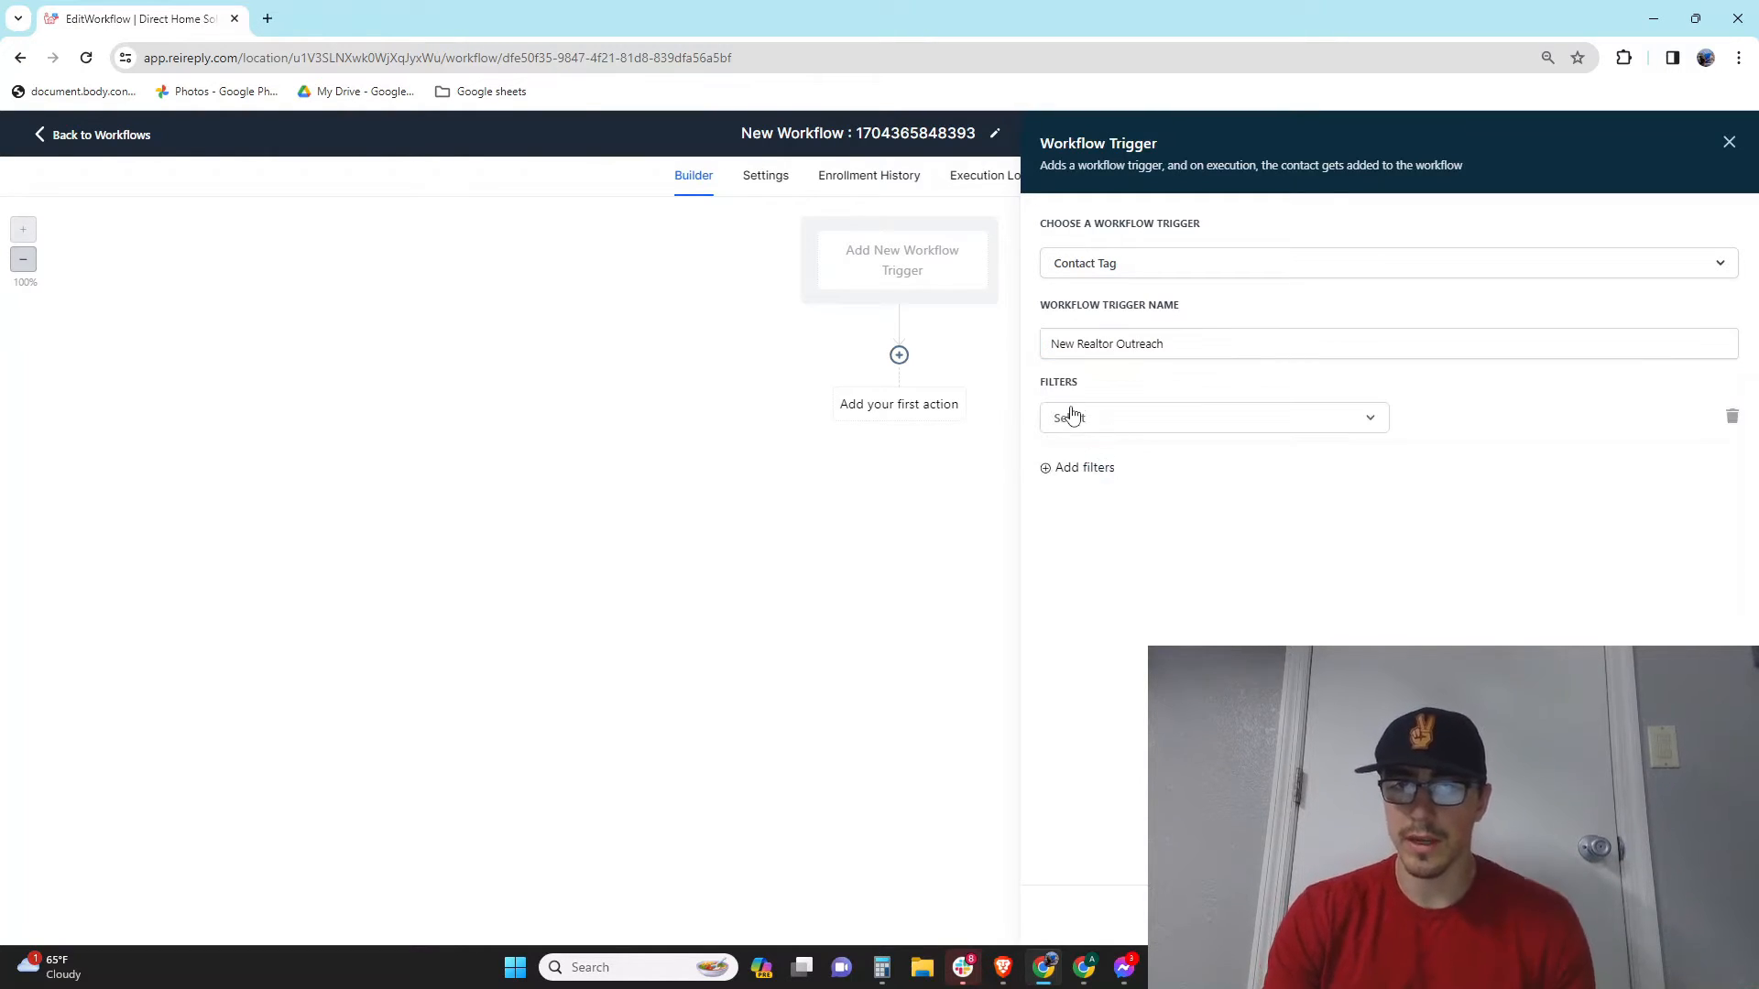
pyautogui.click(1162, 428)
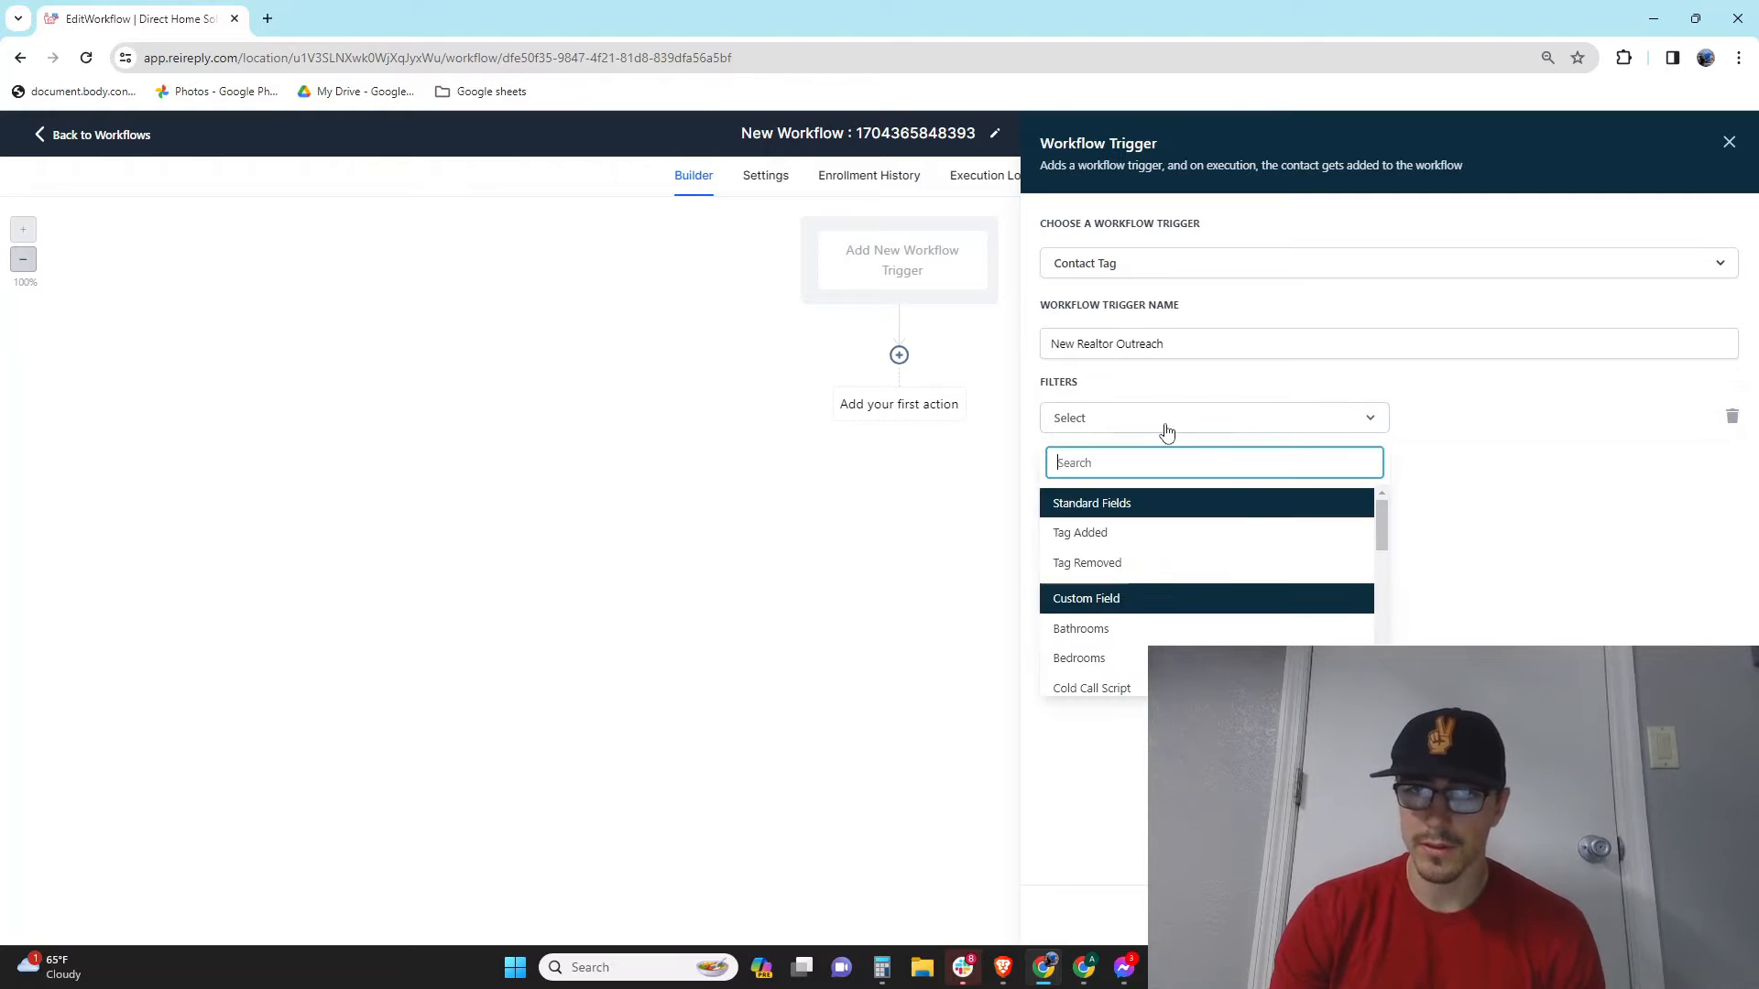
pyautogui.click(1194, 540)
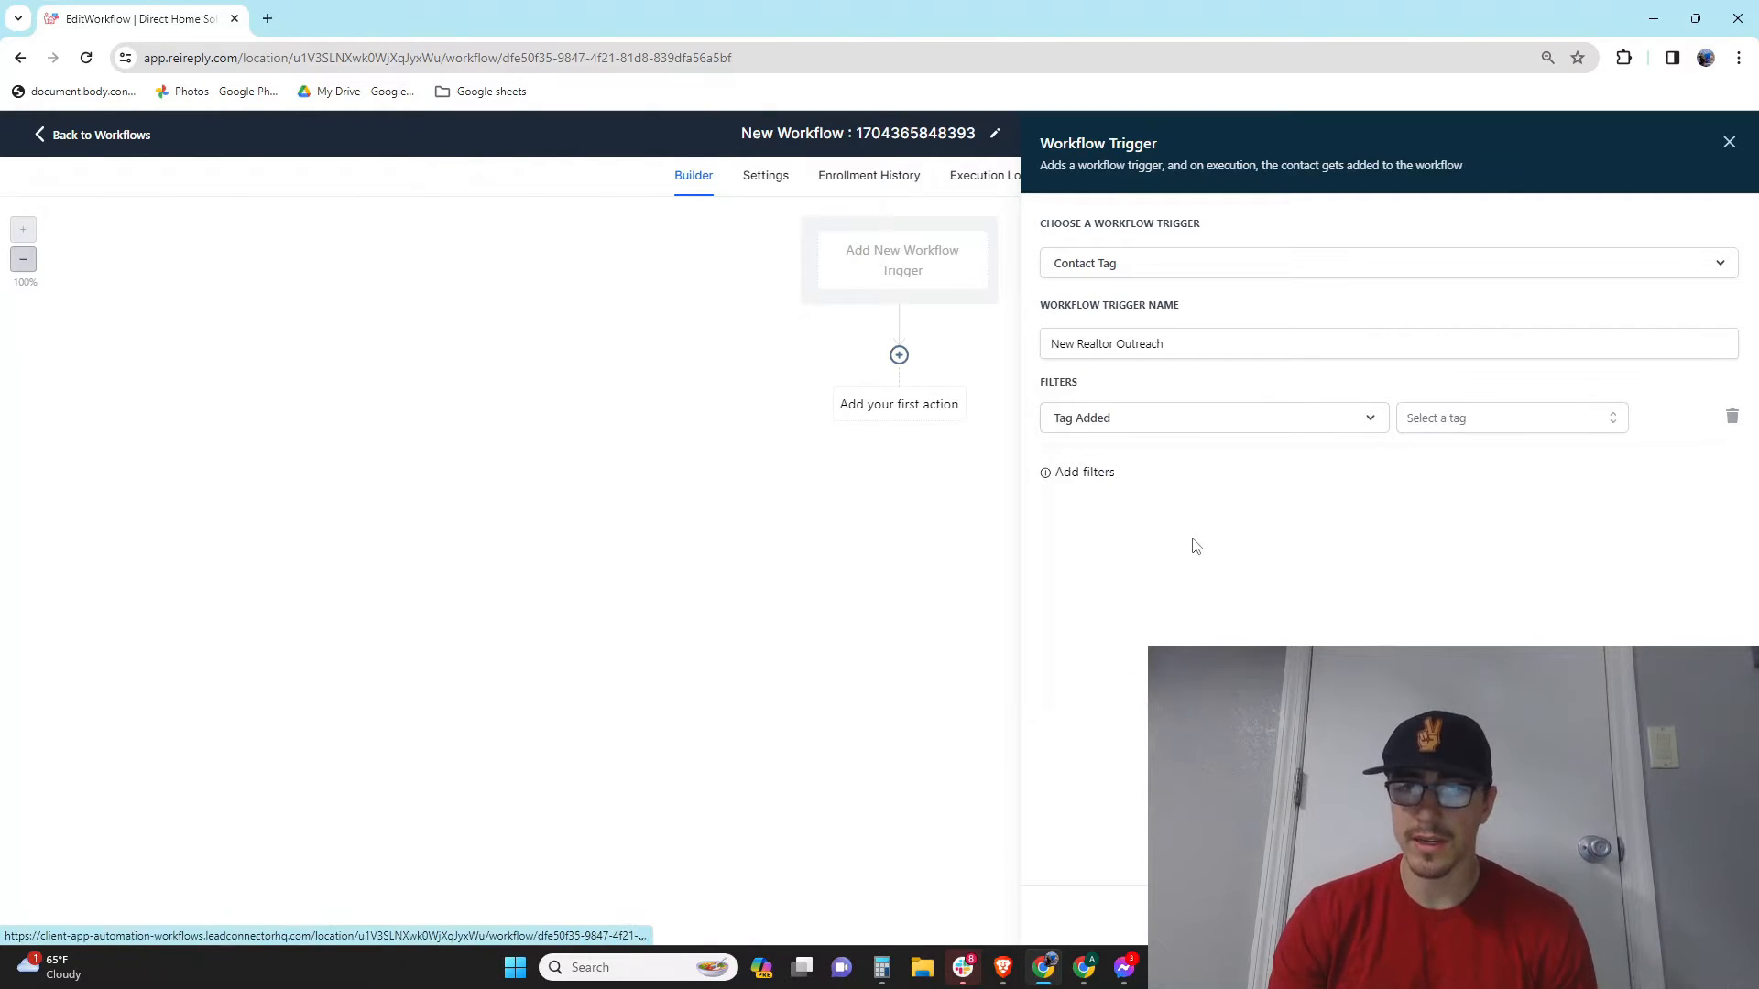
pyautogui.click(1481, 421)
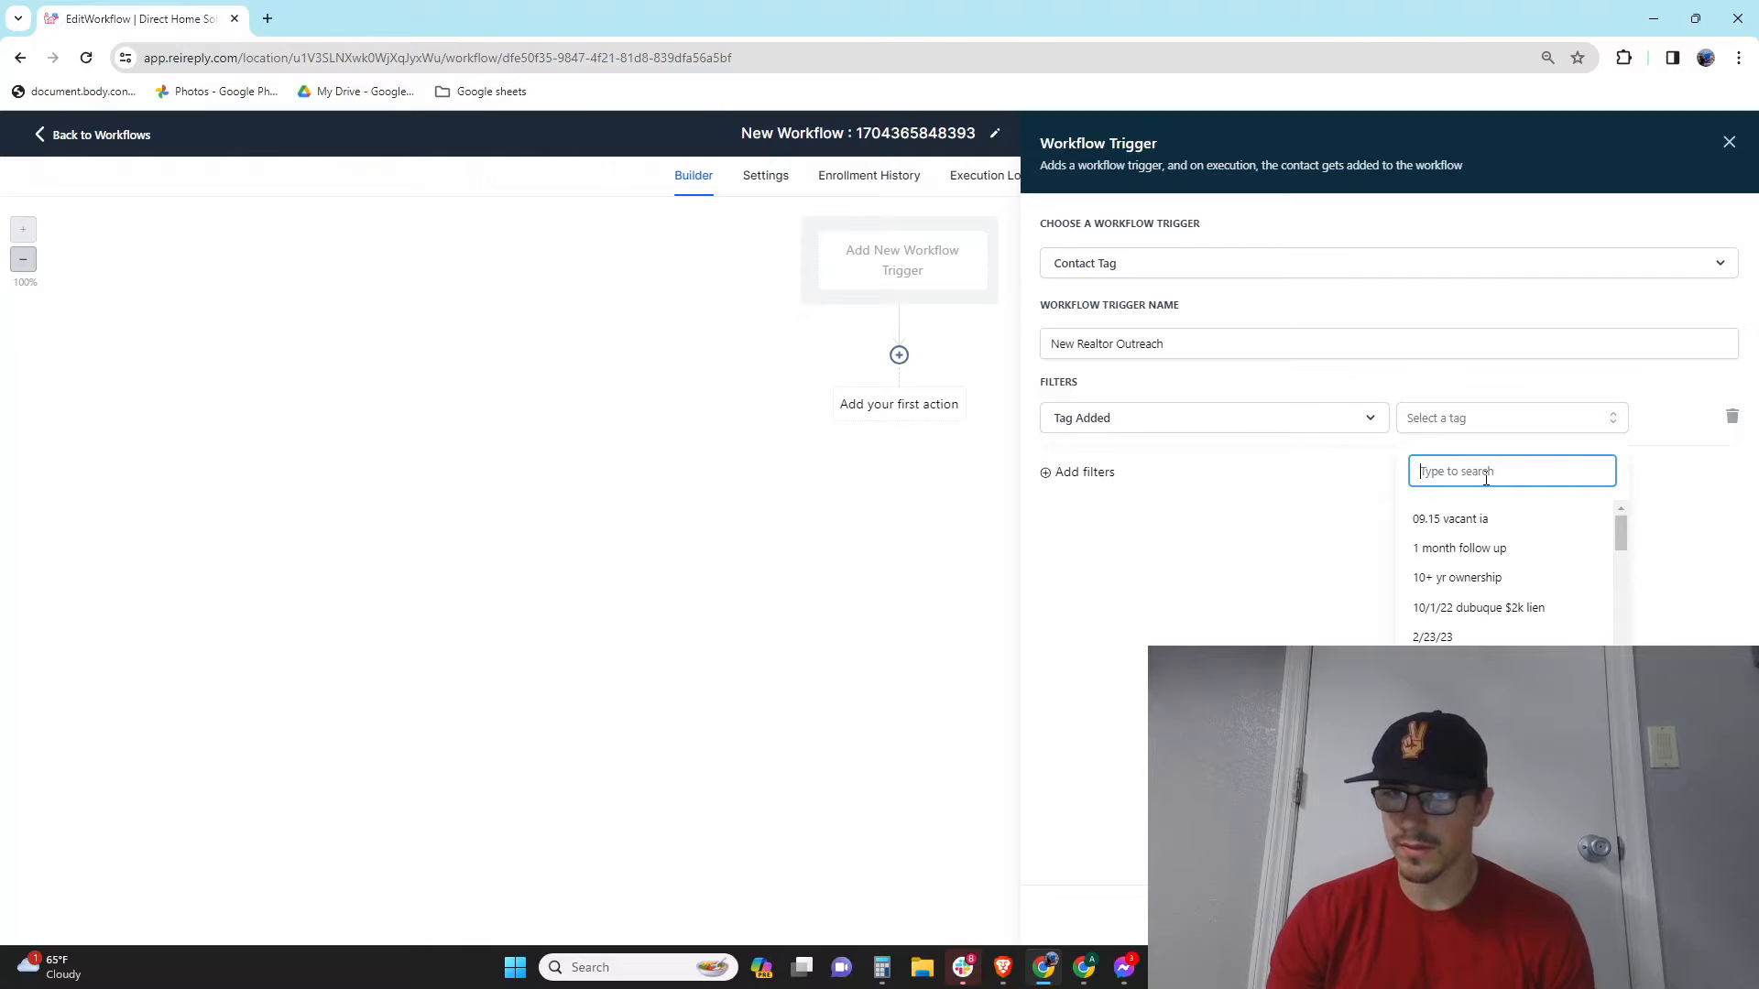
pyautogui.write('New')
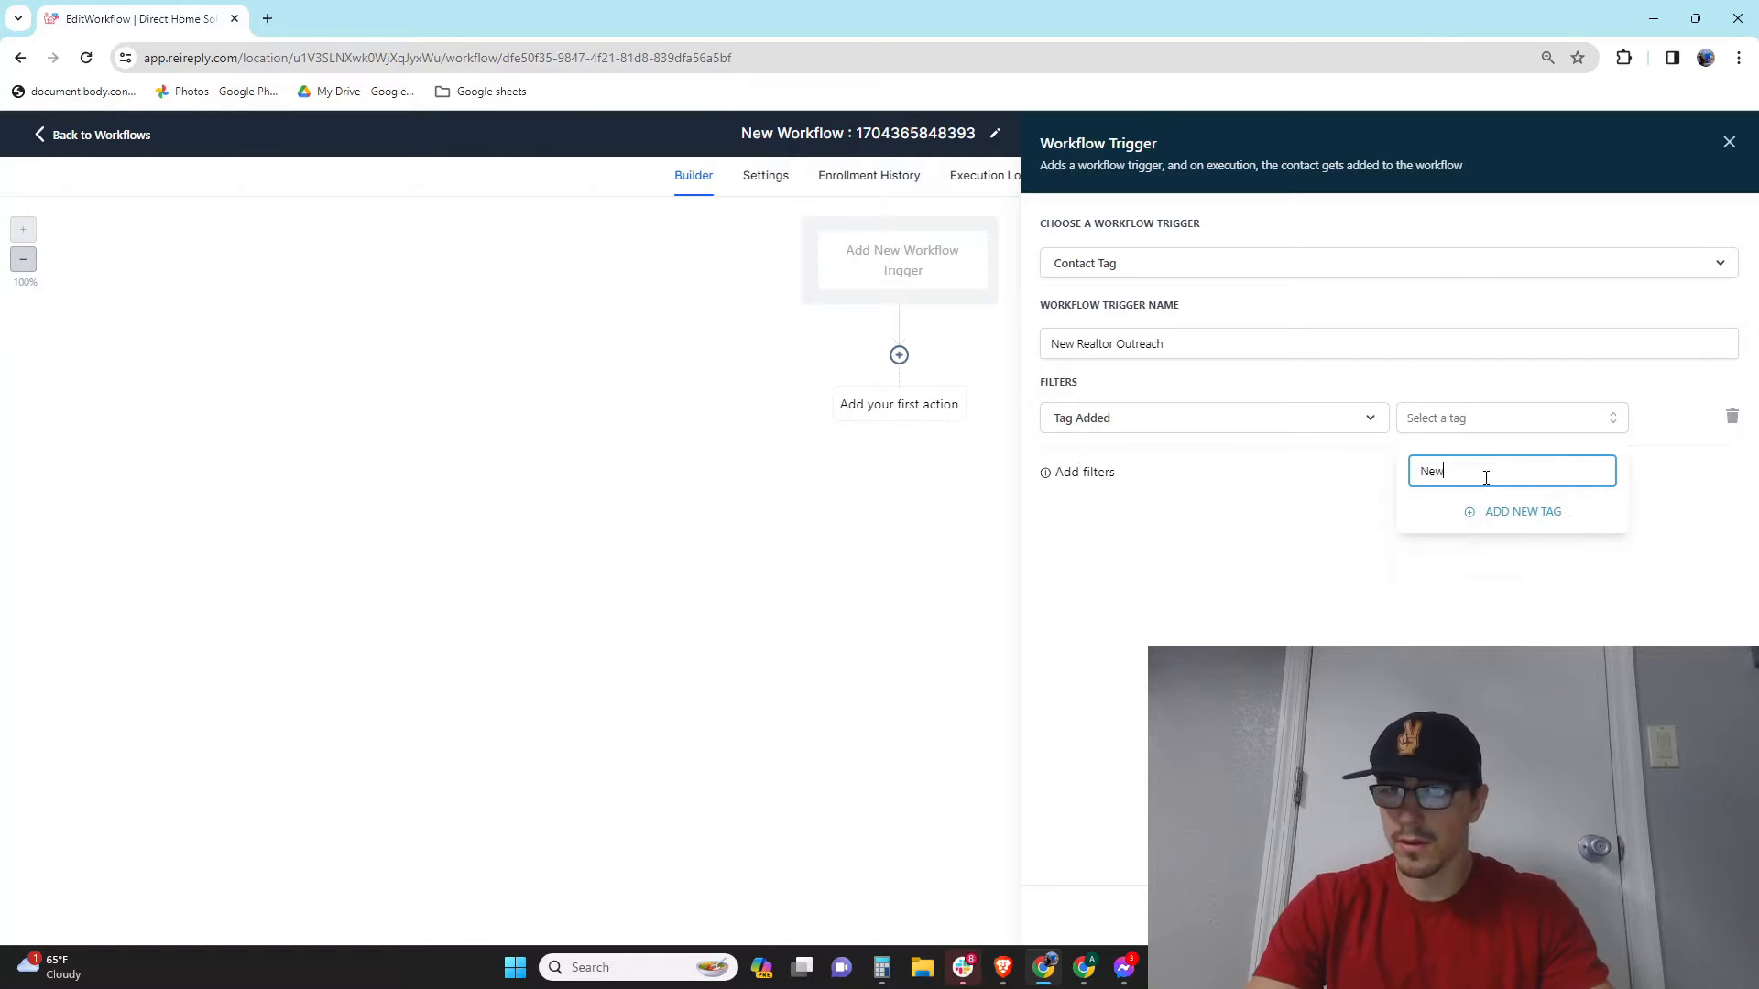
pyautogui.write(' Realtor Outreach')
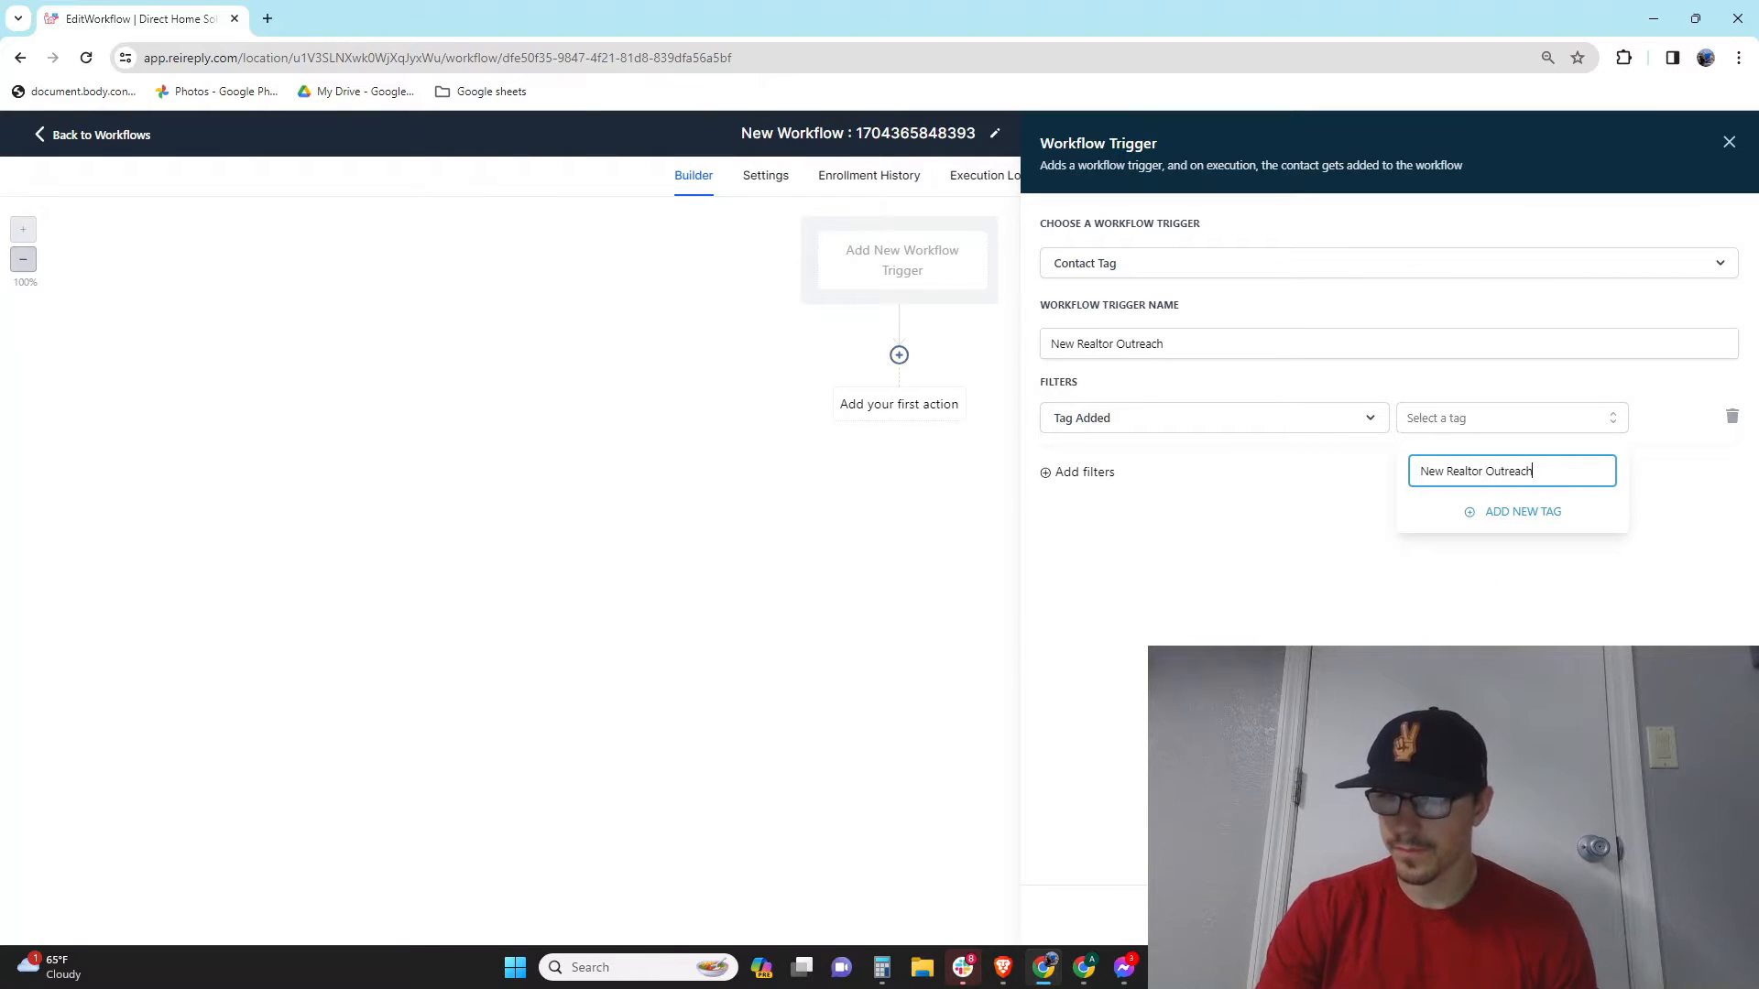
pyautogui.click(1517, 513)
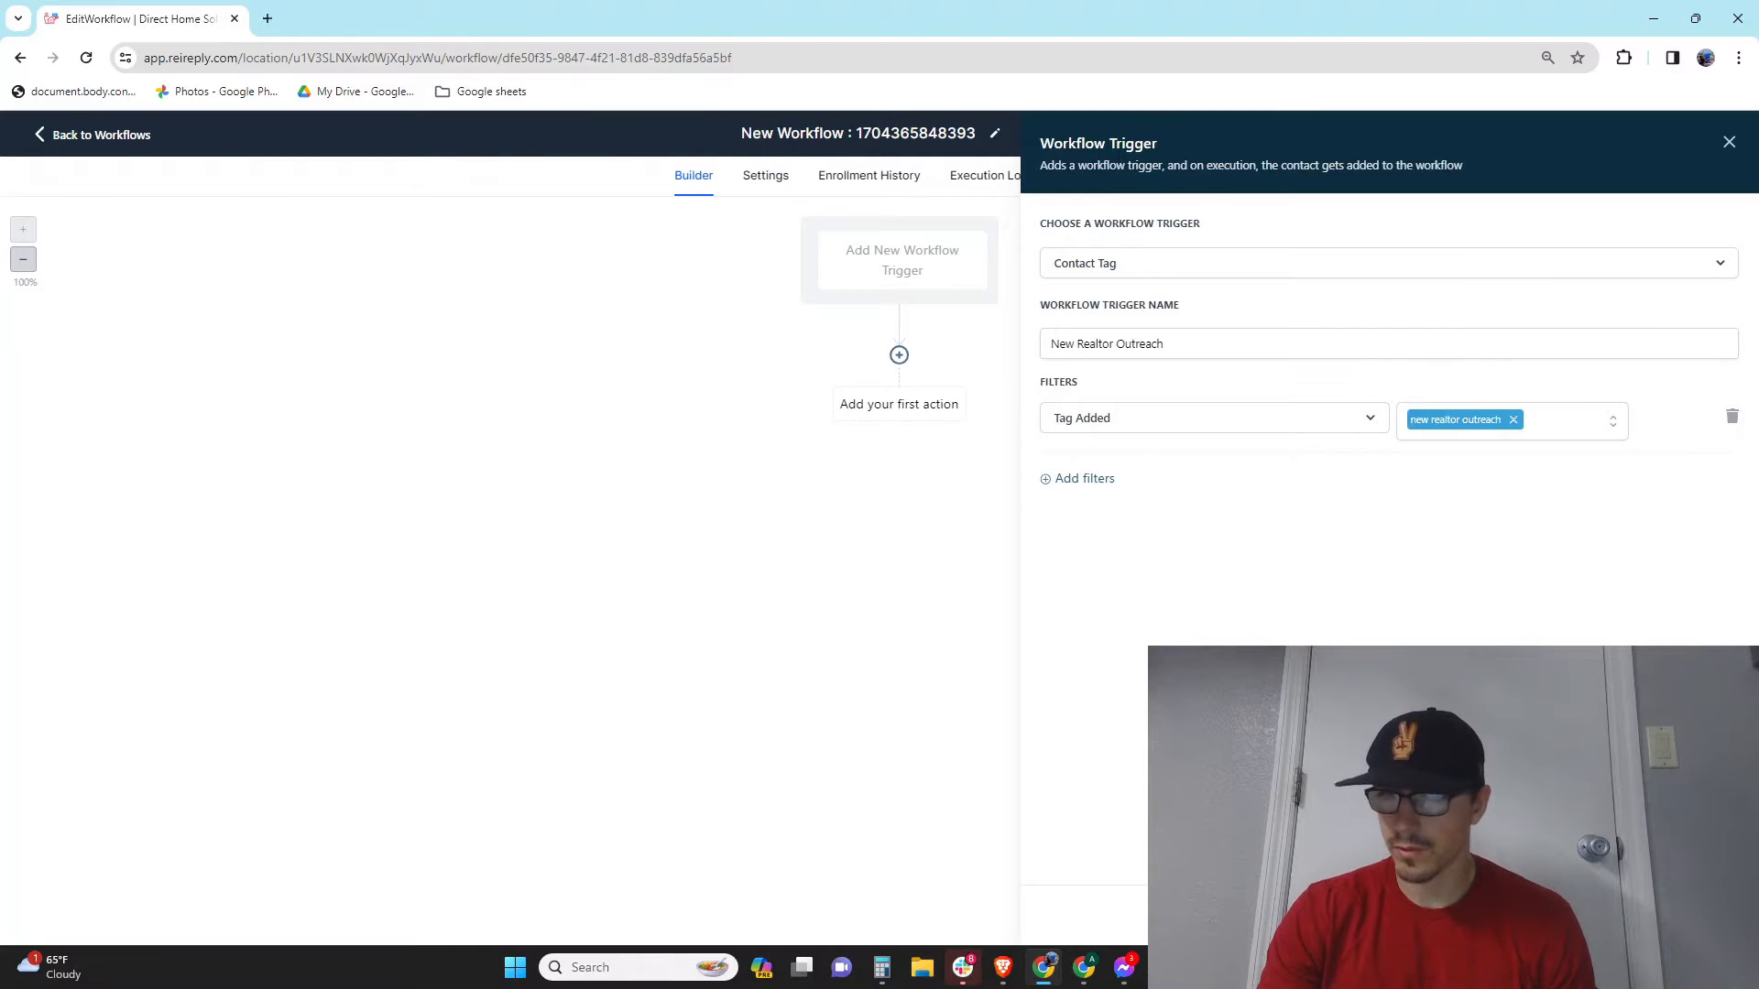
pyautogui.click(1683, 916)
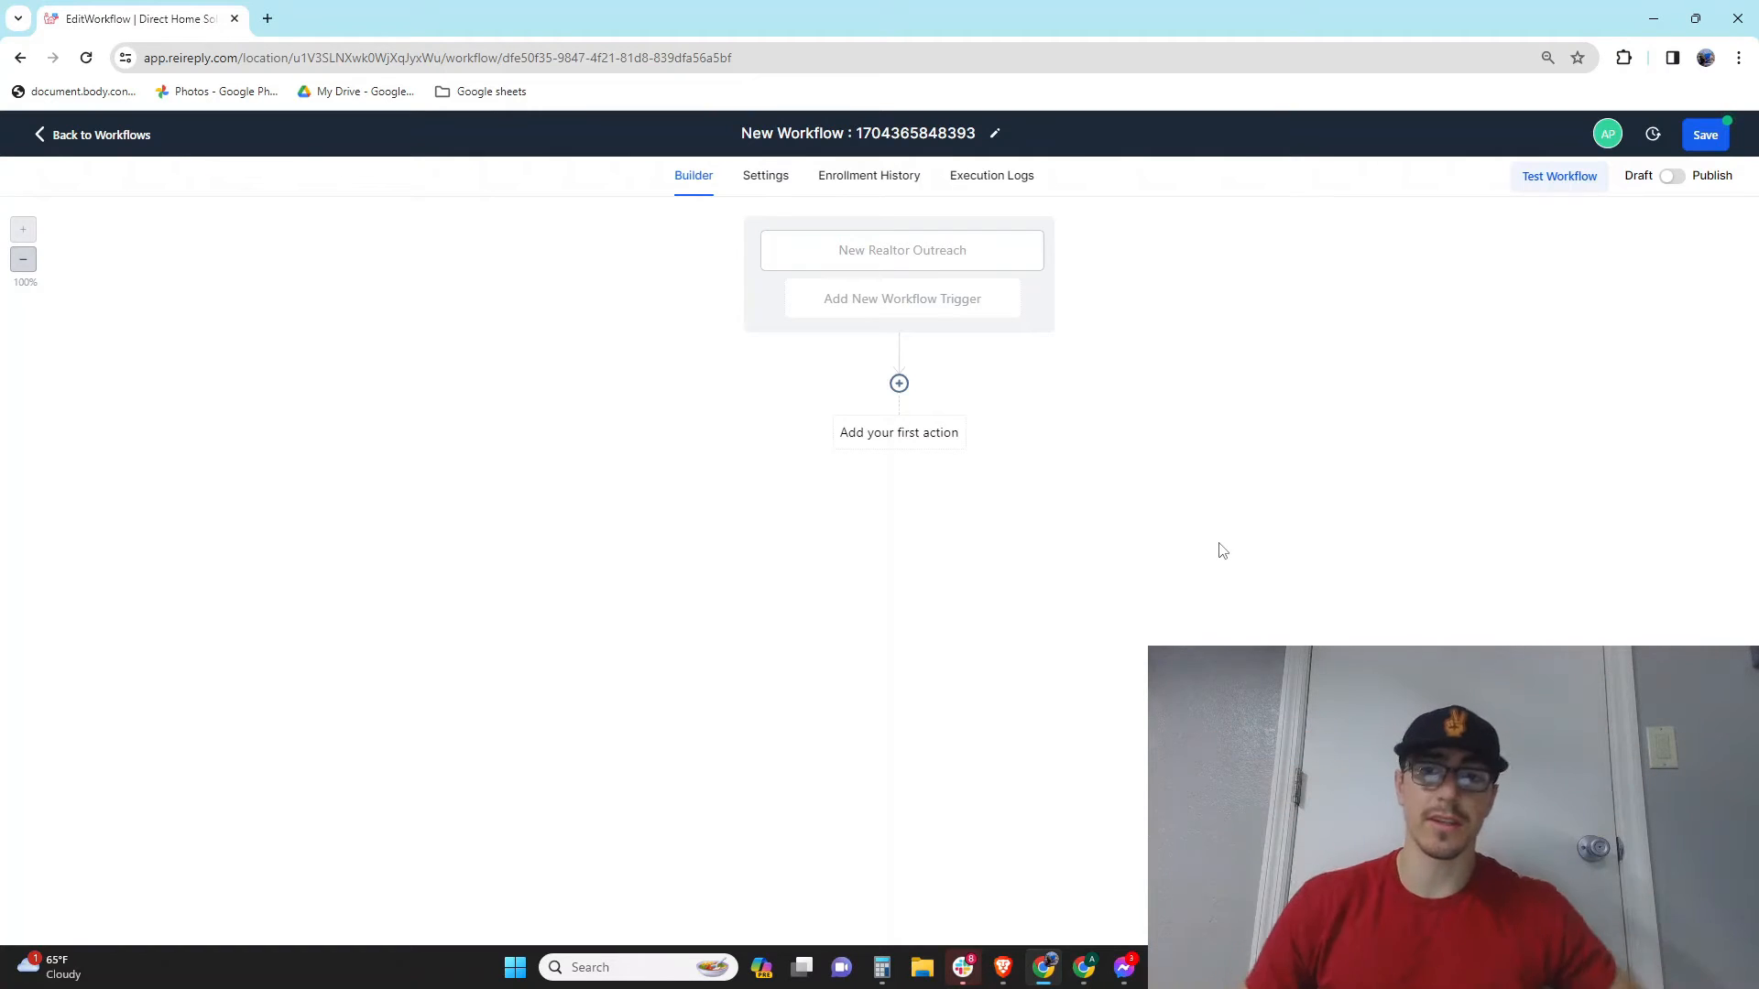
# Step: Add a Send SMS step: 'Hey {First Name}', sender introduces themselves and asks help with next property
pyautogui.click(898, 385)
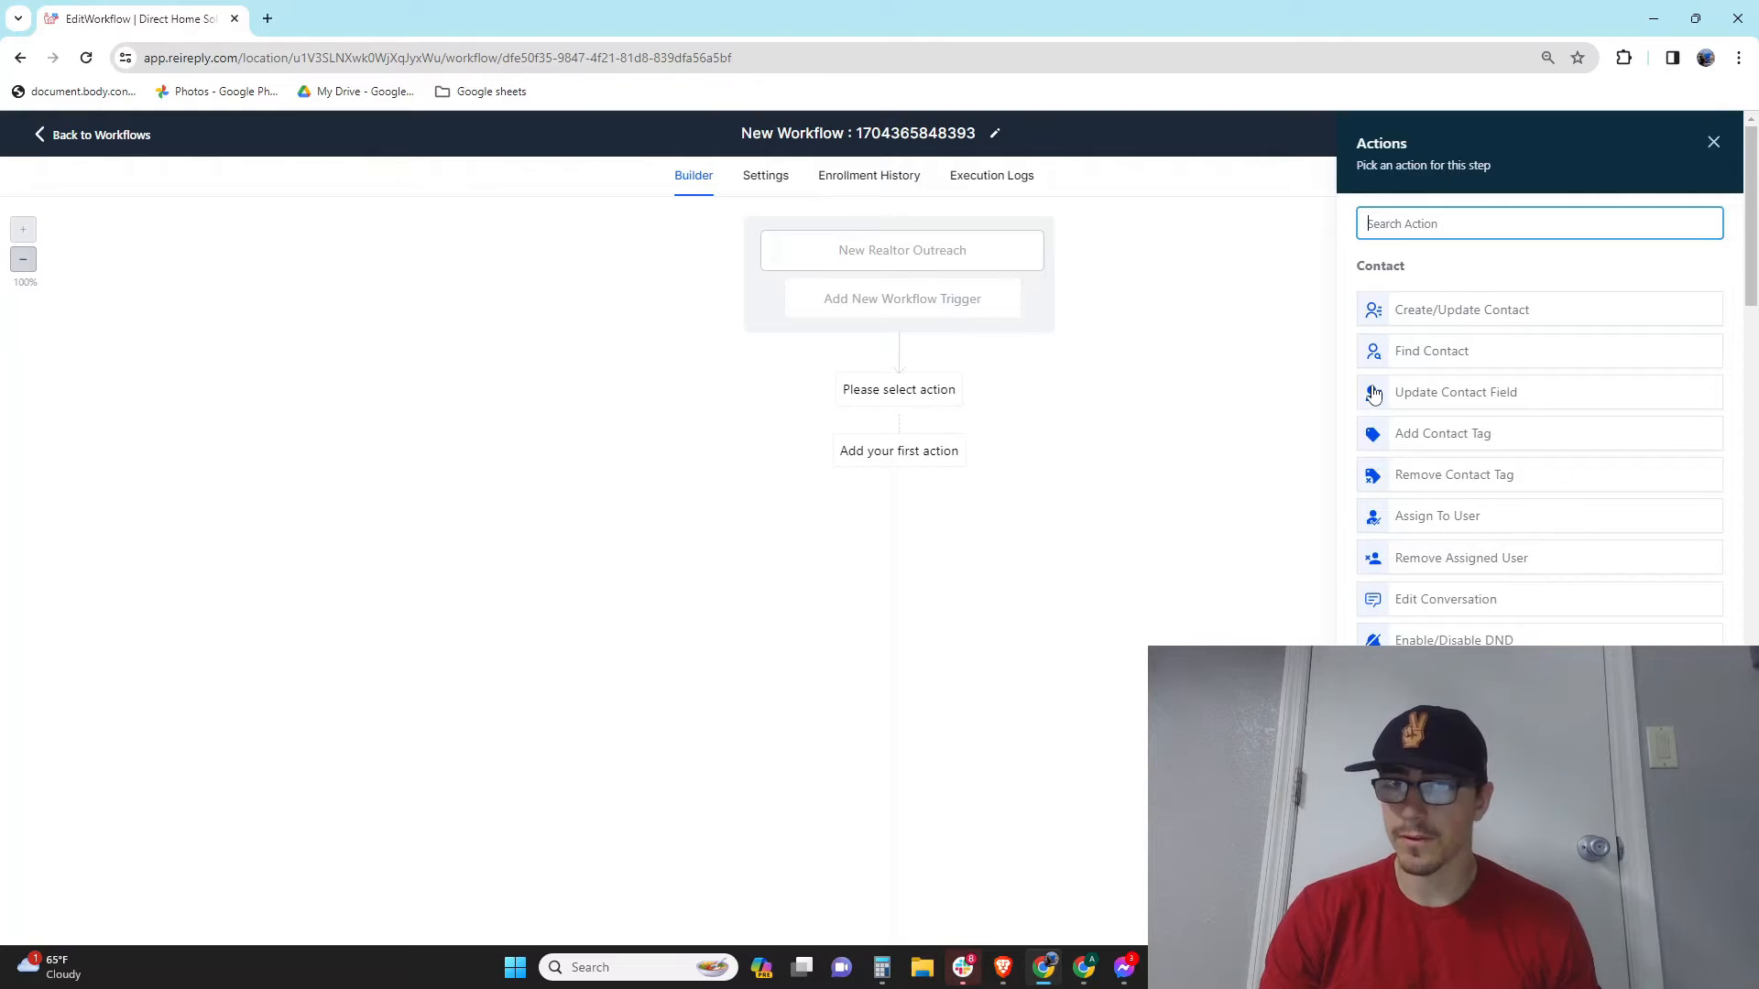
pyautogui.scroll(-3, 1557, 623)
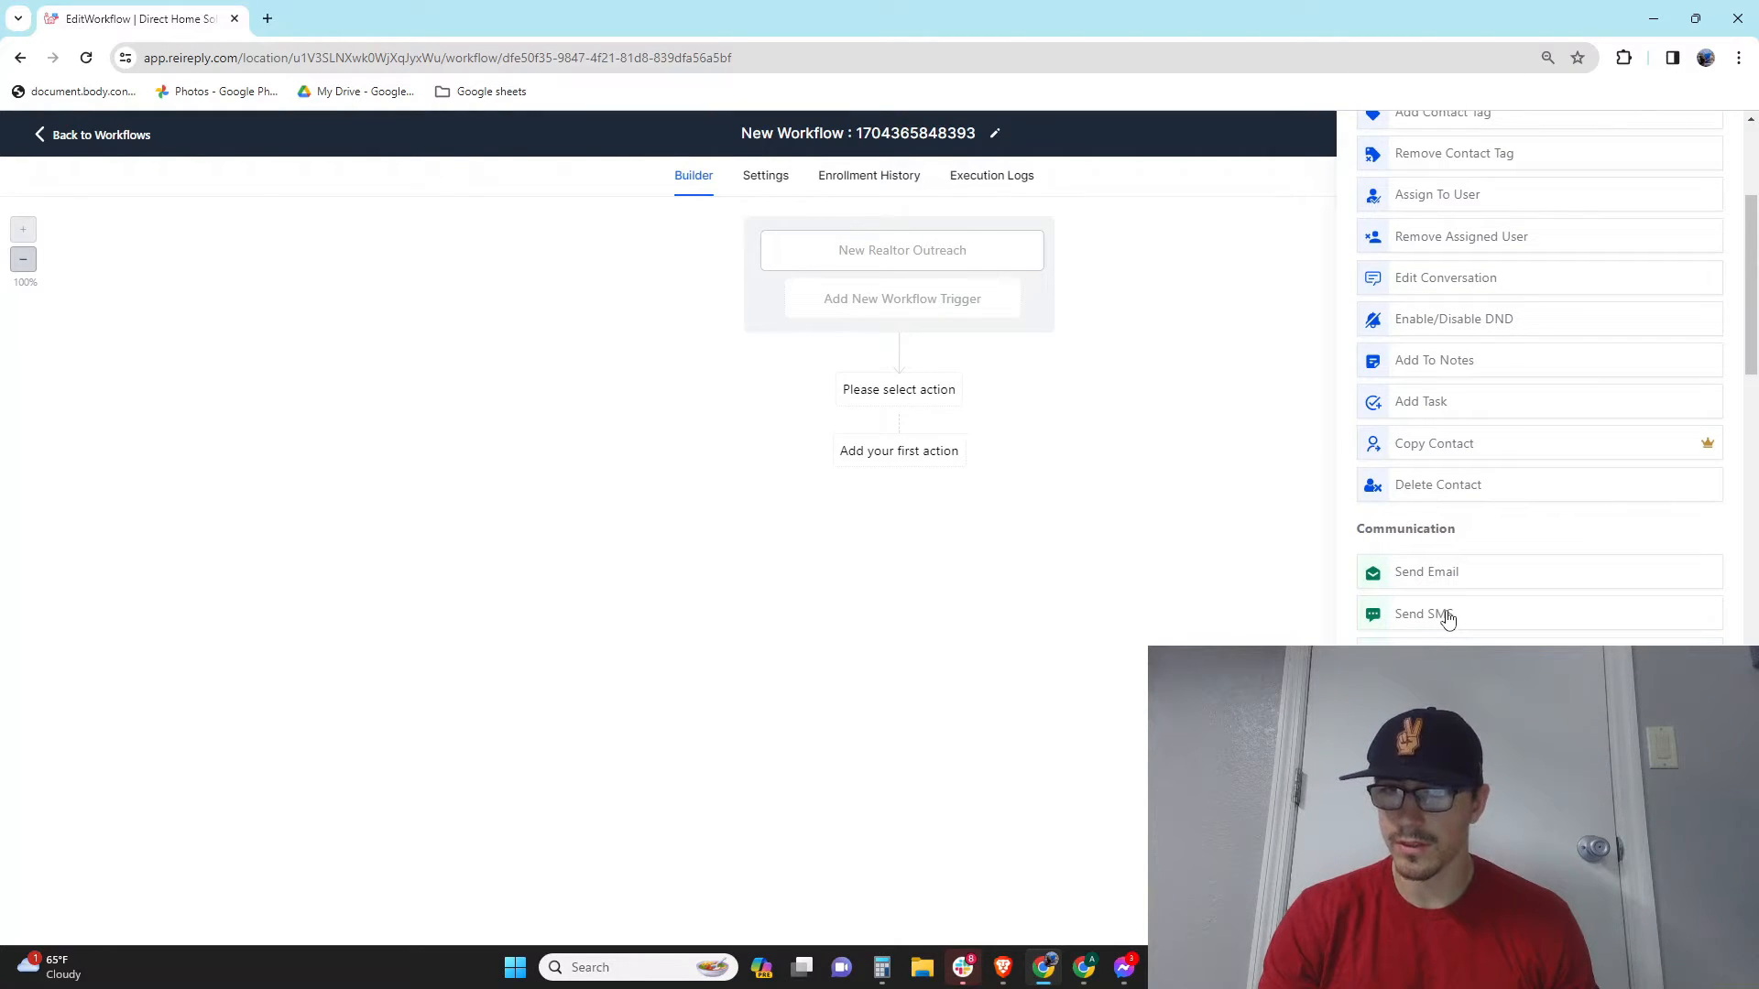
pyautogui.click(1448, 620)
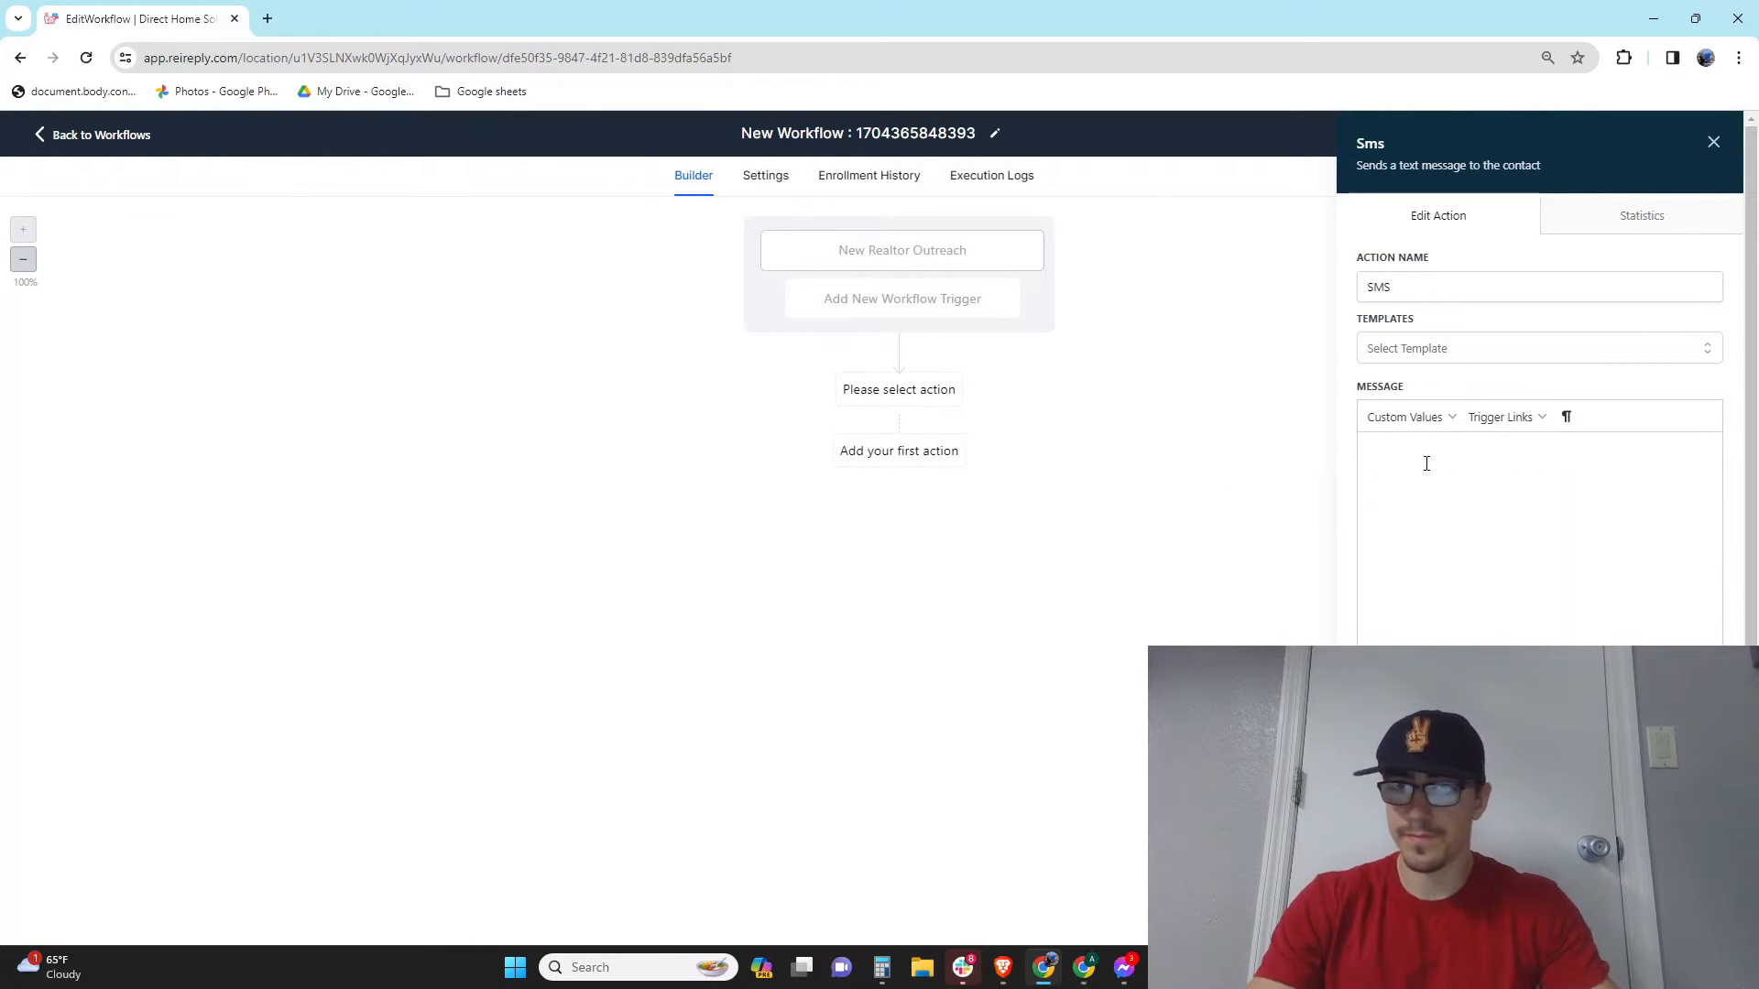
pyautogui.write('Hey')
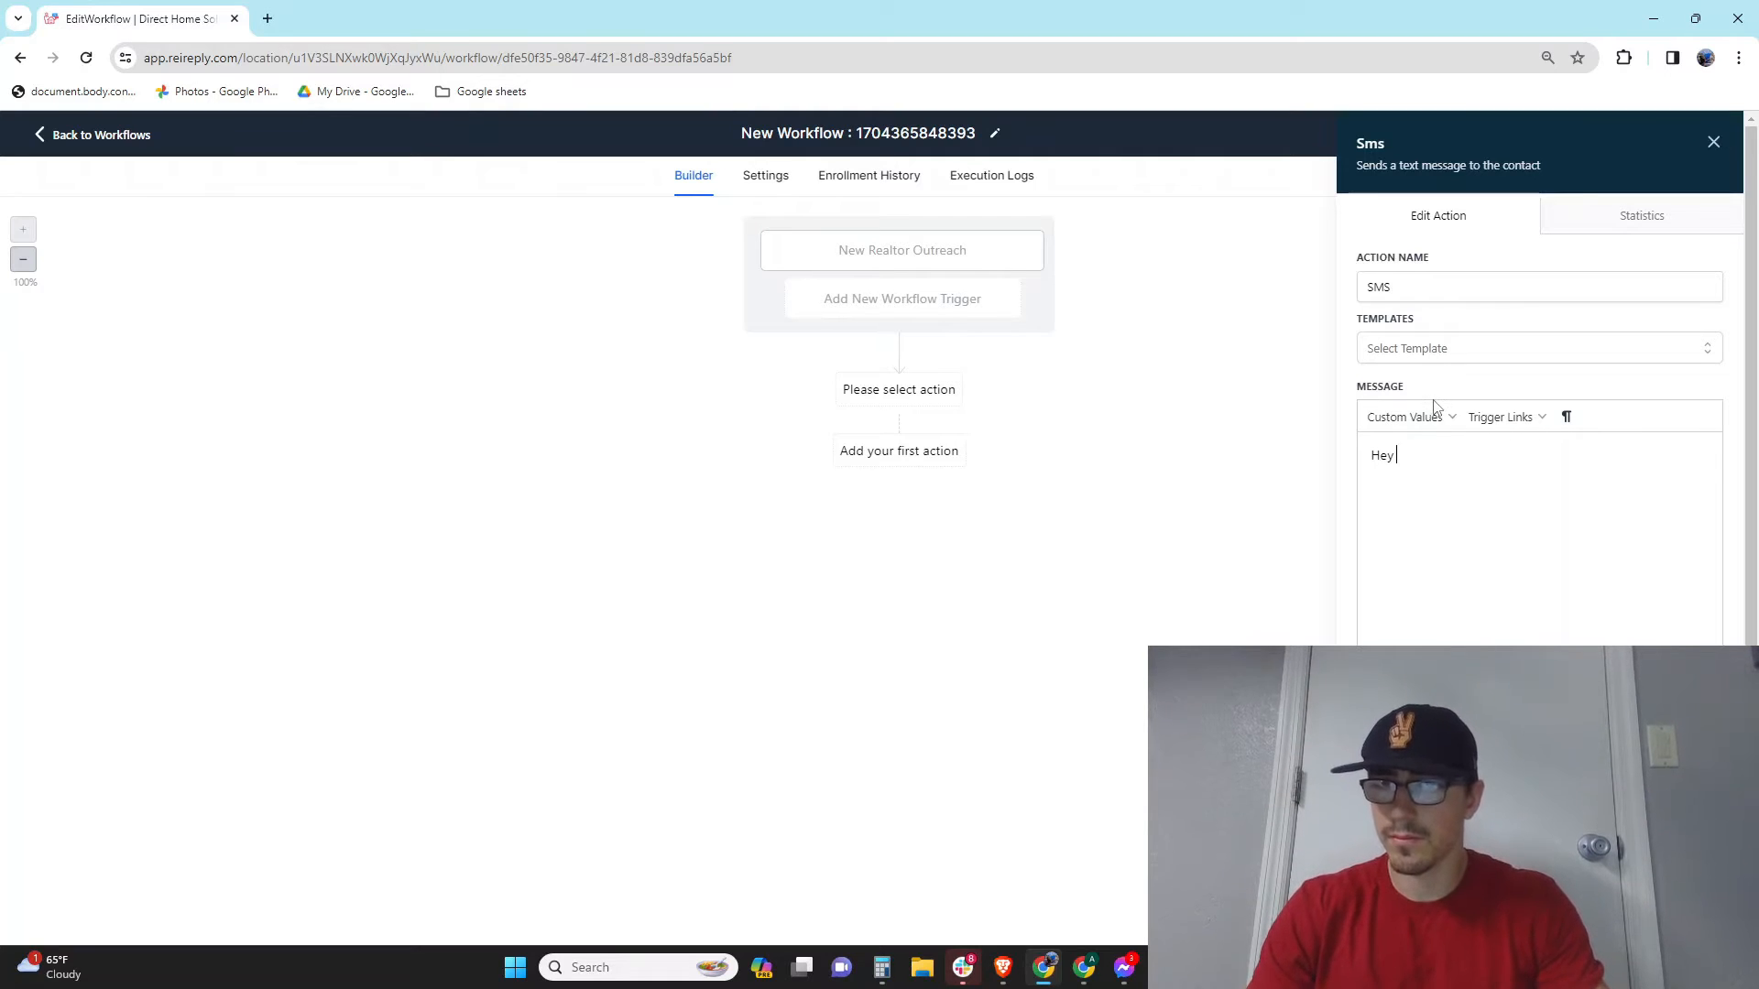
pyautogui.click(1433, 419)
pyautogui.moveTo(1434, 454)
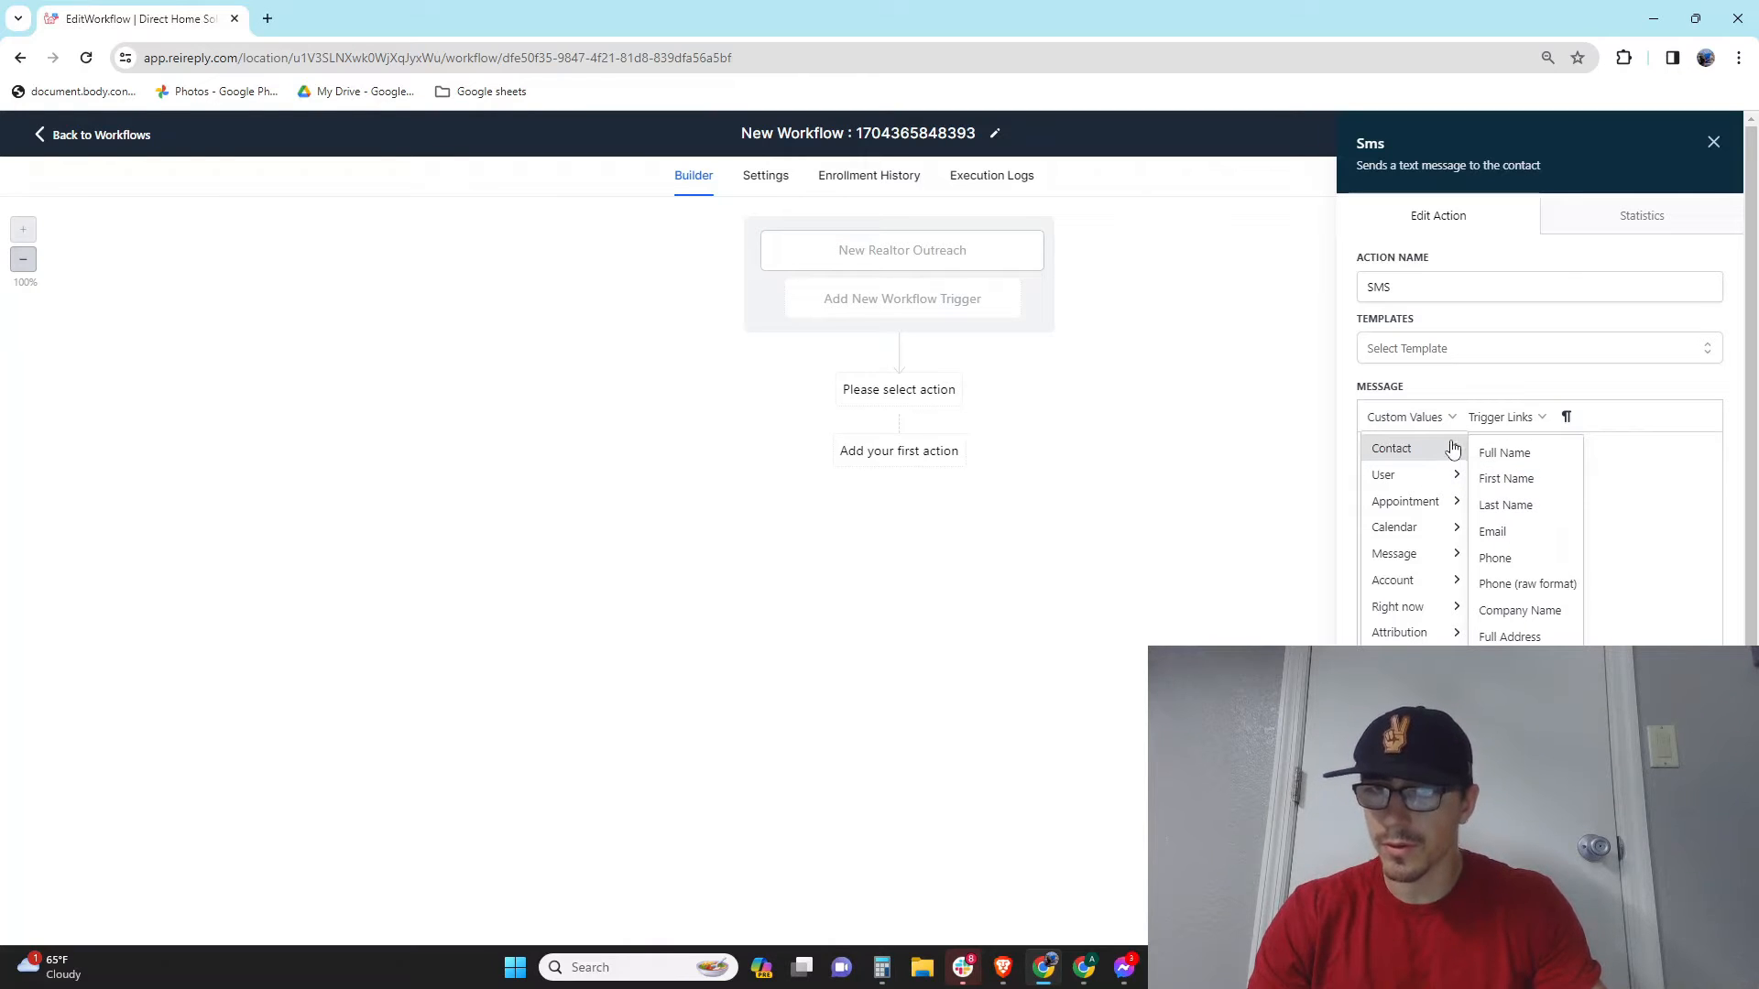
pyautogui.click(1546, 484)
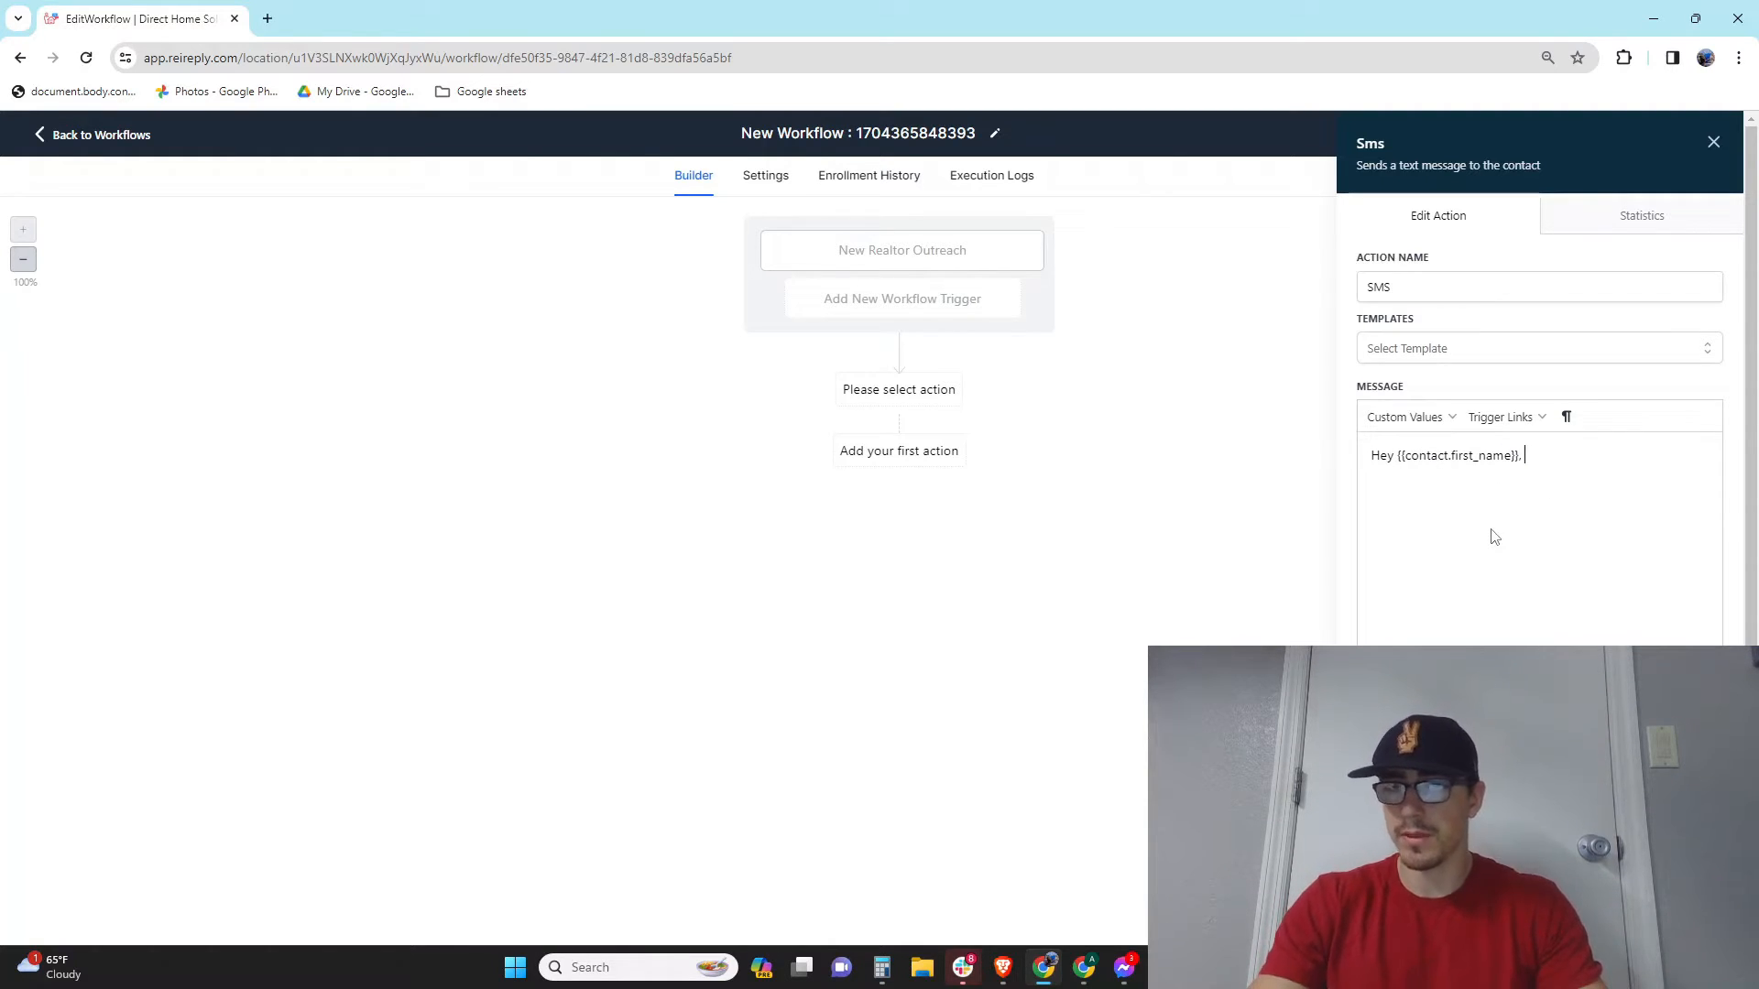
pyautogui.write(', My na')
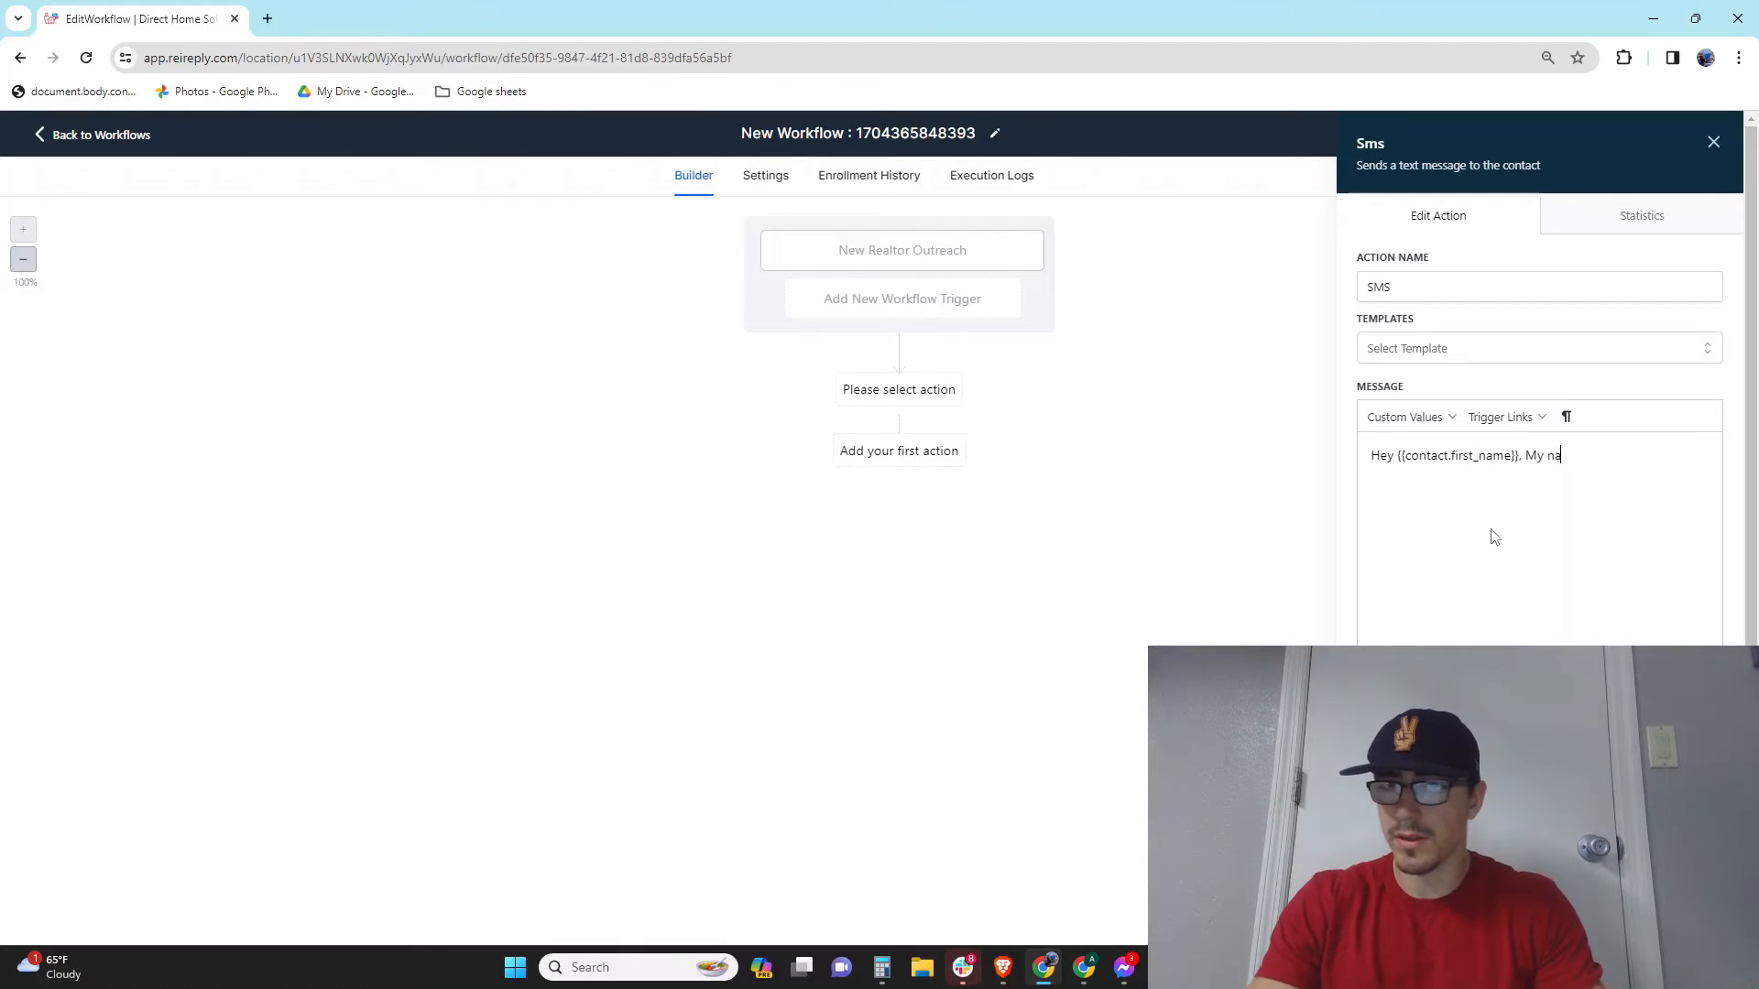
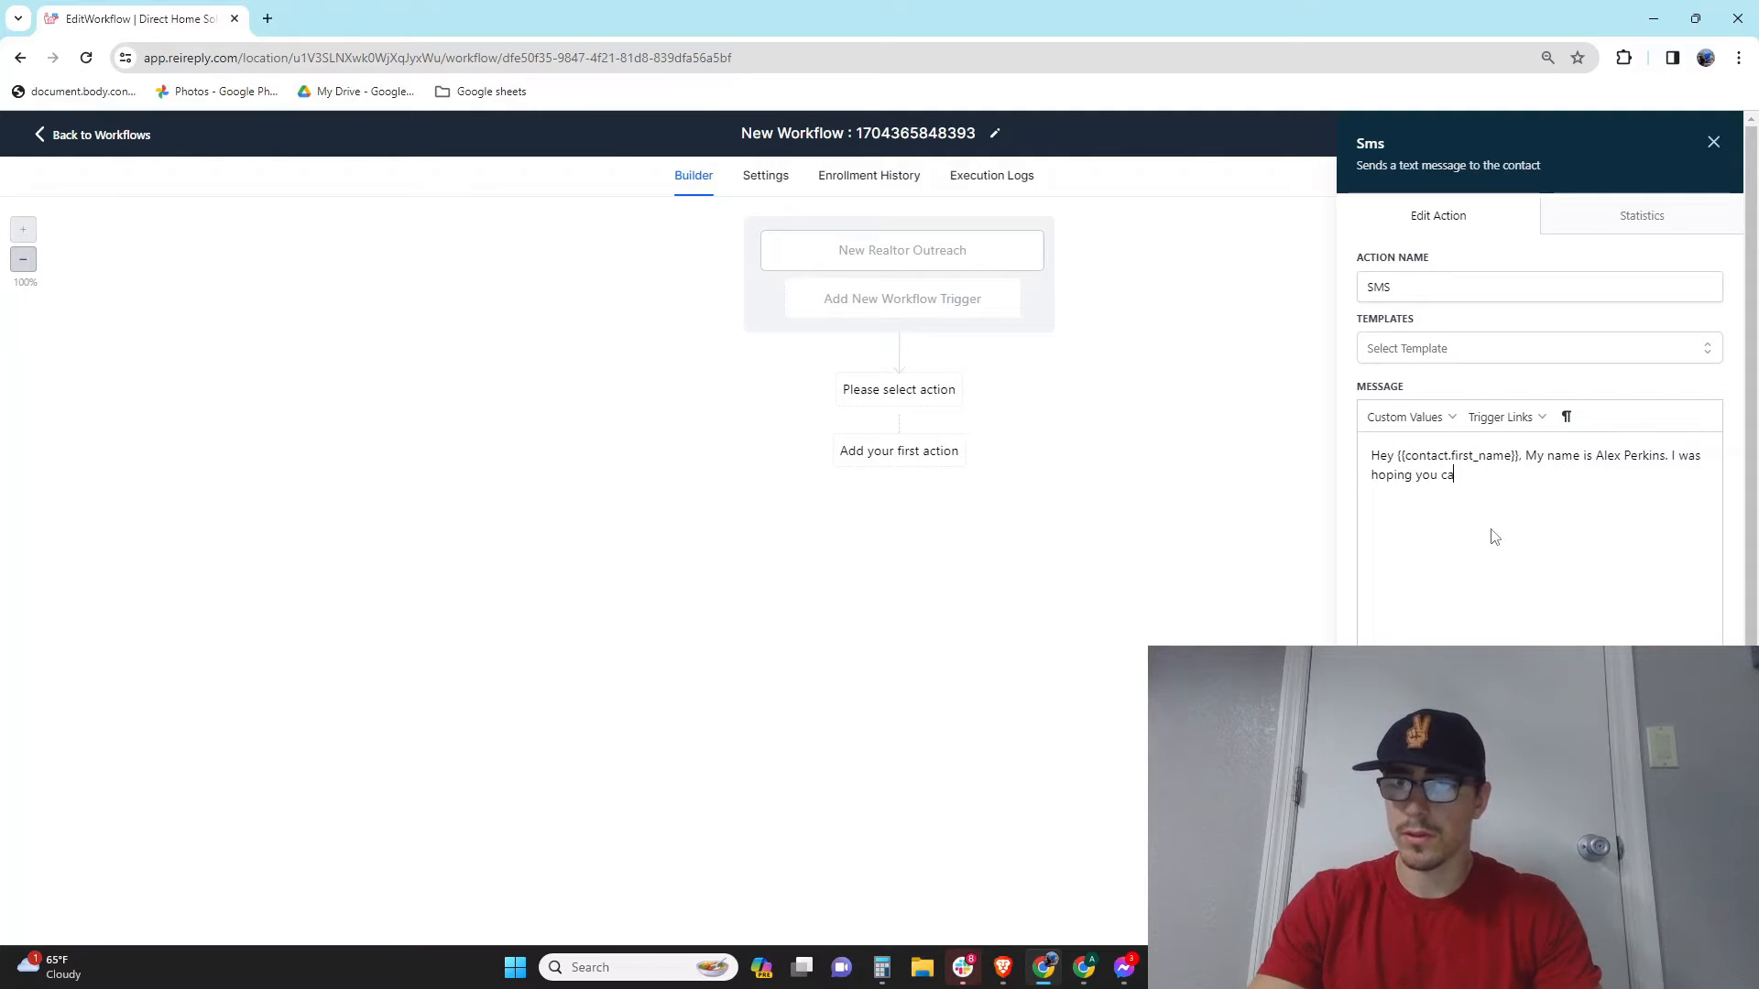
pyautogui.write(' could he')
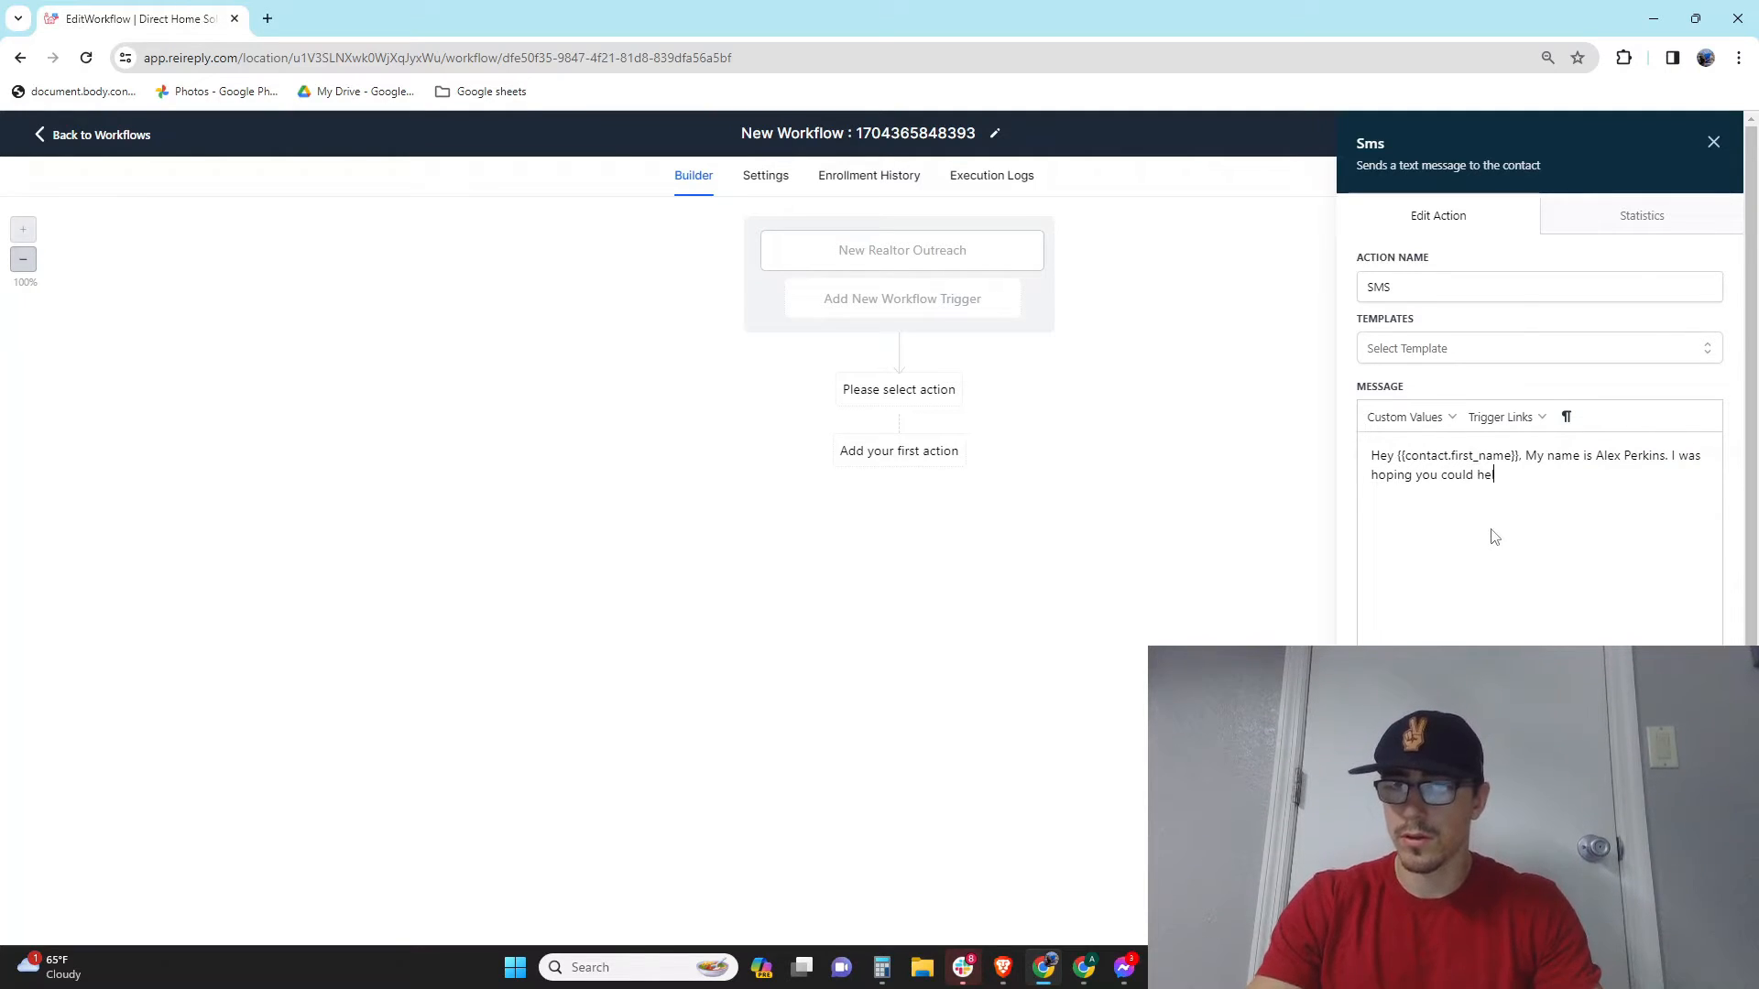
pyautogui.write('lp me with my ')
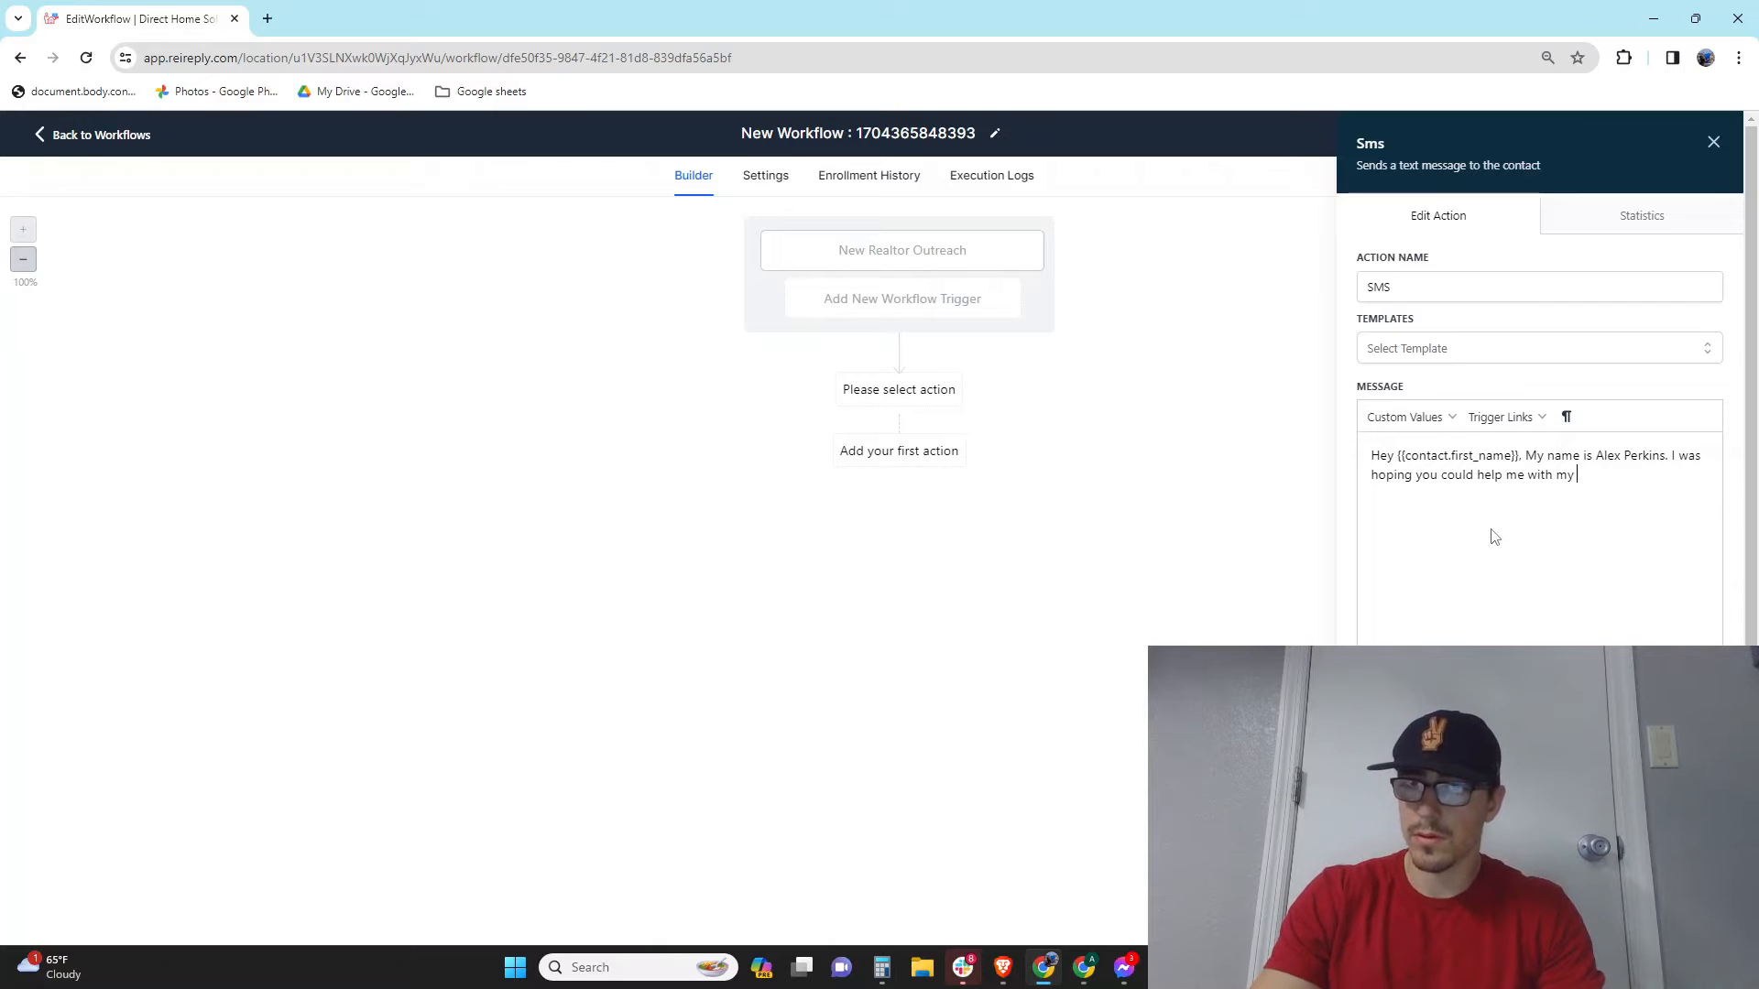
pyautogui.write('next property?')
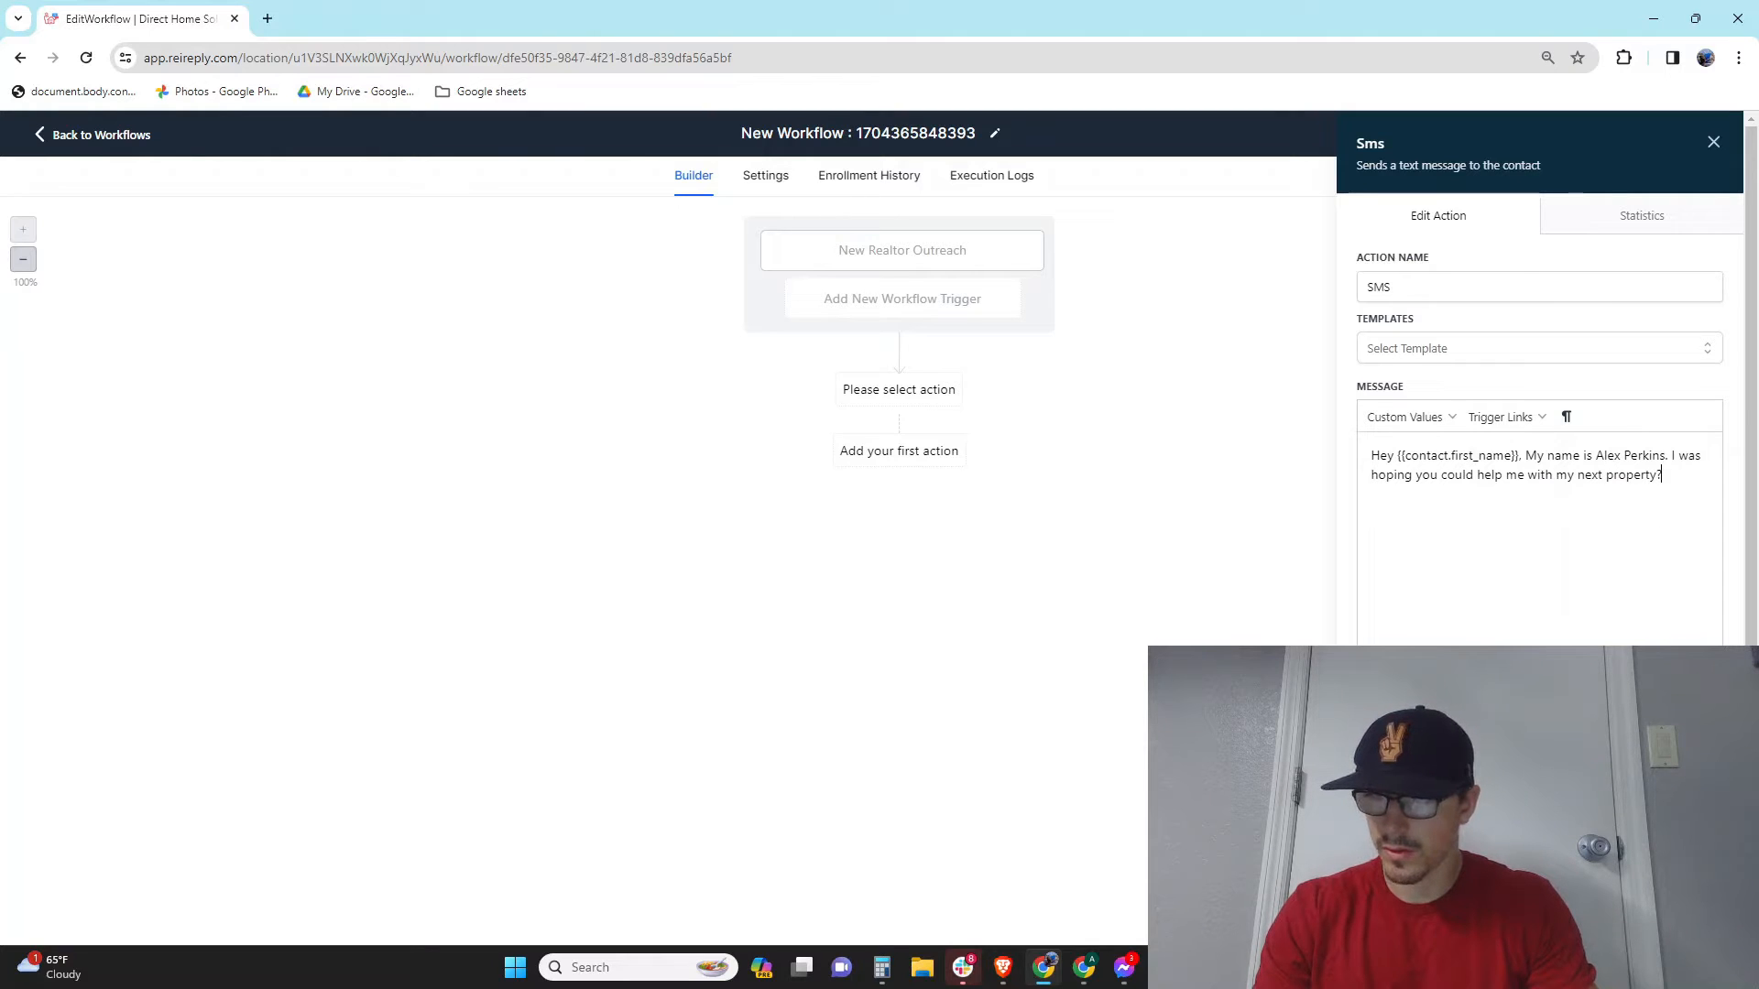
pyautogui.click(1674, 918)
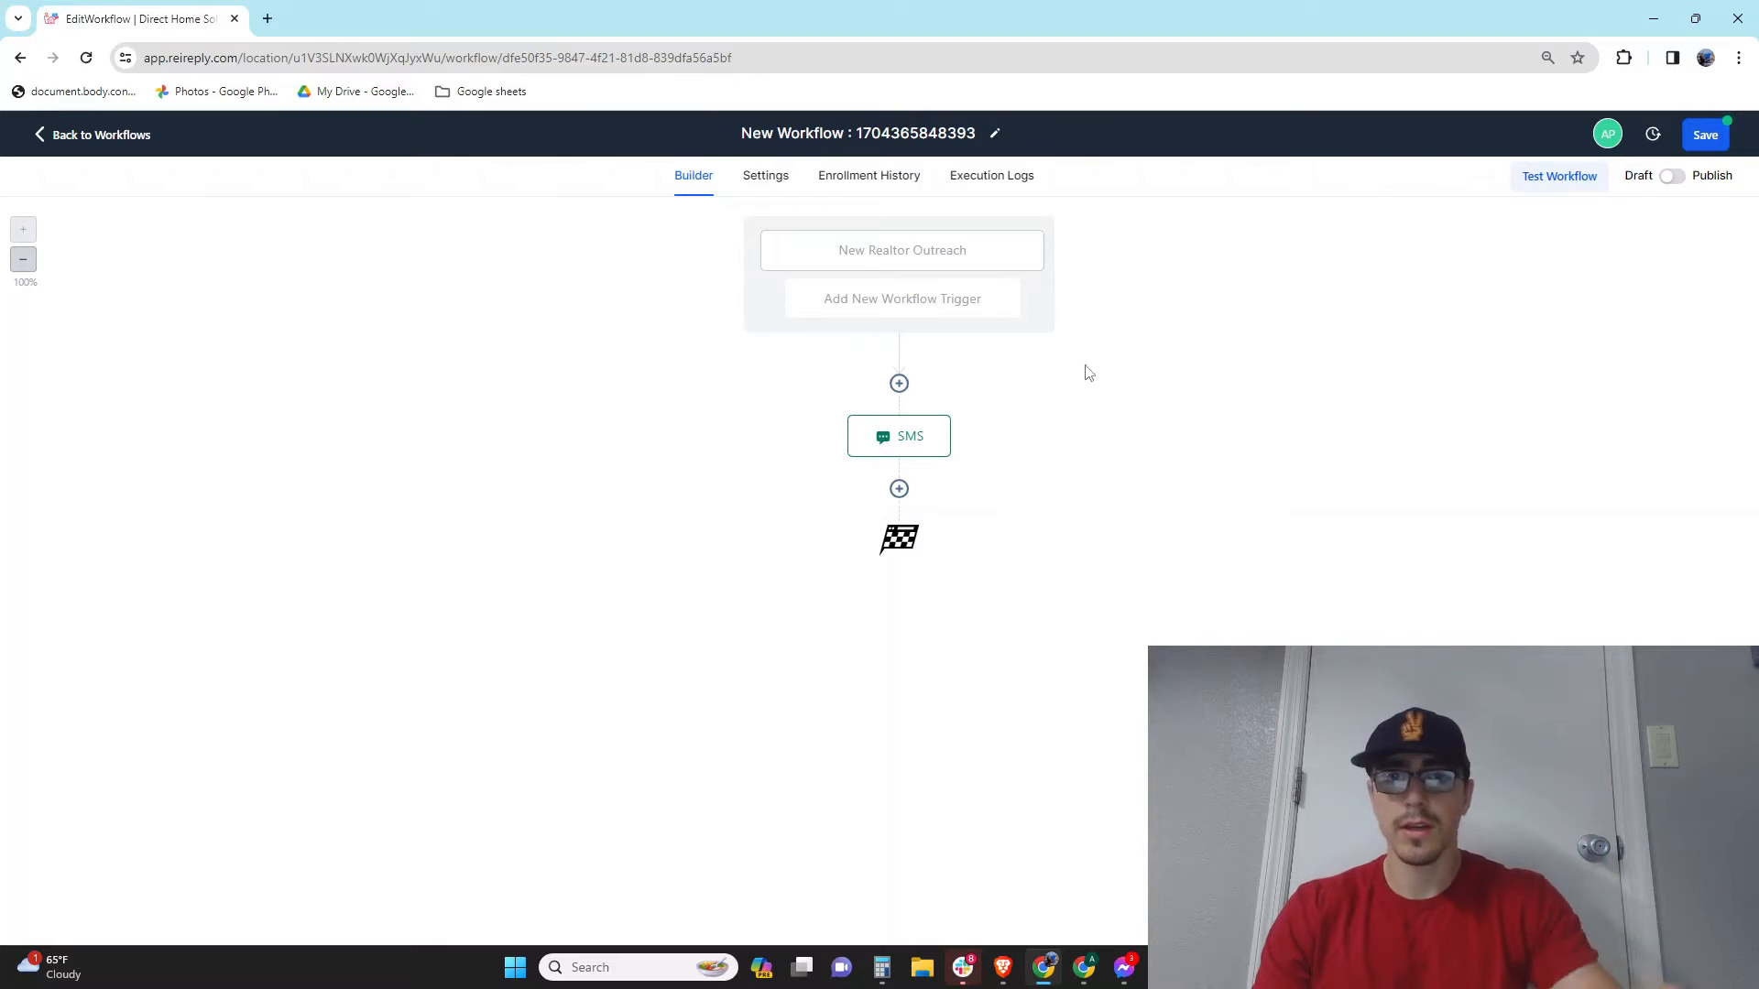
# Step: Add a Wait step set to 1 day after the SMS and save it
pyautogui.click(898, 488)
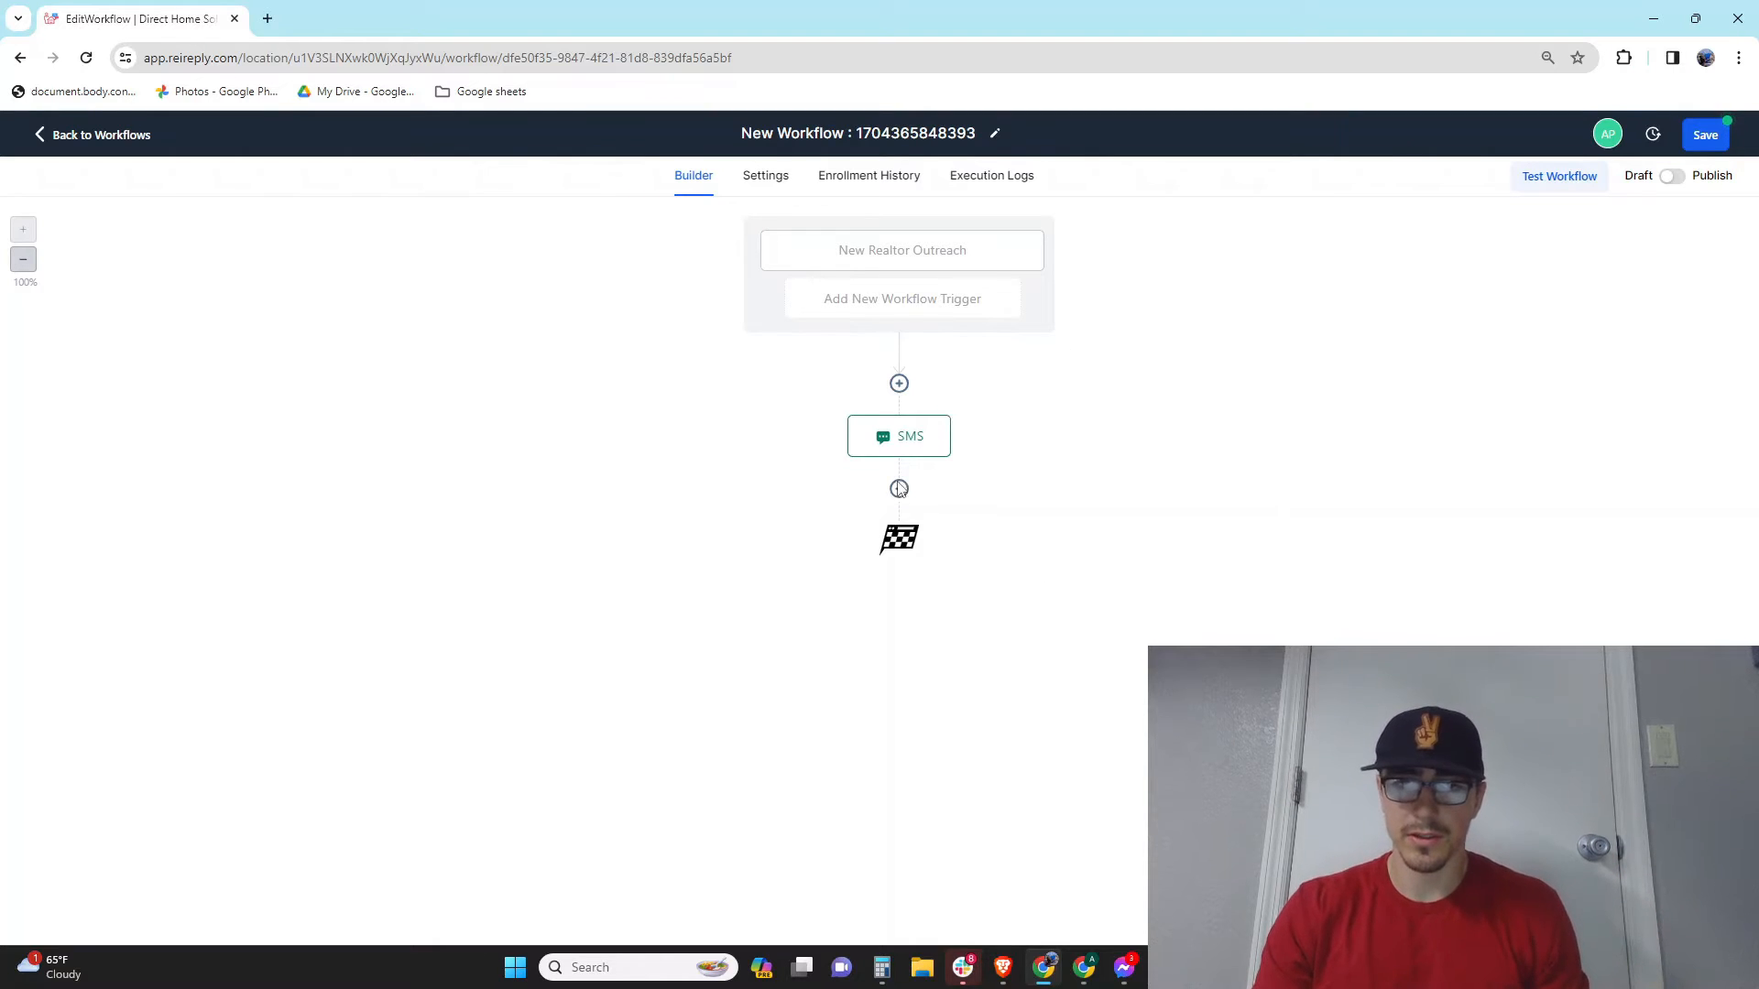
pyautogui.scroll(-5, 1539, 412)
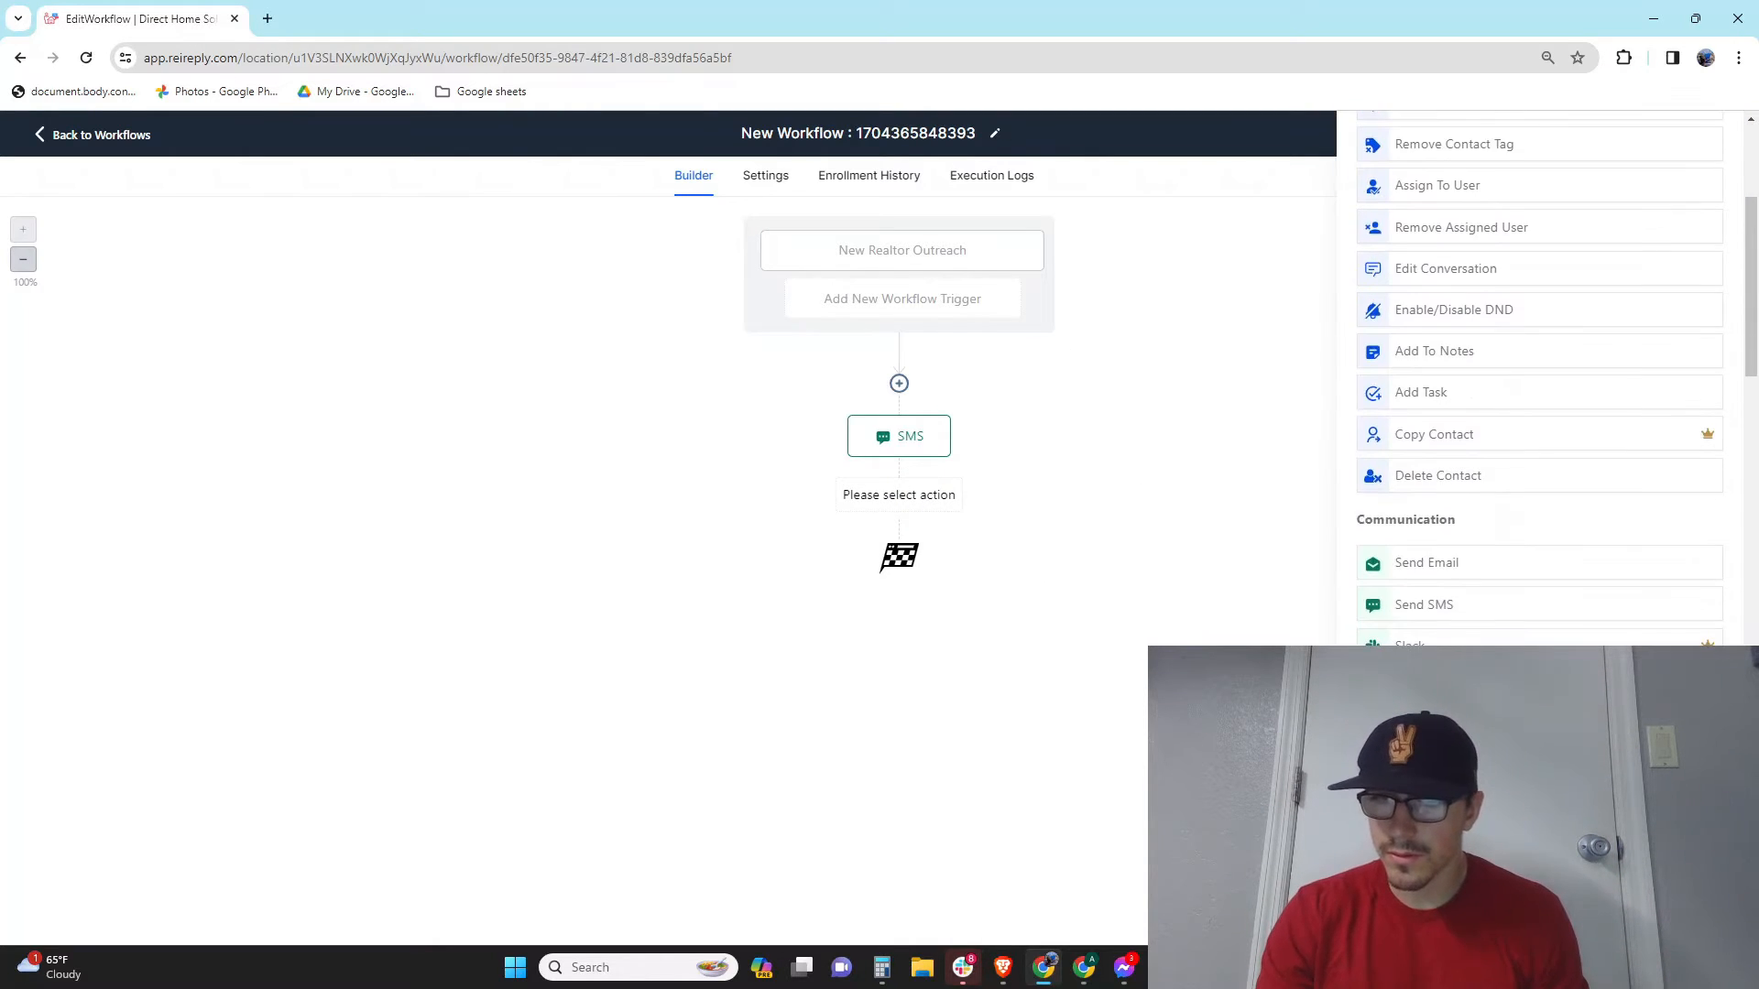
pyautogui.scroll(-5, 1539, 412)
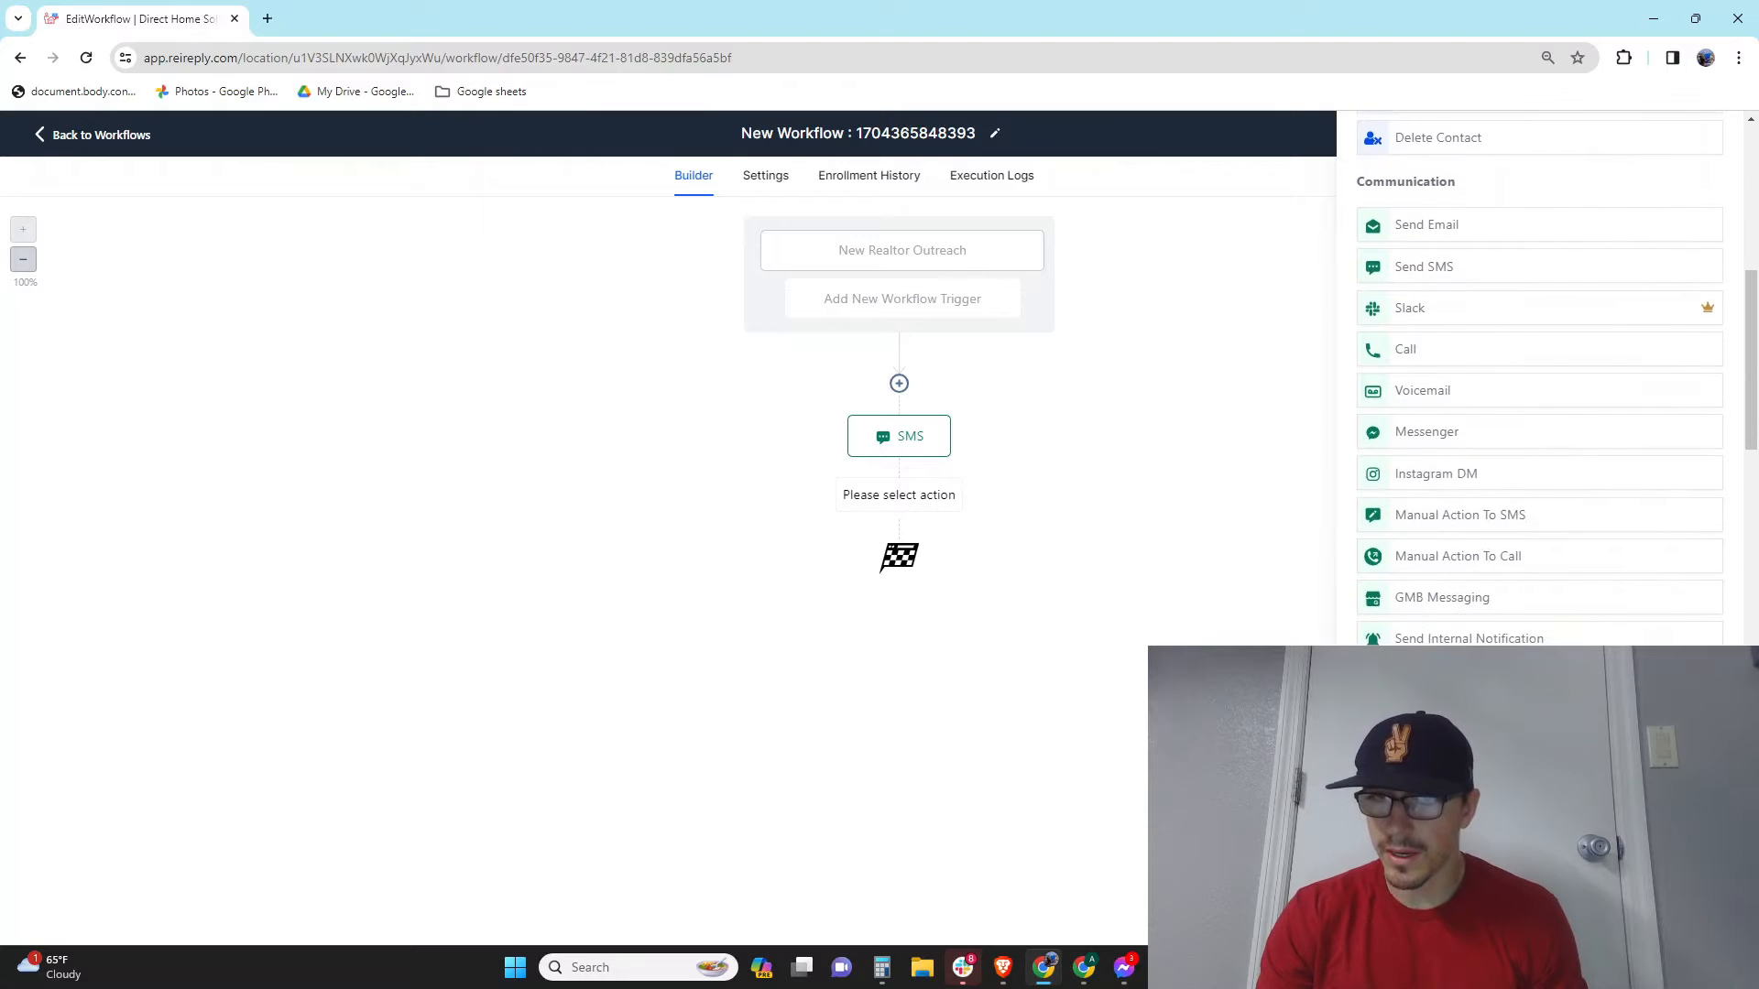
pyautogui.scroll(-5, 1539, 375)
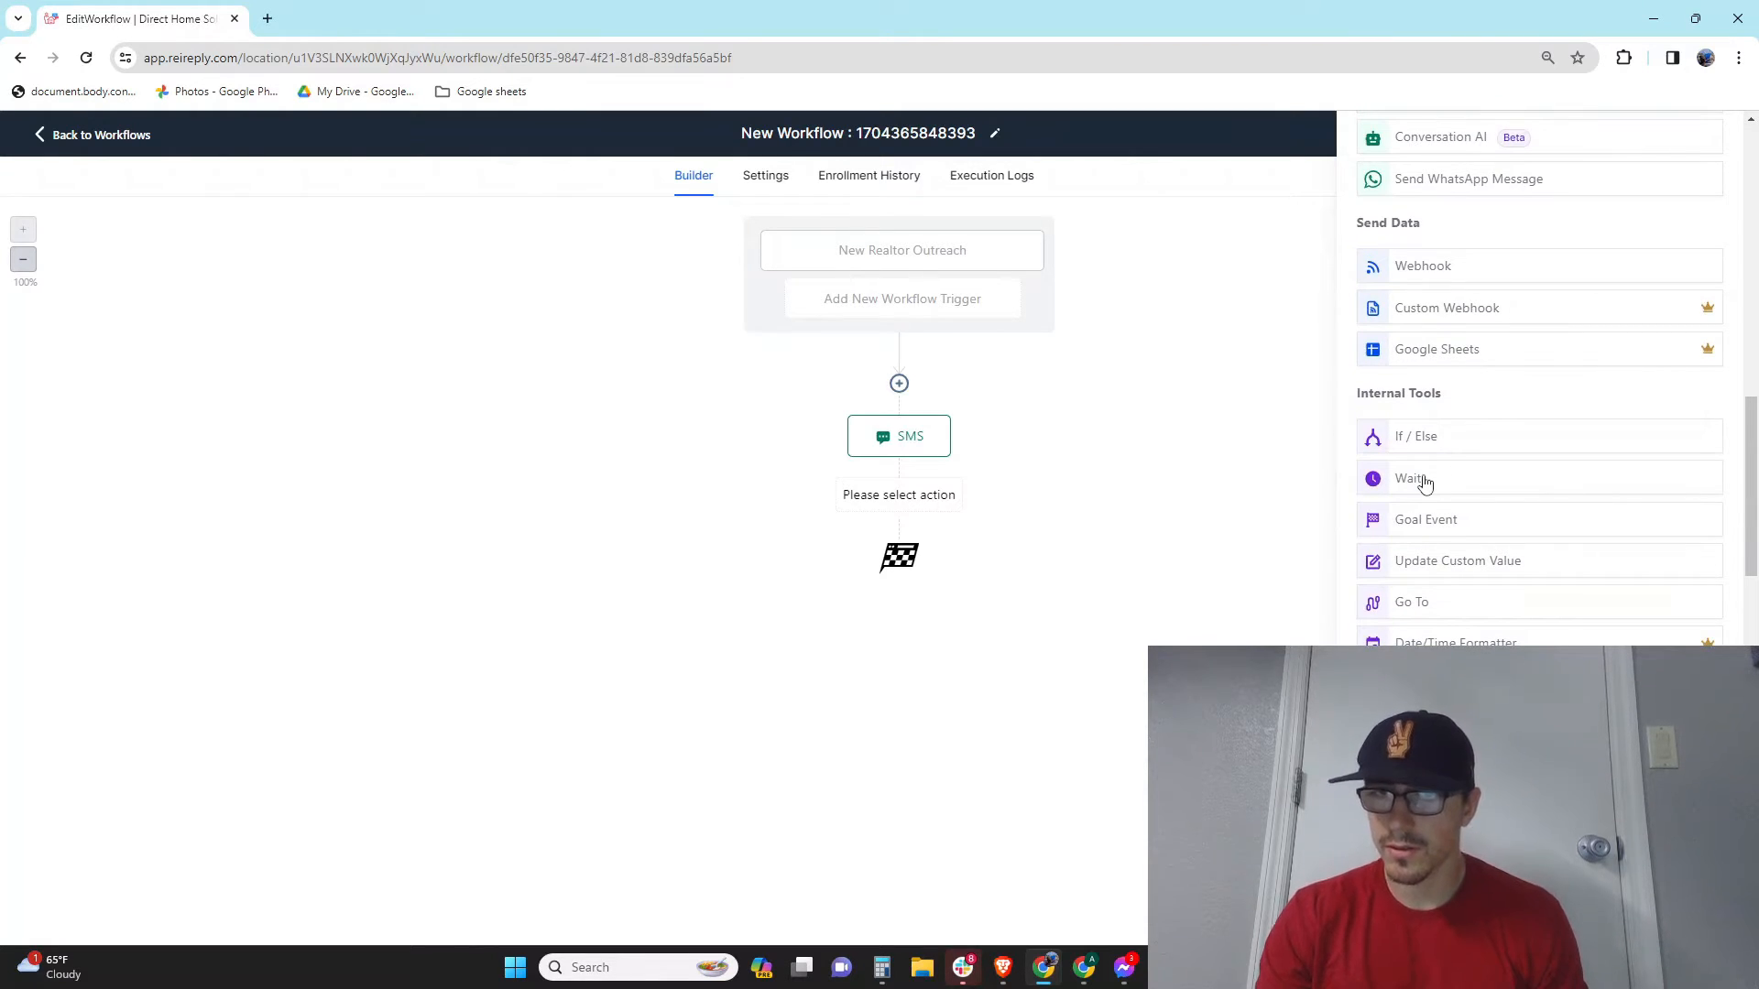
pyautogui.click(1426, 480)
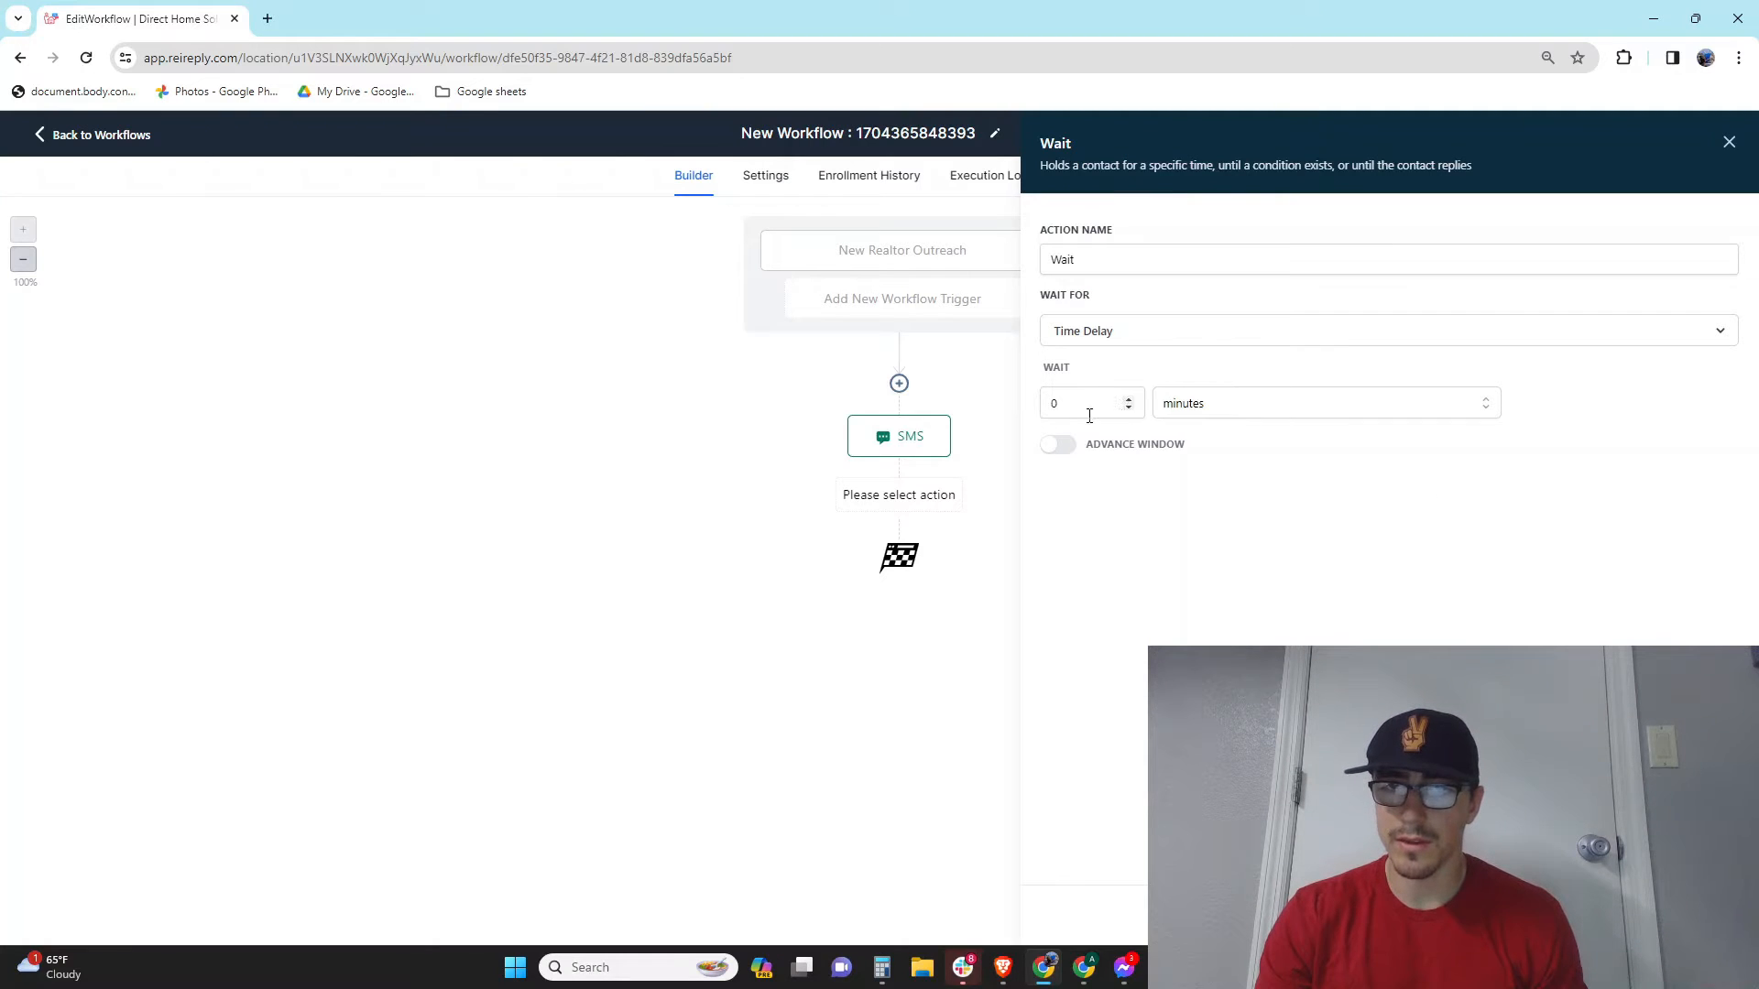
pyautogui.click(1114, 403)
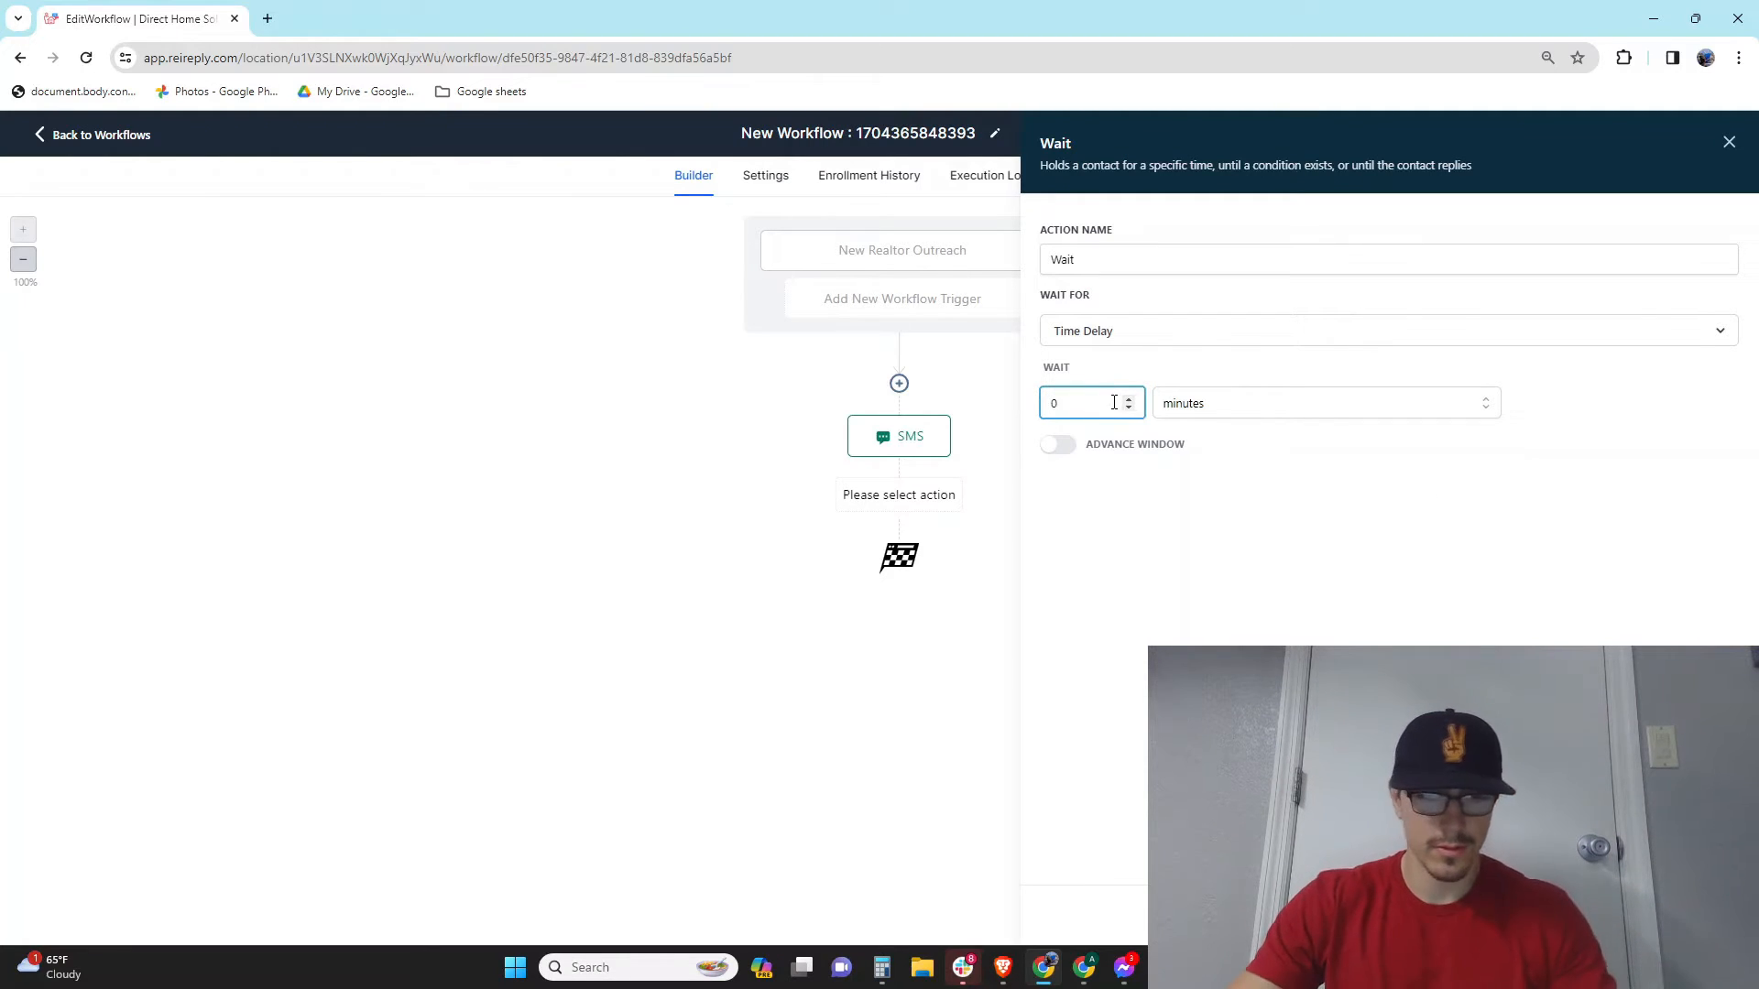
pyautogui.press('BackSpace')
pyautogui.write('1')
pyautogui.click(1223, 414)
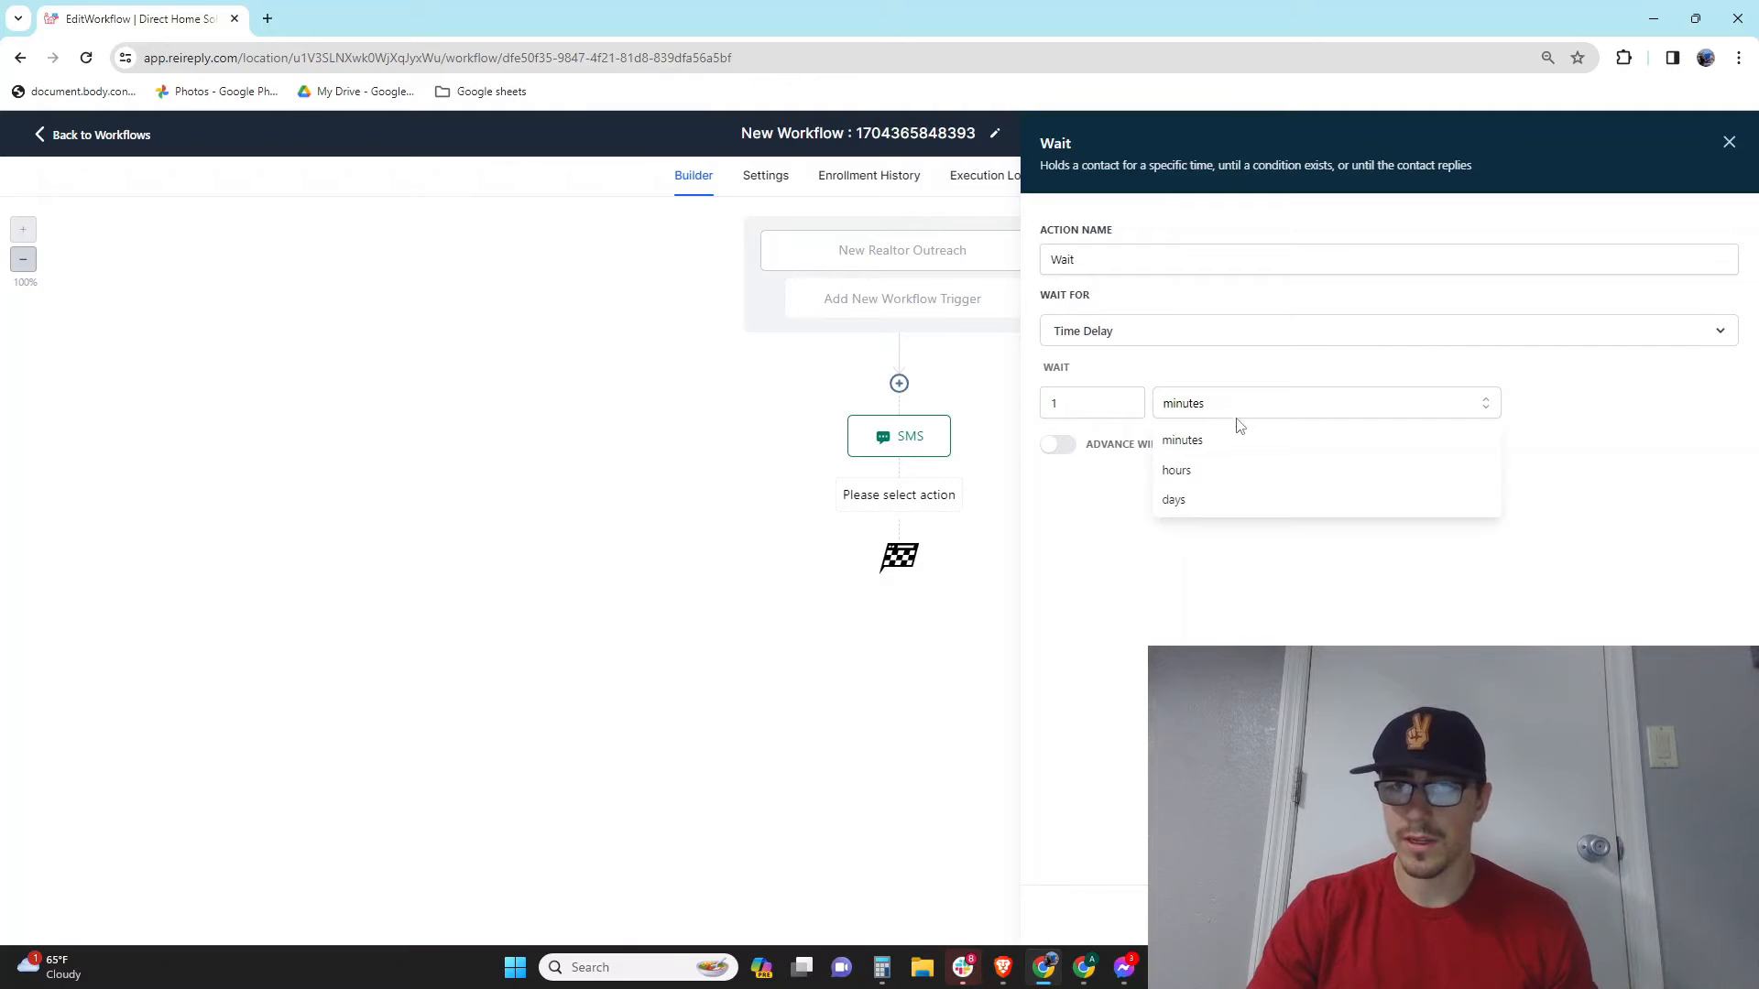
pyautogui.click(1206, 502)
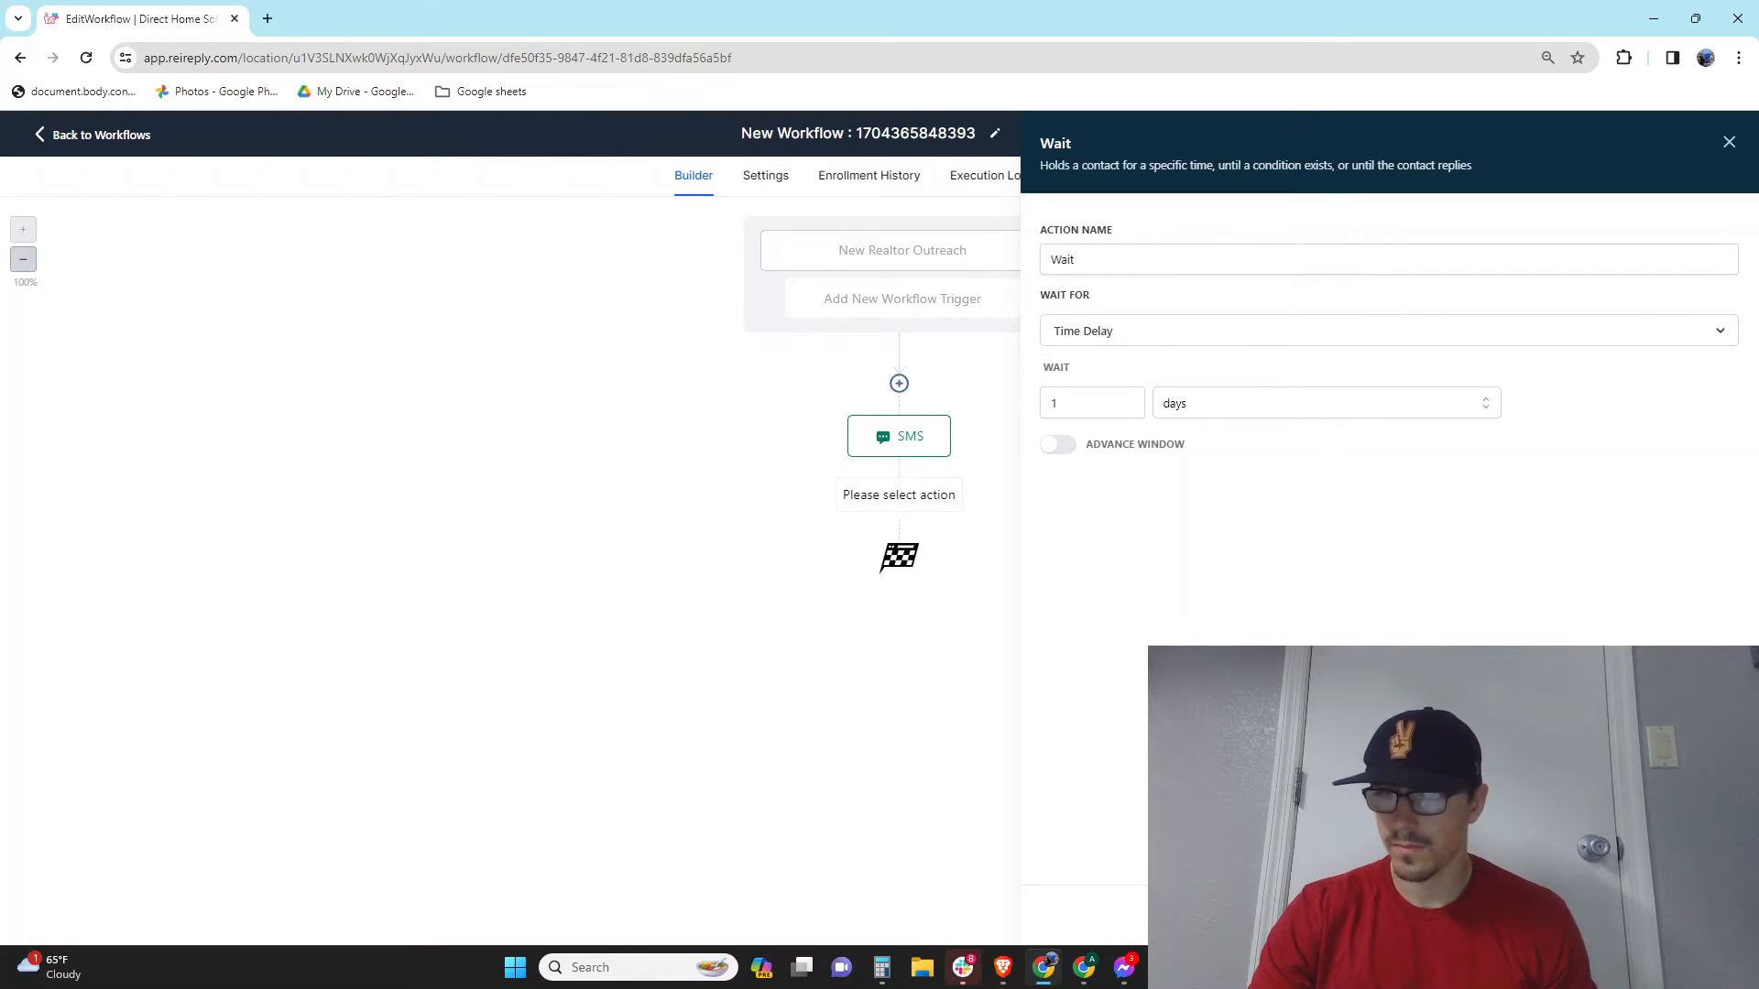
pyautogui.click(1688, 914)
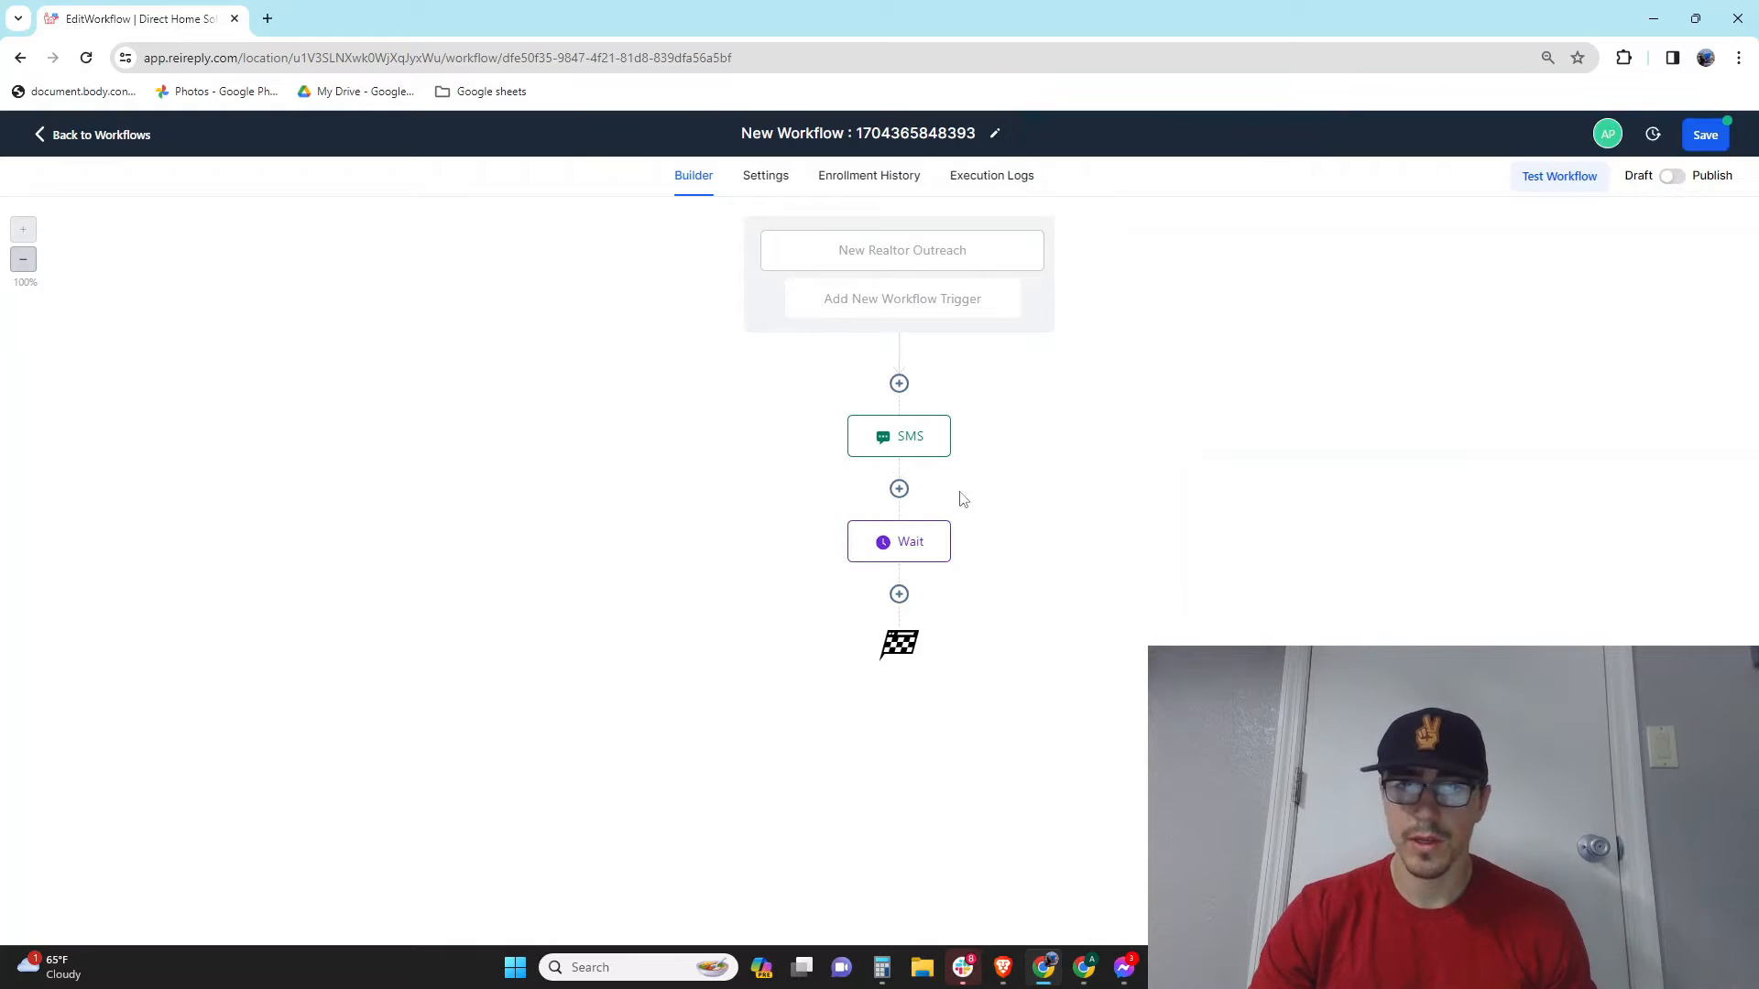
# Step: Add a second Send SMS step starting the message with 'He' plus the contact's First Name
pyautogui.click(898, 593)
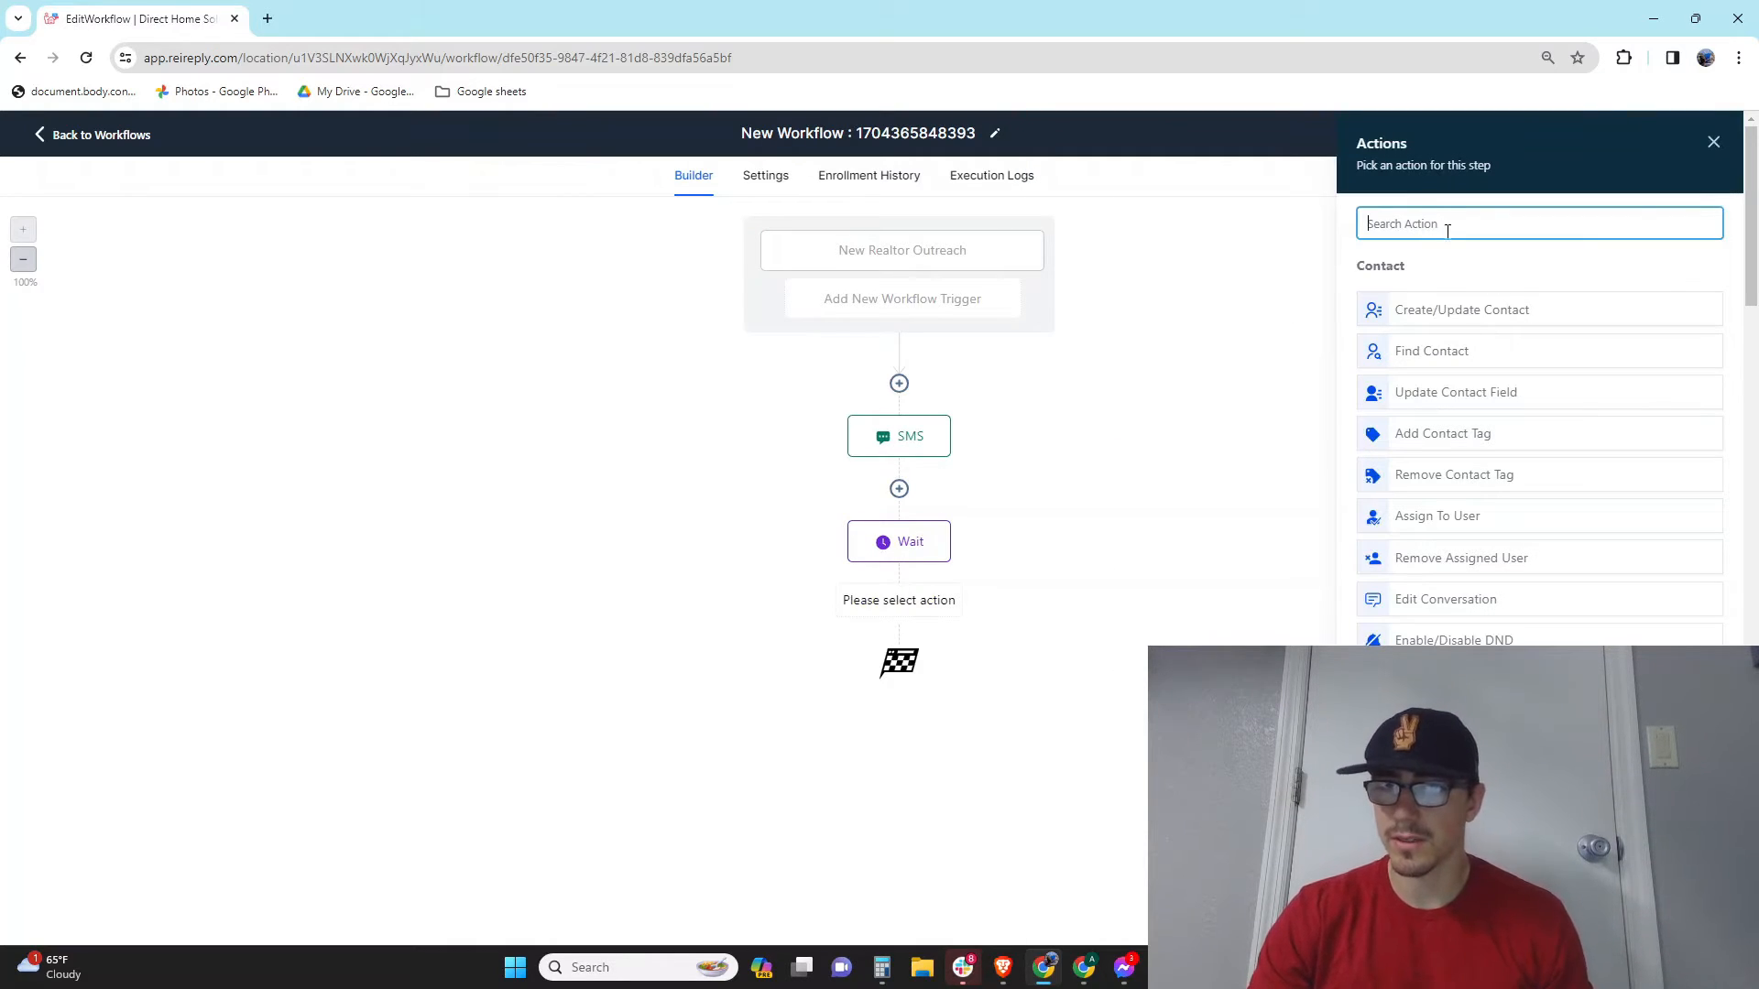
pyautogui.scroll(-3, 1532, 581)
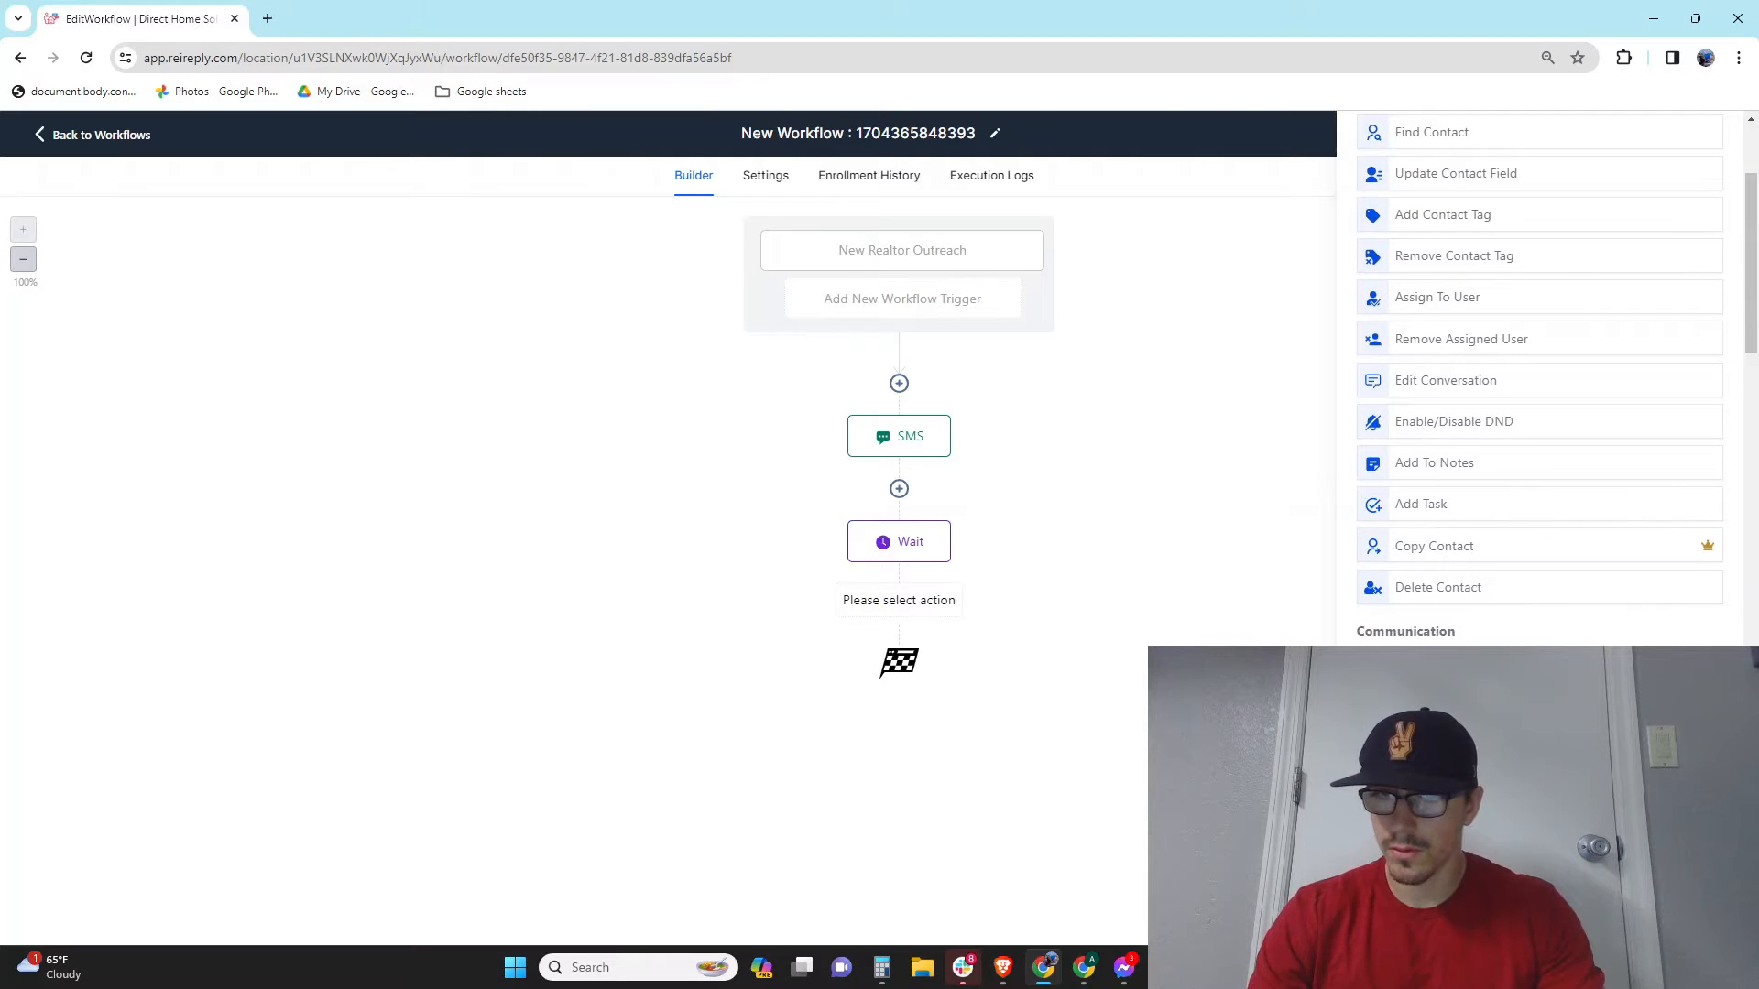
pyautogui.click(1429, 712)
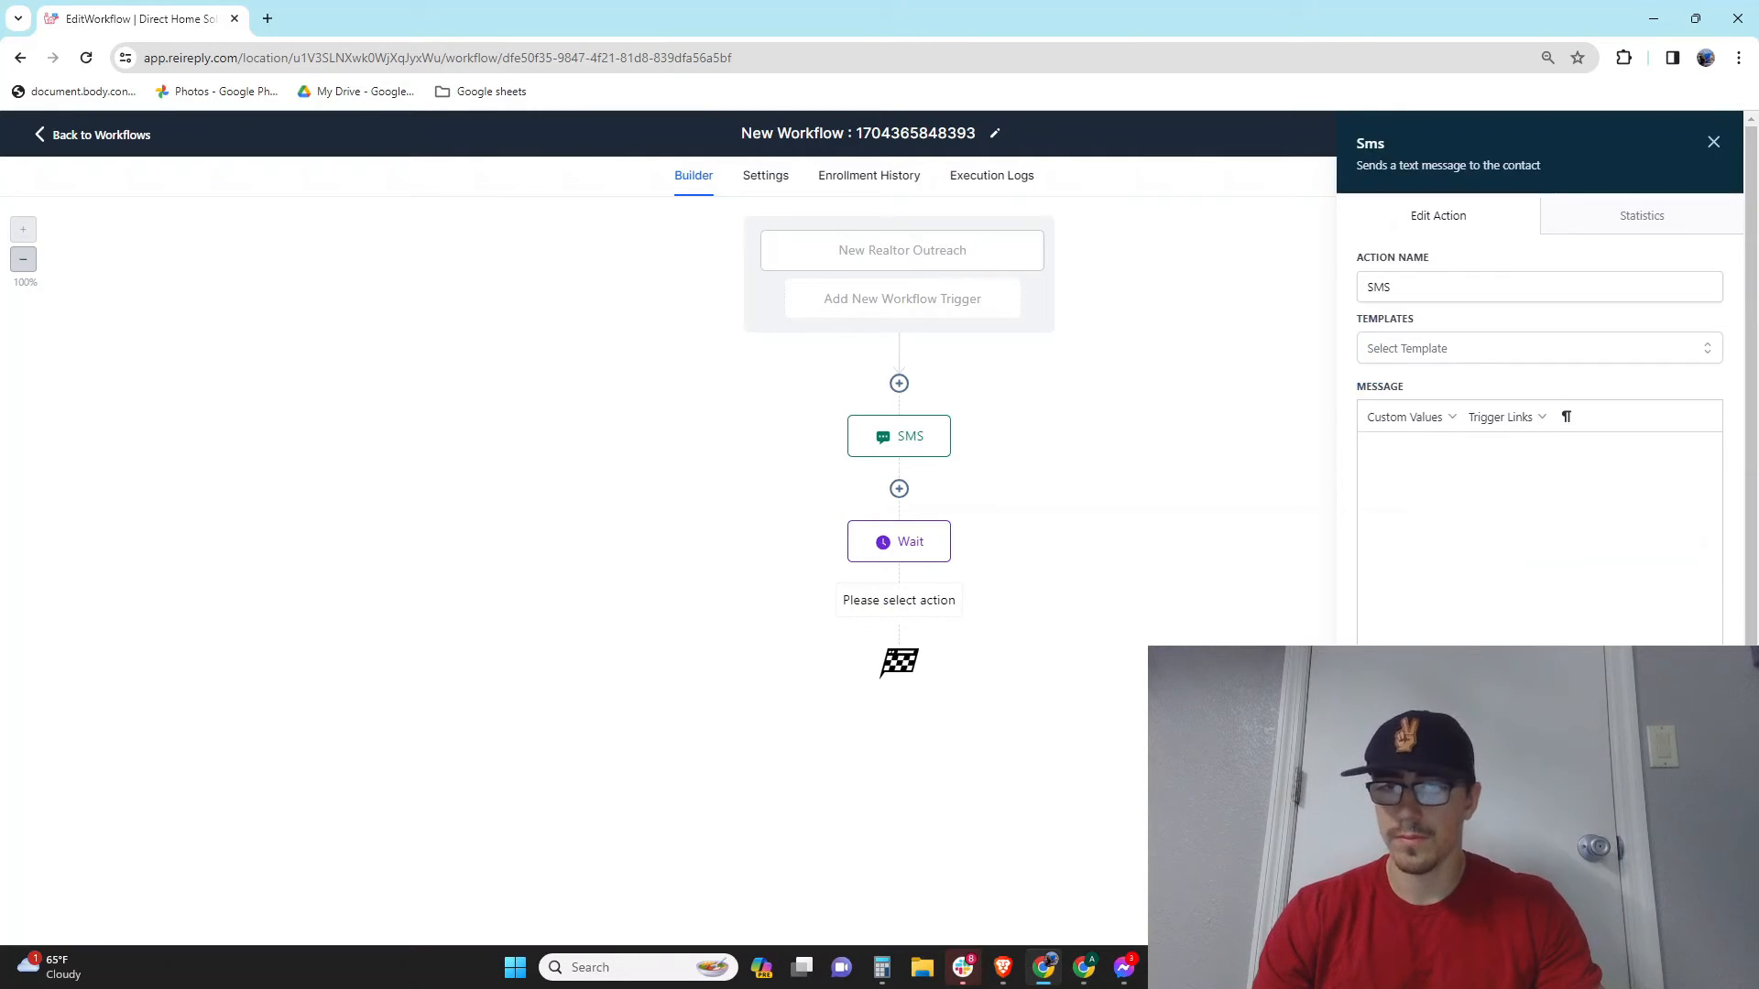
pyautogui.click(1444, 477)
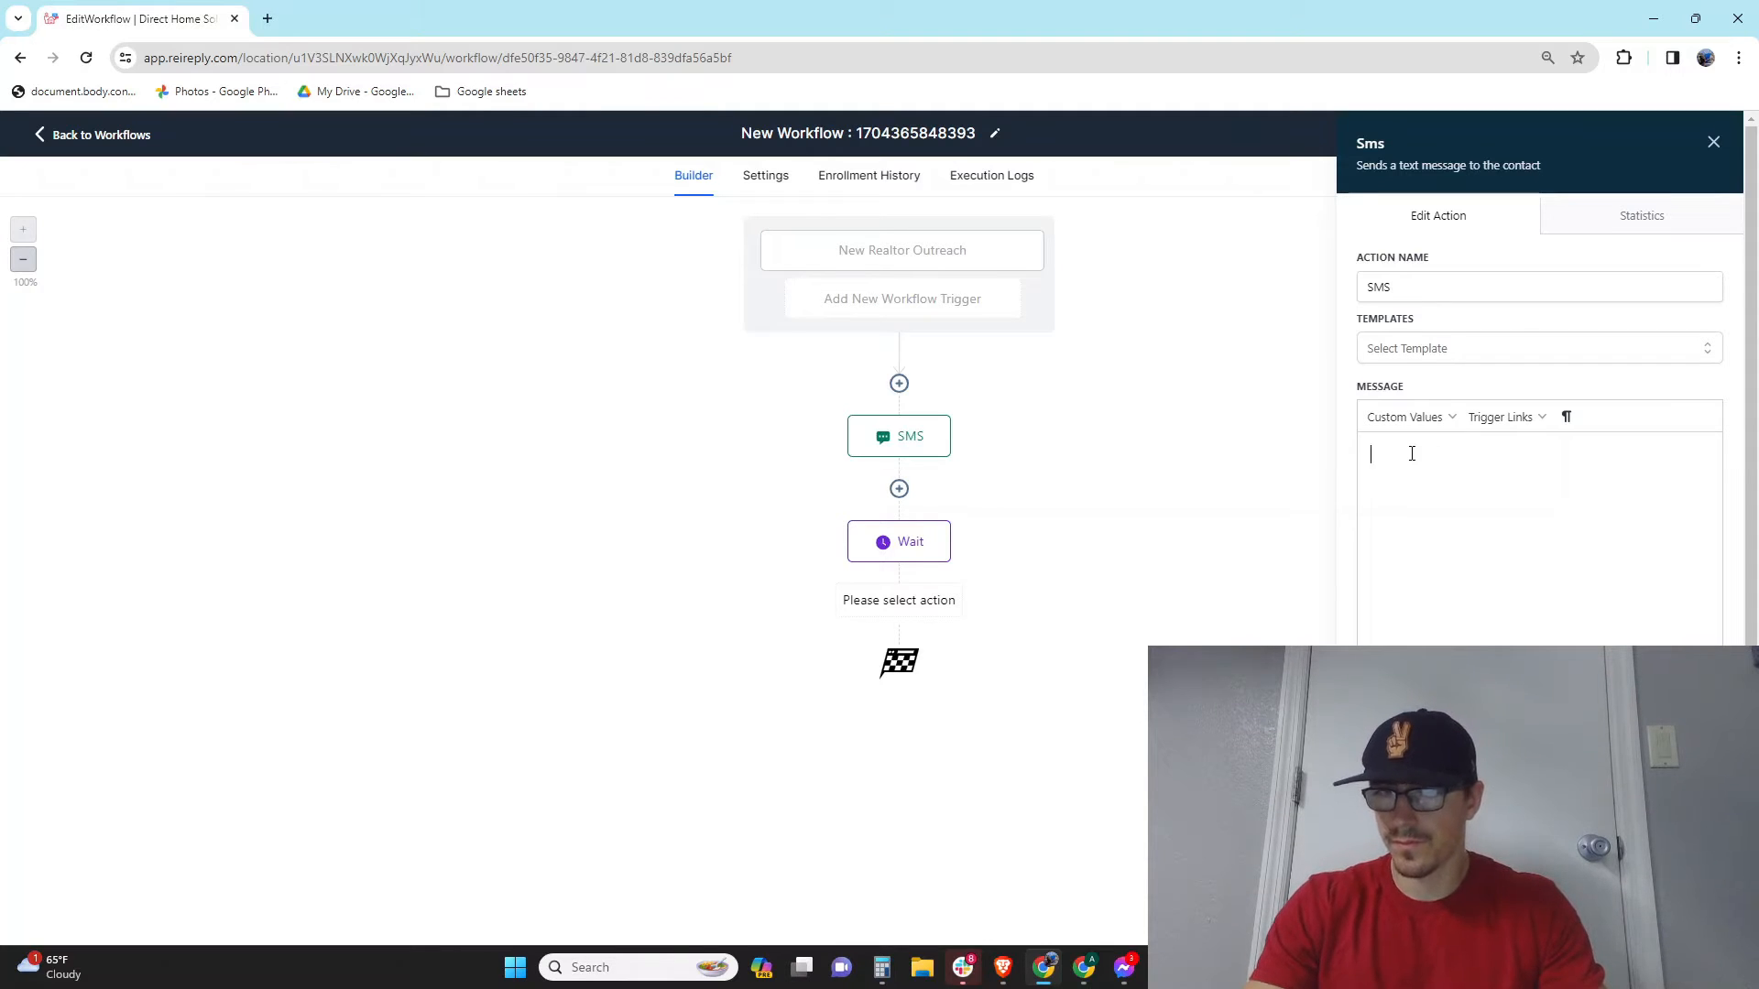
pyautogui.write('Hey')
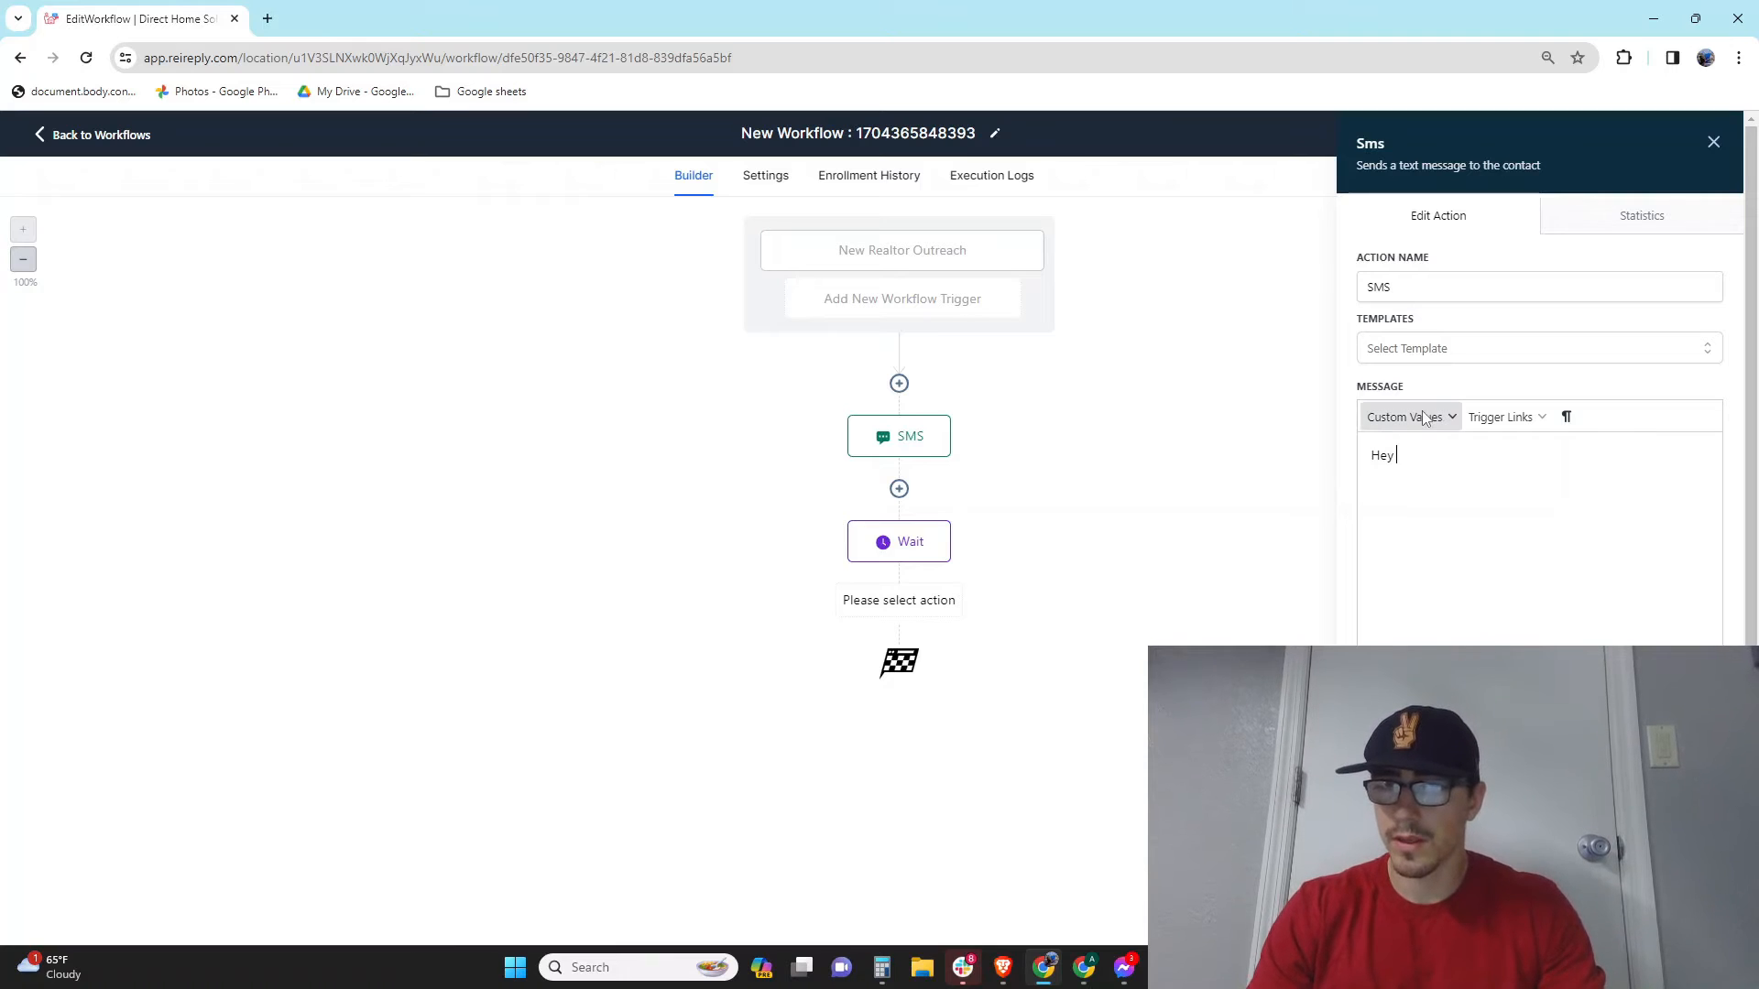
pyautogui.click(1429, 417)
pyautogui.moveTo(1445, 490)
pyautogui.moveTo(1427, 451)
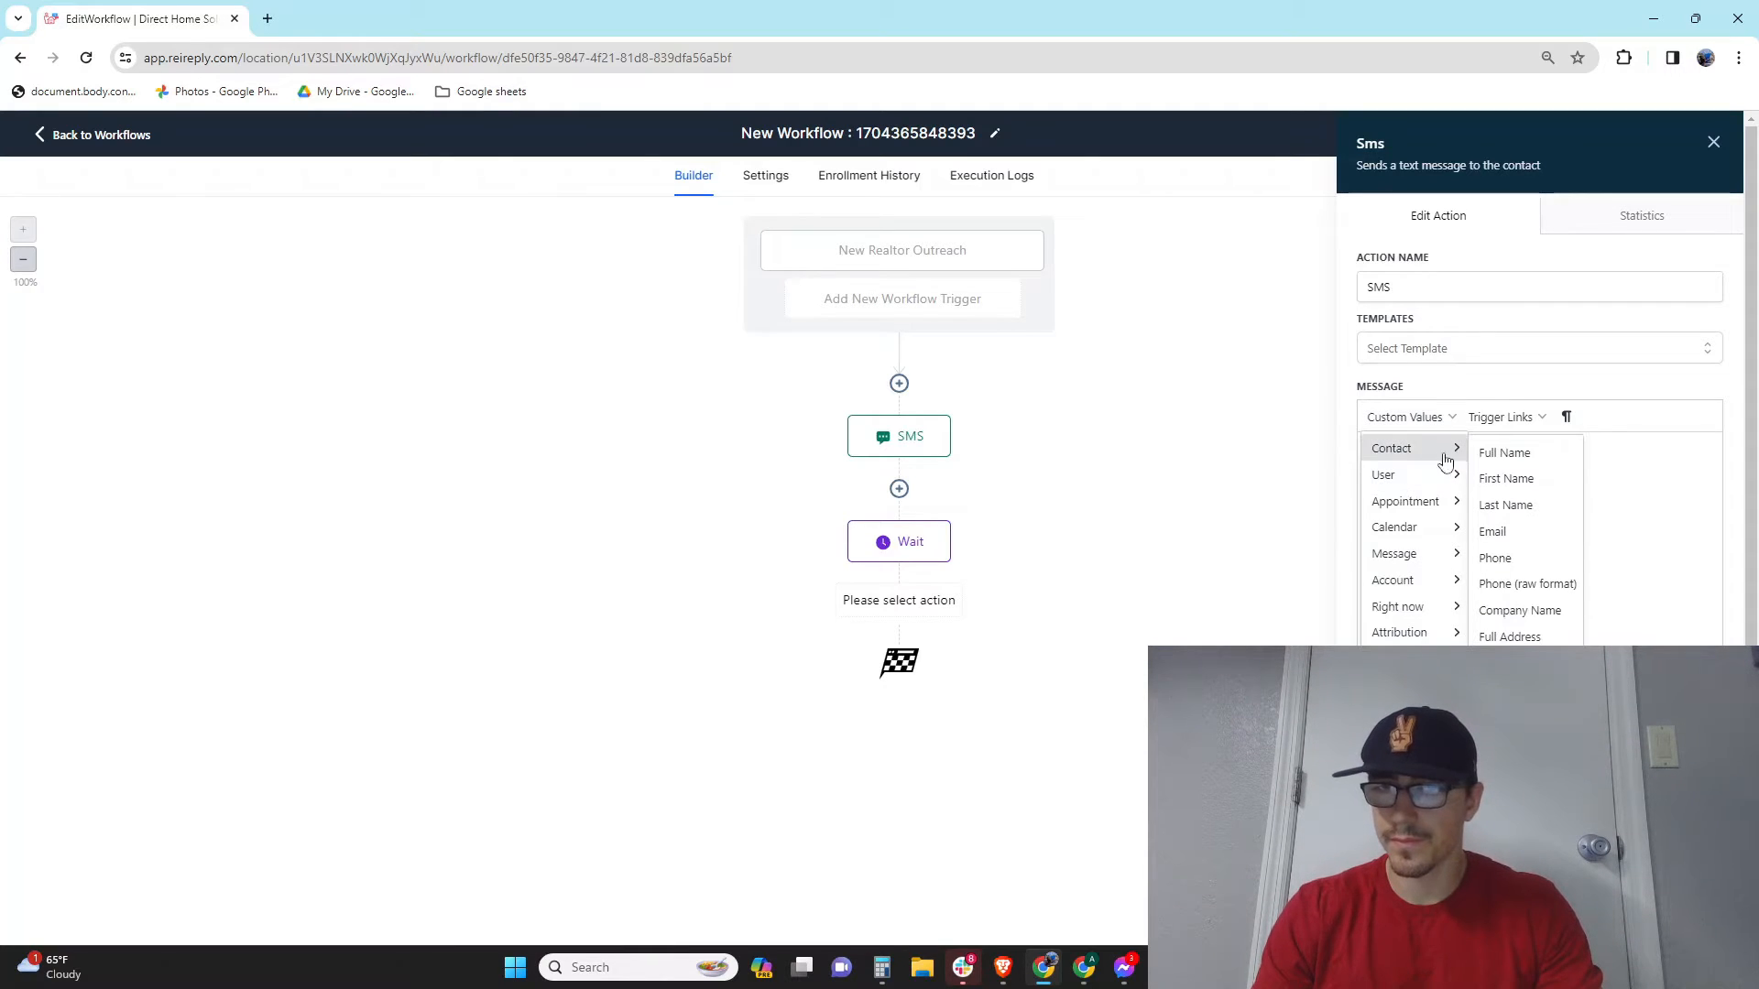
pyautogui.click(1542, 487)
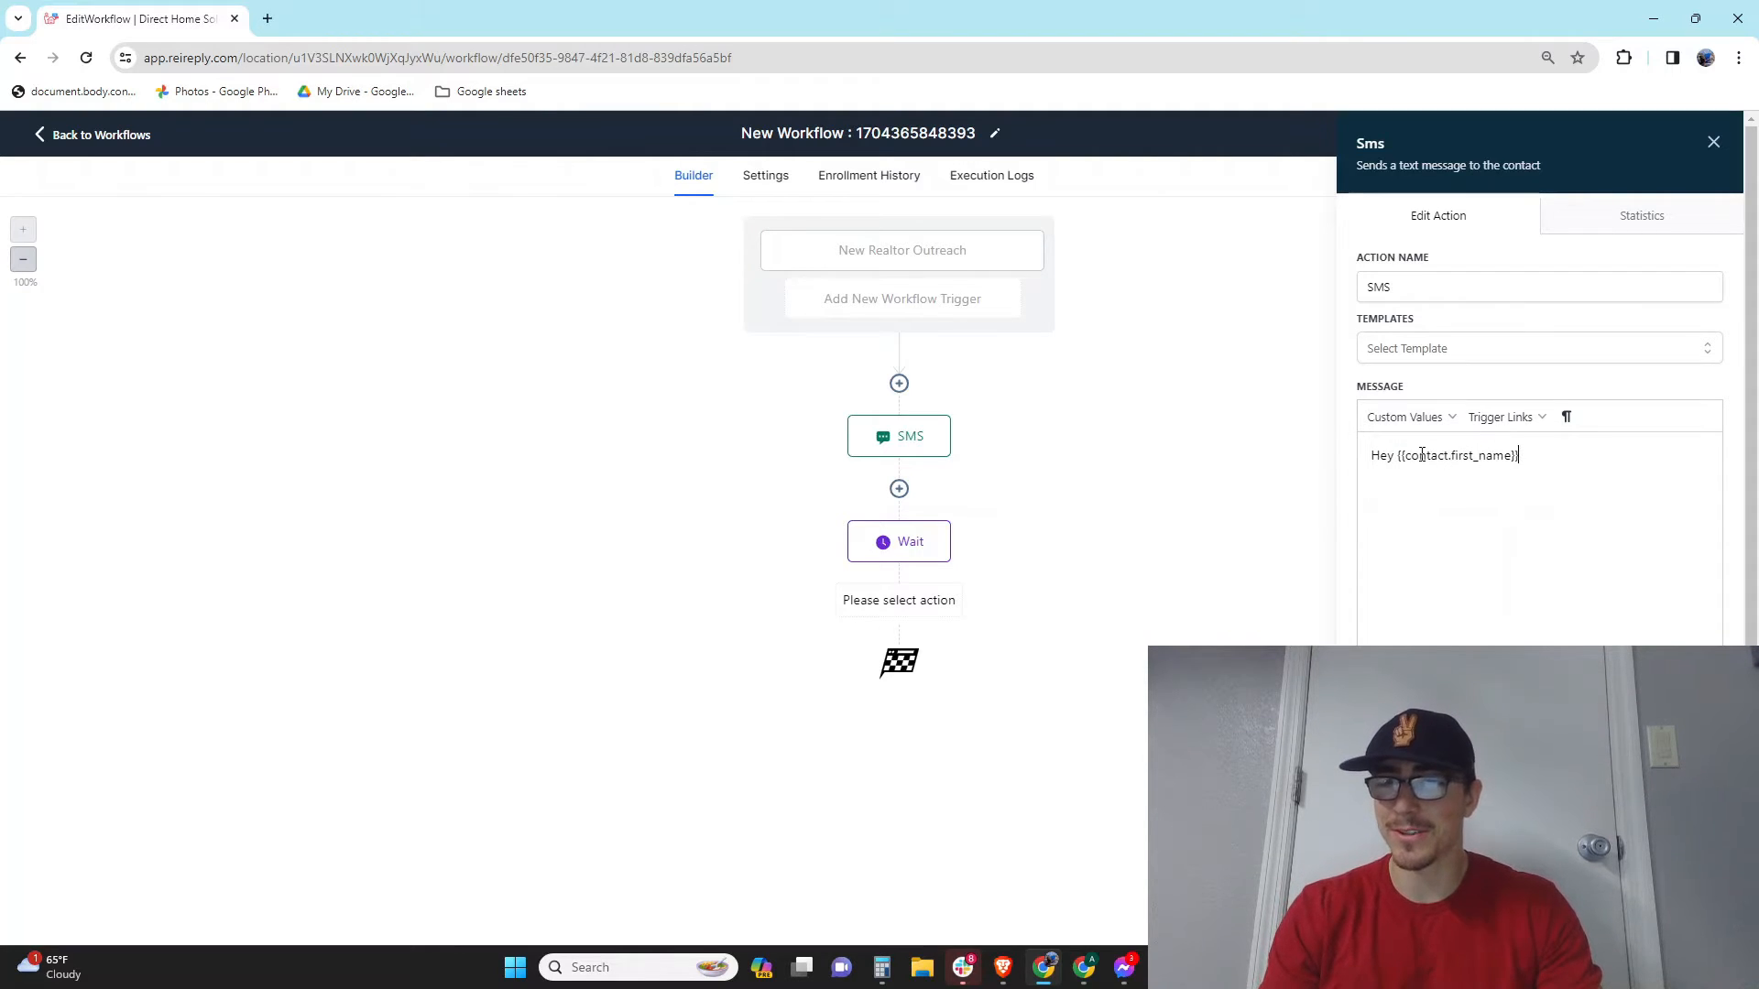
pyautogui.click(1395, 418)
pyautogui.moveTo(1415, 476)
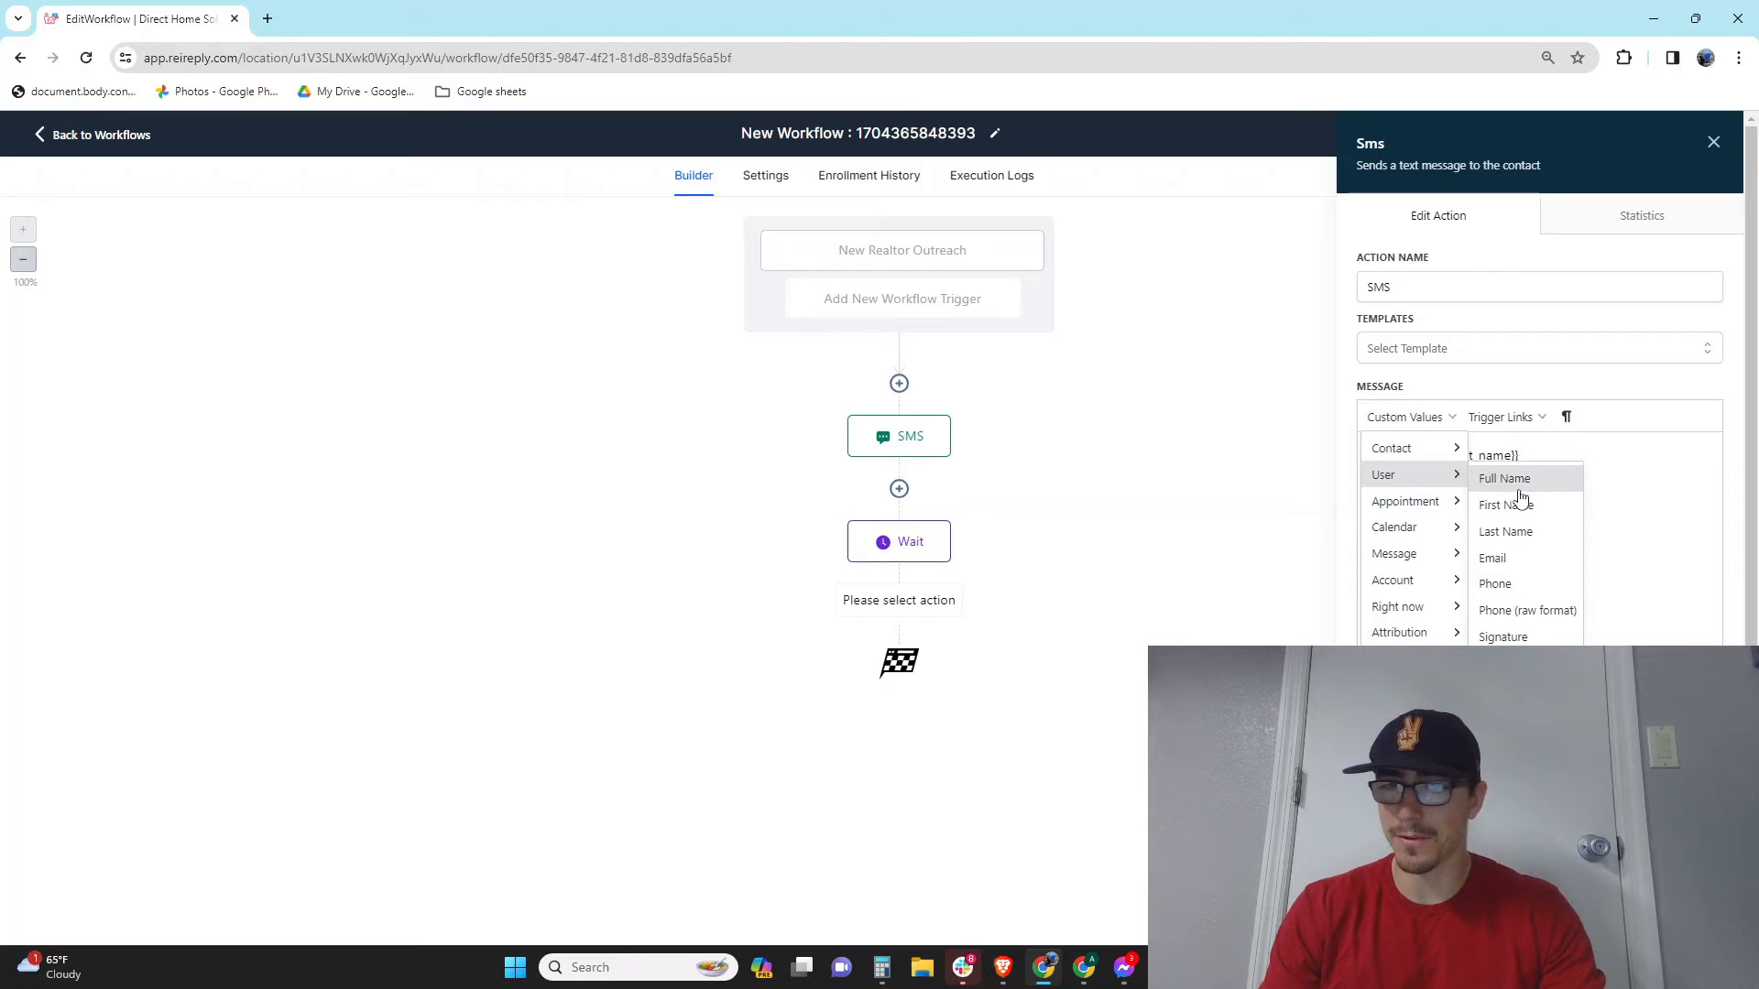
pyautogui.click(1631, 475)
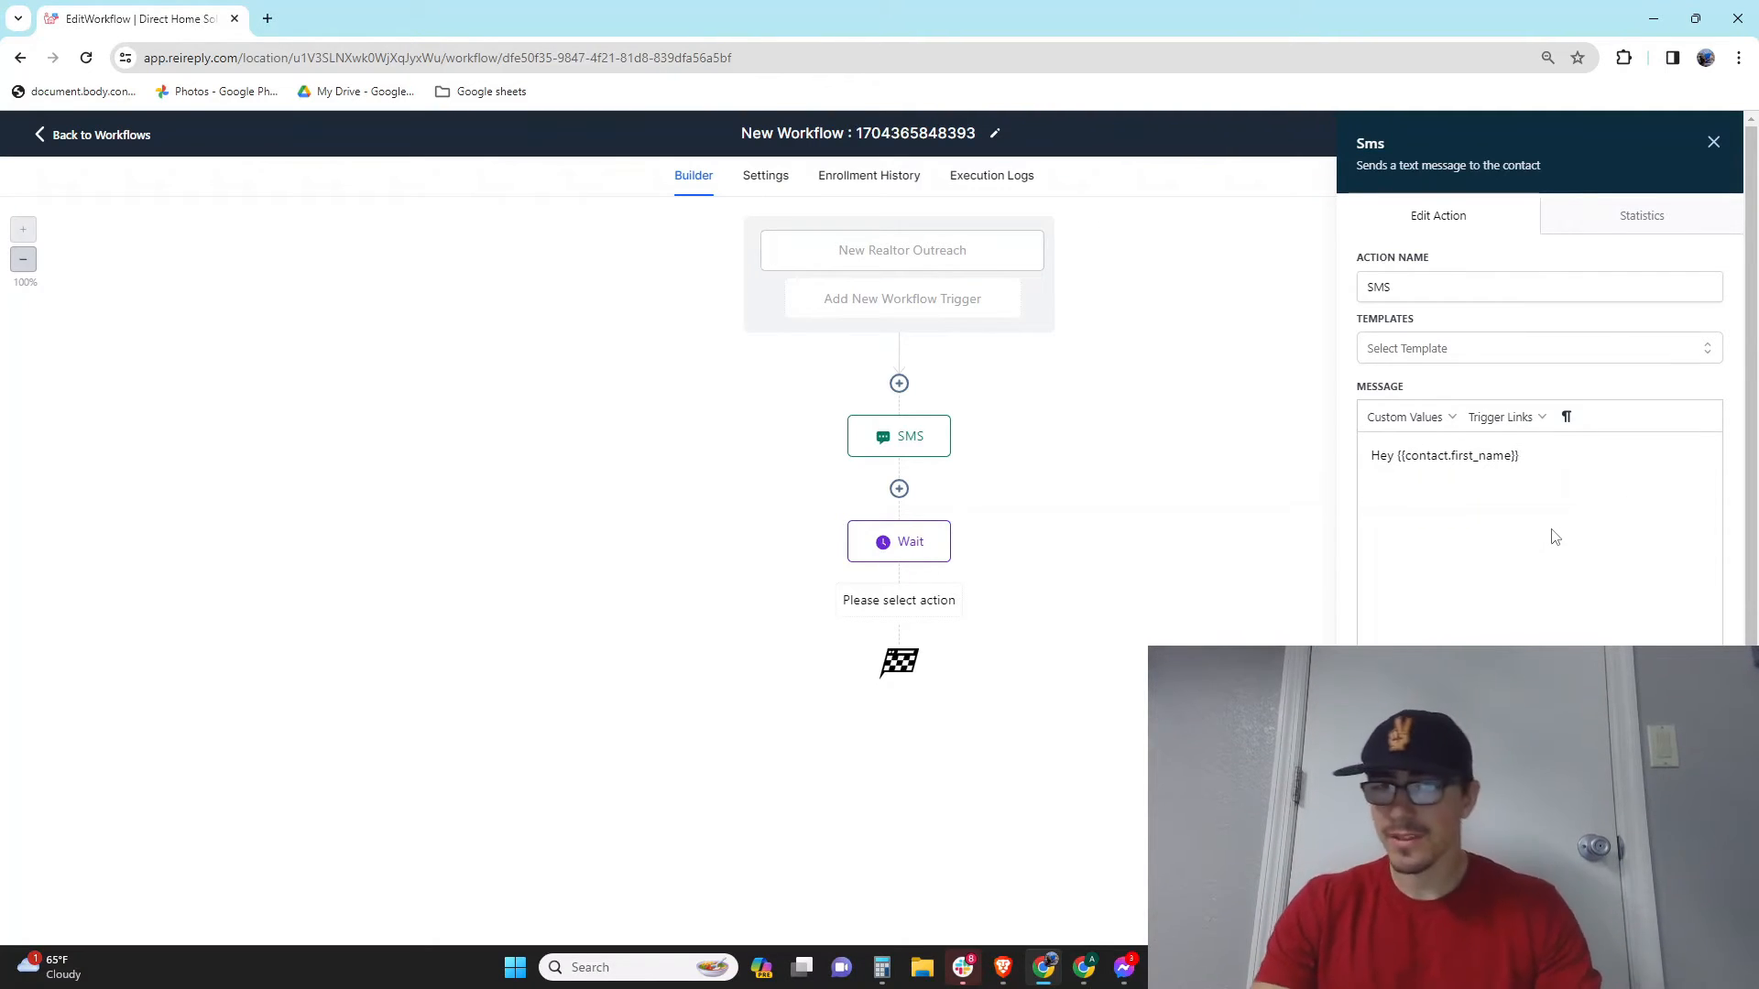
# Step: Finish the text: sender again, 'not just marketing, I am real lol', 'Are you free today?'; save
pyautogui.write(', ')
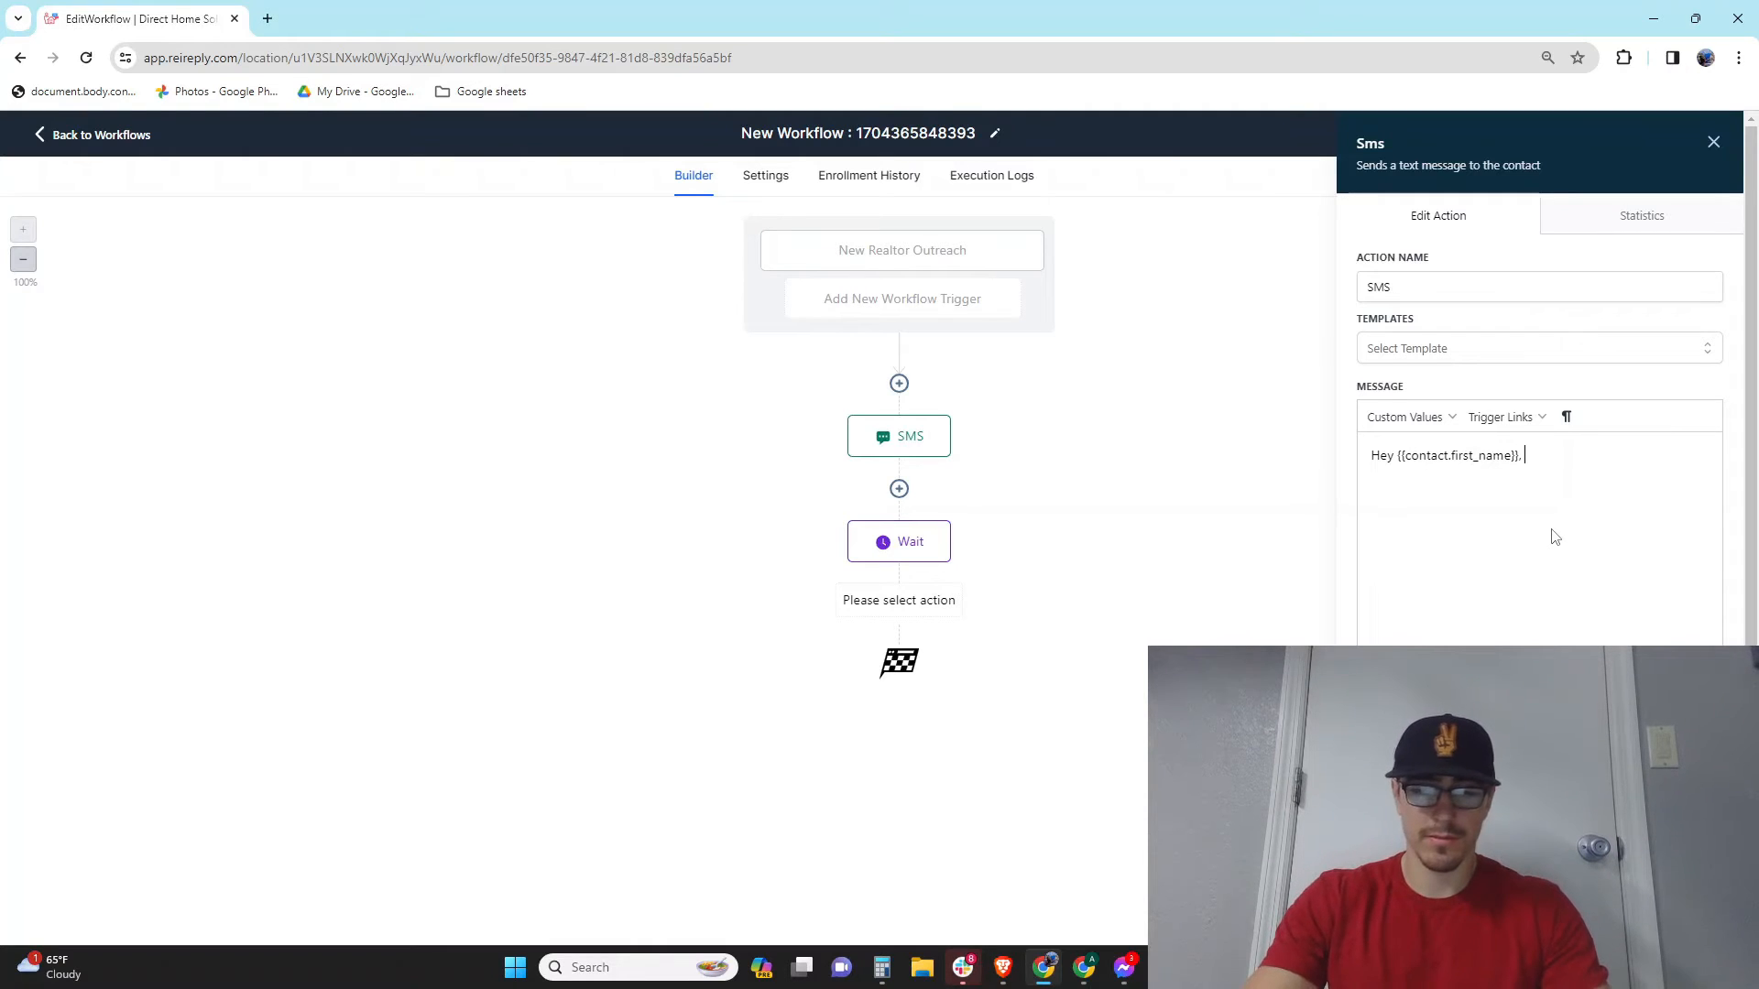
pyautogui.write('This is a')
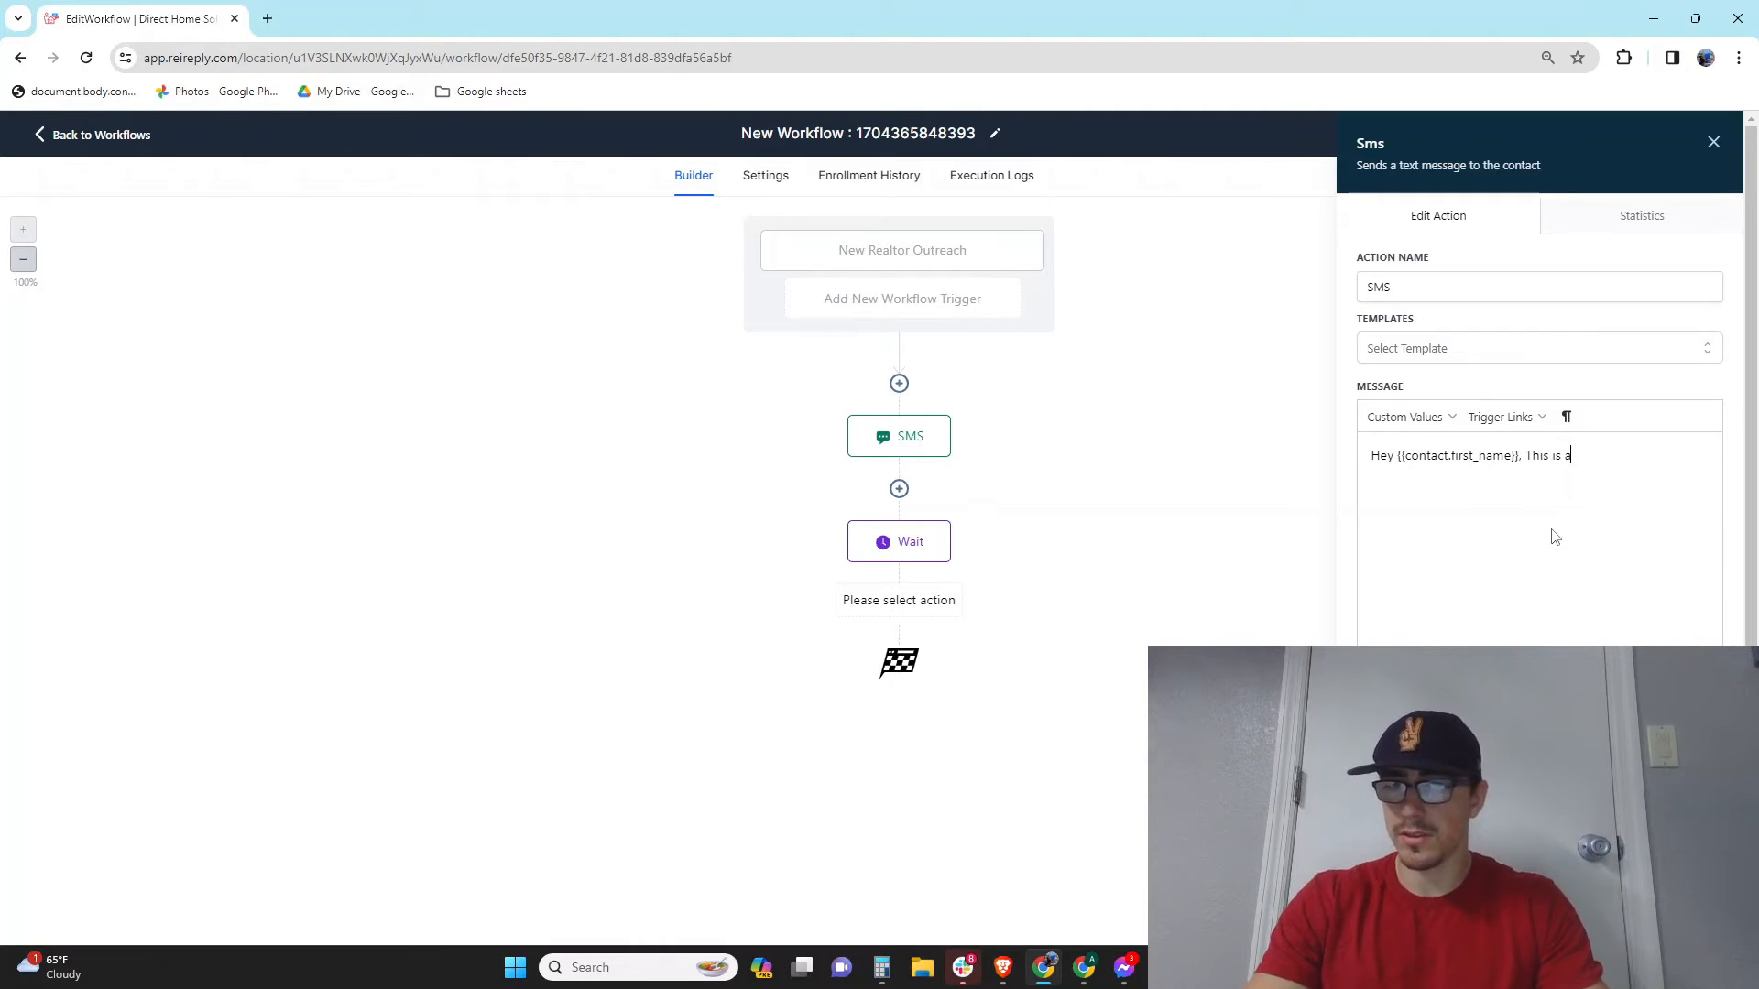
pyautogui.press('BackSpace')
pyautogui.write('Alex ag')
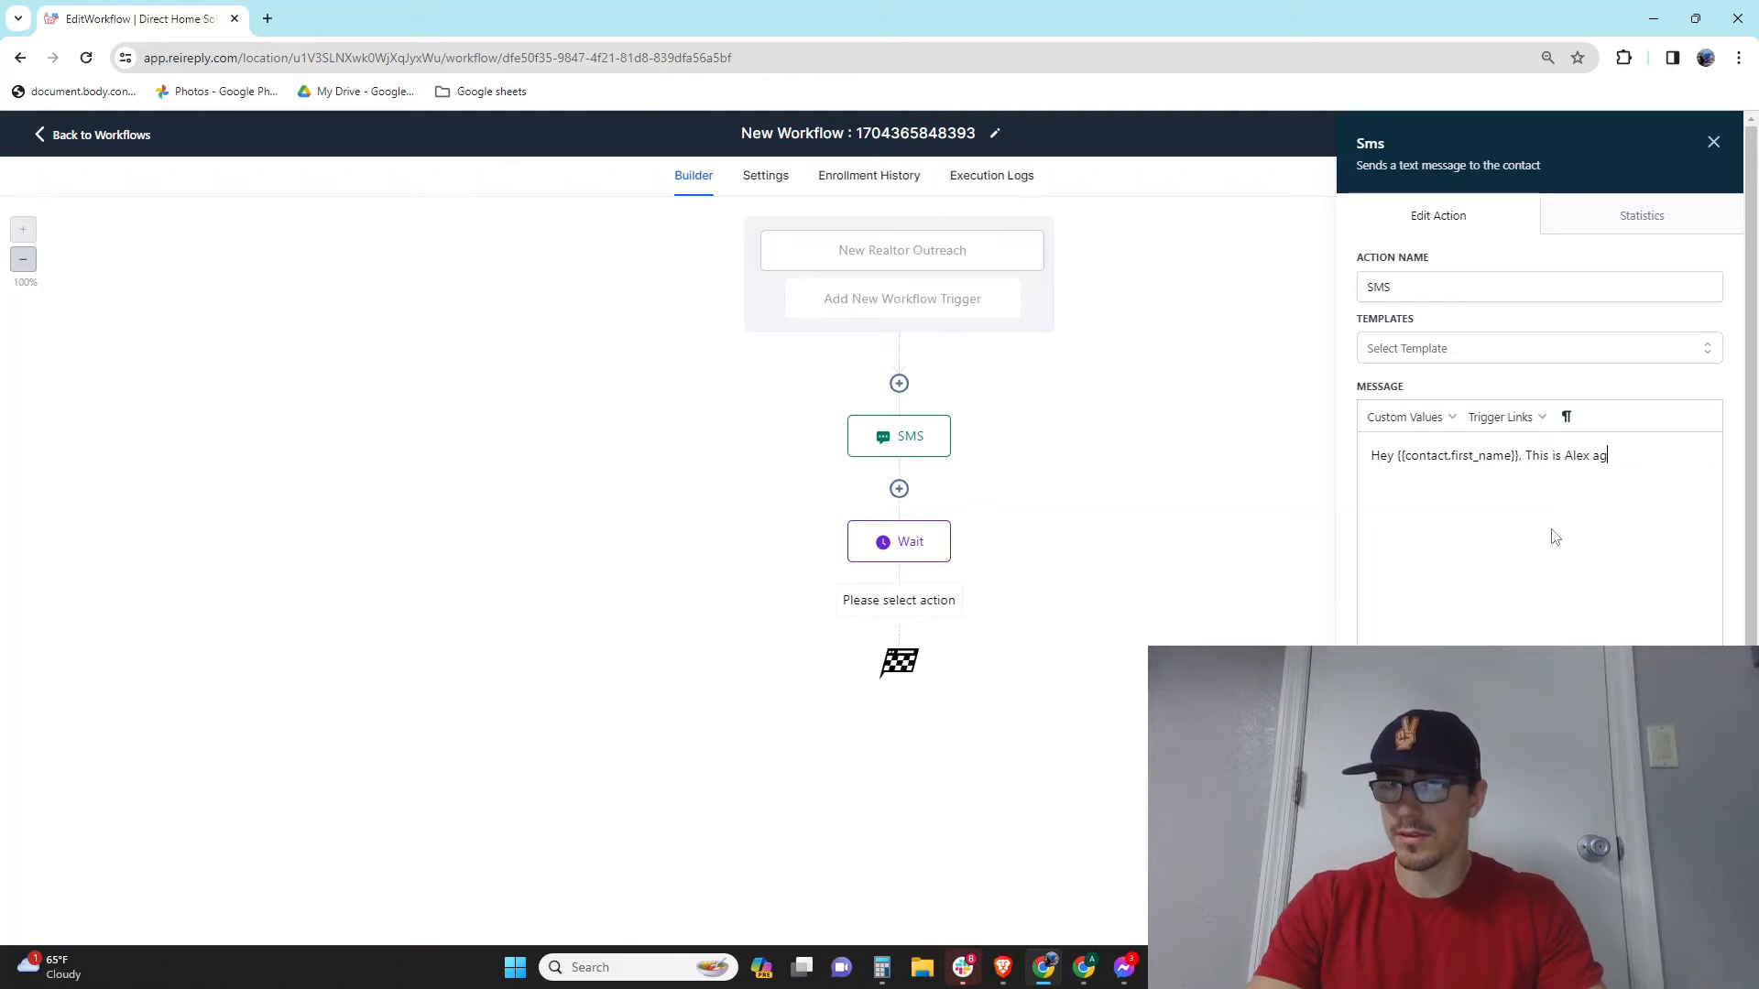
pyautogui.write('ain. I know ')
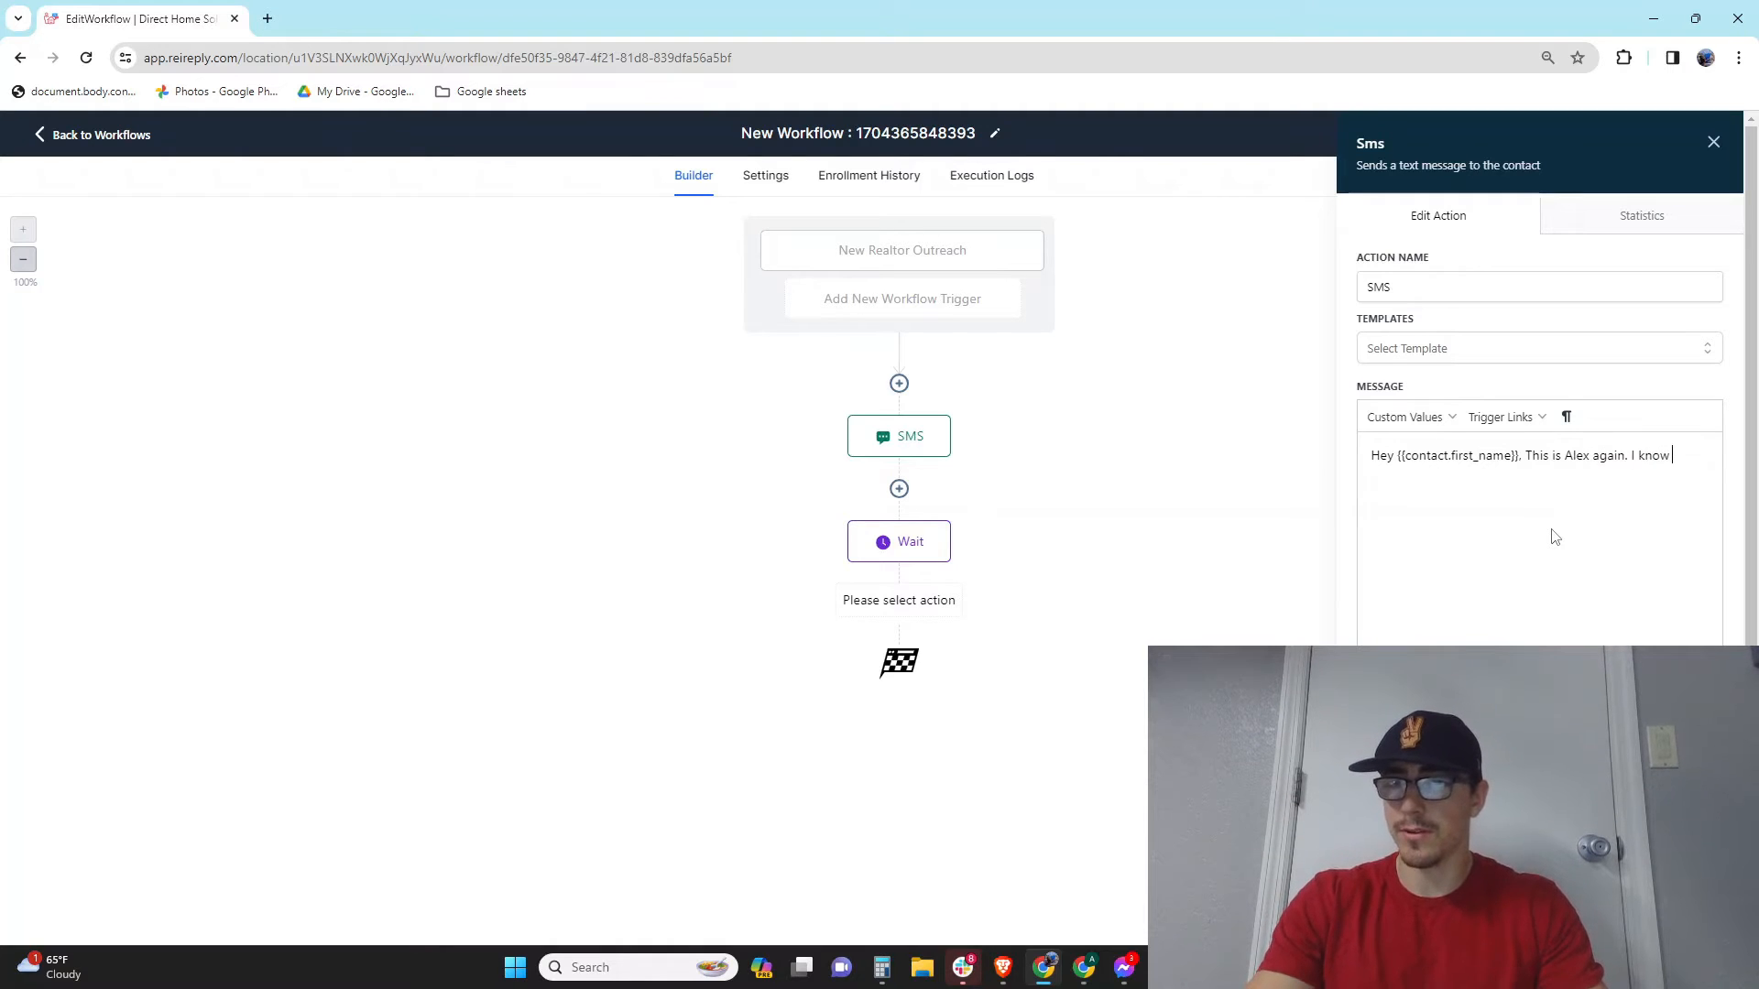
pyautogui.write('you guys got ')
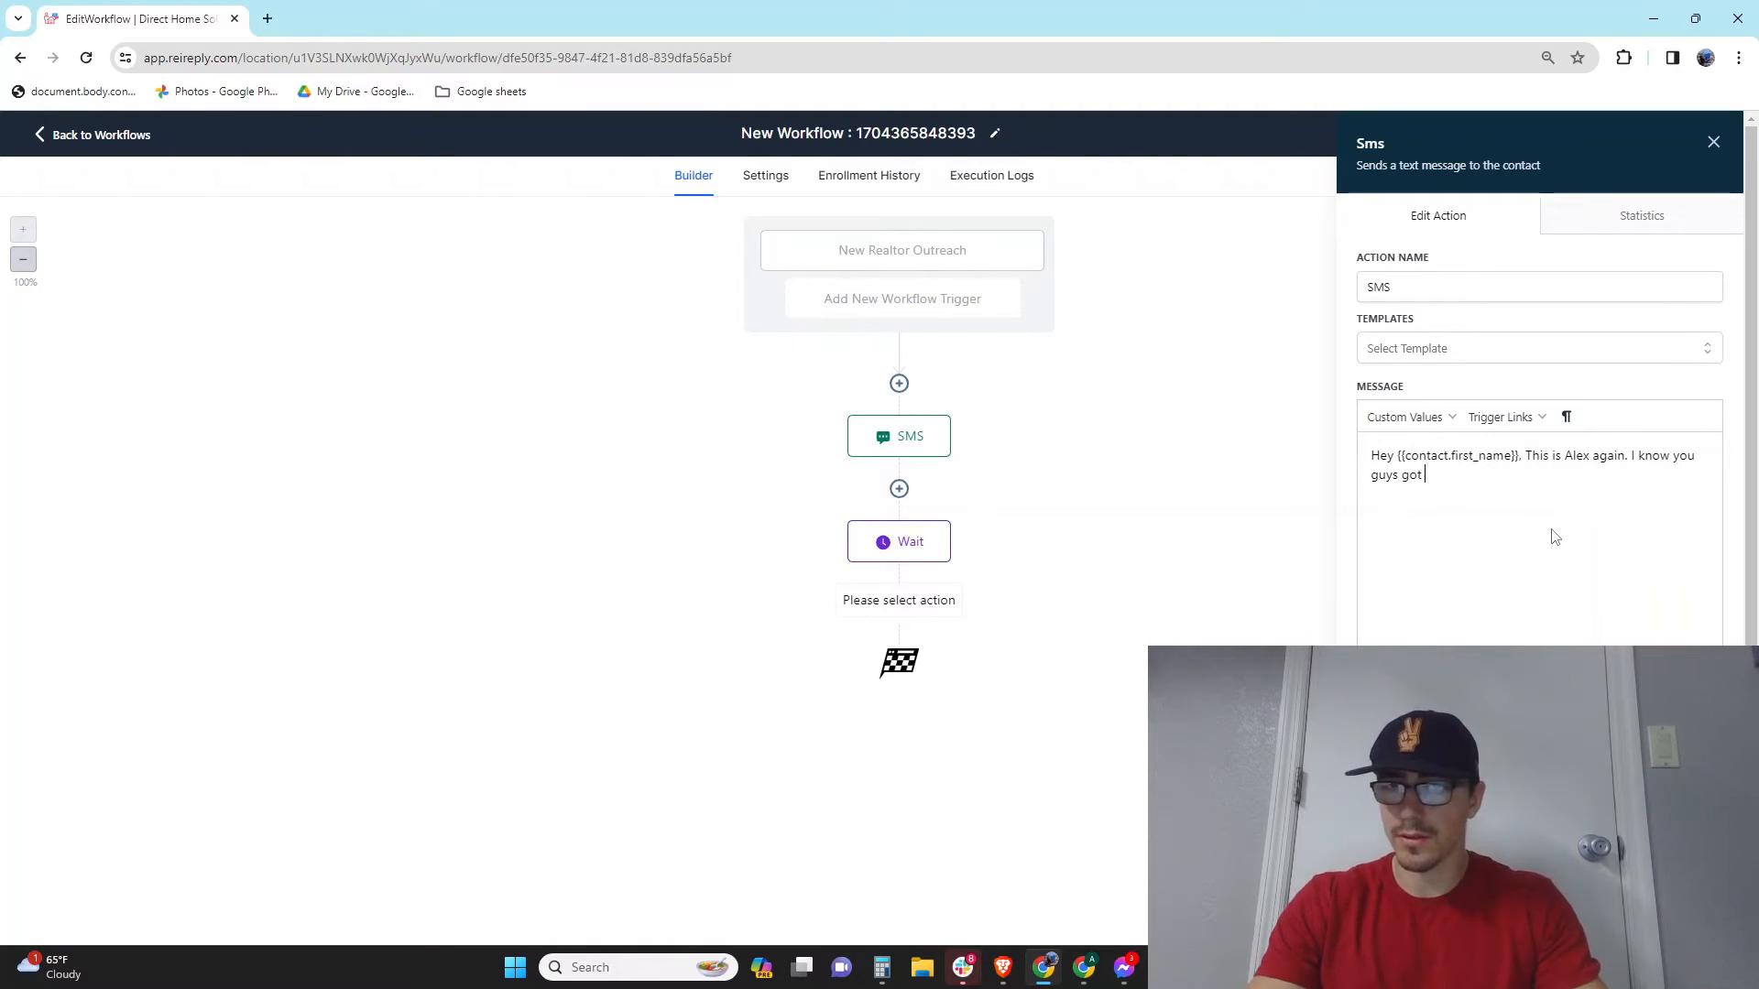
pyautogui.write('blown ')
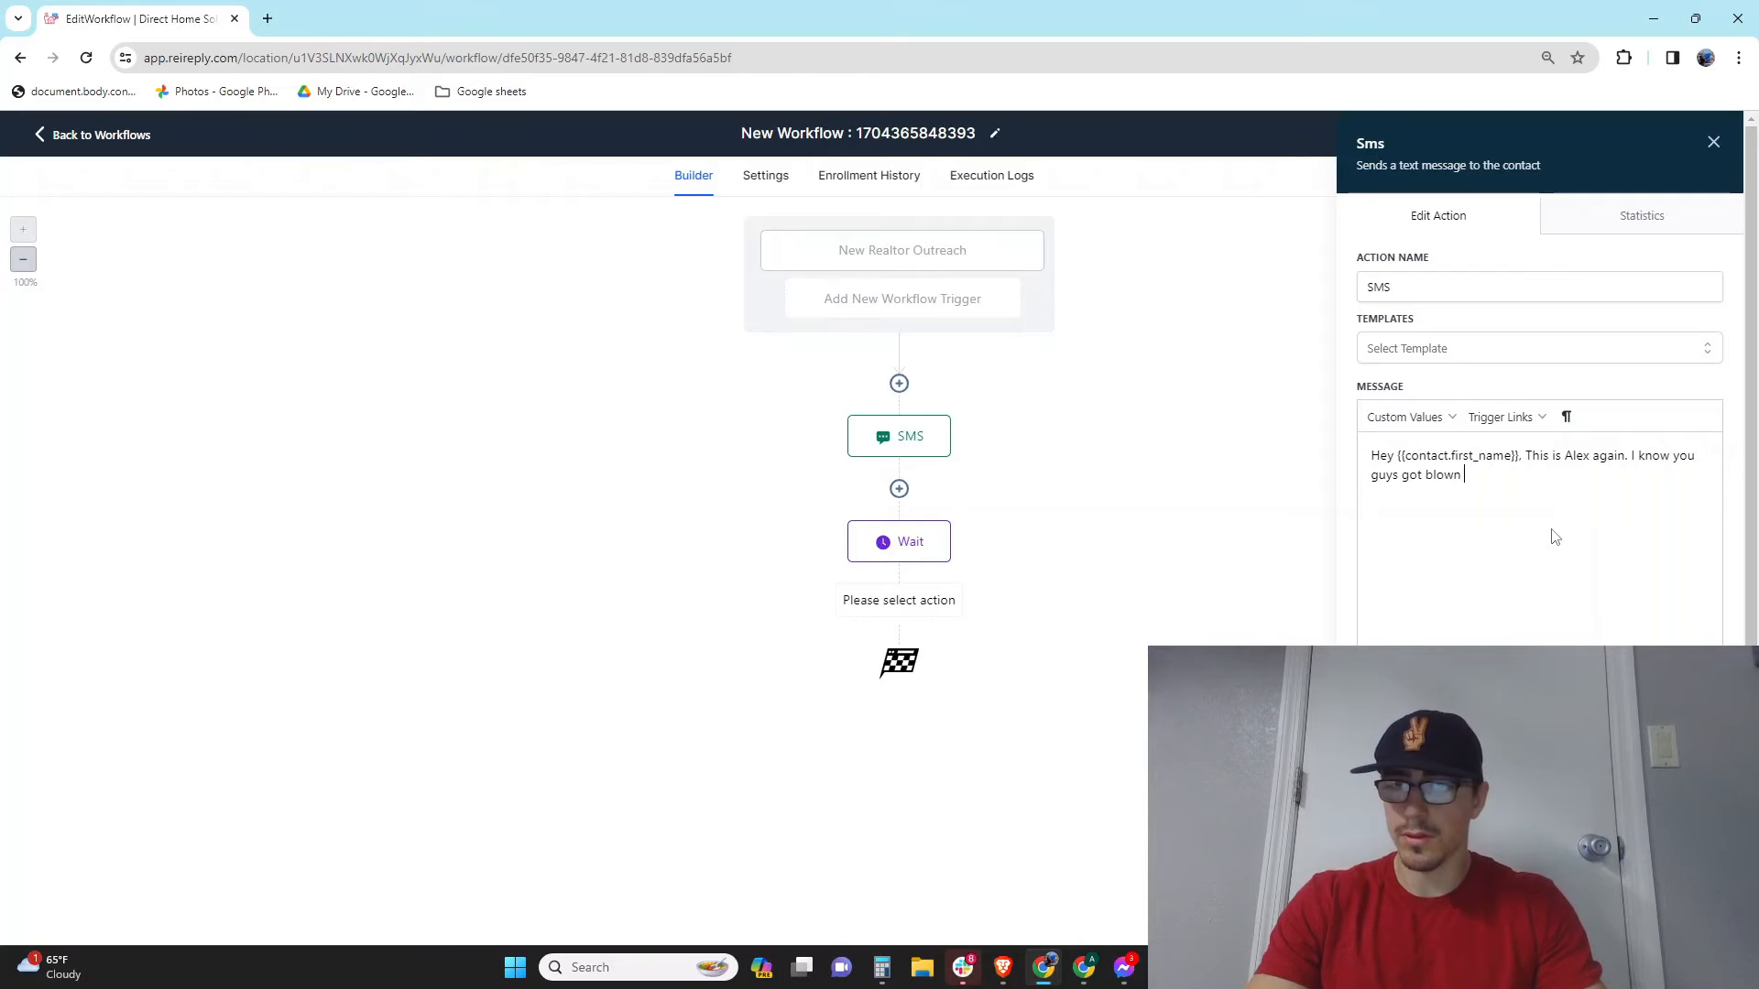
pyautogui.write('up by marke')
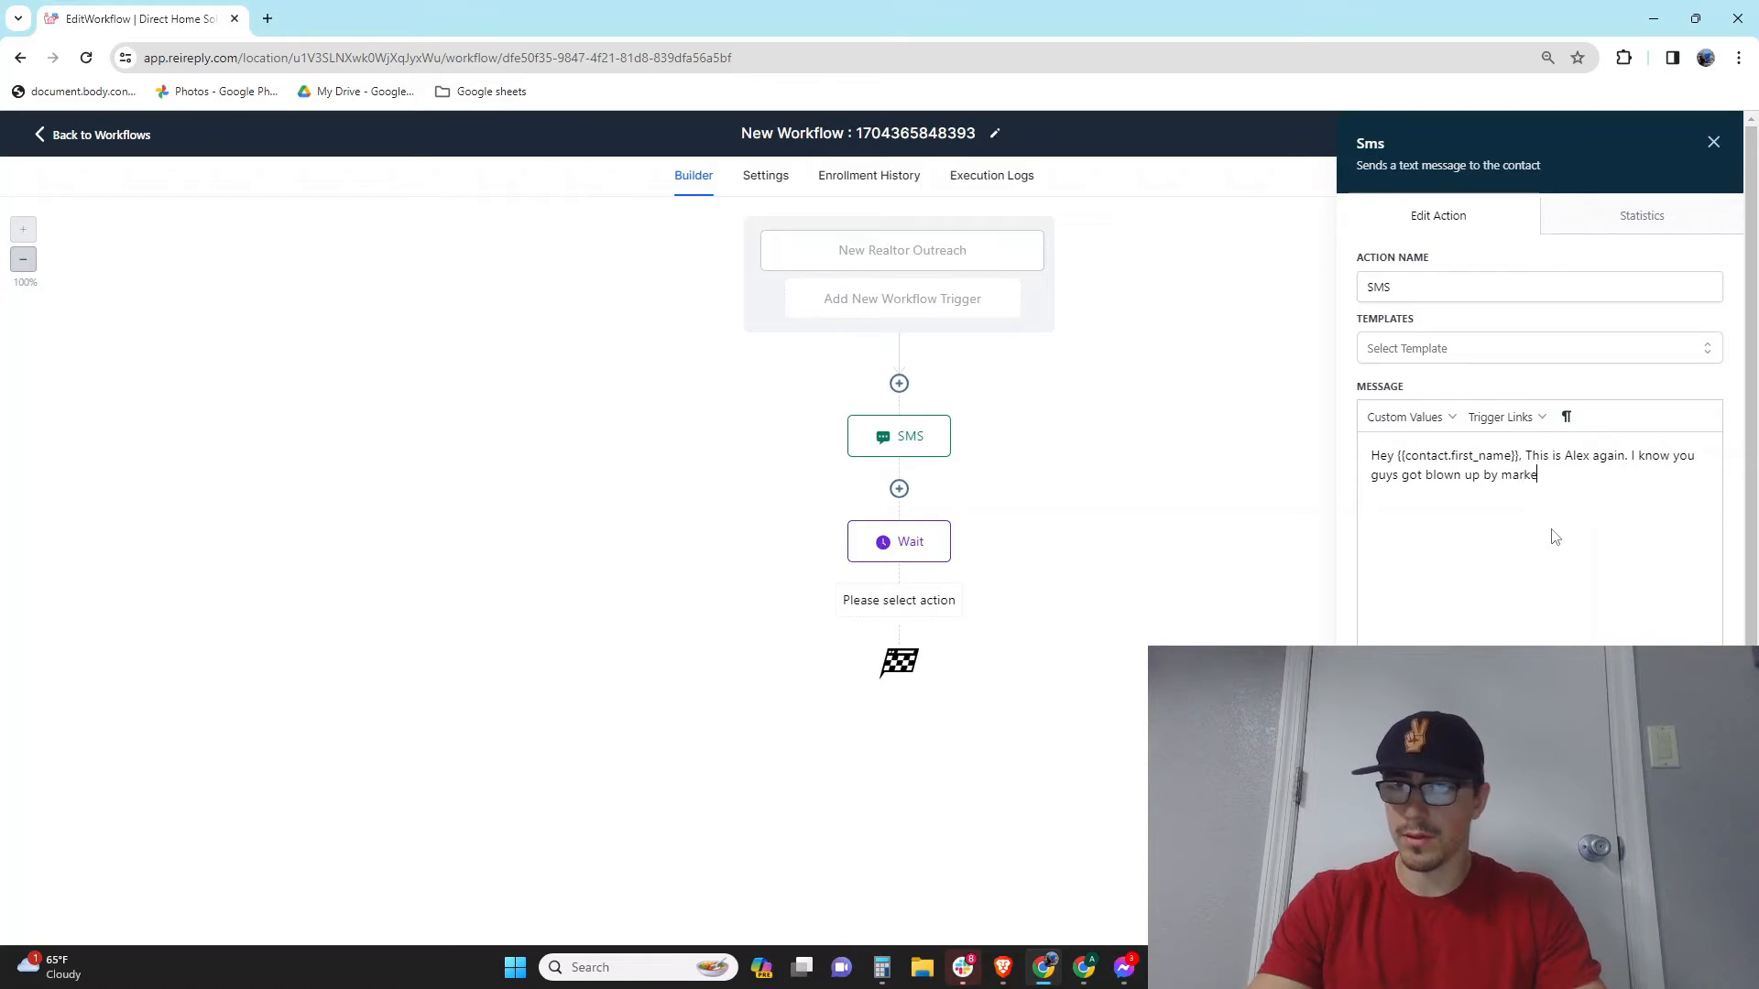
pyautogui.write('ting, but')
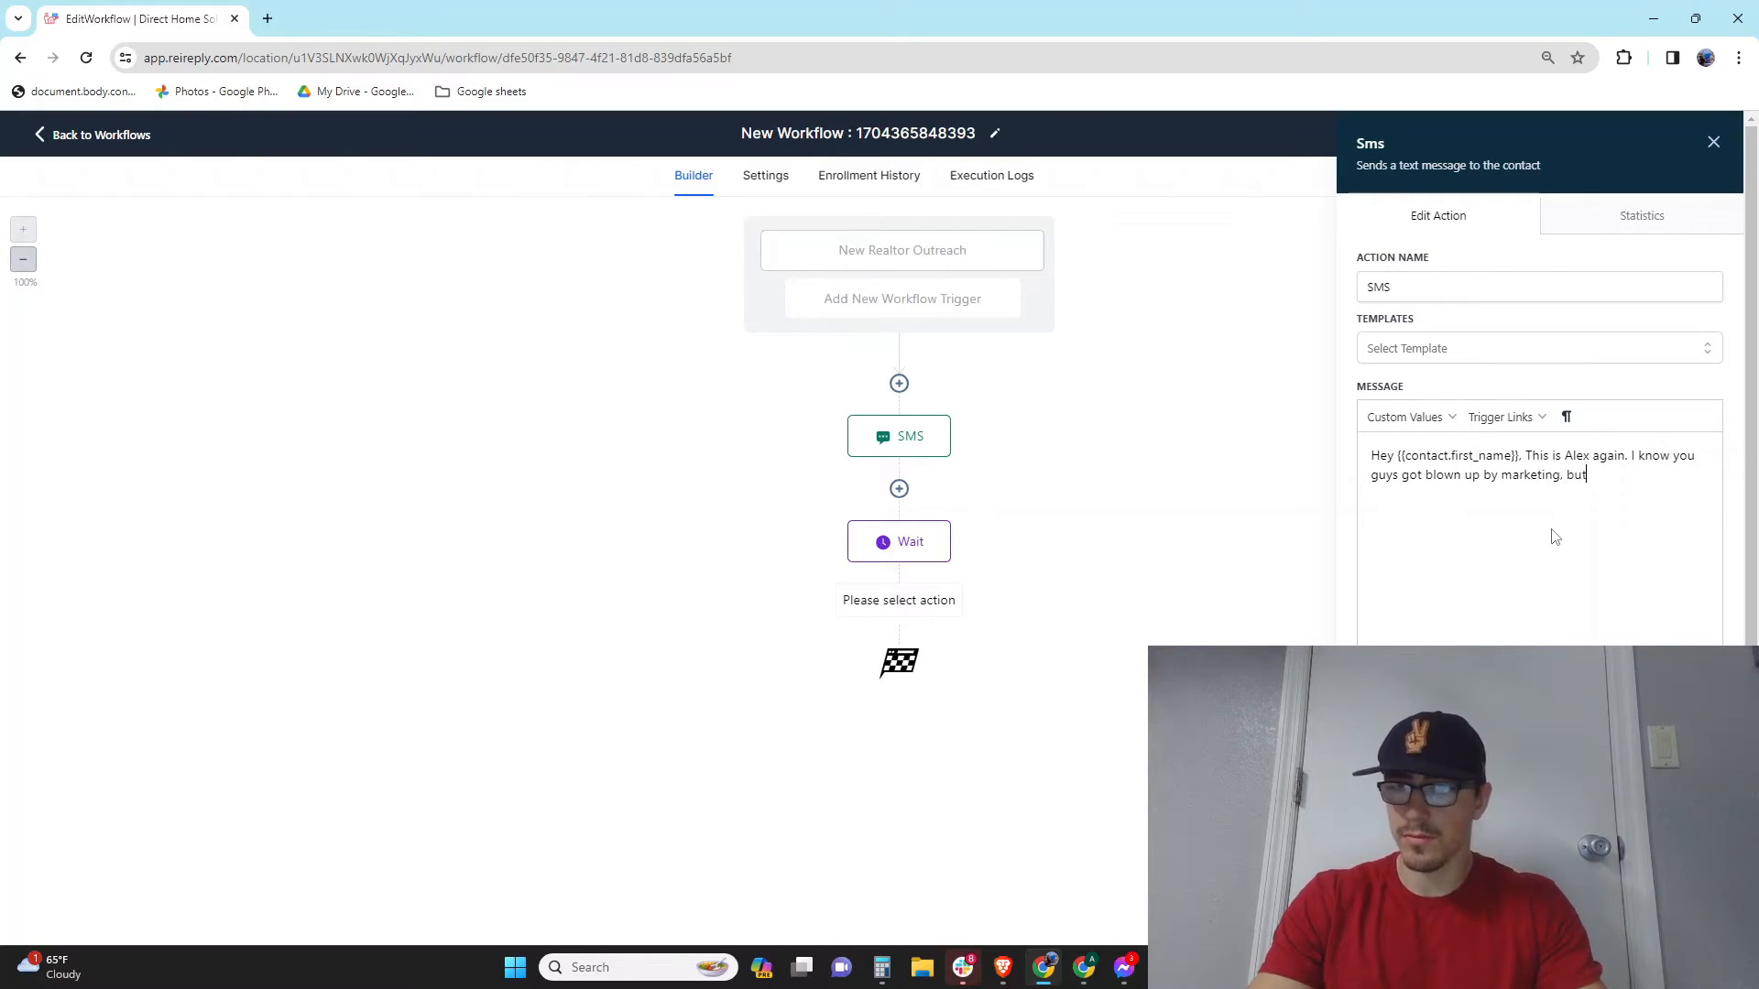
pyautogui.write(' I am real lol')
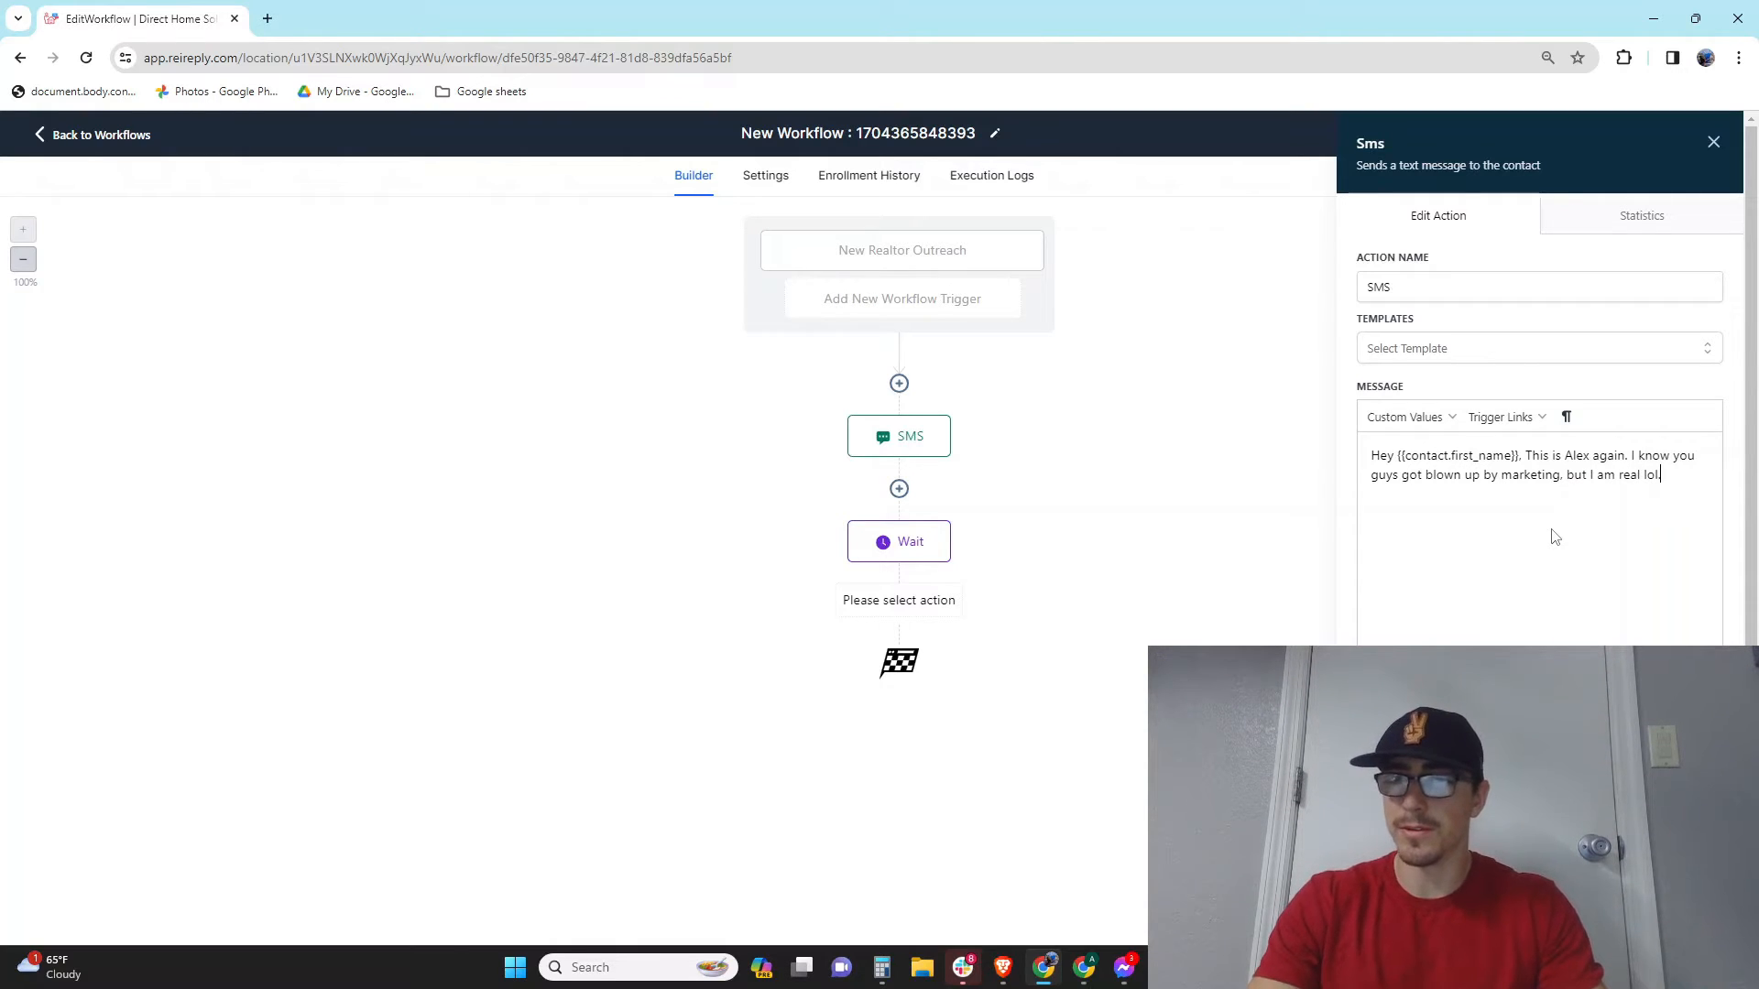
pyautogui.write('. Wh')
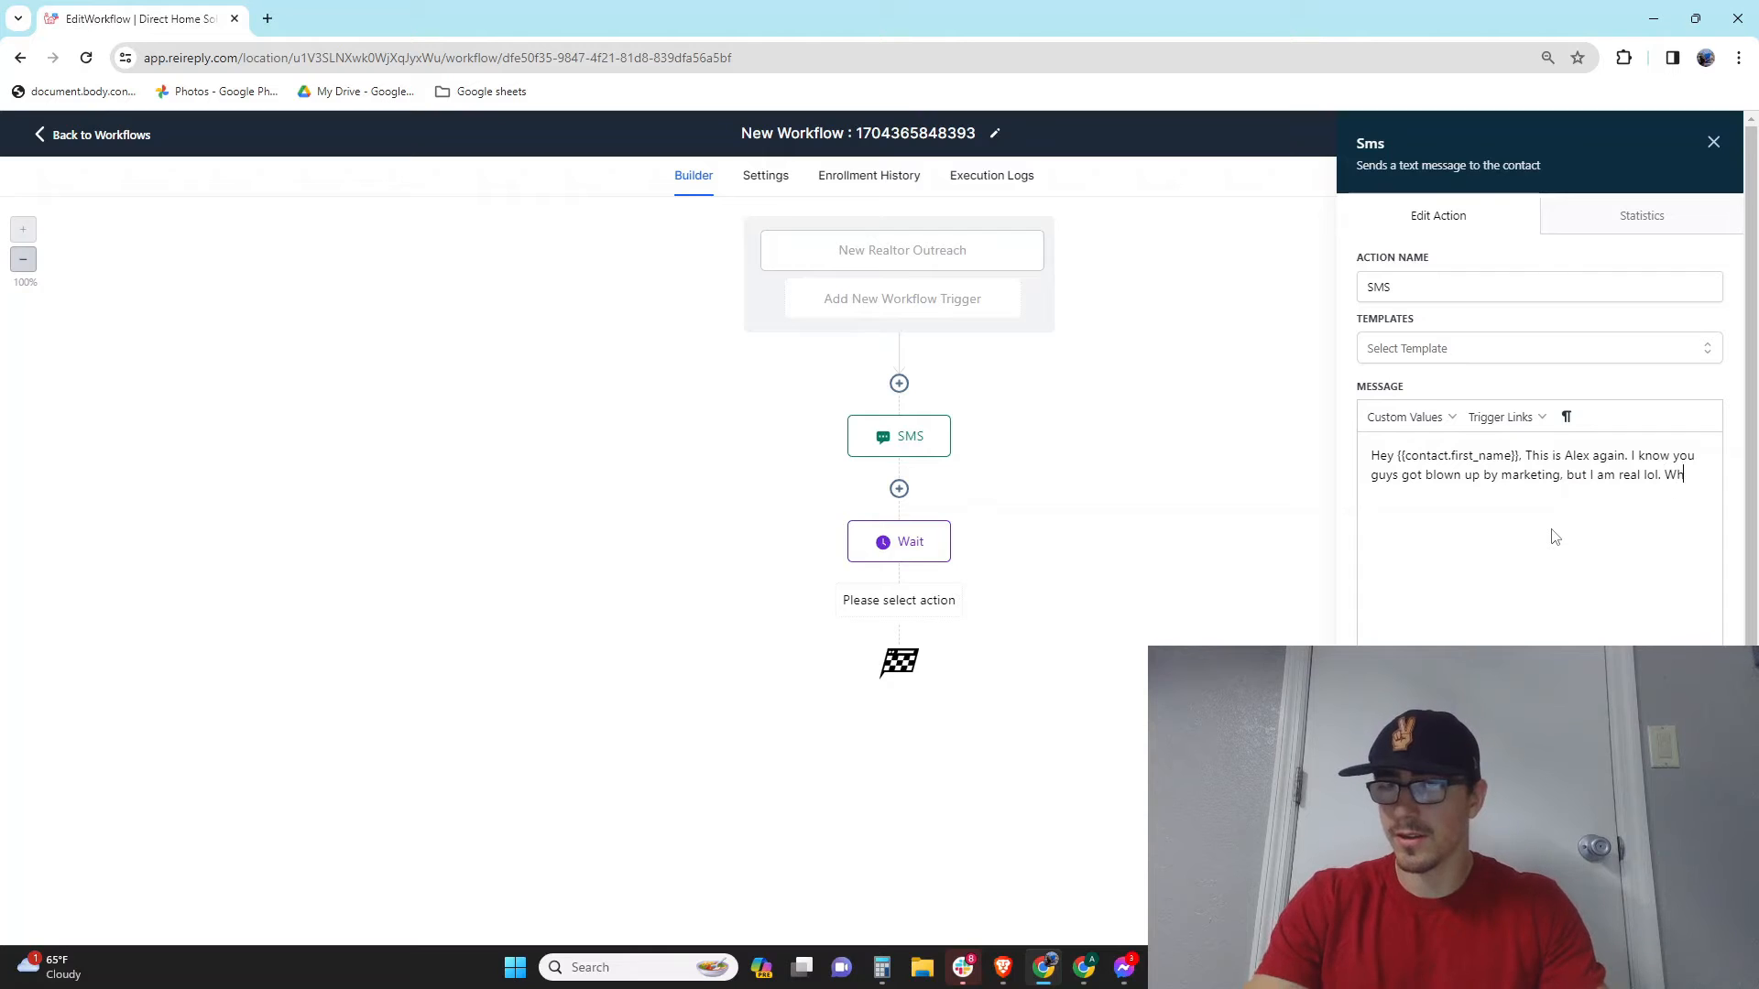
pyautogui.press('BackSpace')
pyautogui.press('BackSpace')
pyautogui.write('Are you ')
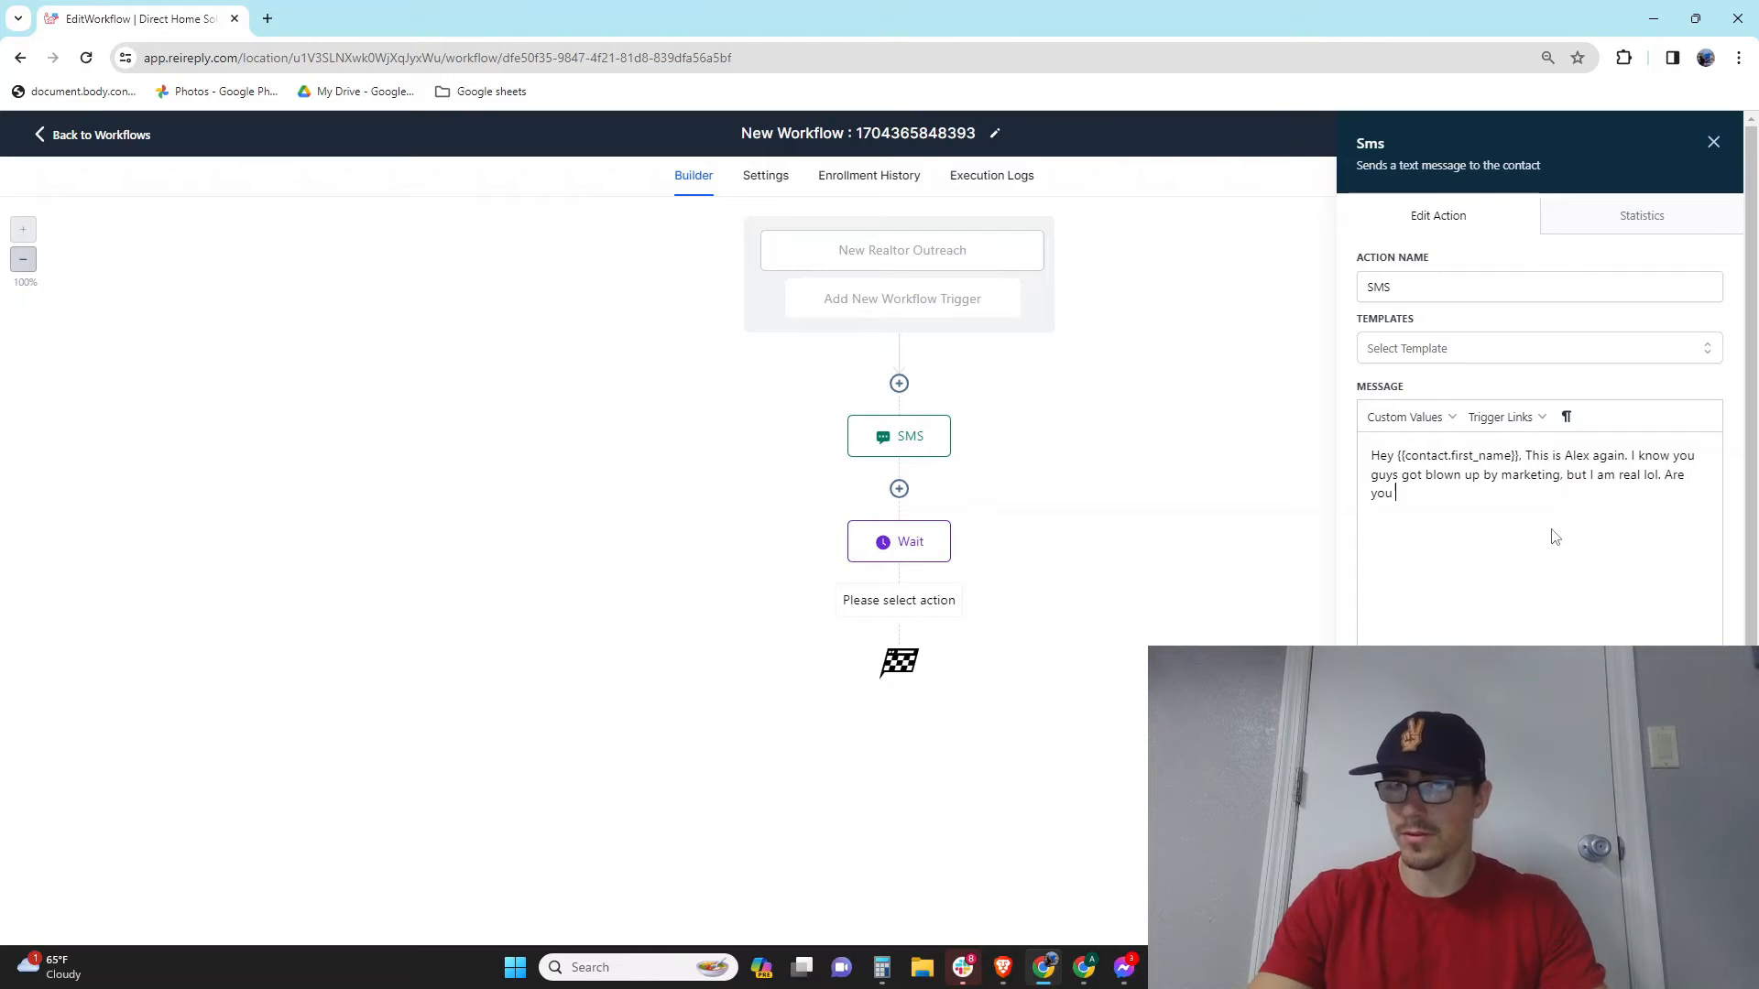
pyautogui.write('free today?')
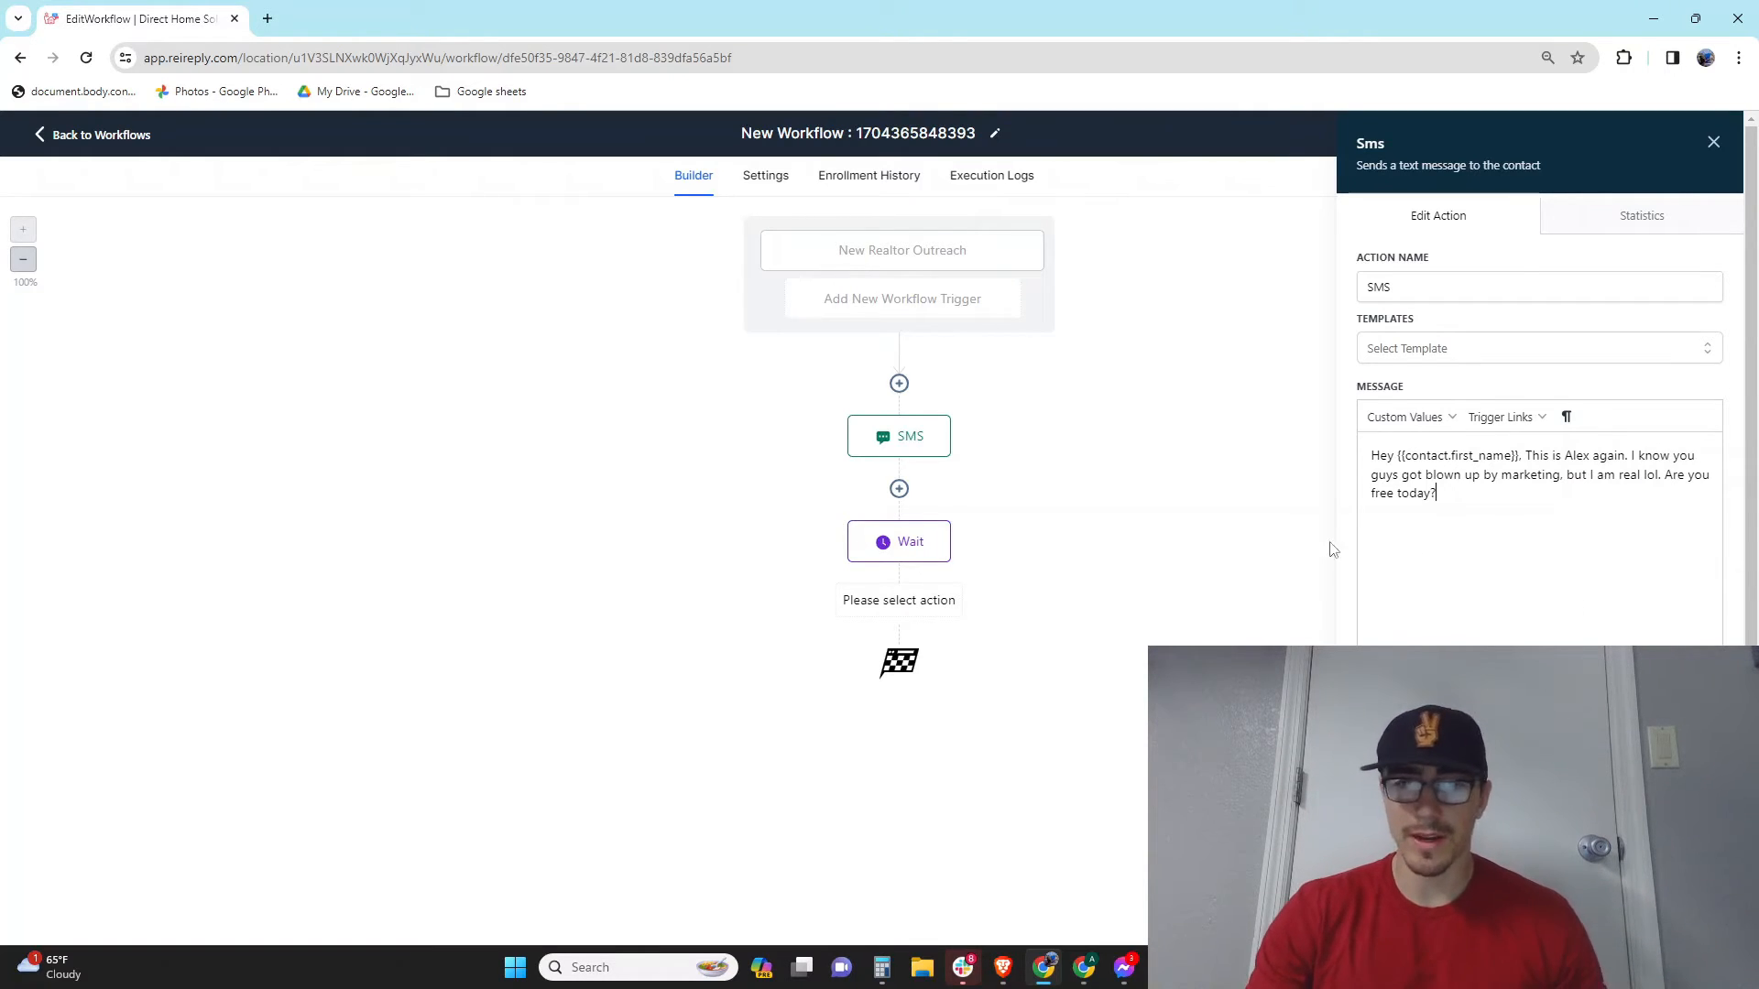
pyautogui.click(1678, 916)
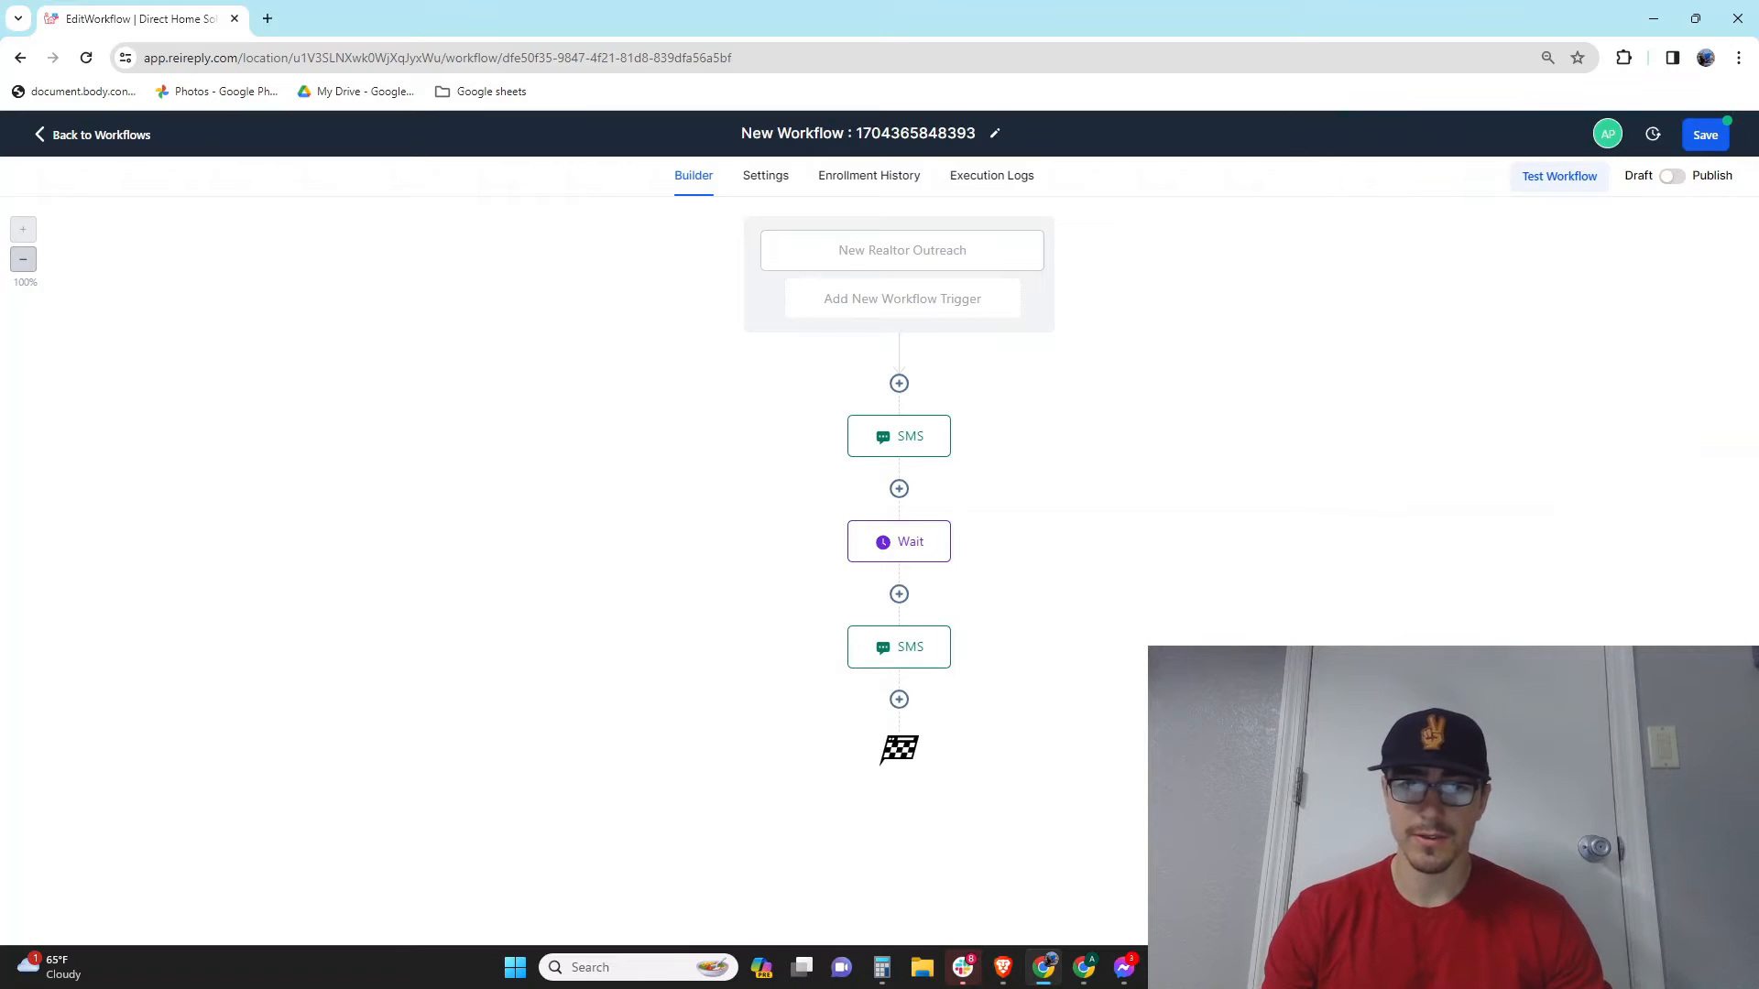
# Step: Add a Wait step after the second SMS with the delay set to 2 days
pyautogui.click(900, 700)
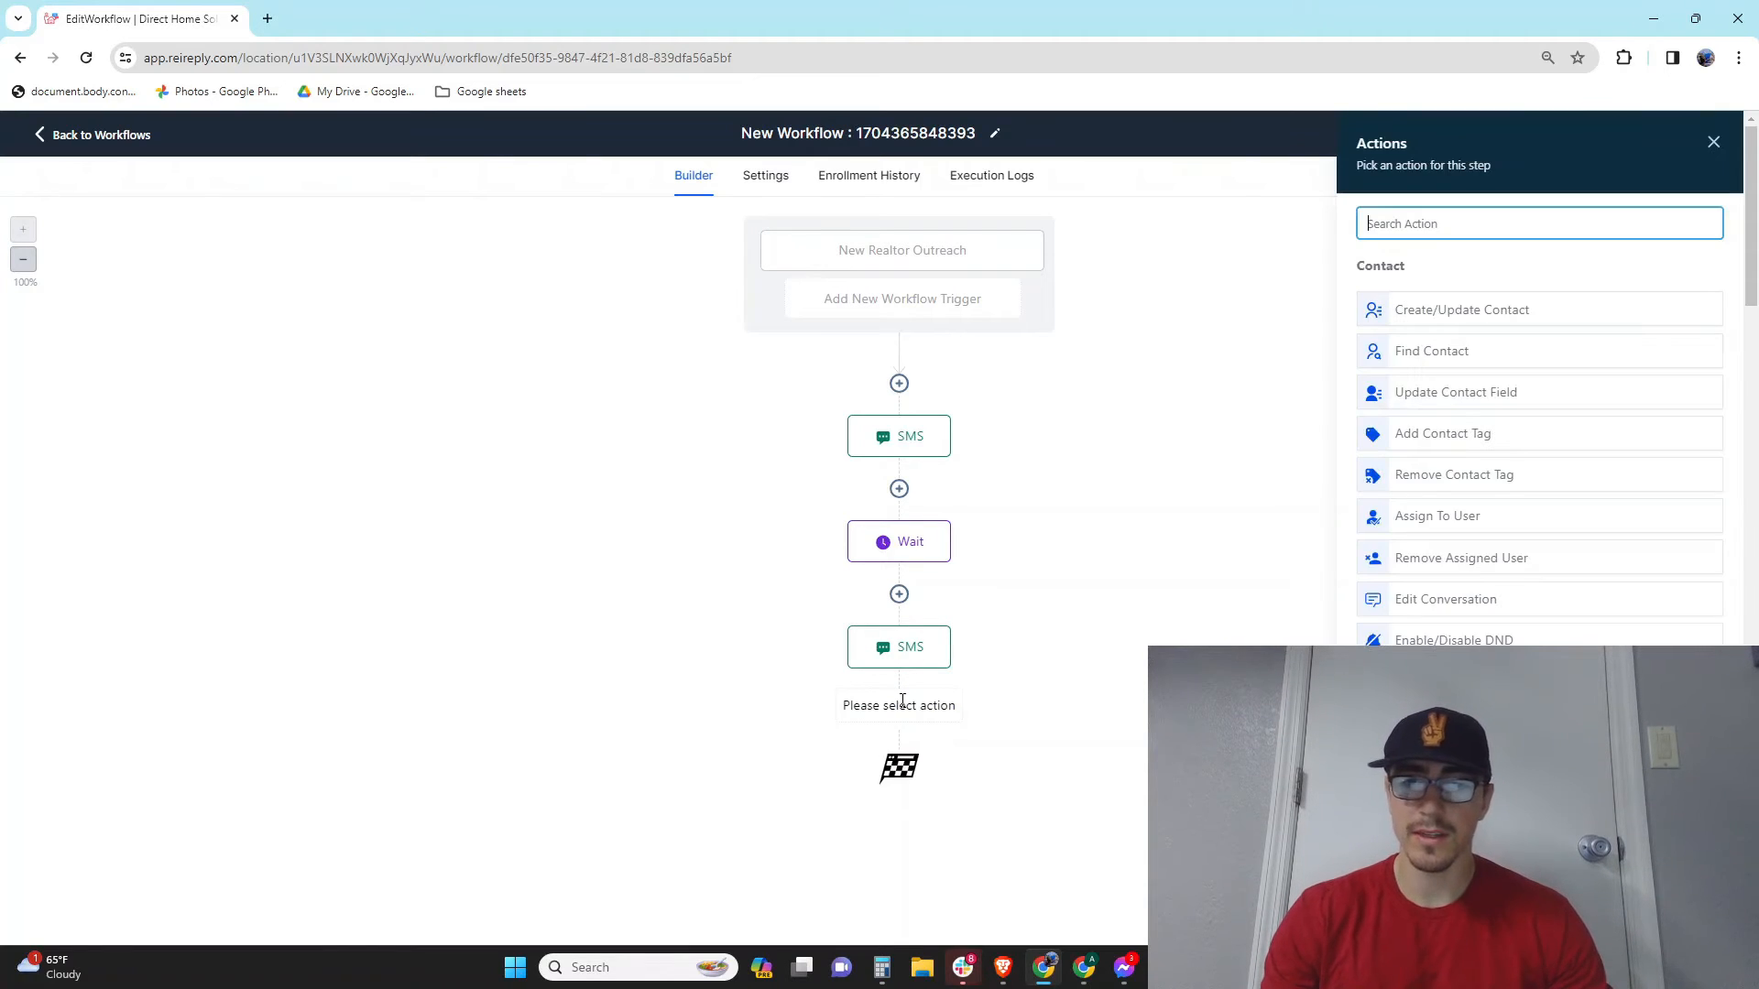
pyautogui.scroll(-5, 1539, 385)
pyautogui.scroll(-4, 1539, 384)
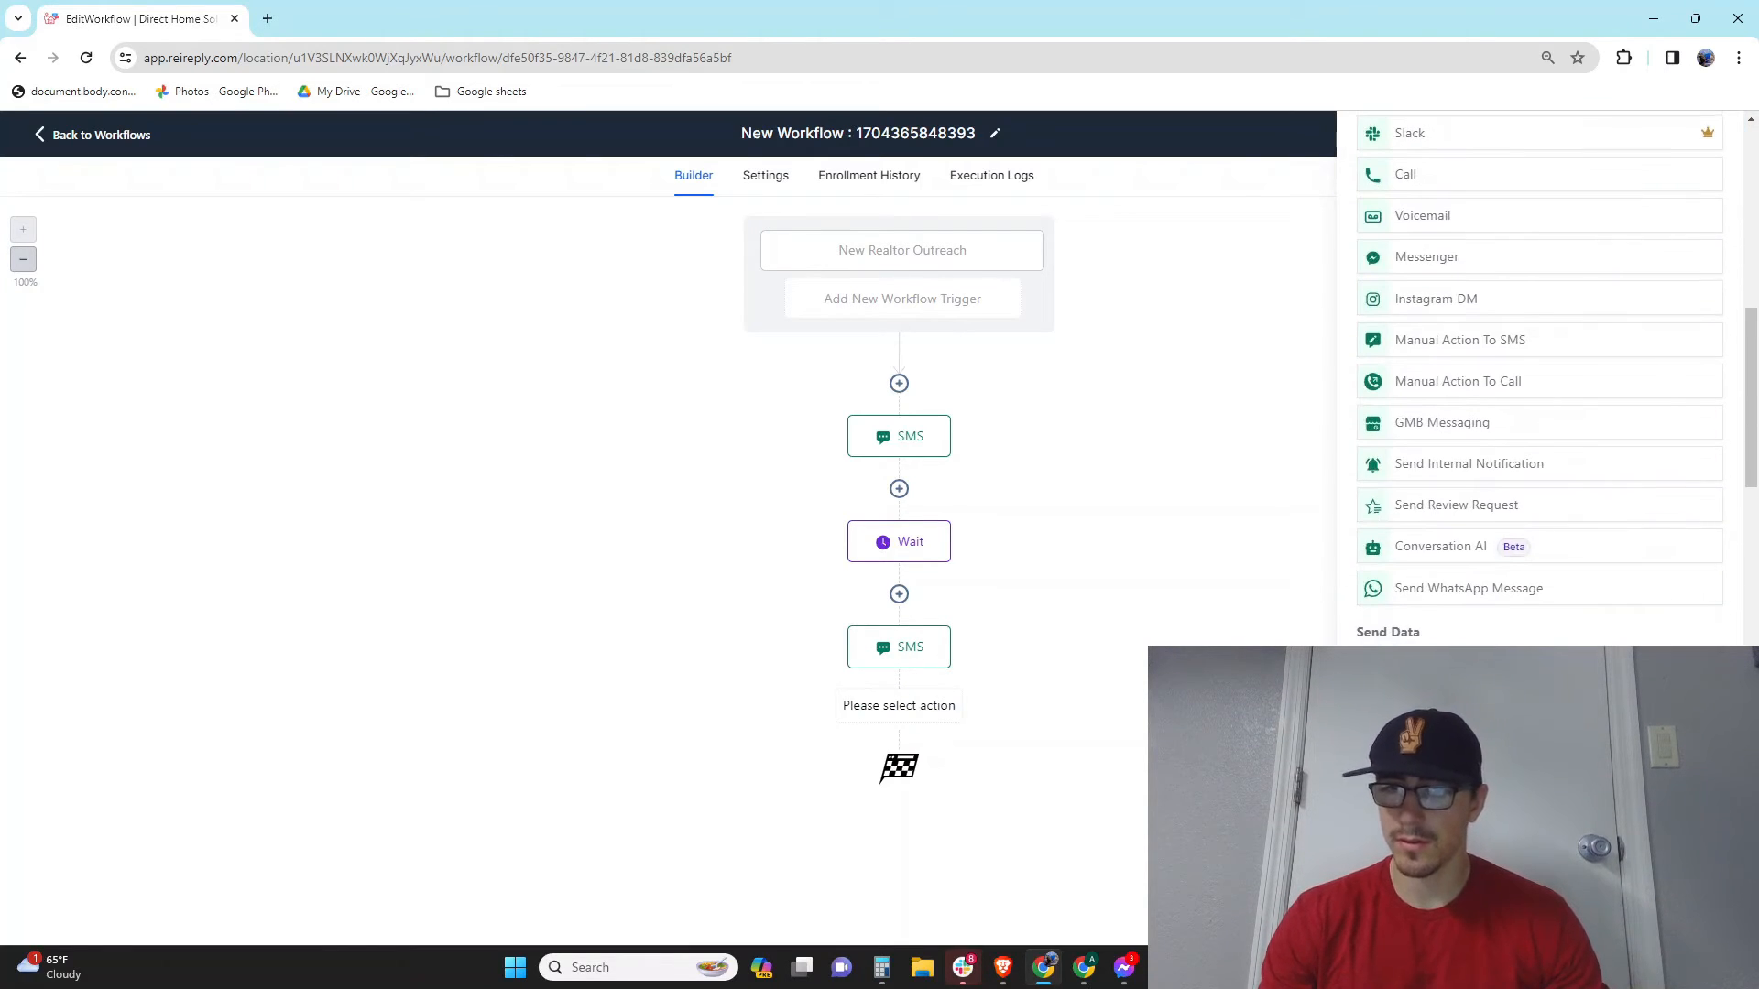
pyautogui.click(1418, 630)
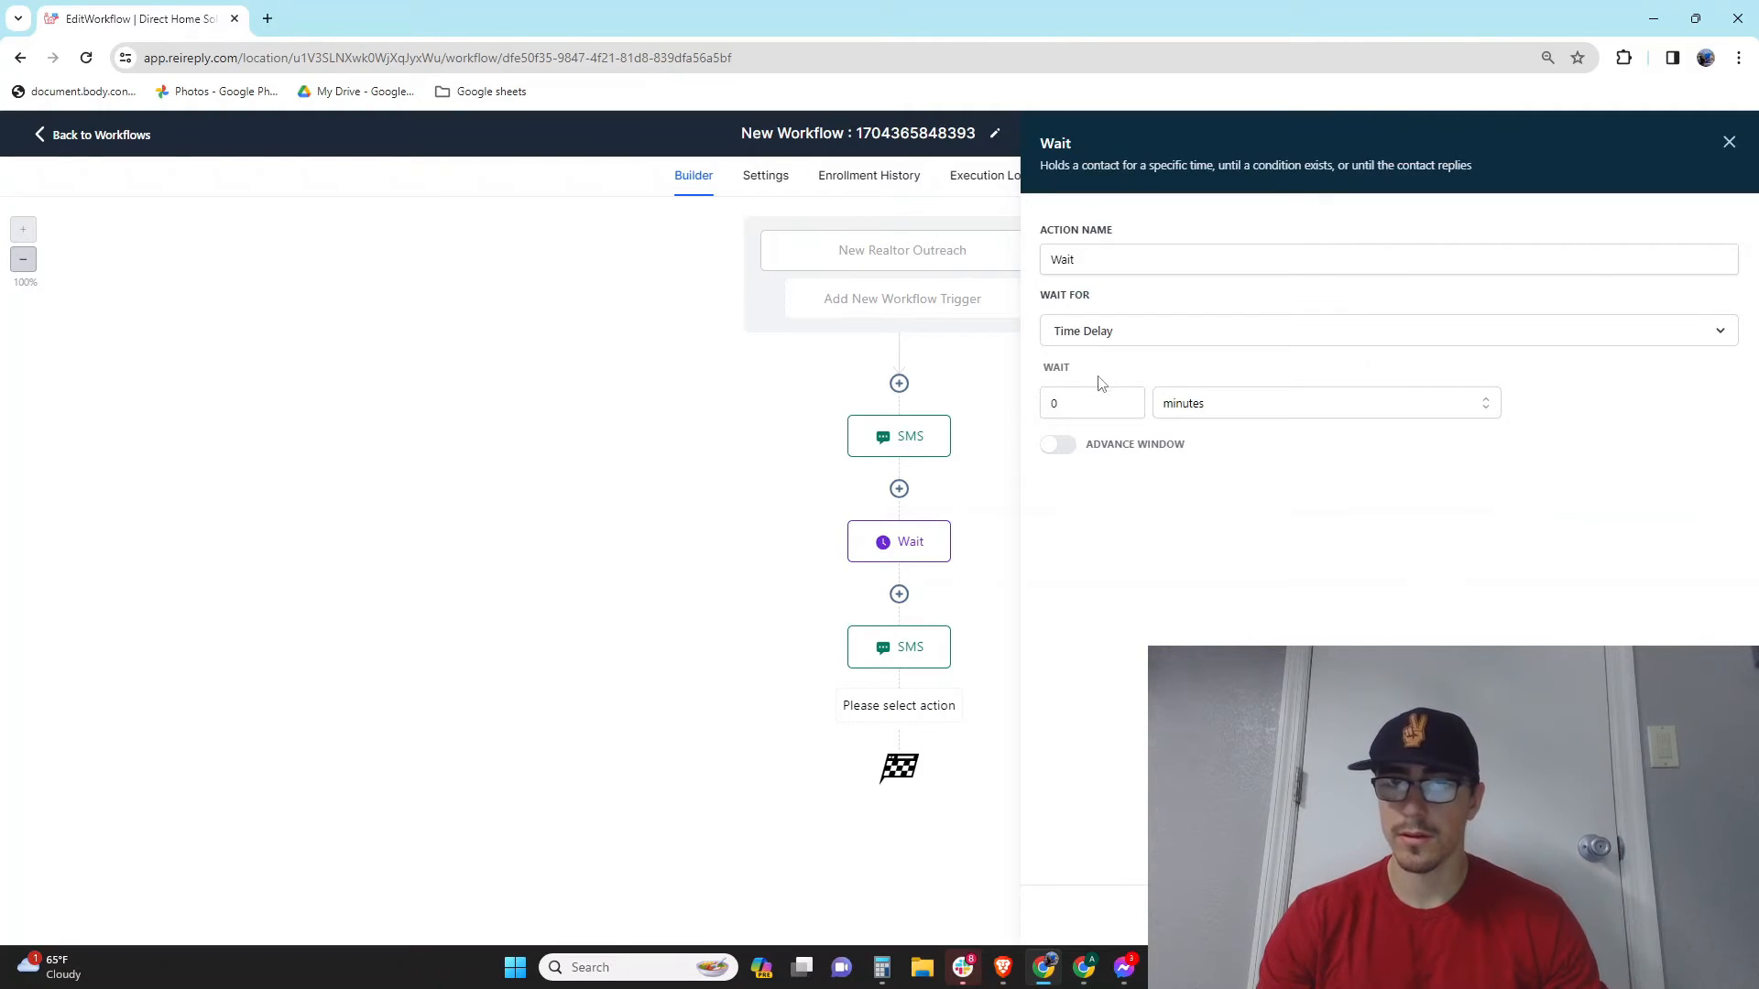
pyautogui.click(1119, 414)
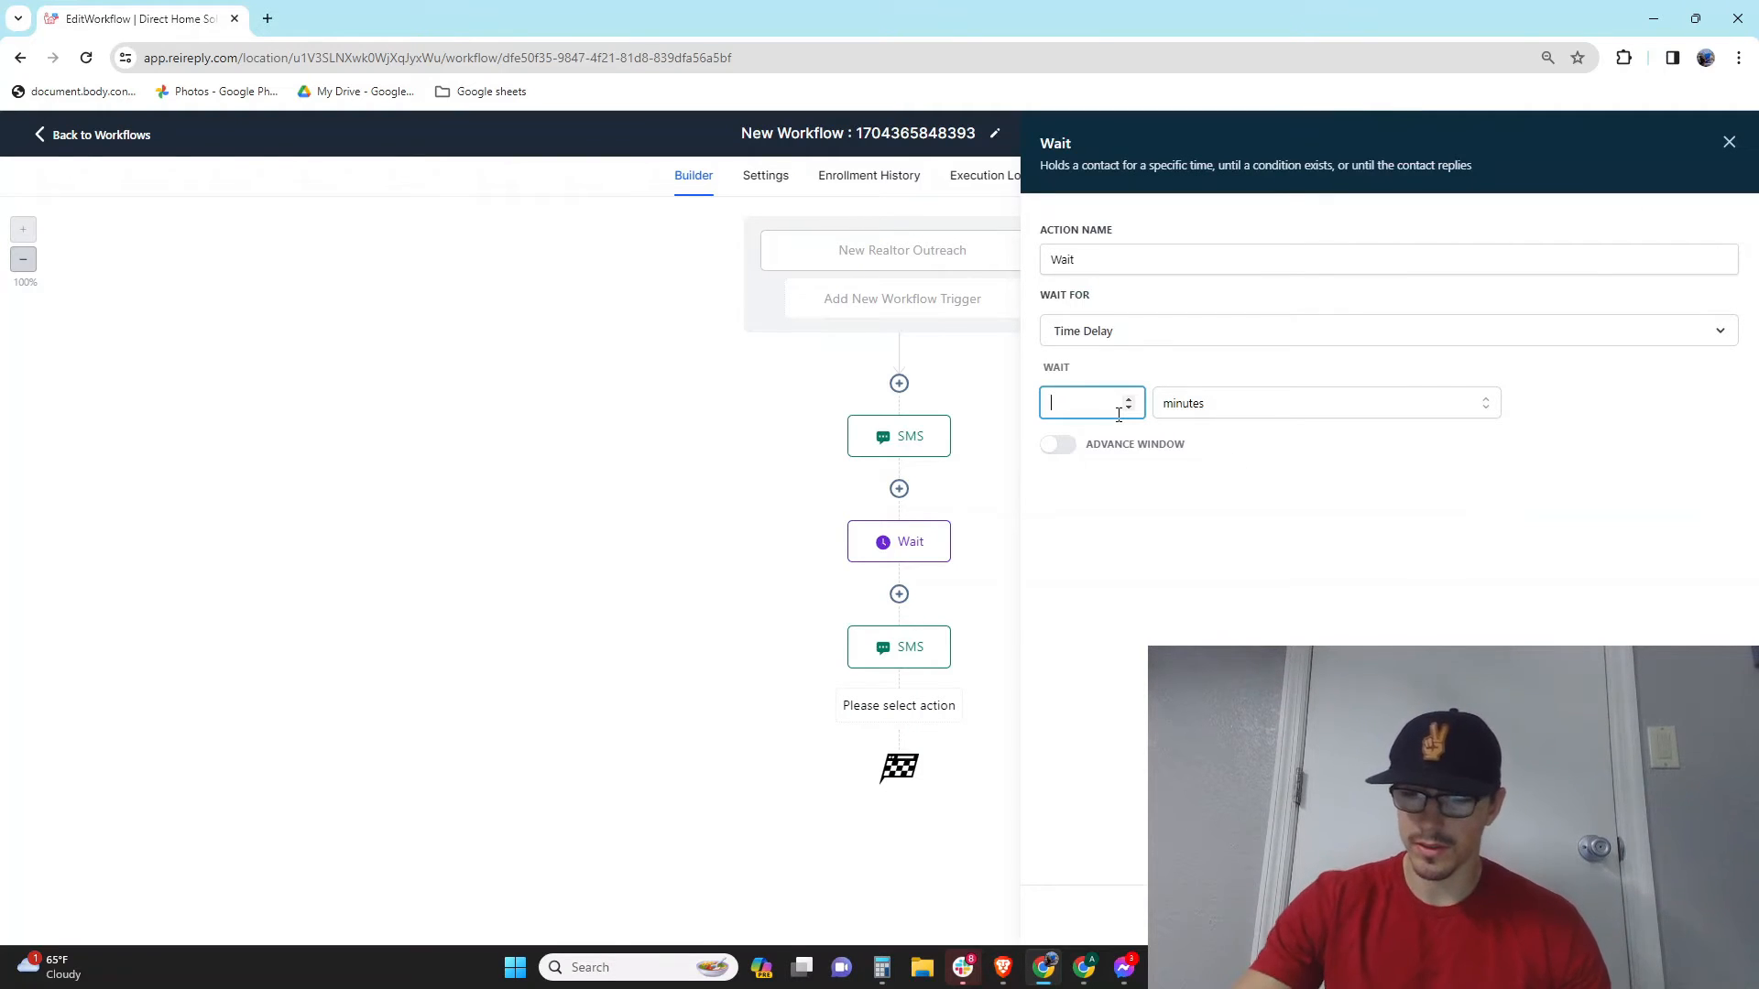
pyautogui.write('2')
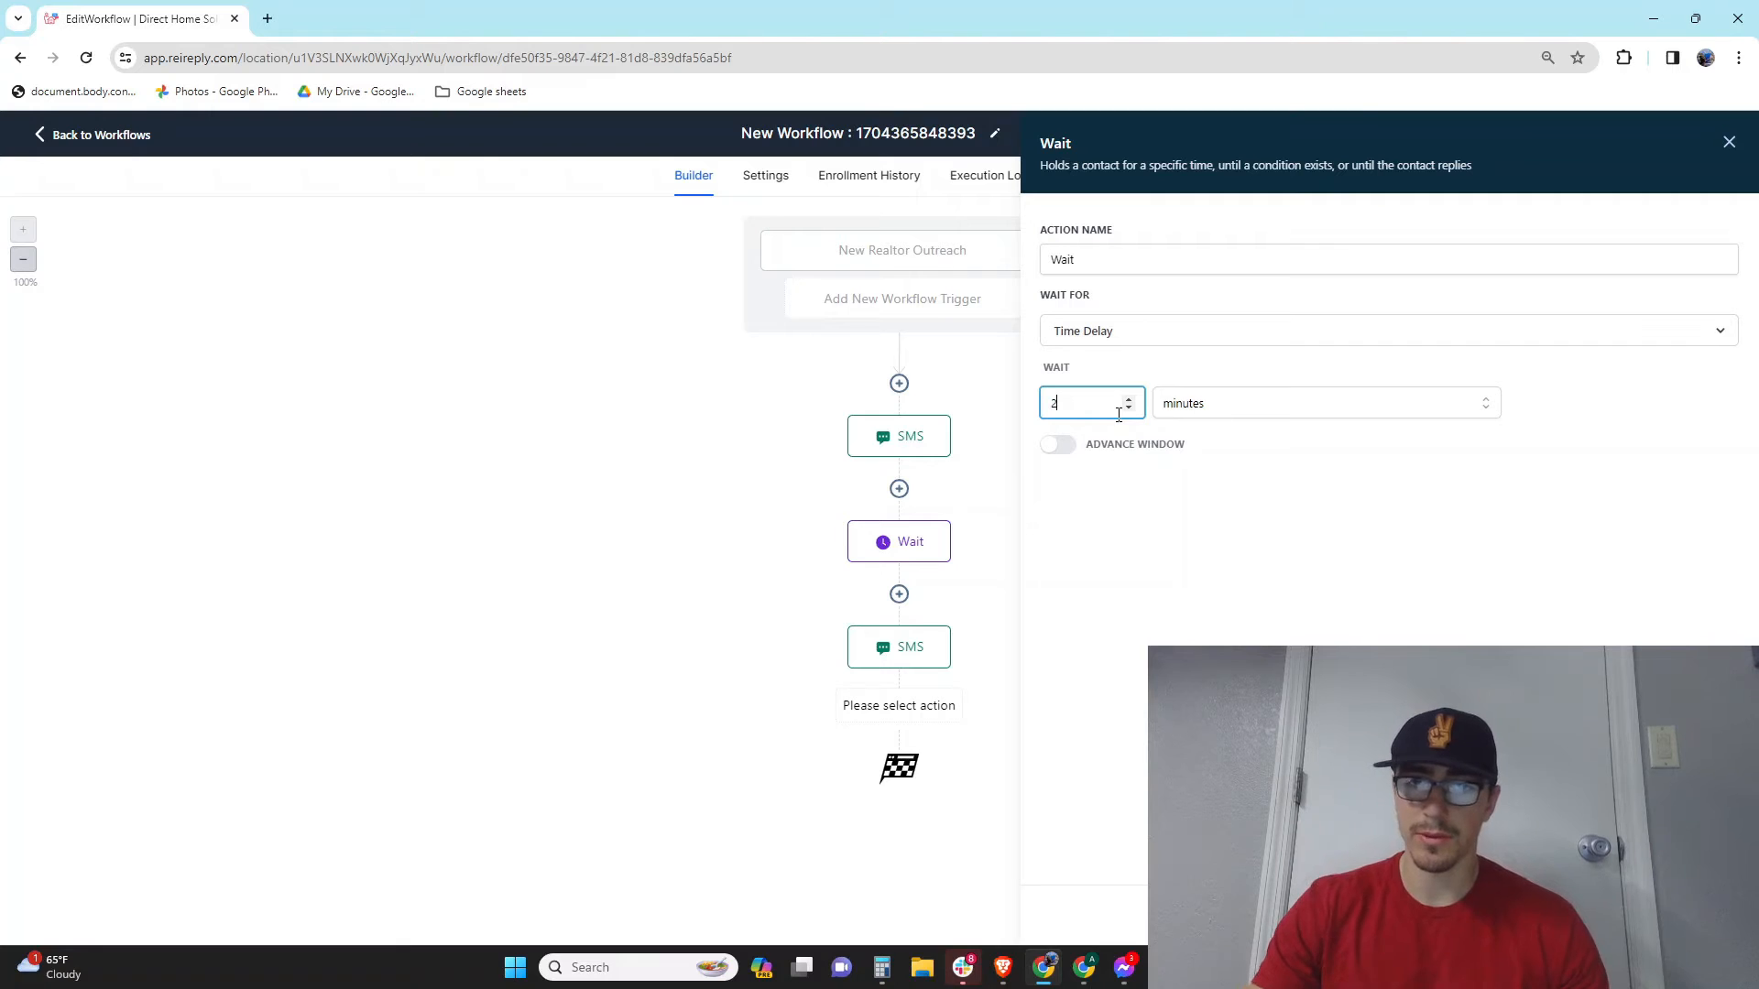
pyautogui.click(1197, 404)
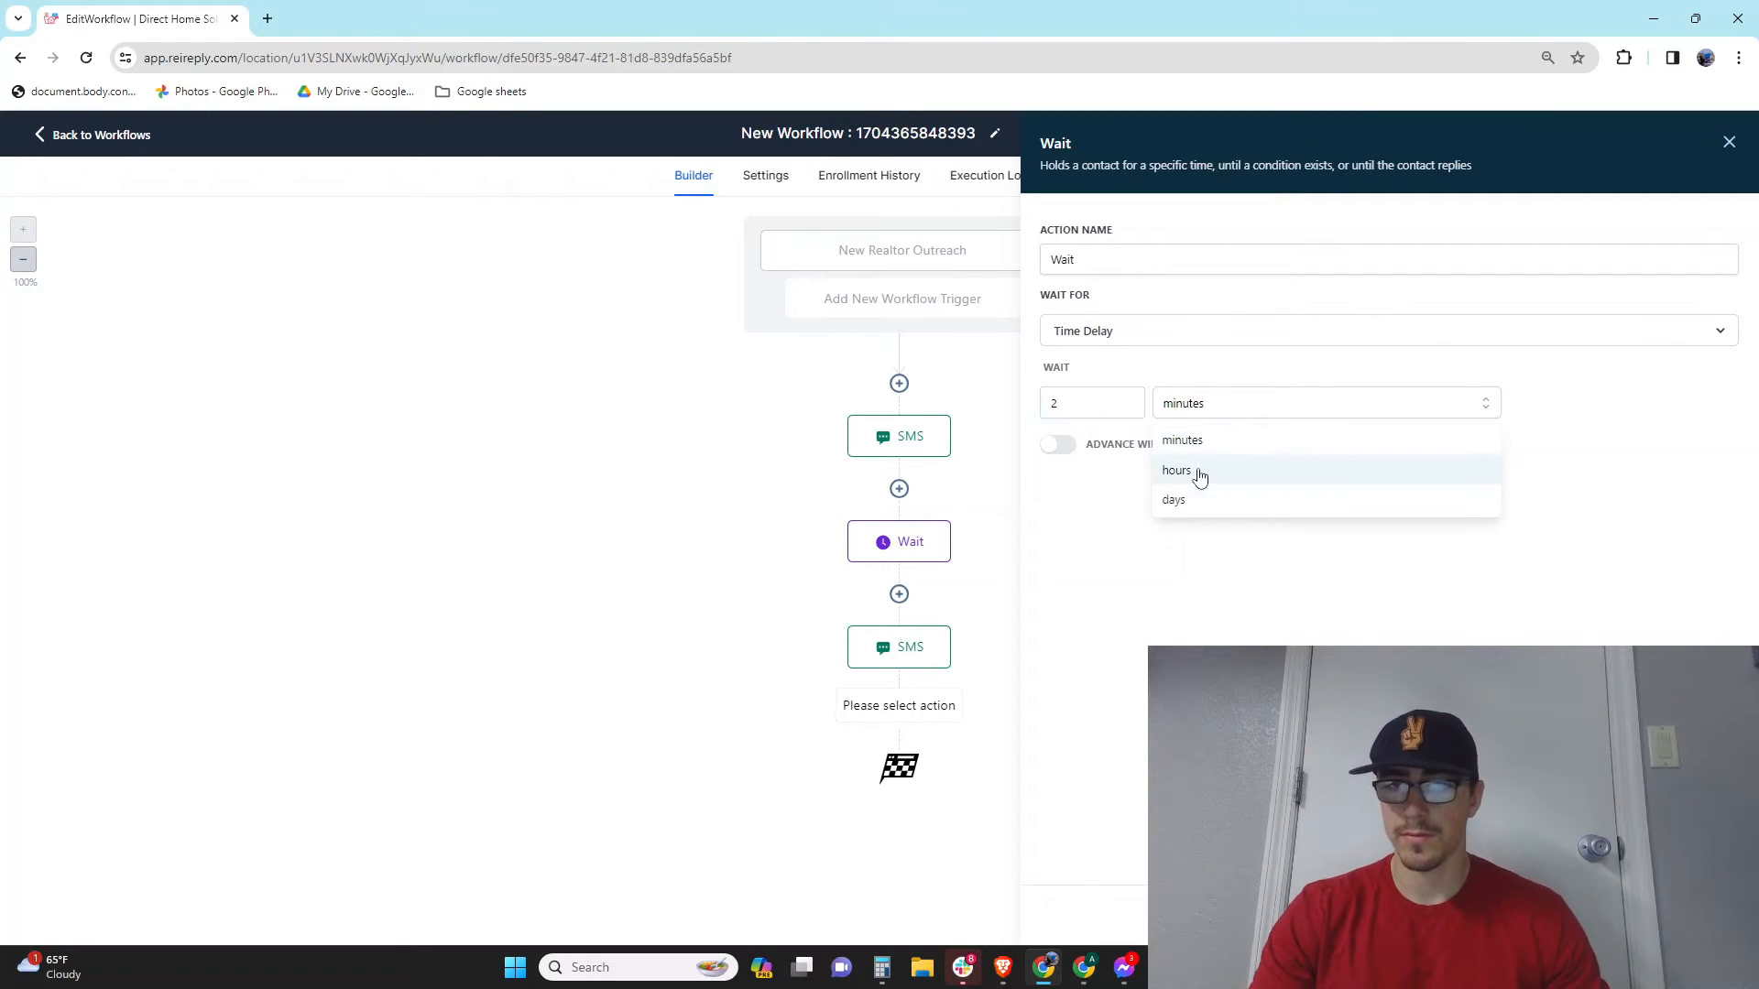
pyautogui.click(1186, 501)
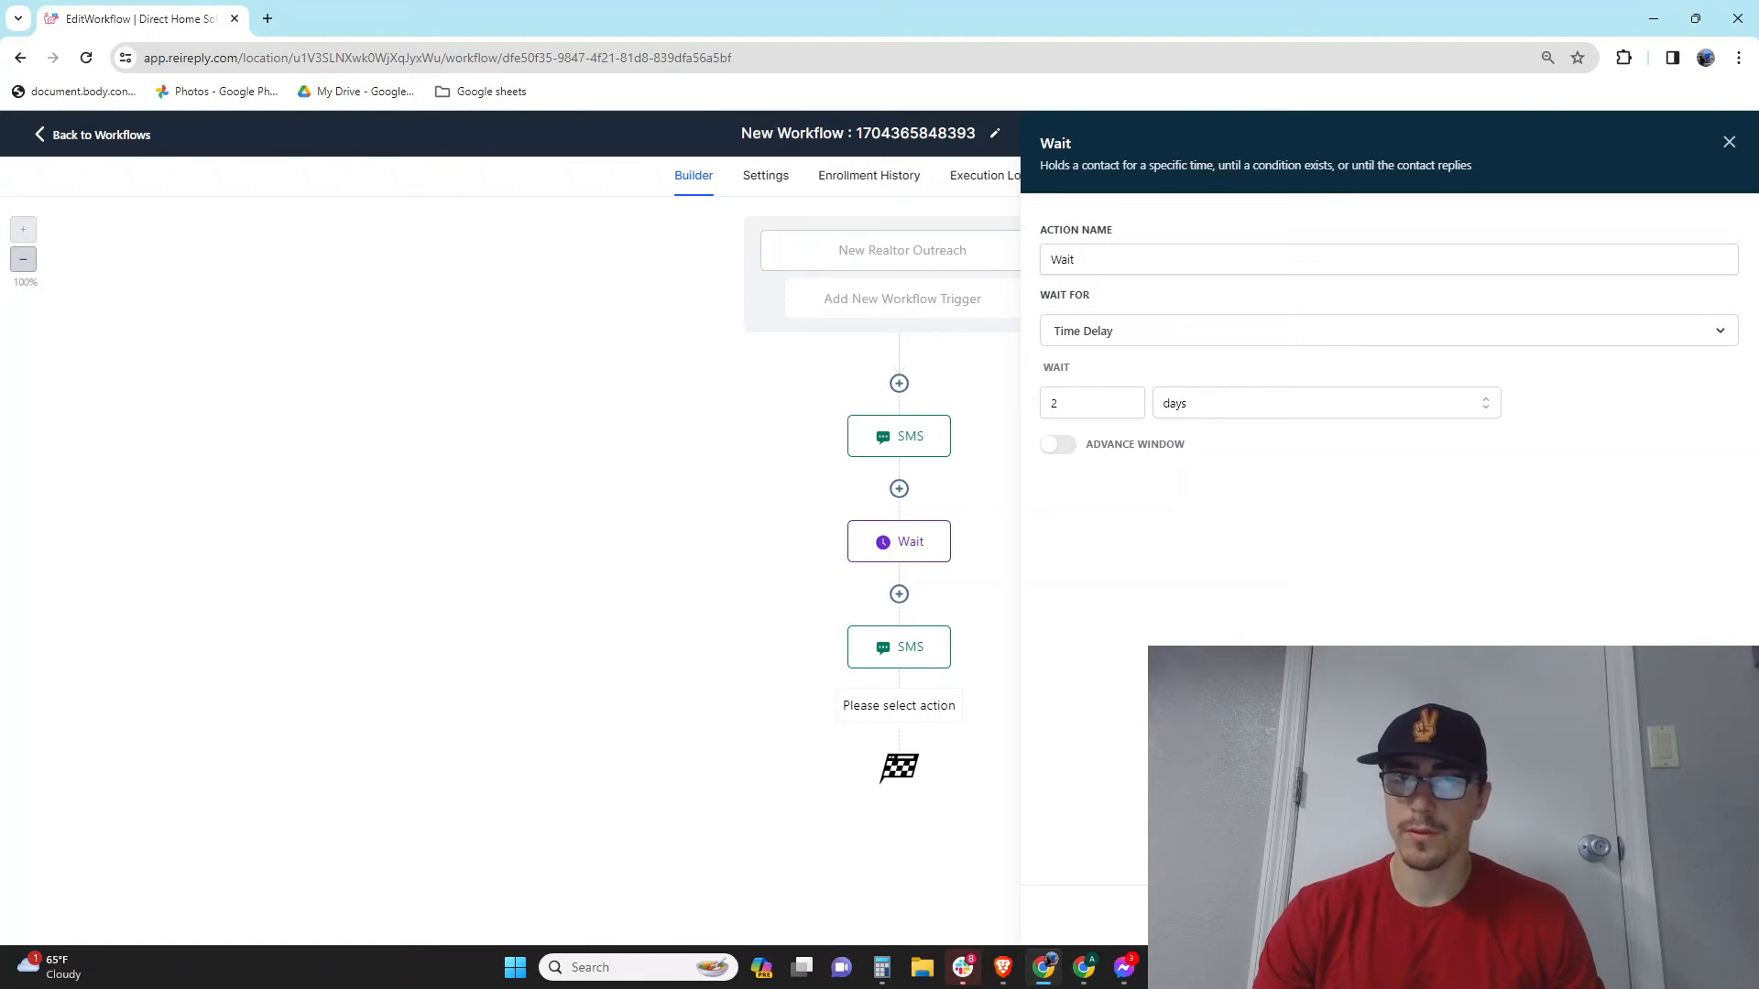
pyautogui.click(1684, 915)
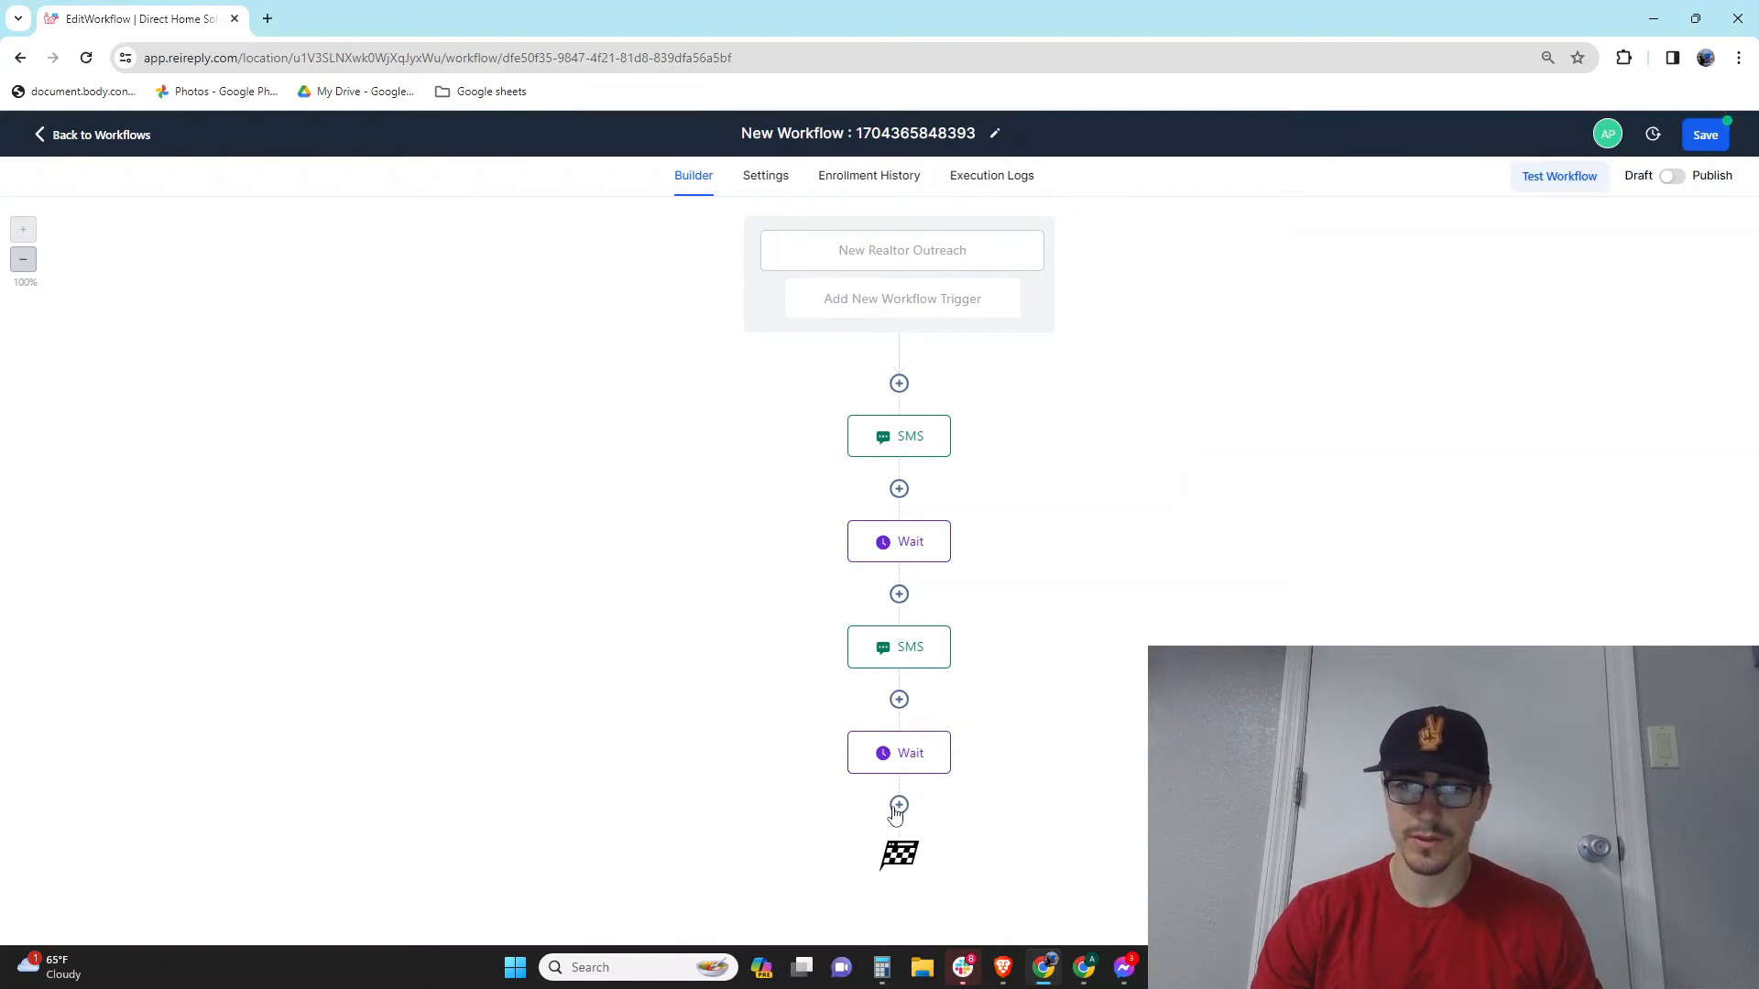
# Step: Add a third Send SMS: 'I haven't been able to get ahold of you... should I look elsewhere?'
pyautogui.click(899, 805)
pyautogui.scroll(-2, 1513, 608)
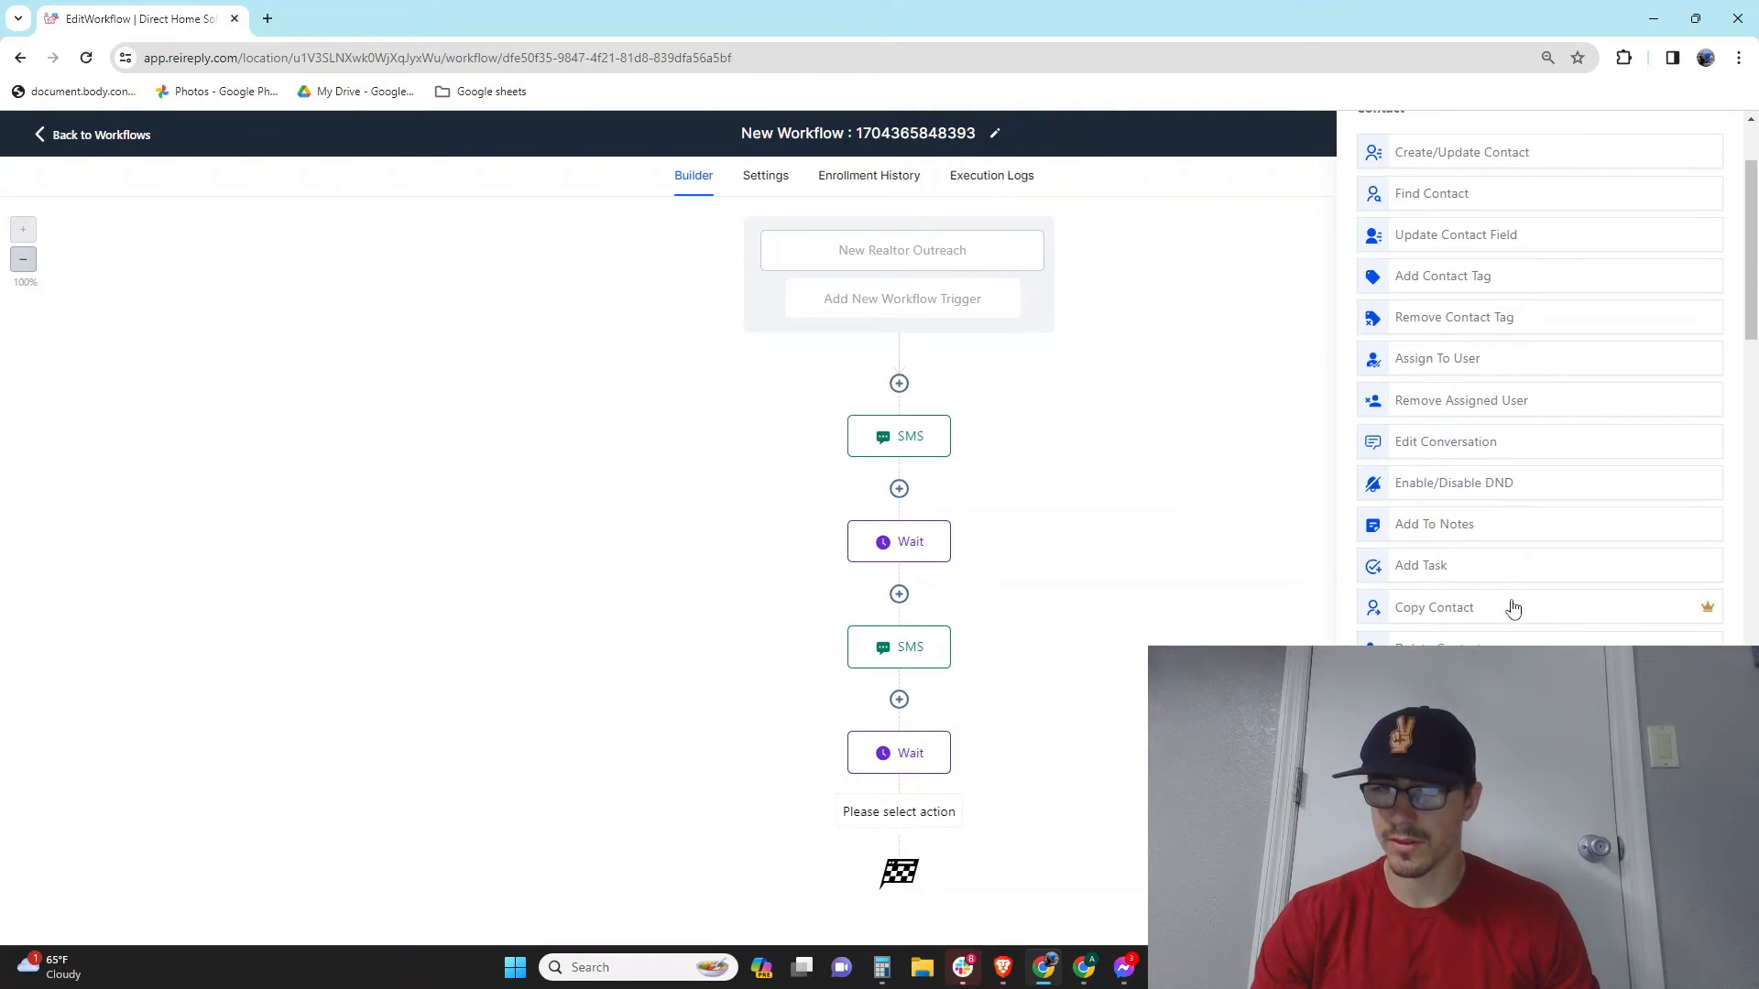
pyautogui.click(1502, 816)
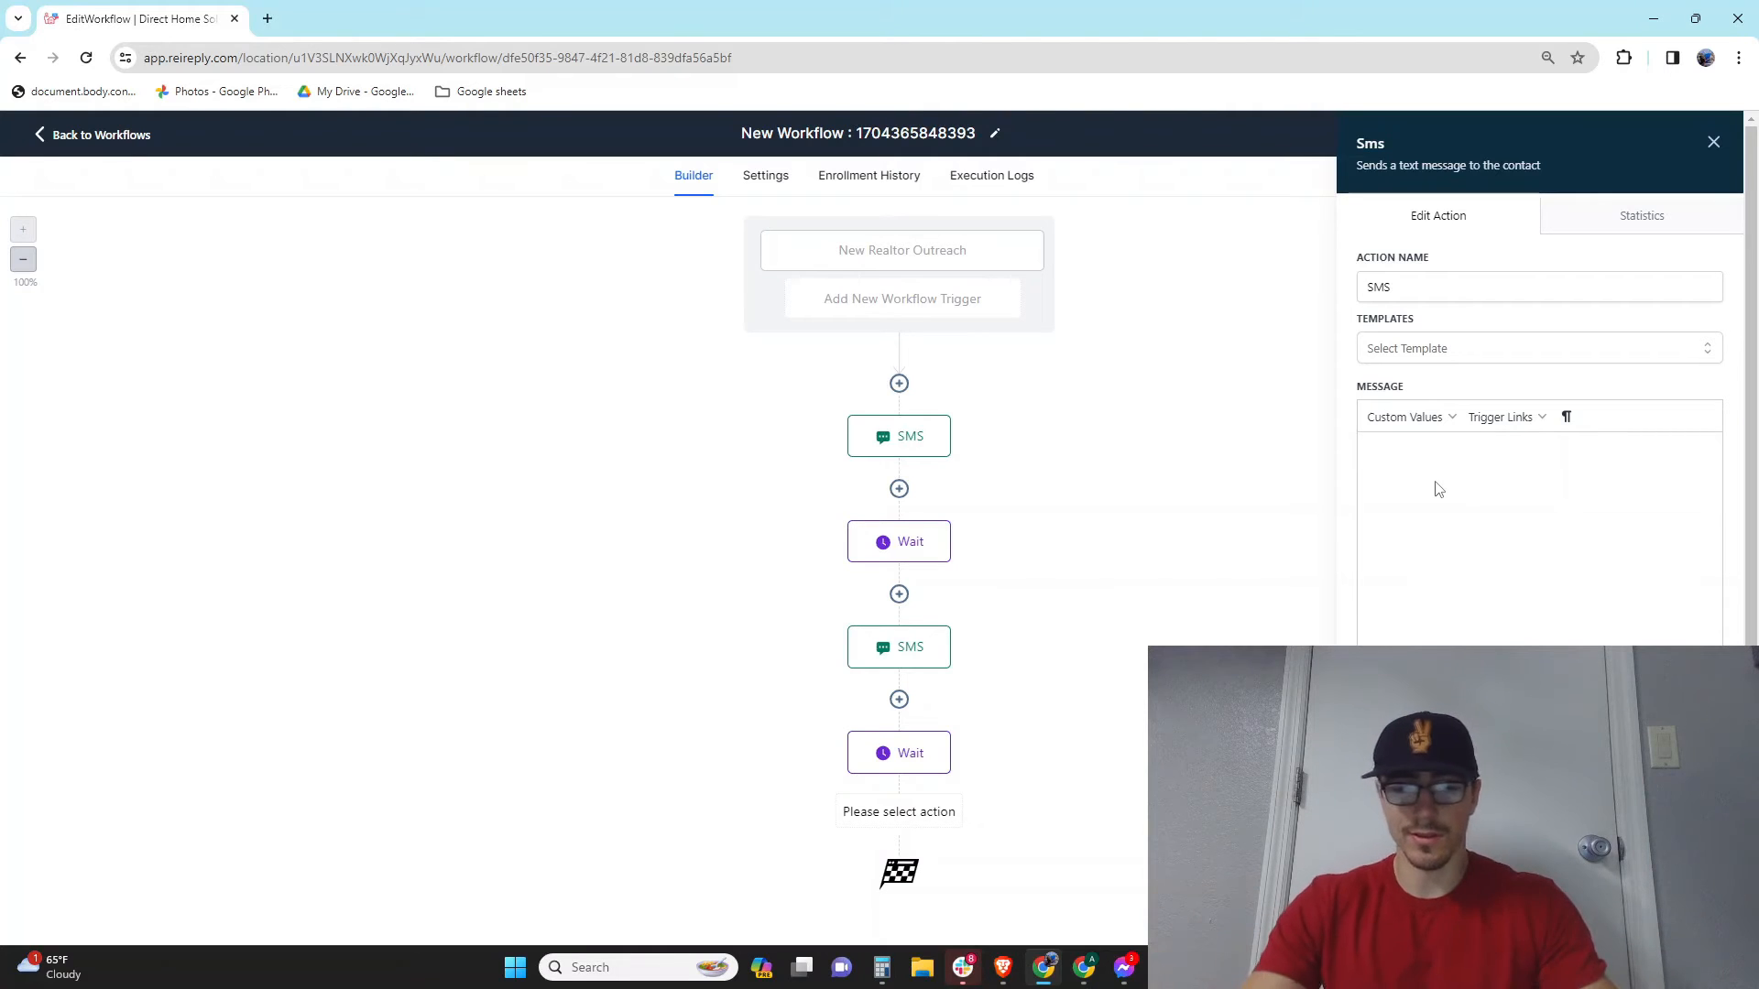
pyautogui.write('I ha')
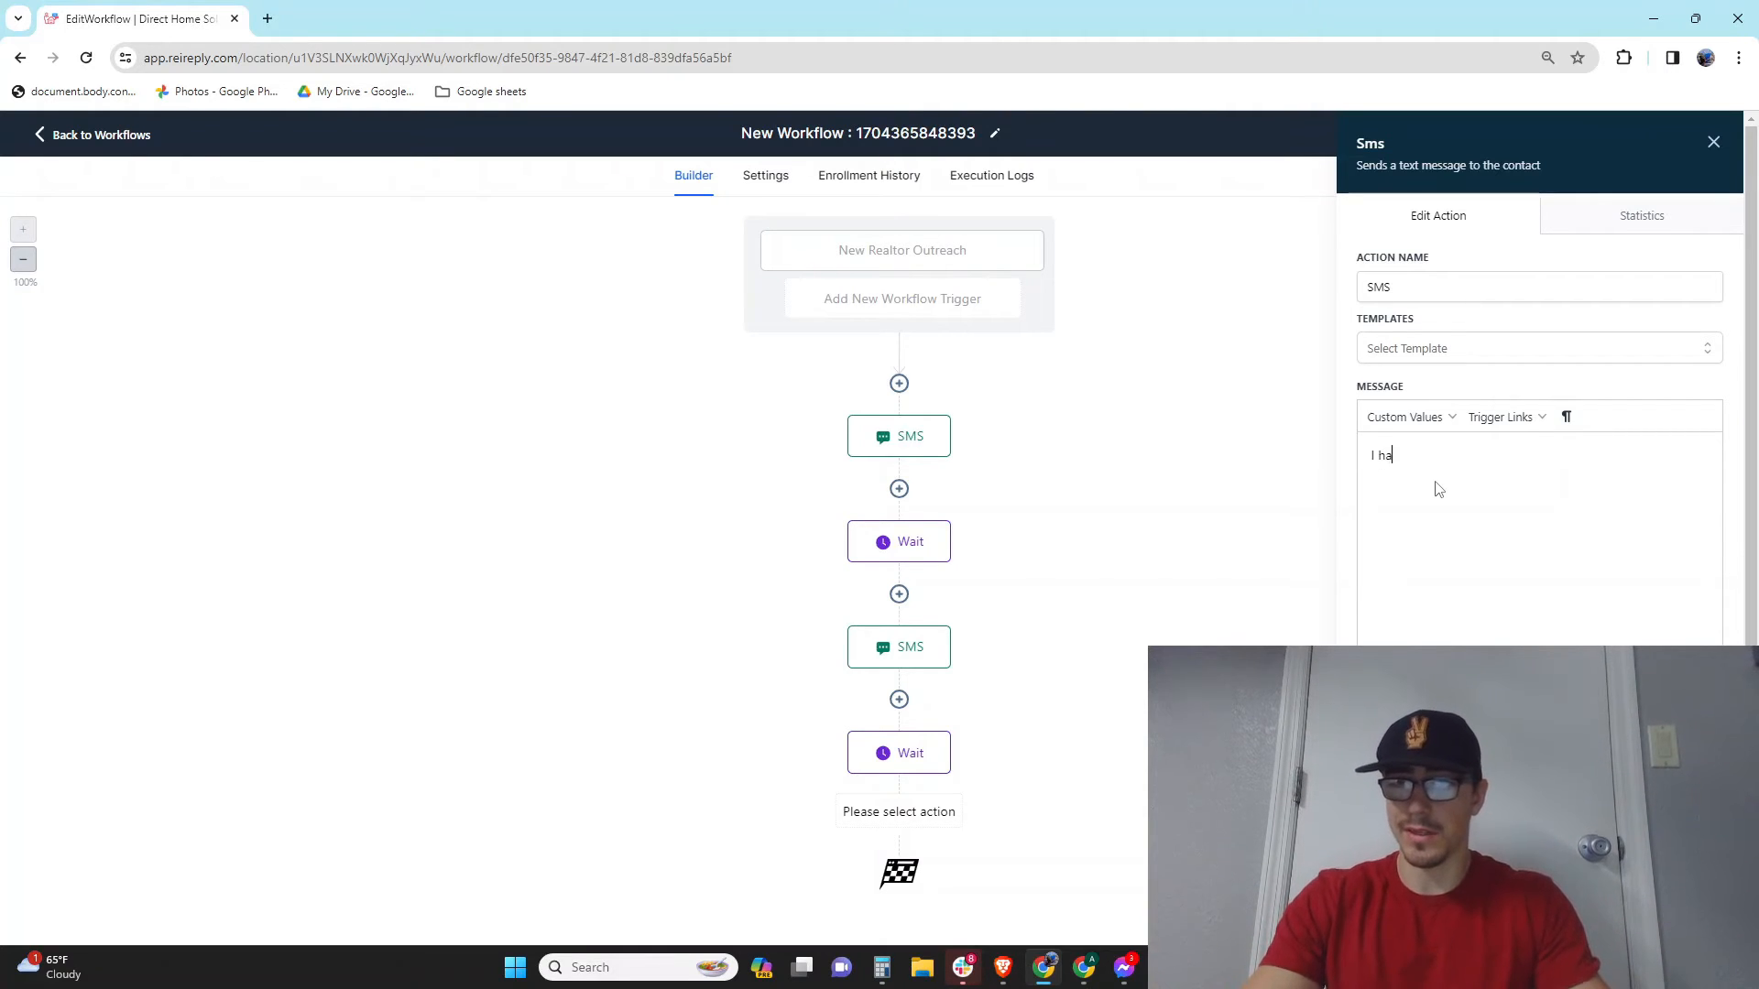
pyautogui.write('vent ')
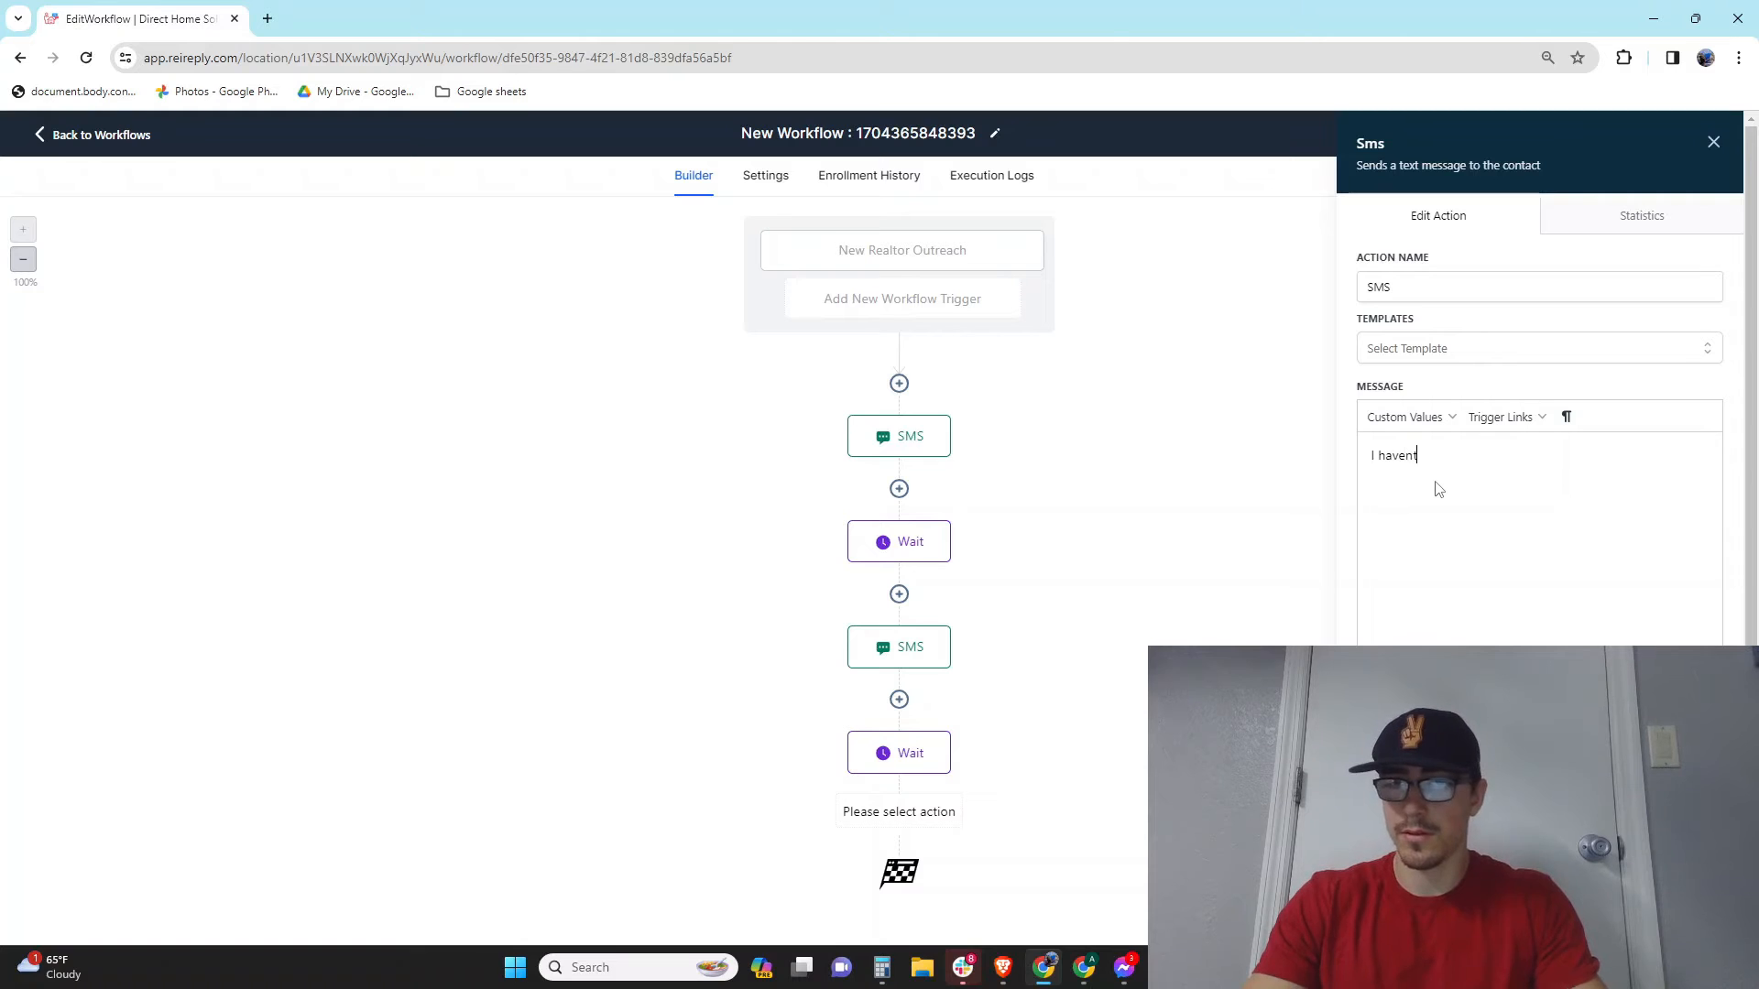
pyautogui.write('been able')
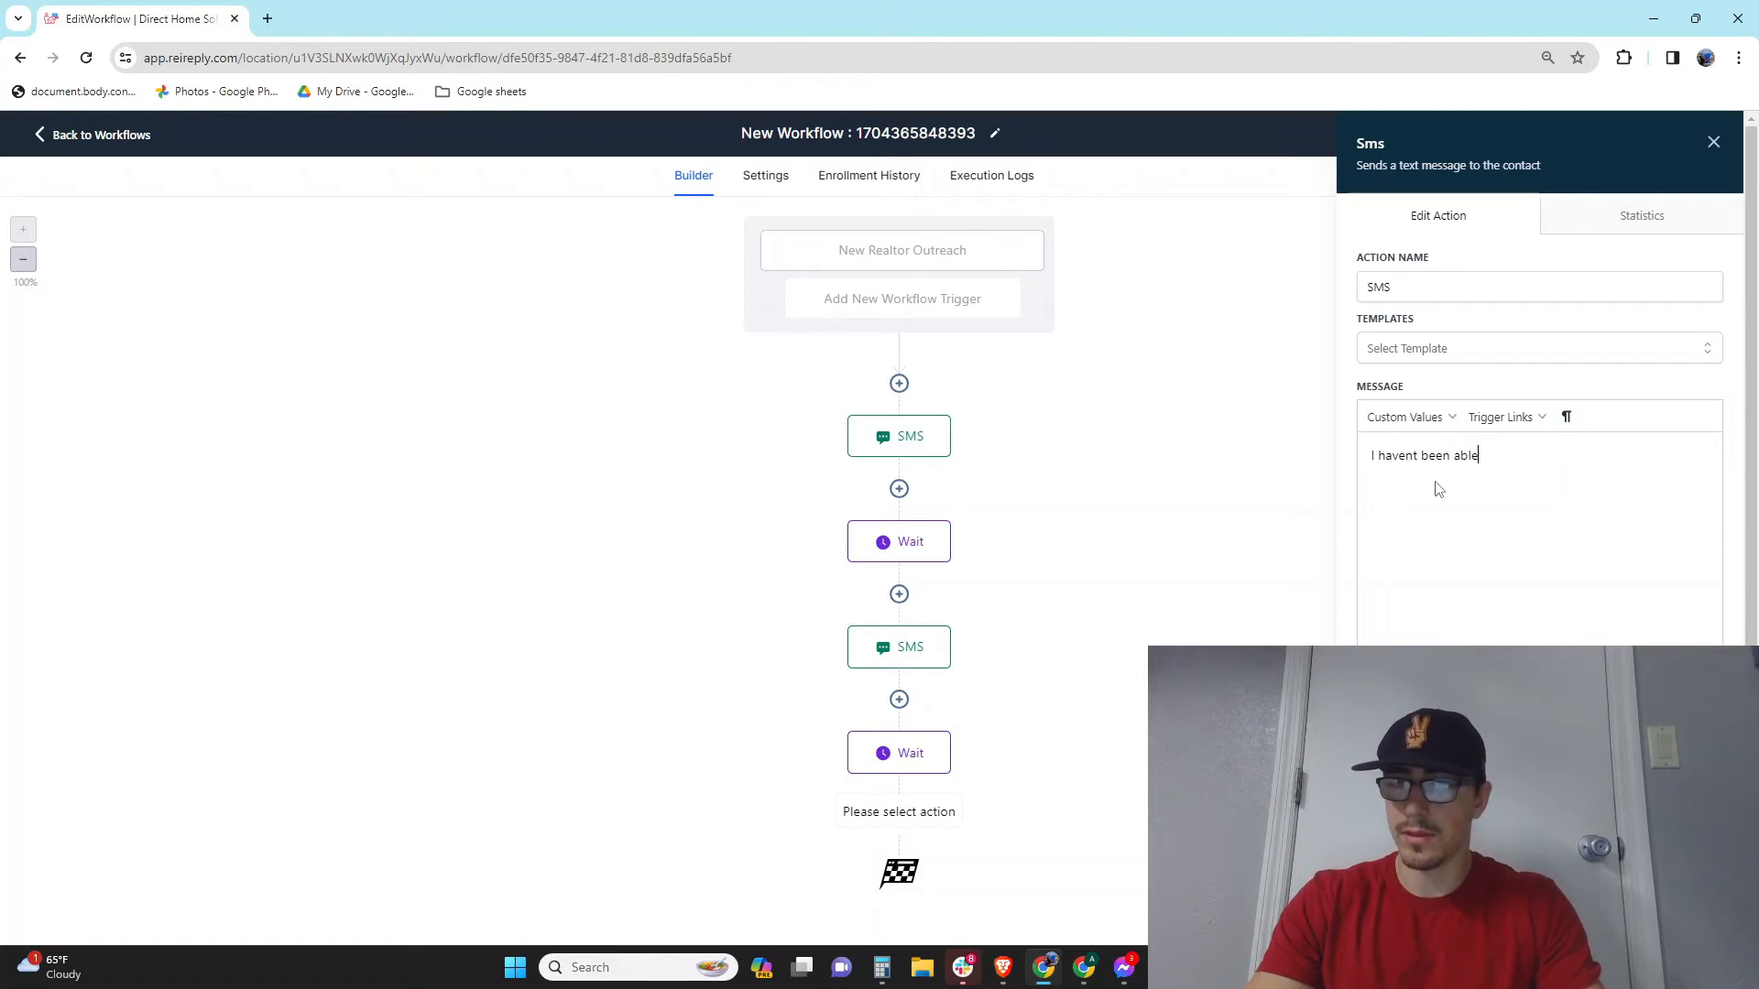
pyautogui.write(' to get ahold')
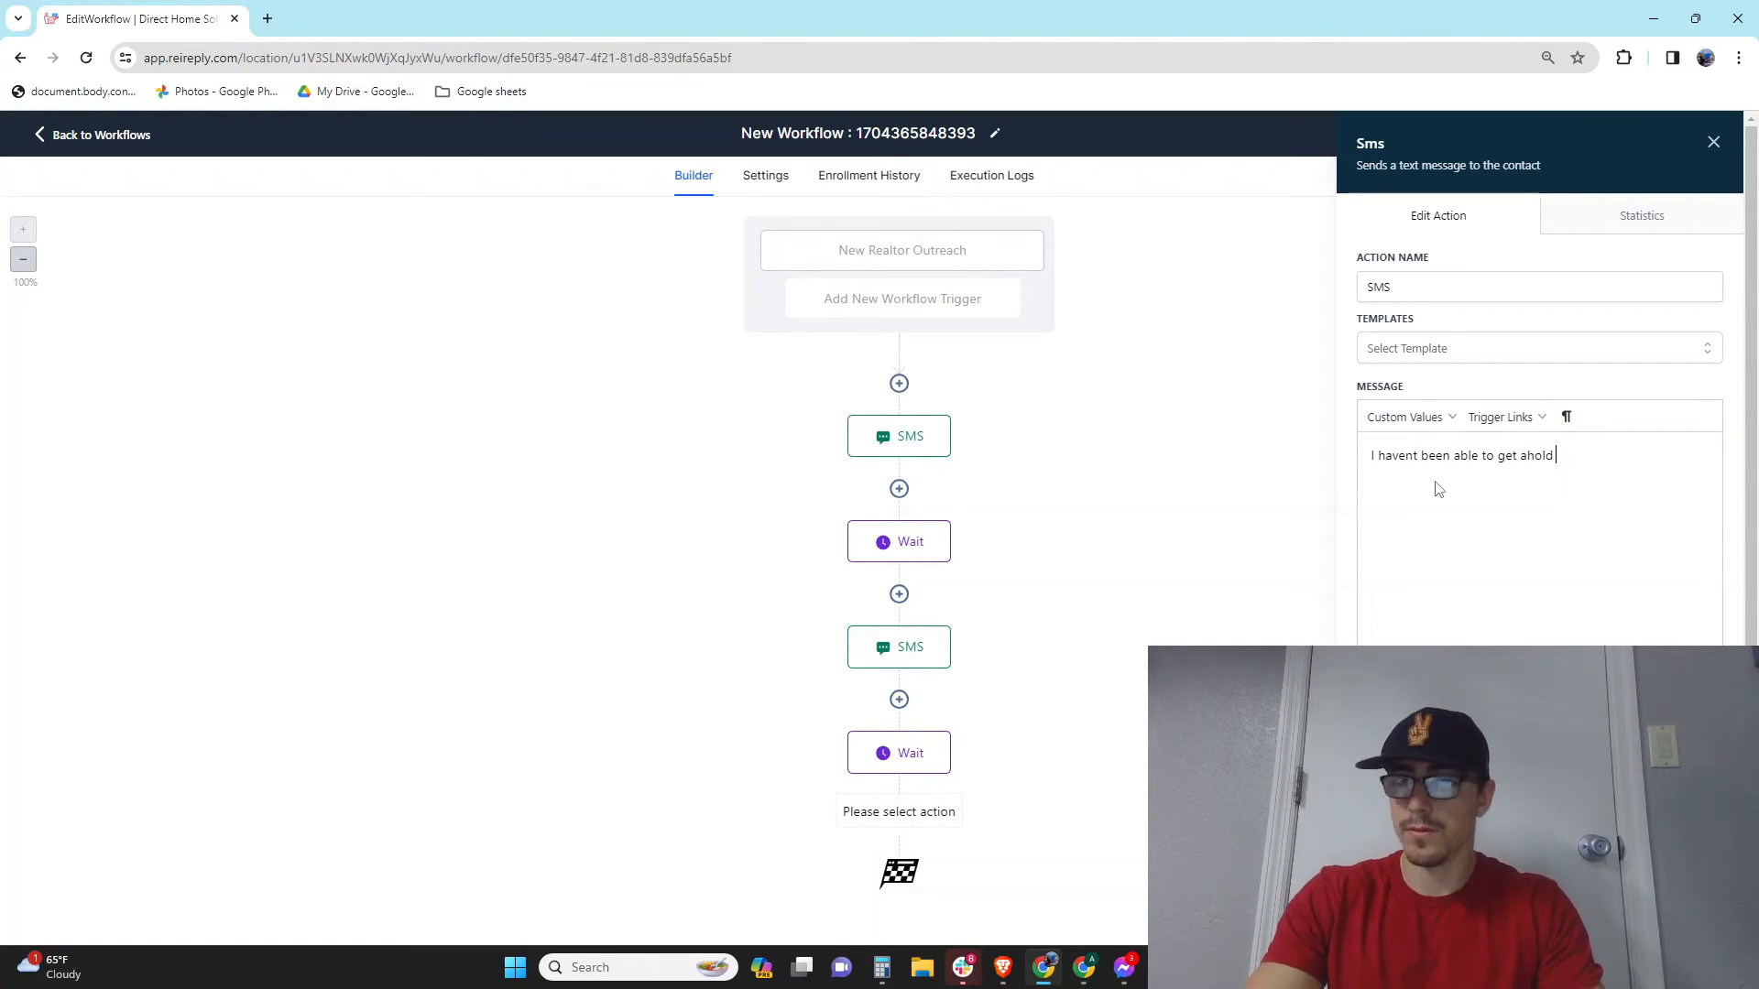
pyautogui.write(' of you. I am not sure if you are still active. Shoul')
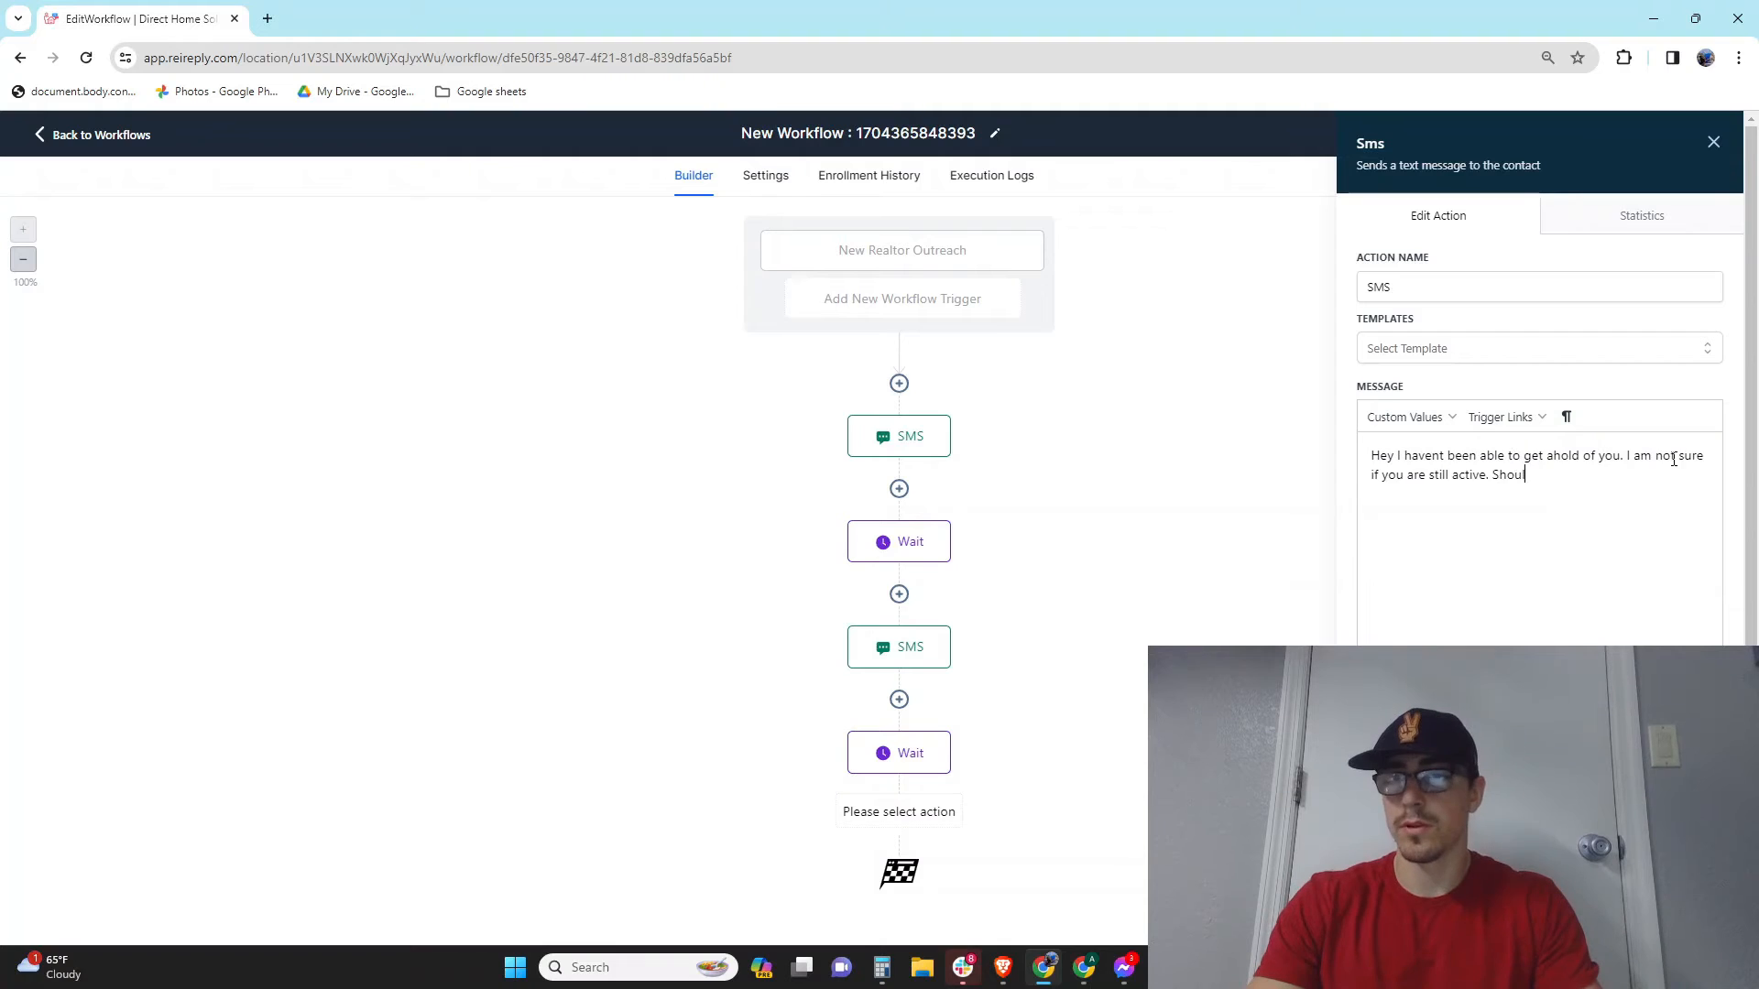
pyautogui.write('d i')
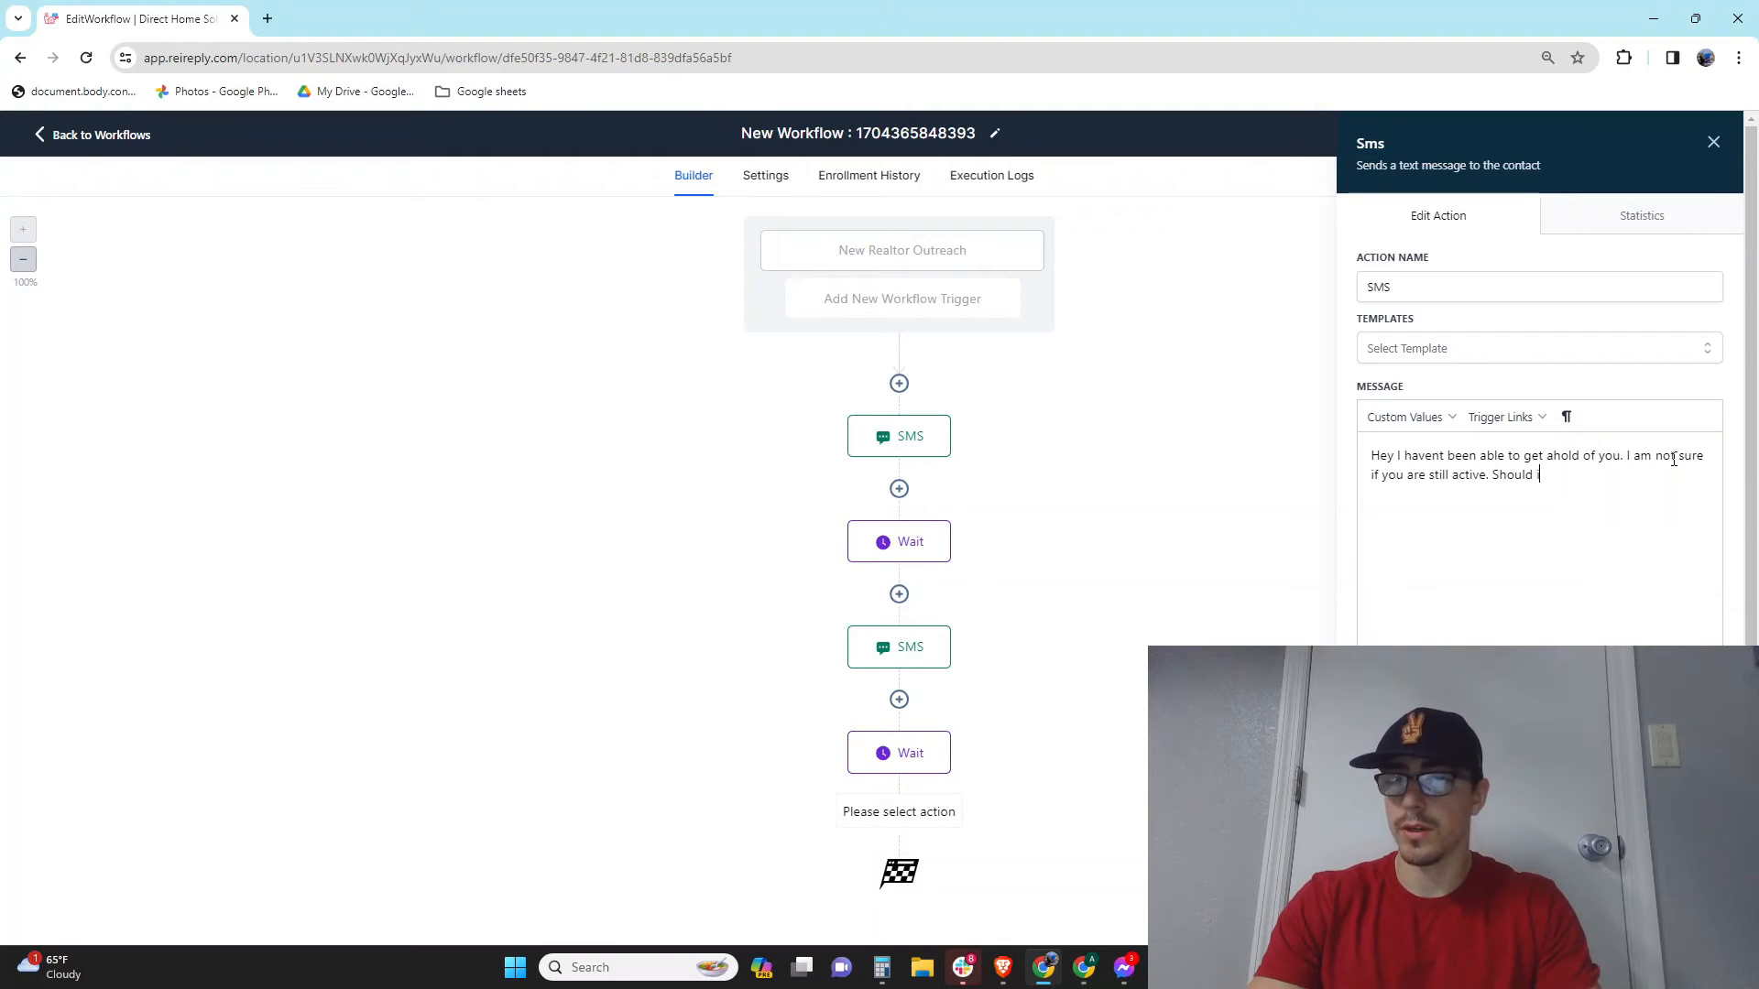
pyautogui.write('look elsewhe')
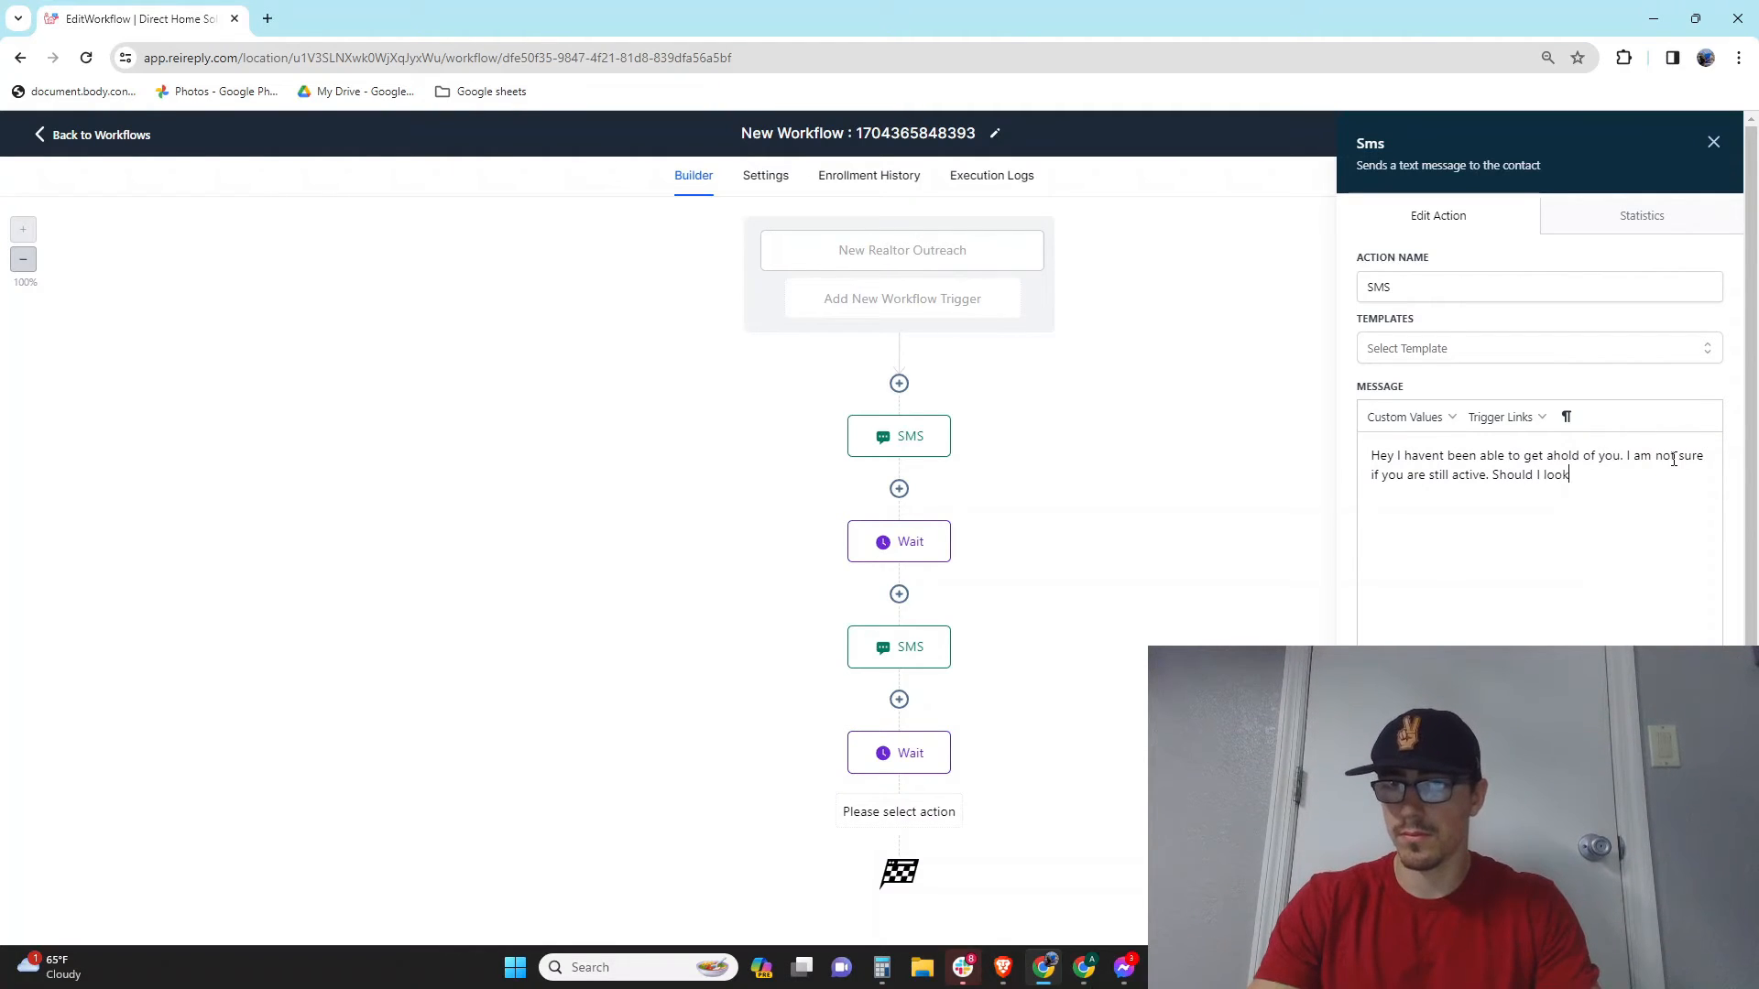
pyautogui.write('re?')
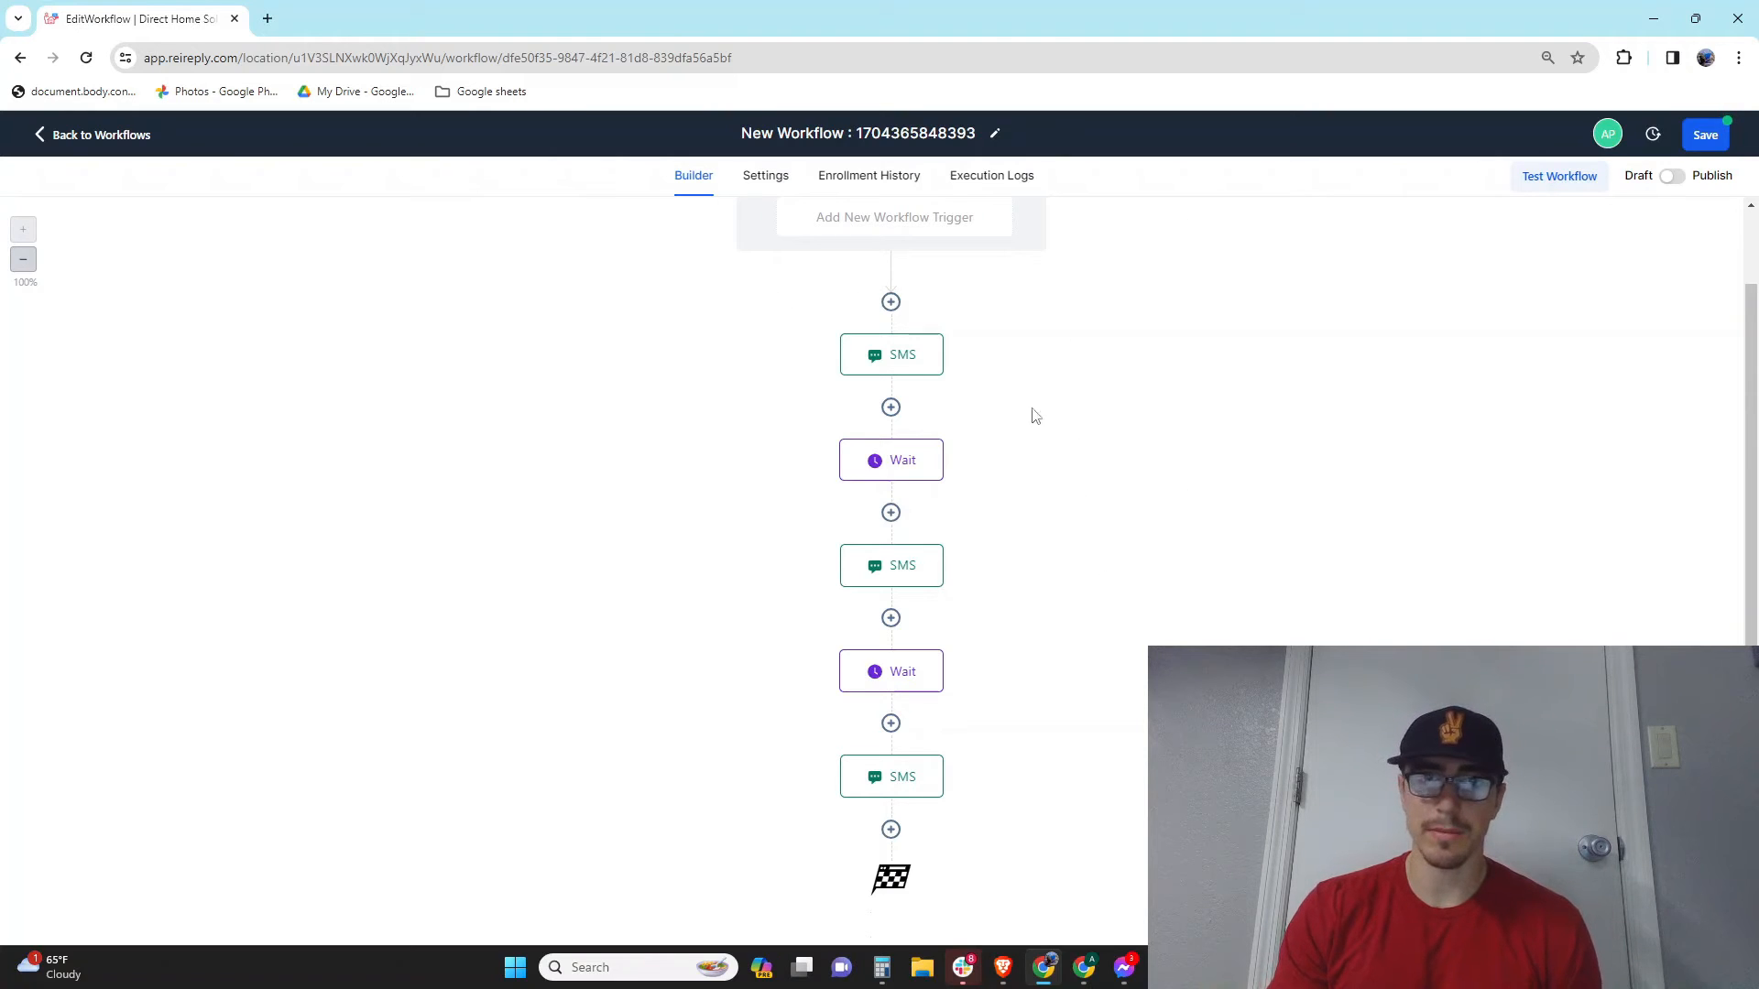
# Step: Turn on 'Stop on response' in the workflow Settings, then go back to the Builder
pyautogui.click(765, 187)
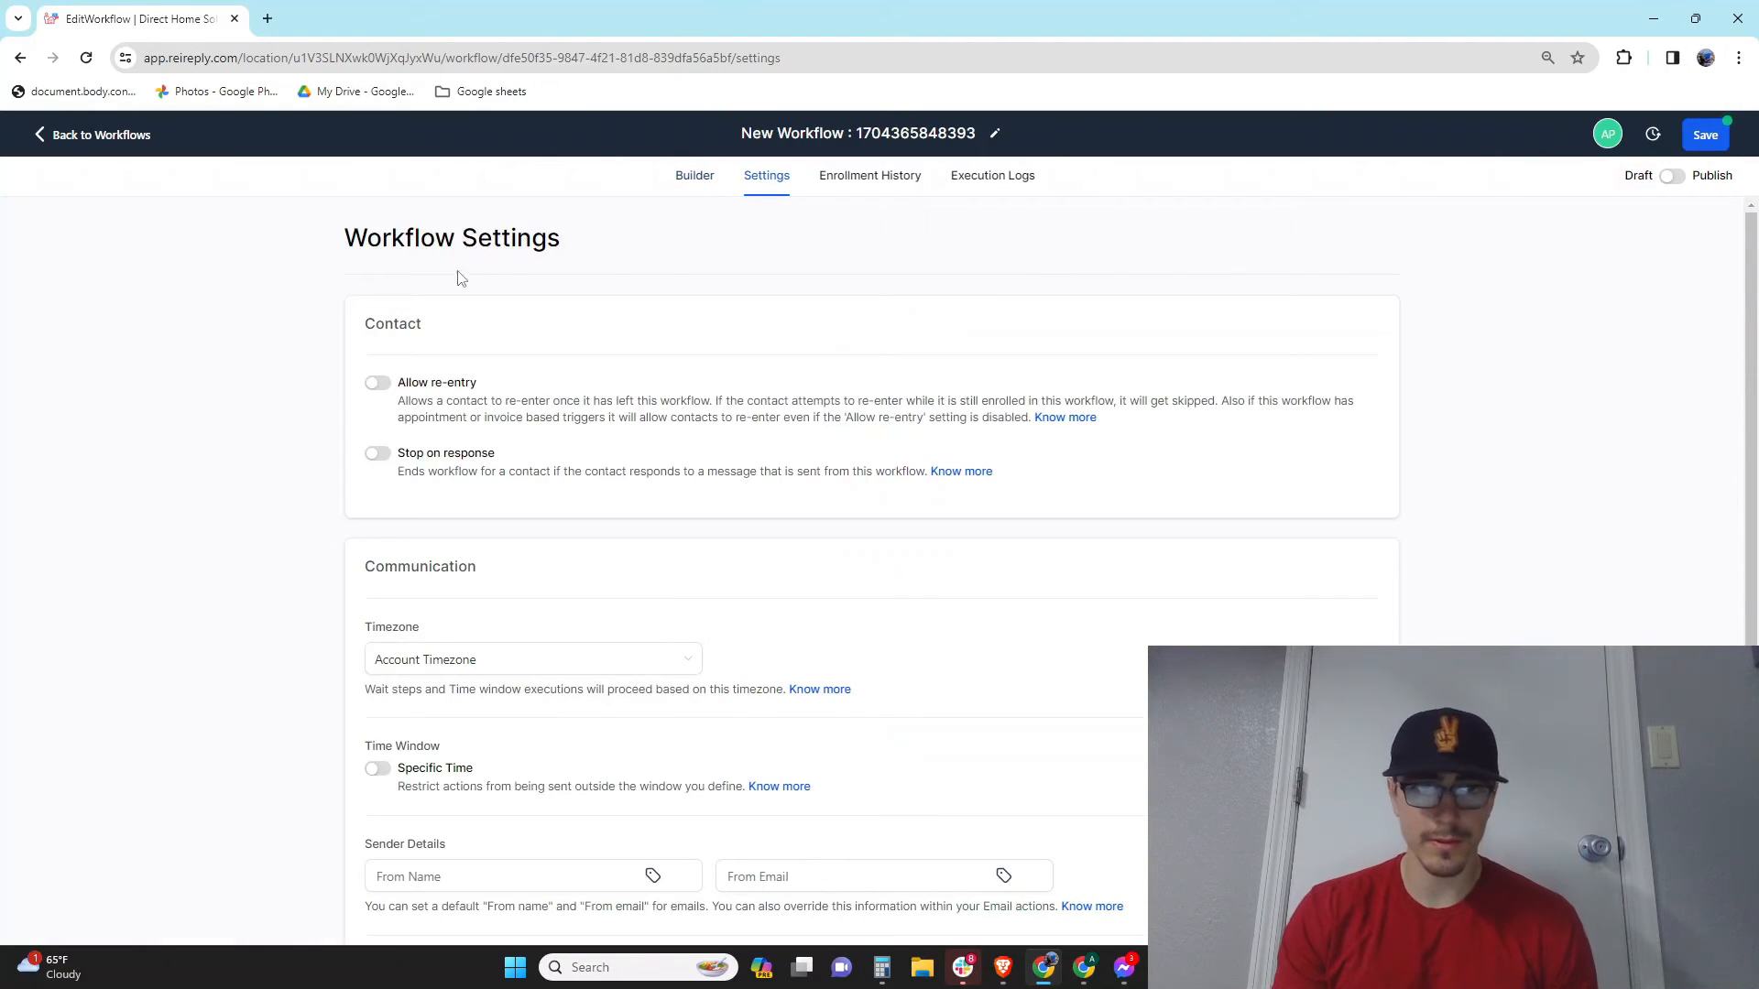
pyautogui.click(376, 458)
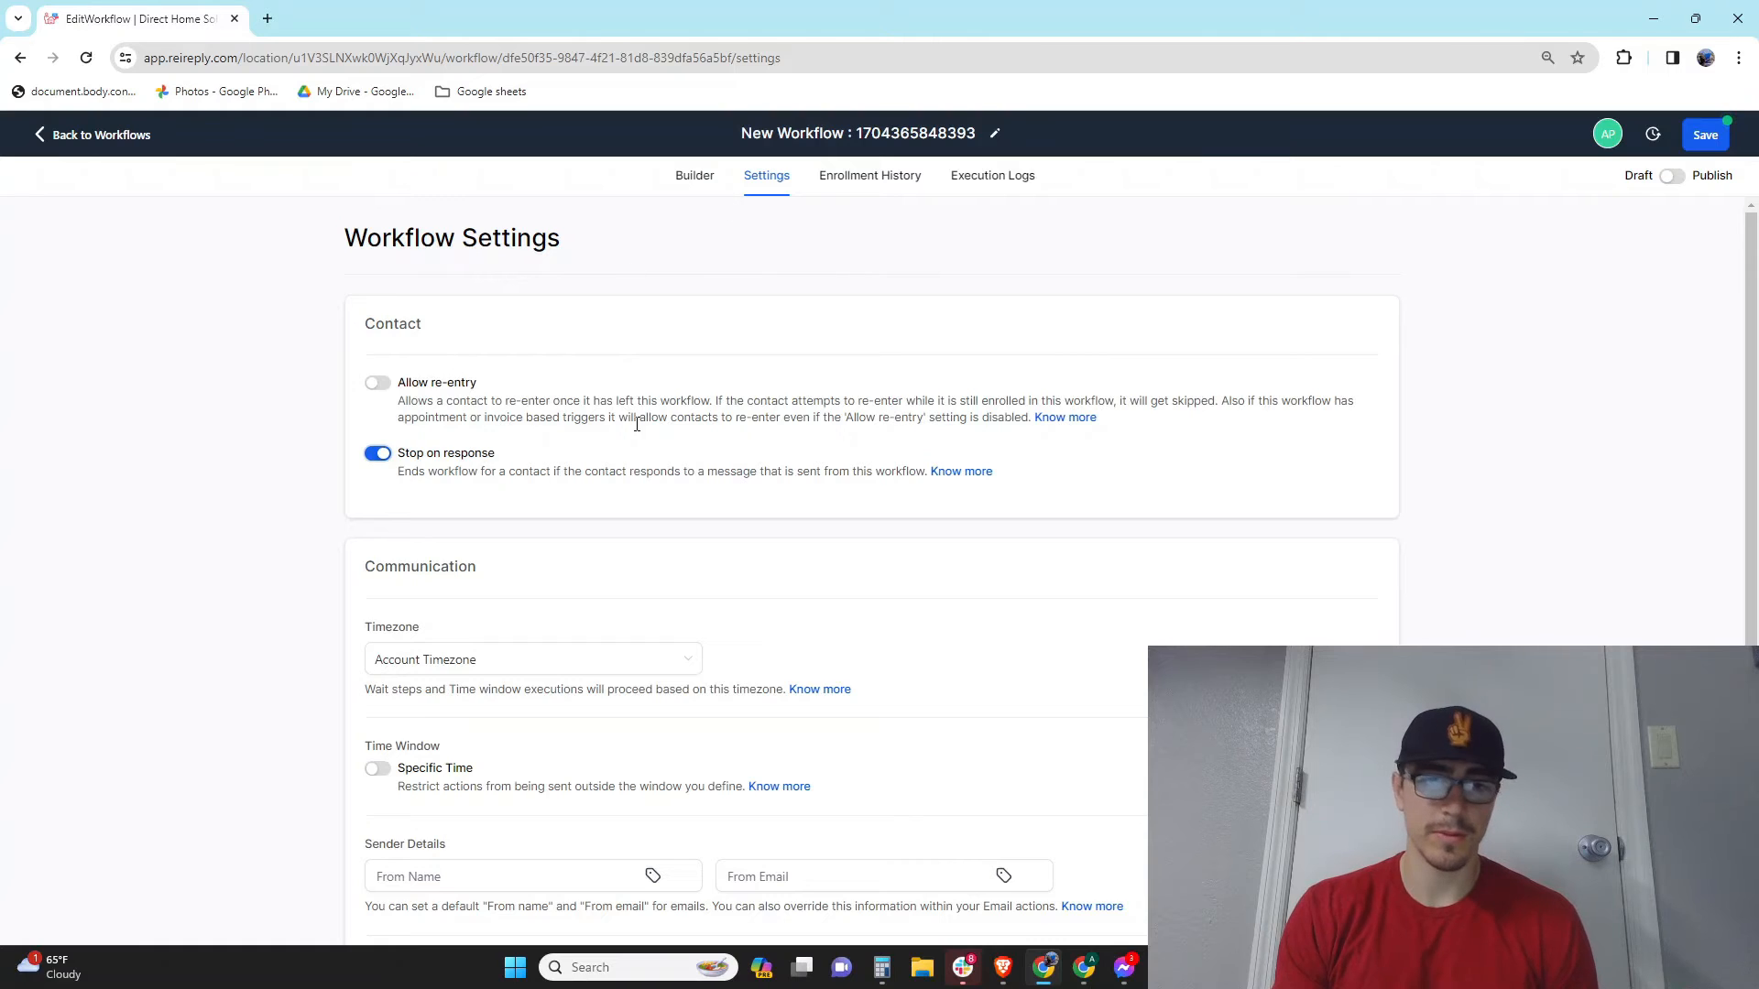
pyautogui.scroll(-3, 788, 495)
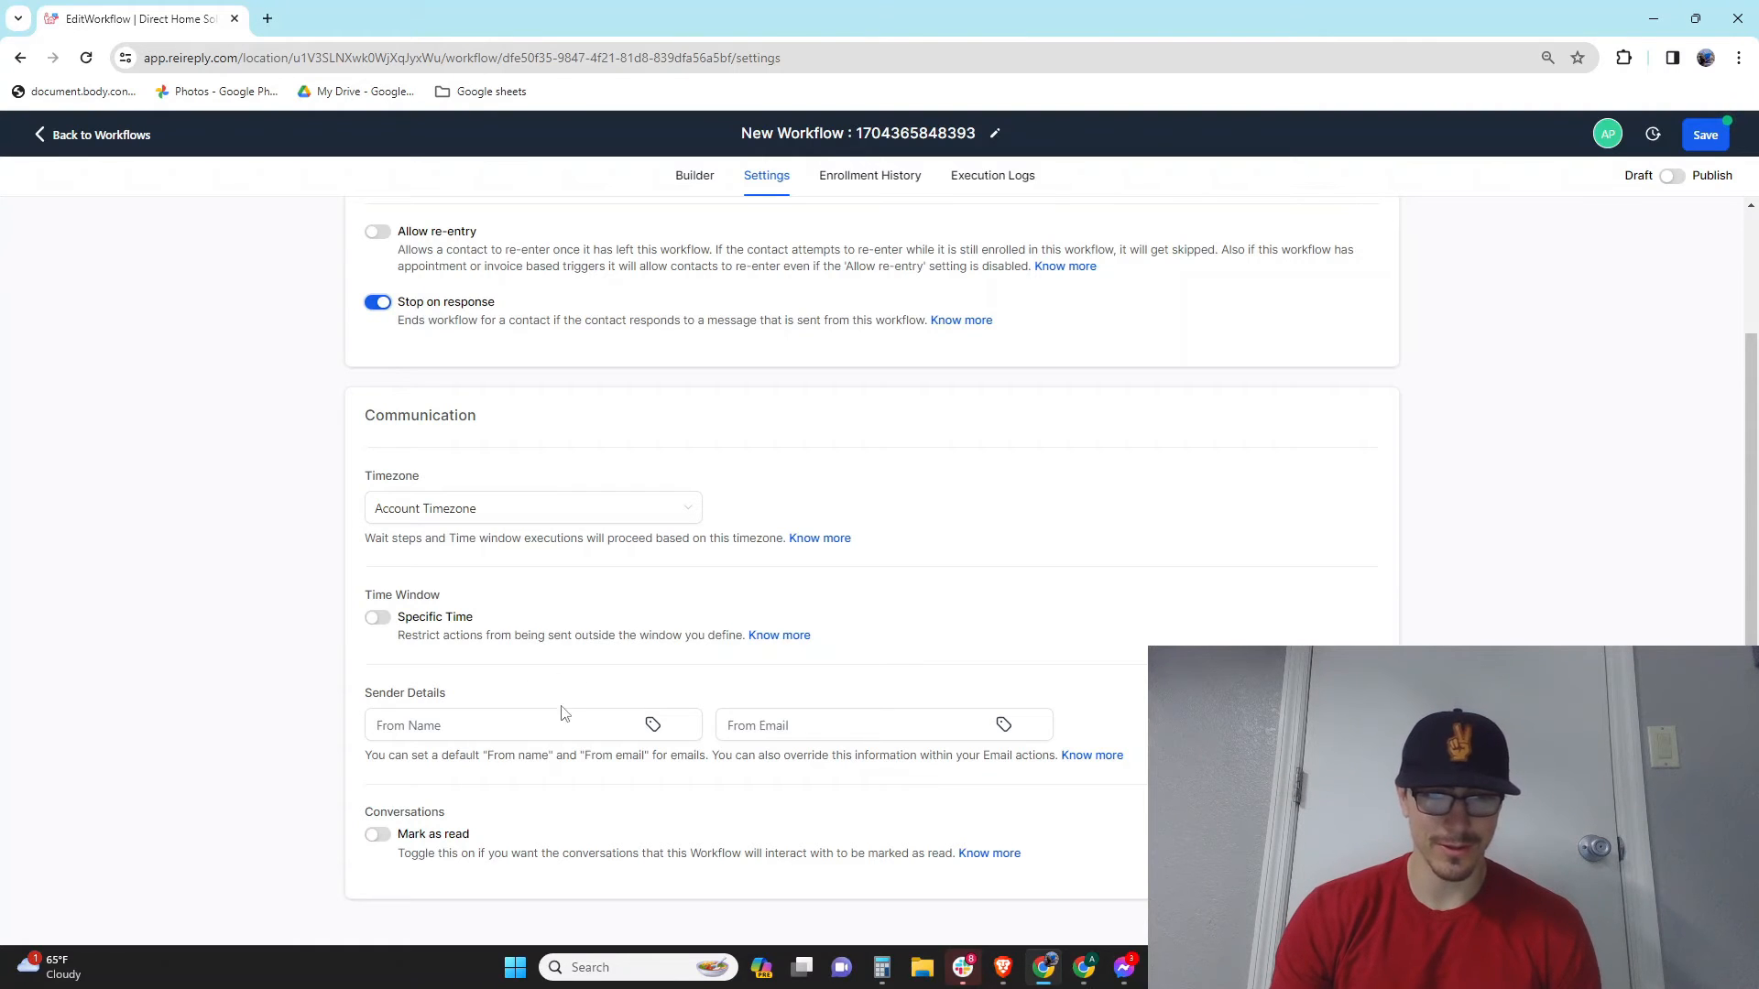
pyautogui.scroll(2, 553, 822)
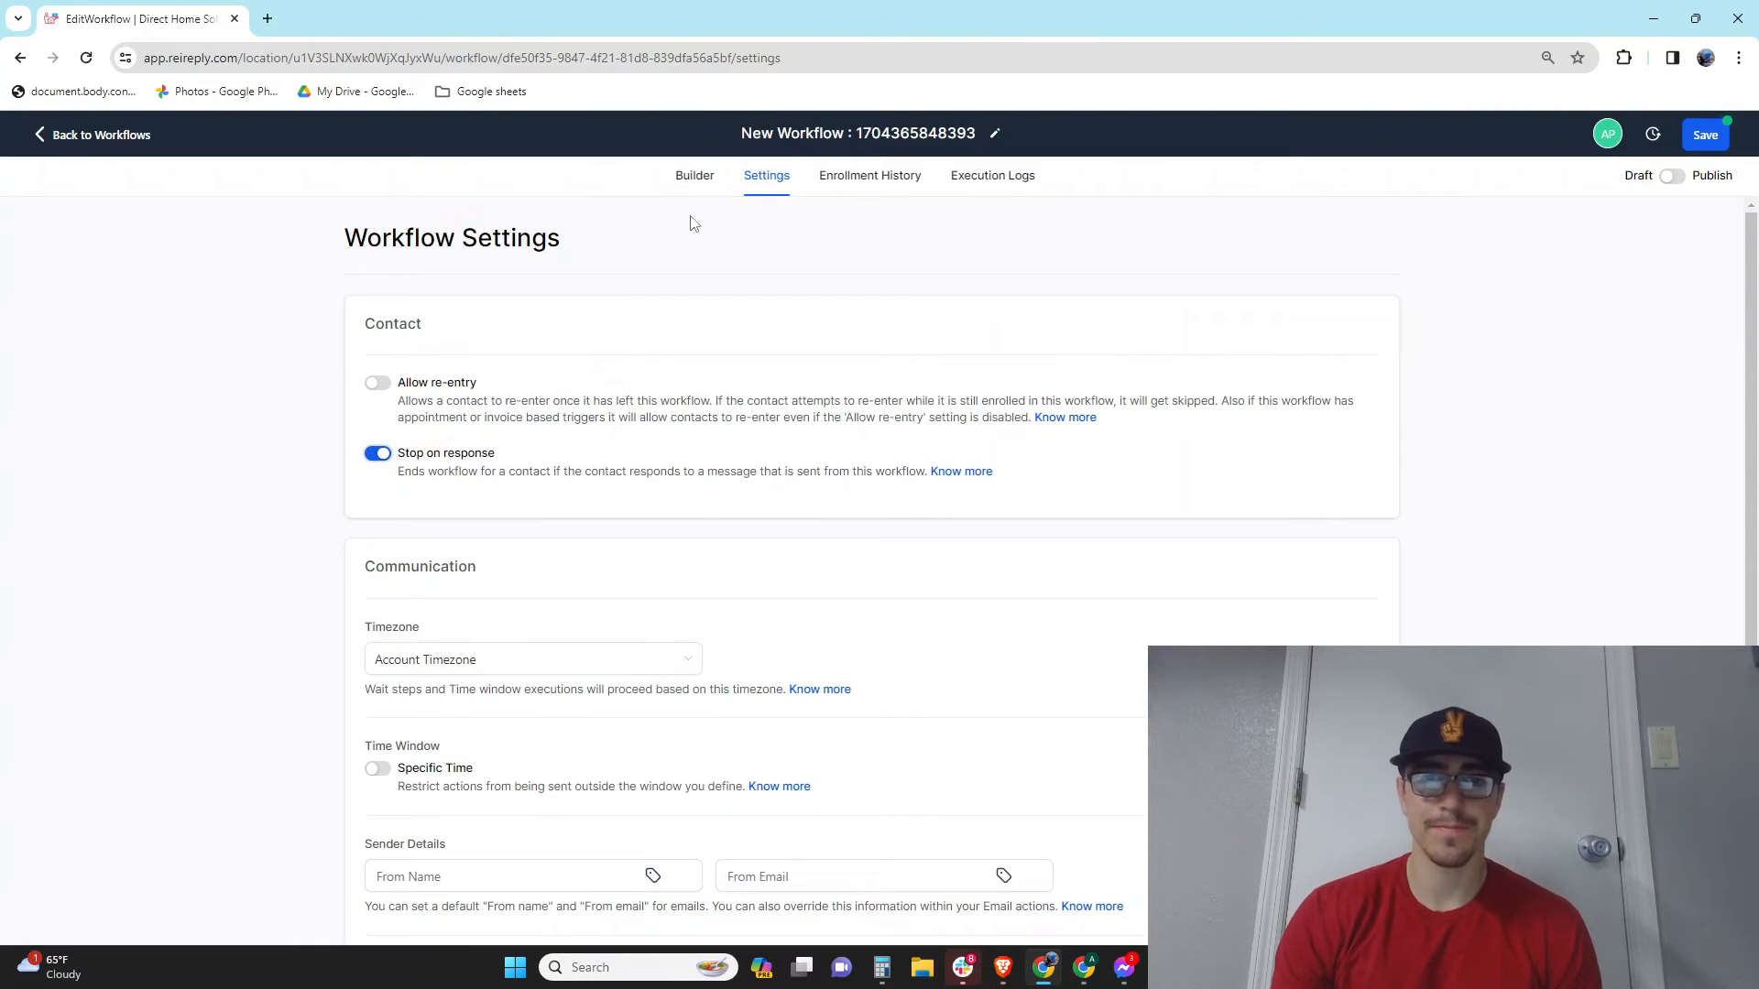
pyautogui.click(698, 177)
pyautogui.scroll(-1, 1002, 672)
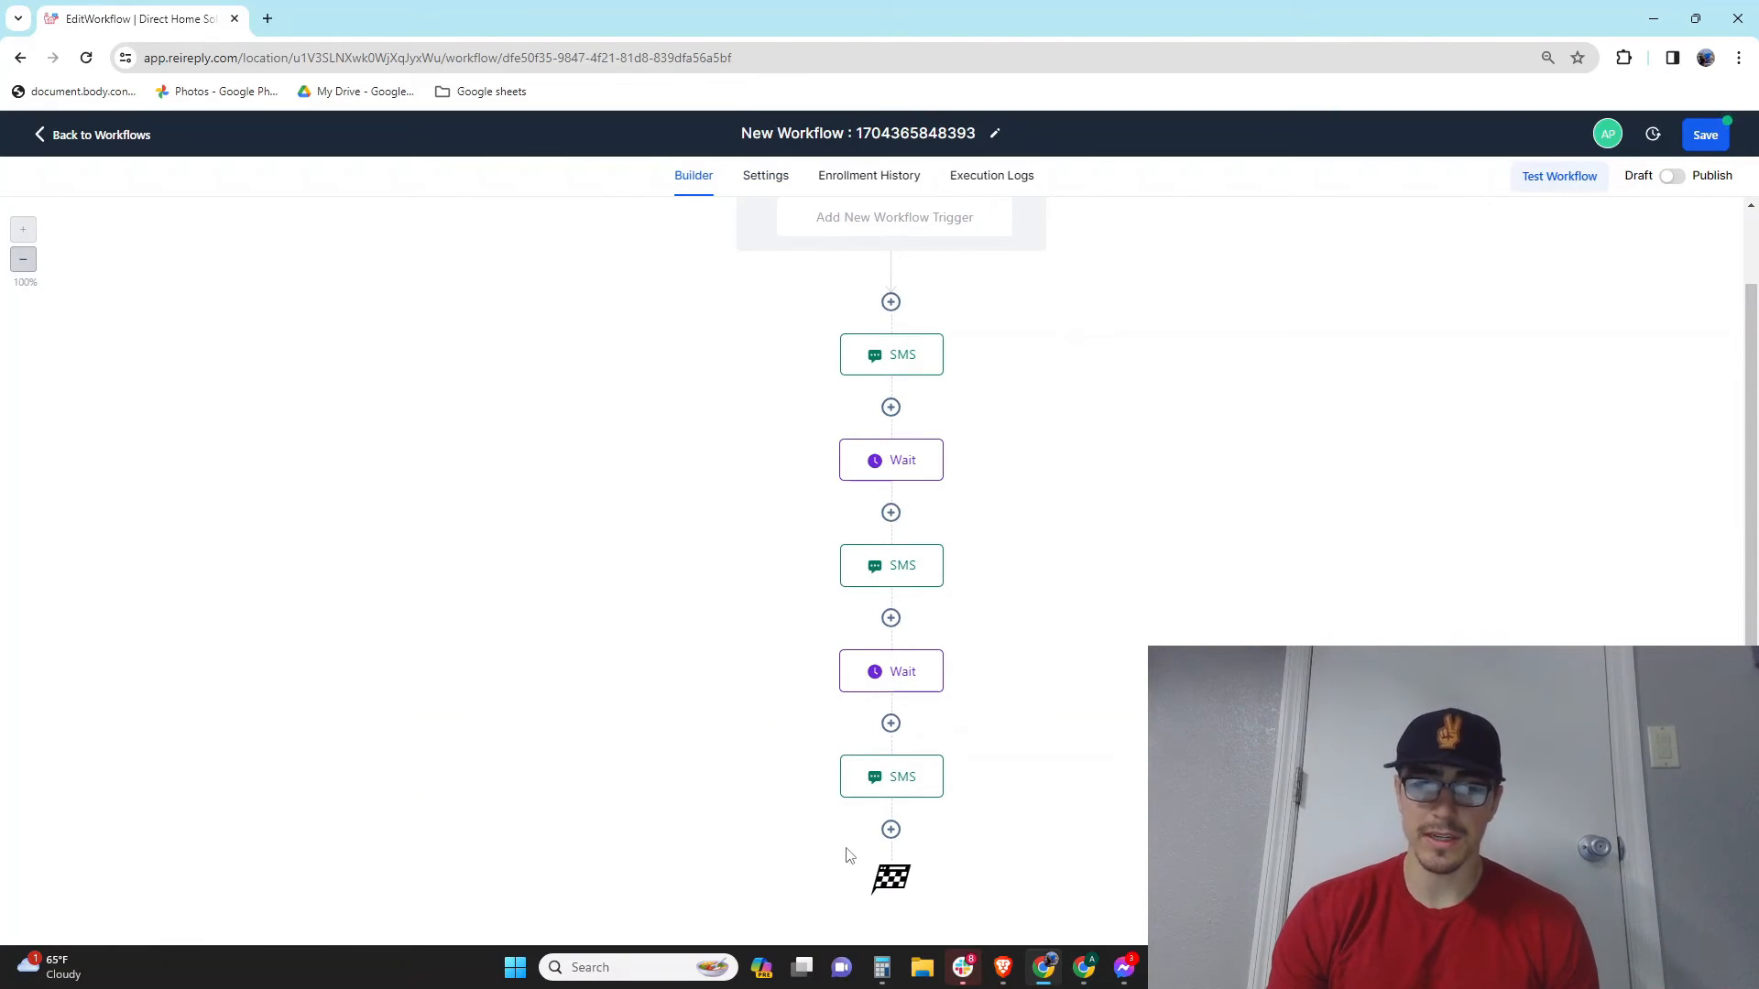
# Step: Add an Add Contact Tag step after the last SMS and type 'Unre' in its Tags field
pyautogui.click(890, 830)
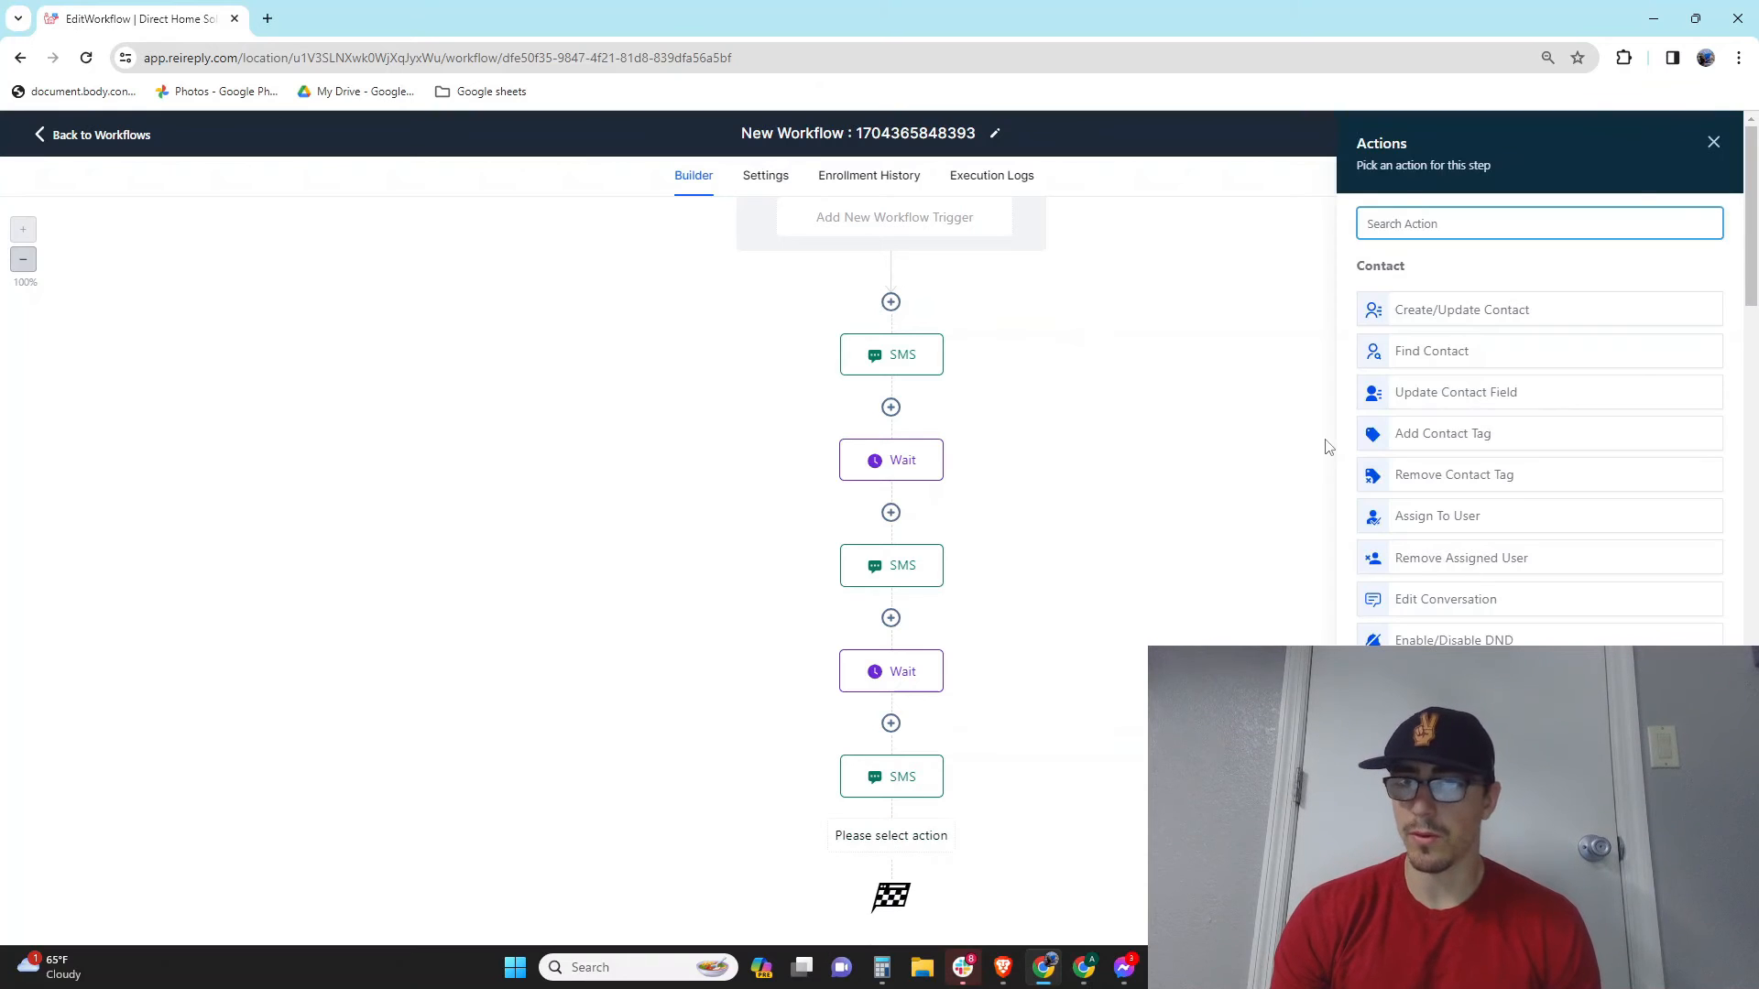
pyautogui.scroll(-3, 1490, 527)
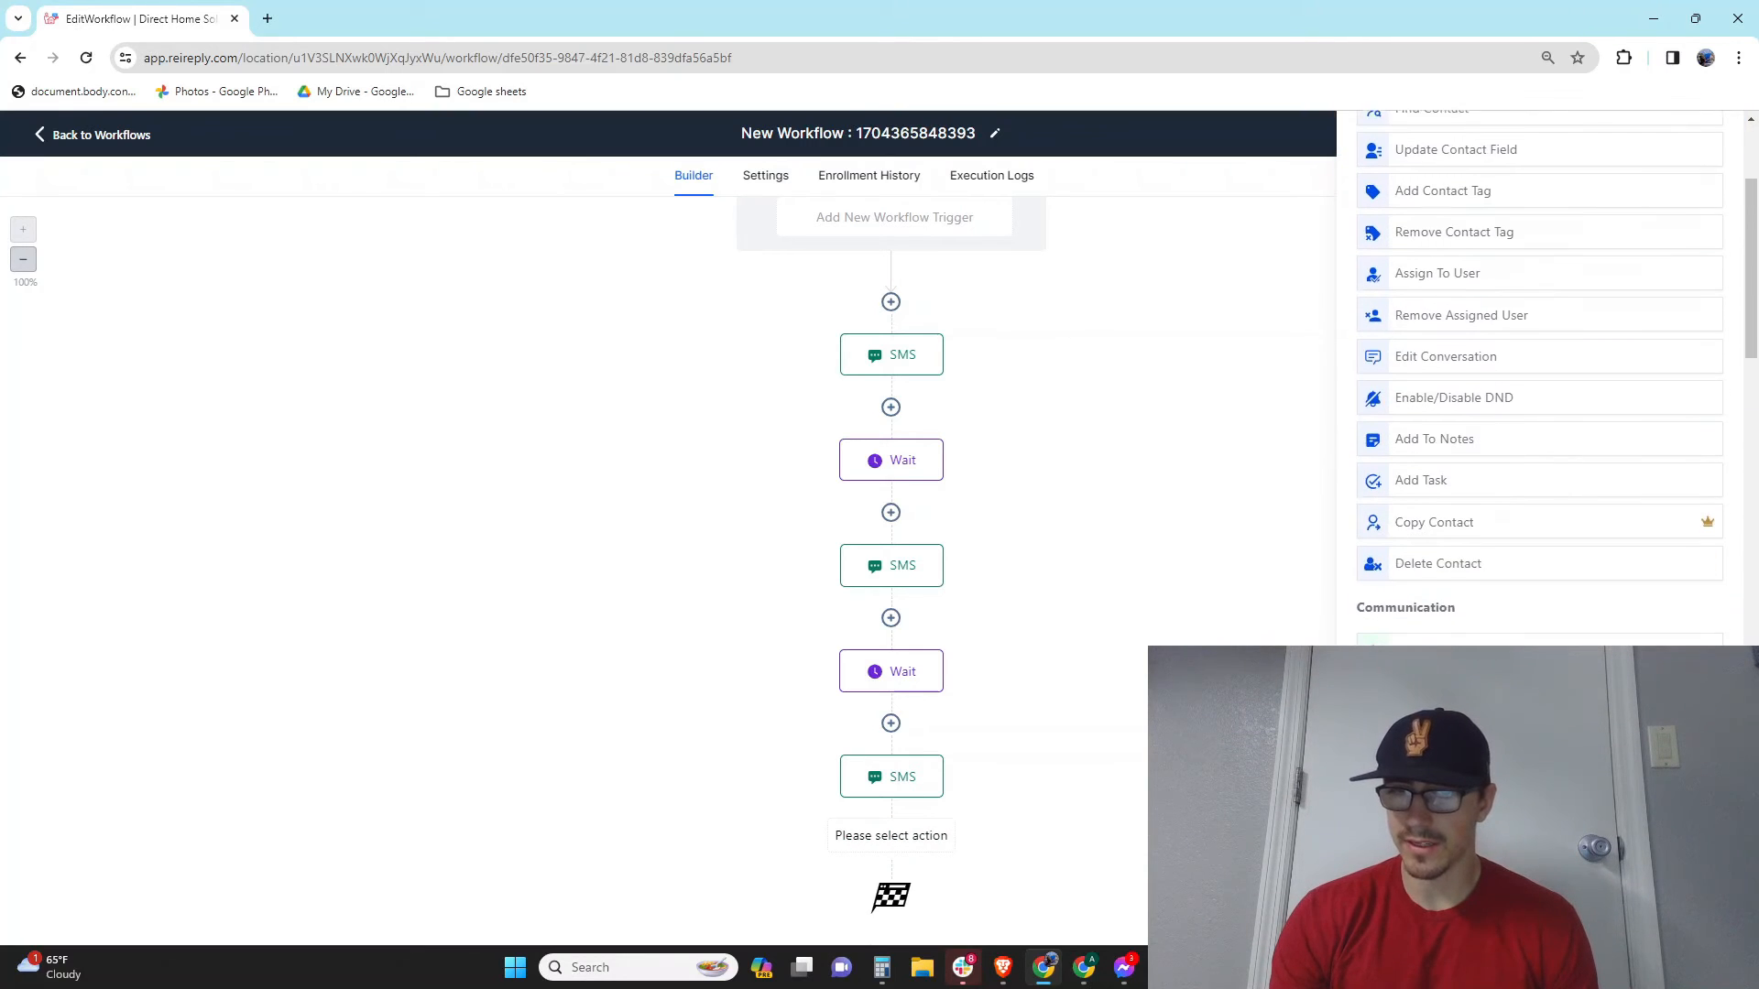
pyautogui.scroll(-1, 1484, 522)
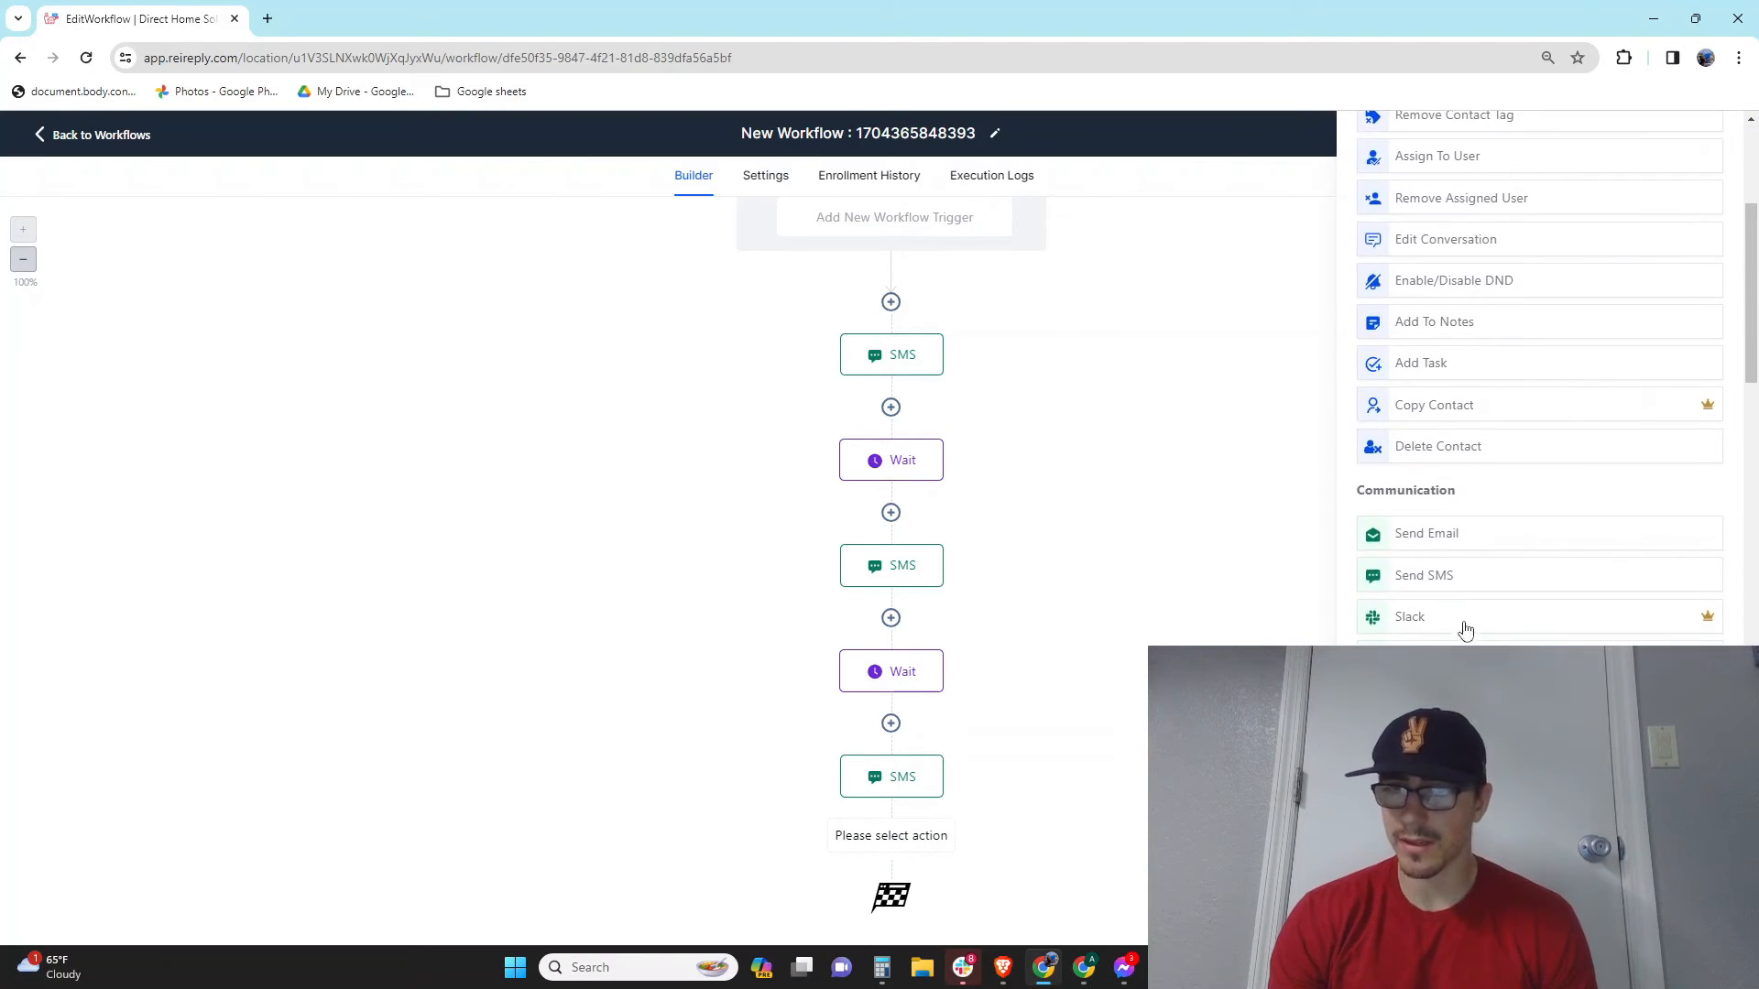
pyautogui.scroll(-1, 1539, 375)
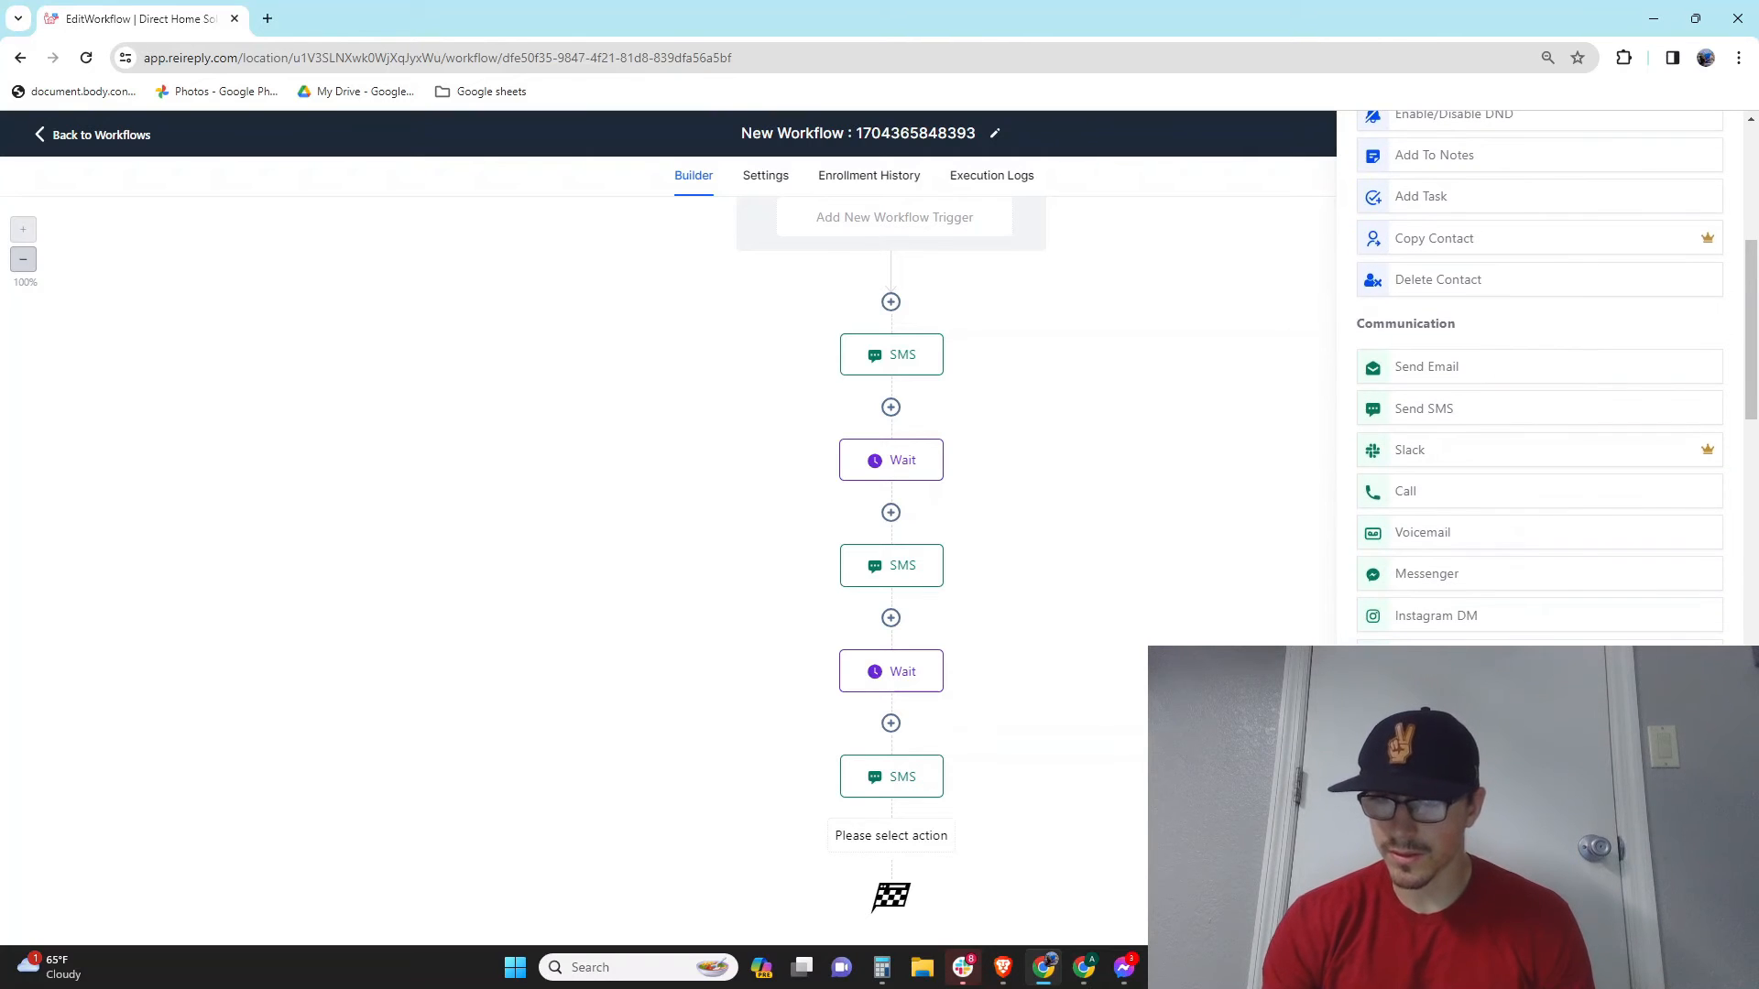
pyautogui.scroll(4, 1538, 375)
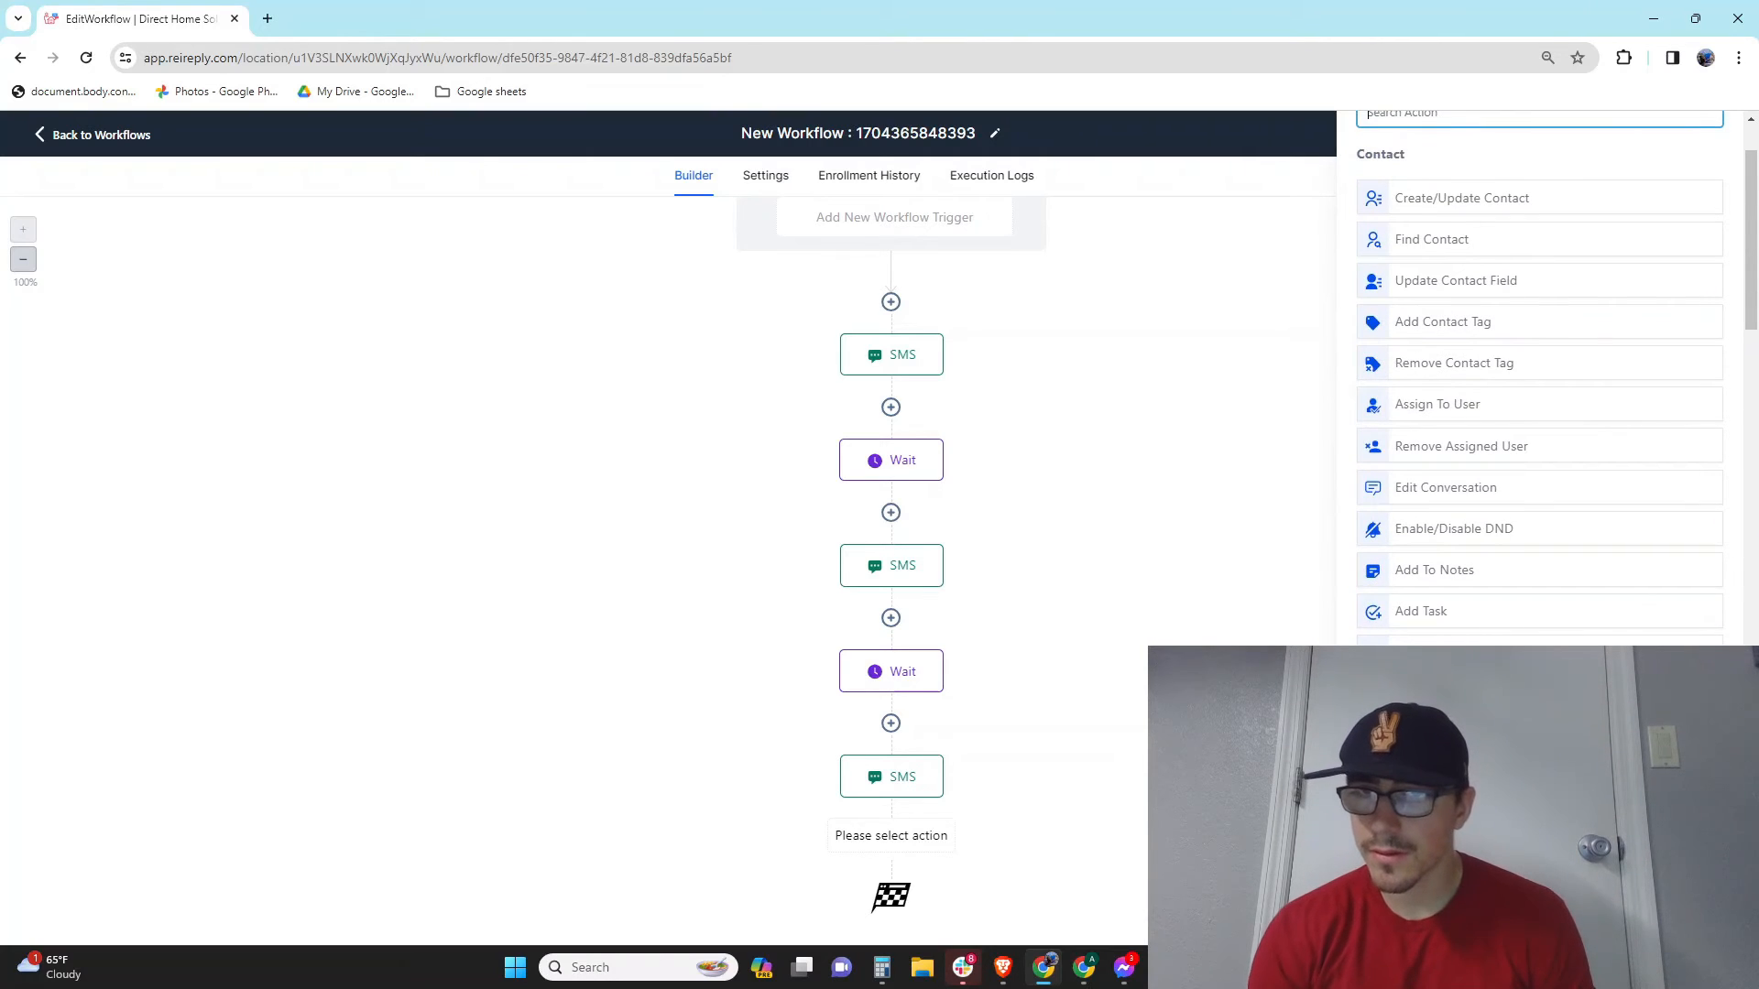
pyautogui.click(1441, 328)
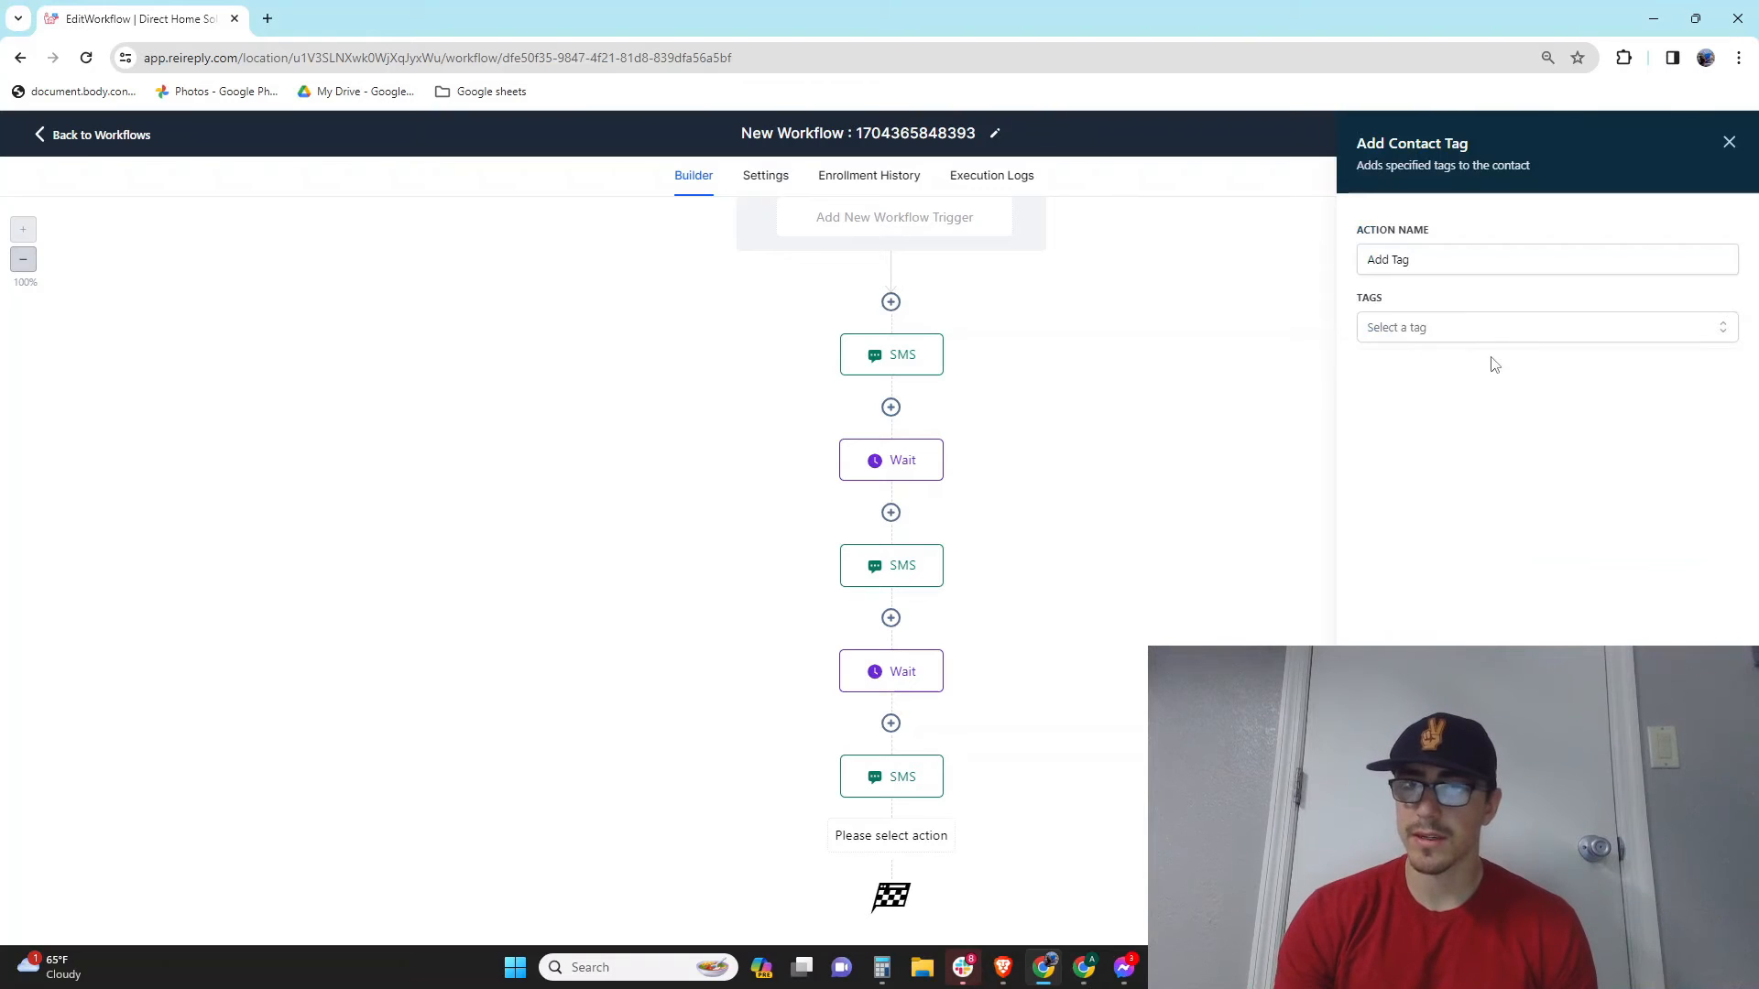
pyautogui.click(1435, 338)
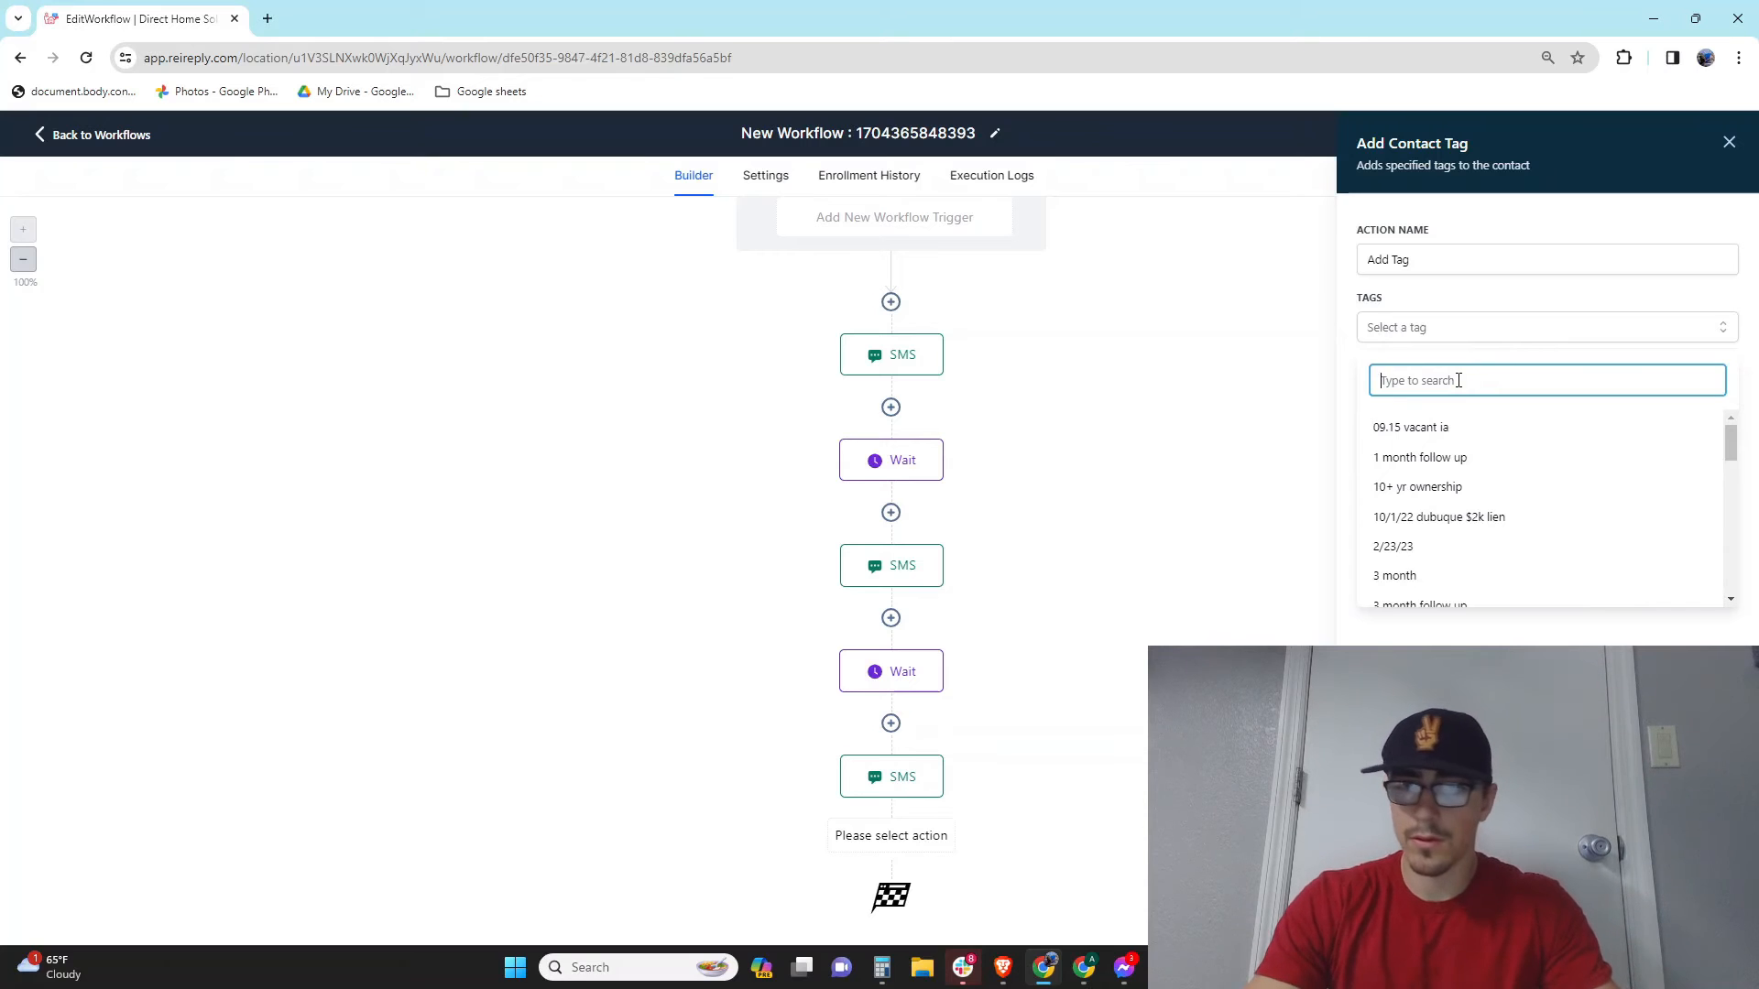
pyautogui.write('Unresponded')
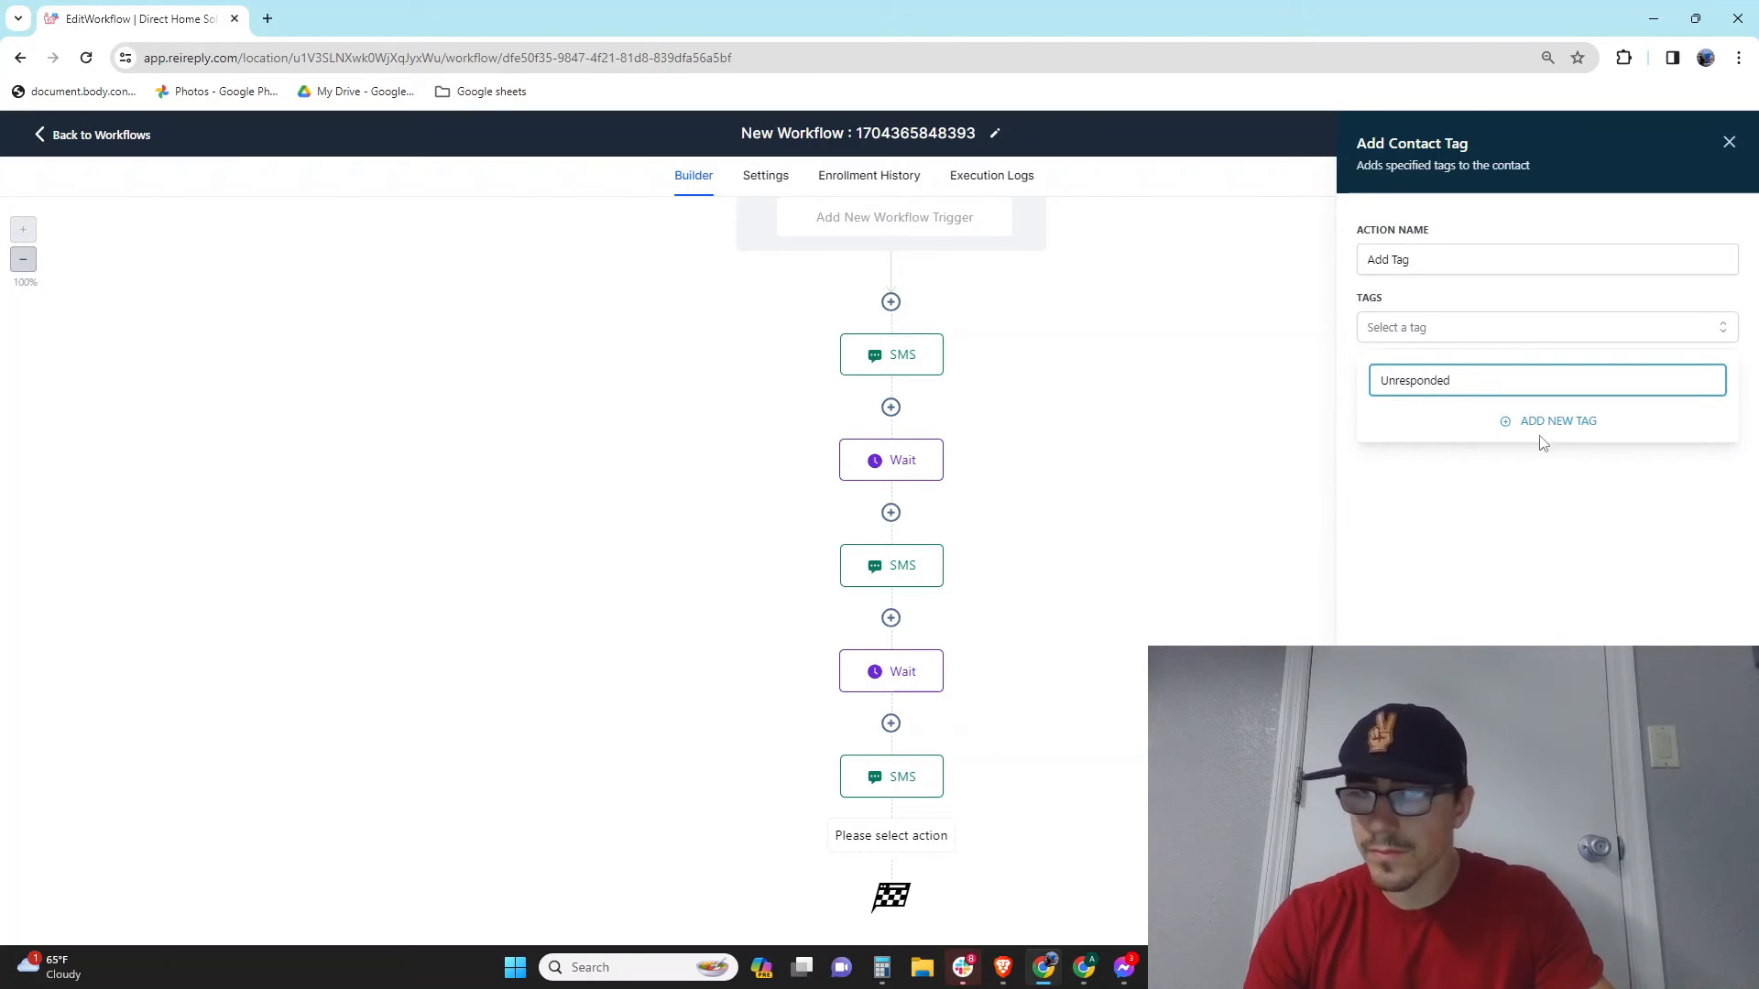
# Step: Check the spelling of 'unresponded' via spelling suggestions and a Google search in a new tab
pyautogui.rightClick(1418, 374)
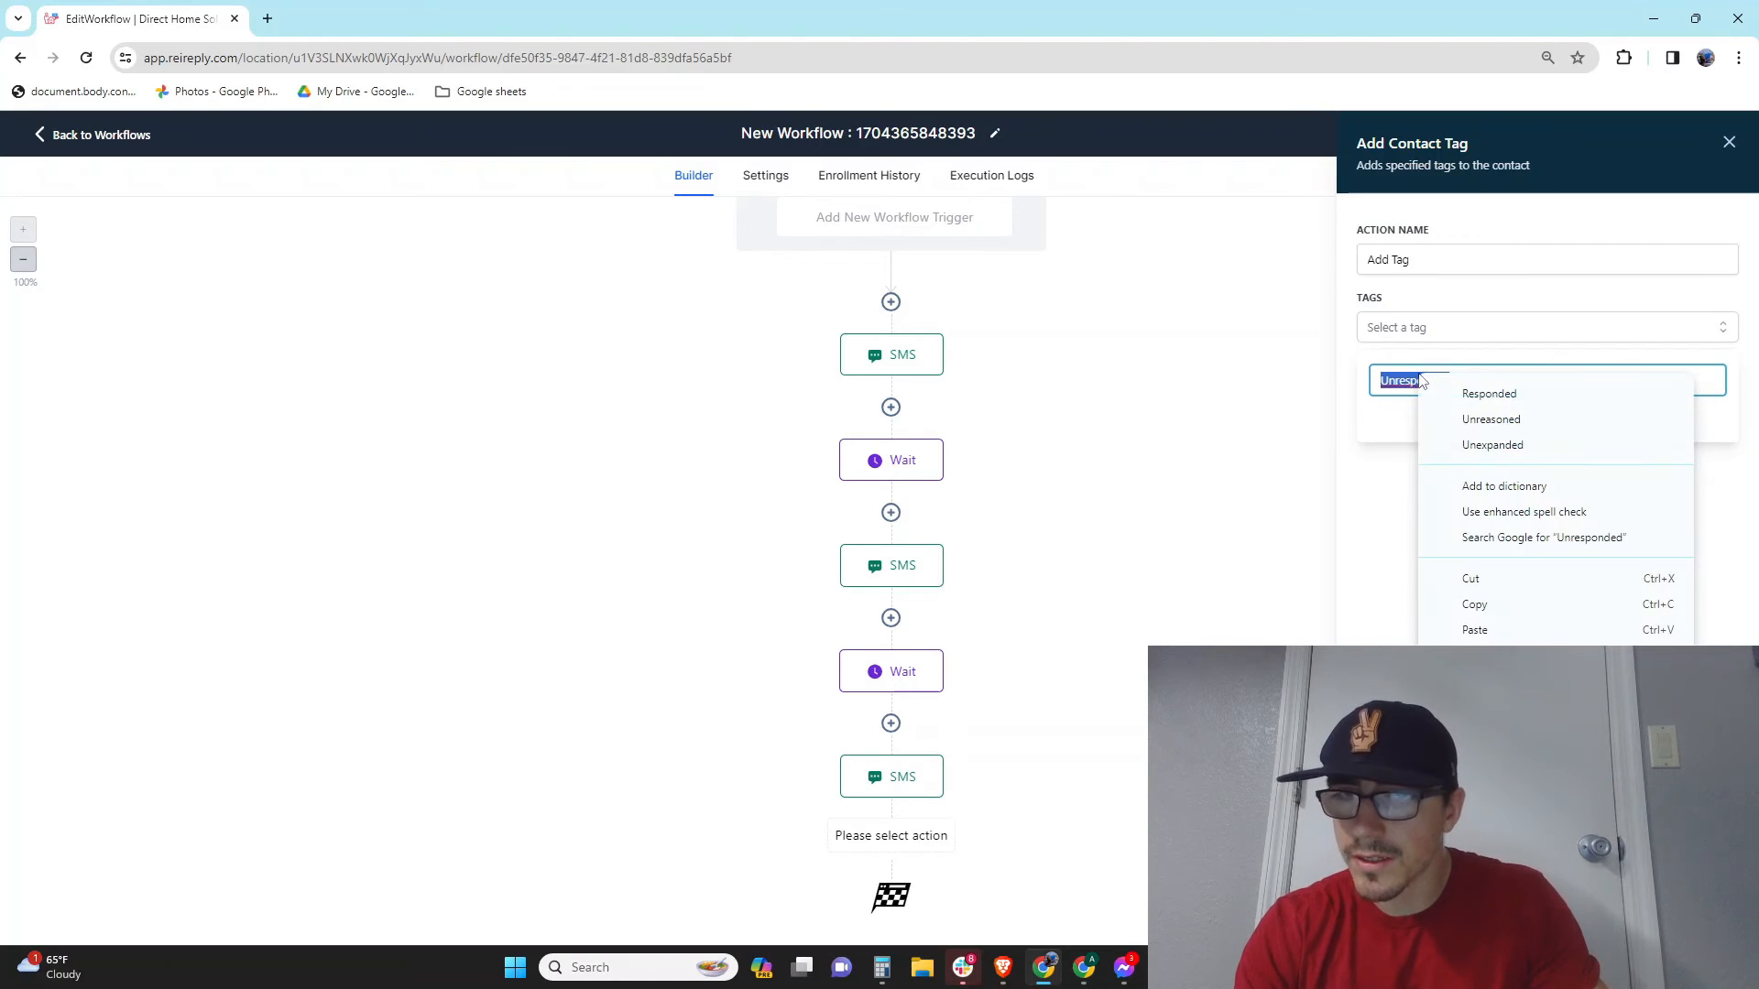
pyautogui.click(1466, 416)
pyautogui.click(269, 19)
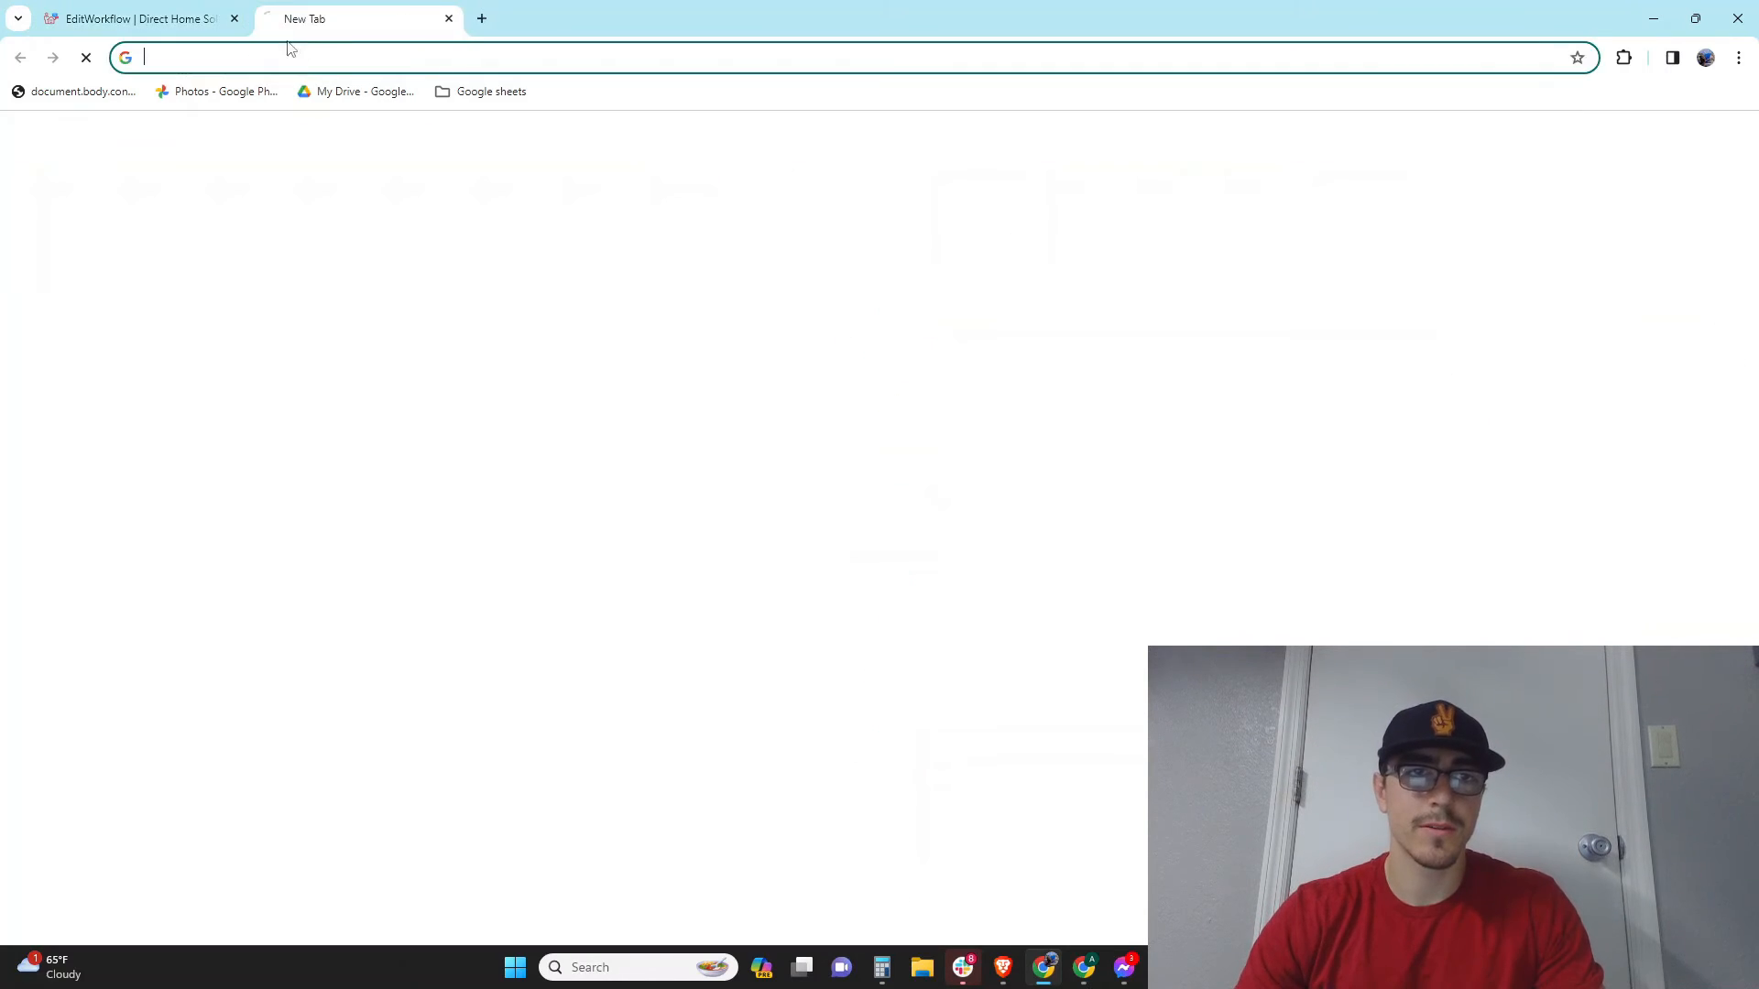
pyautogui.click(302, 57)
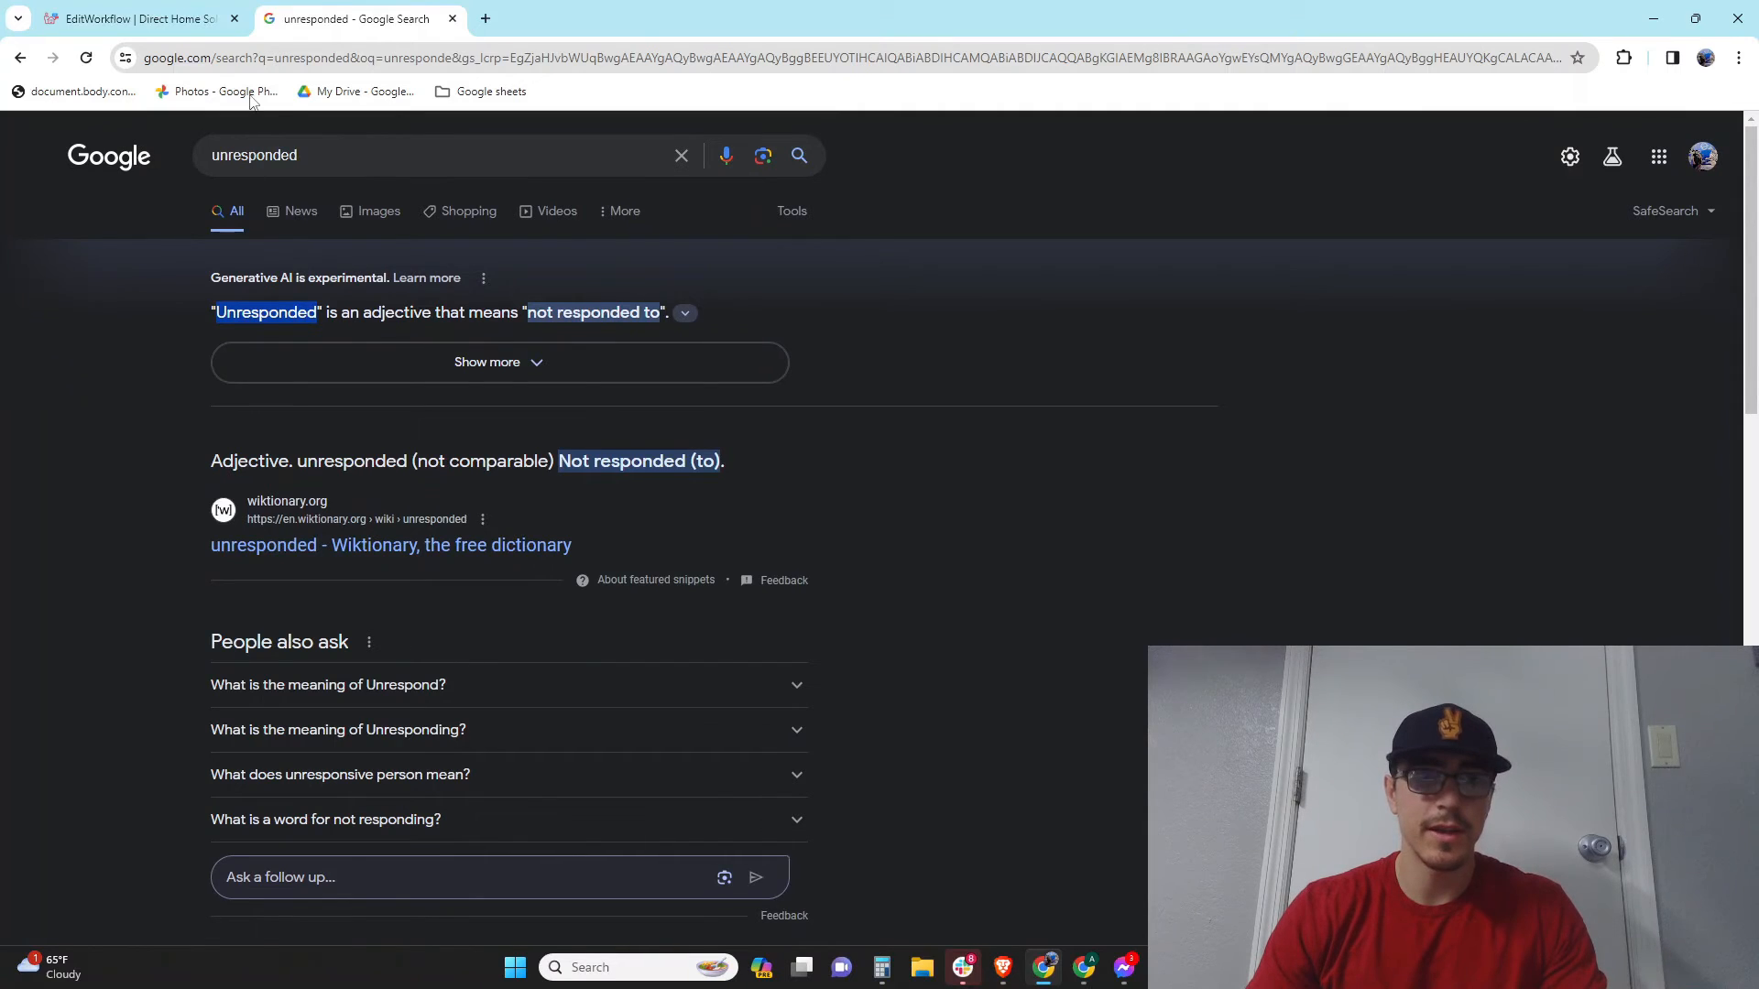
pyautogui.click(137, 19)
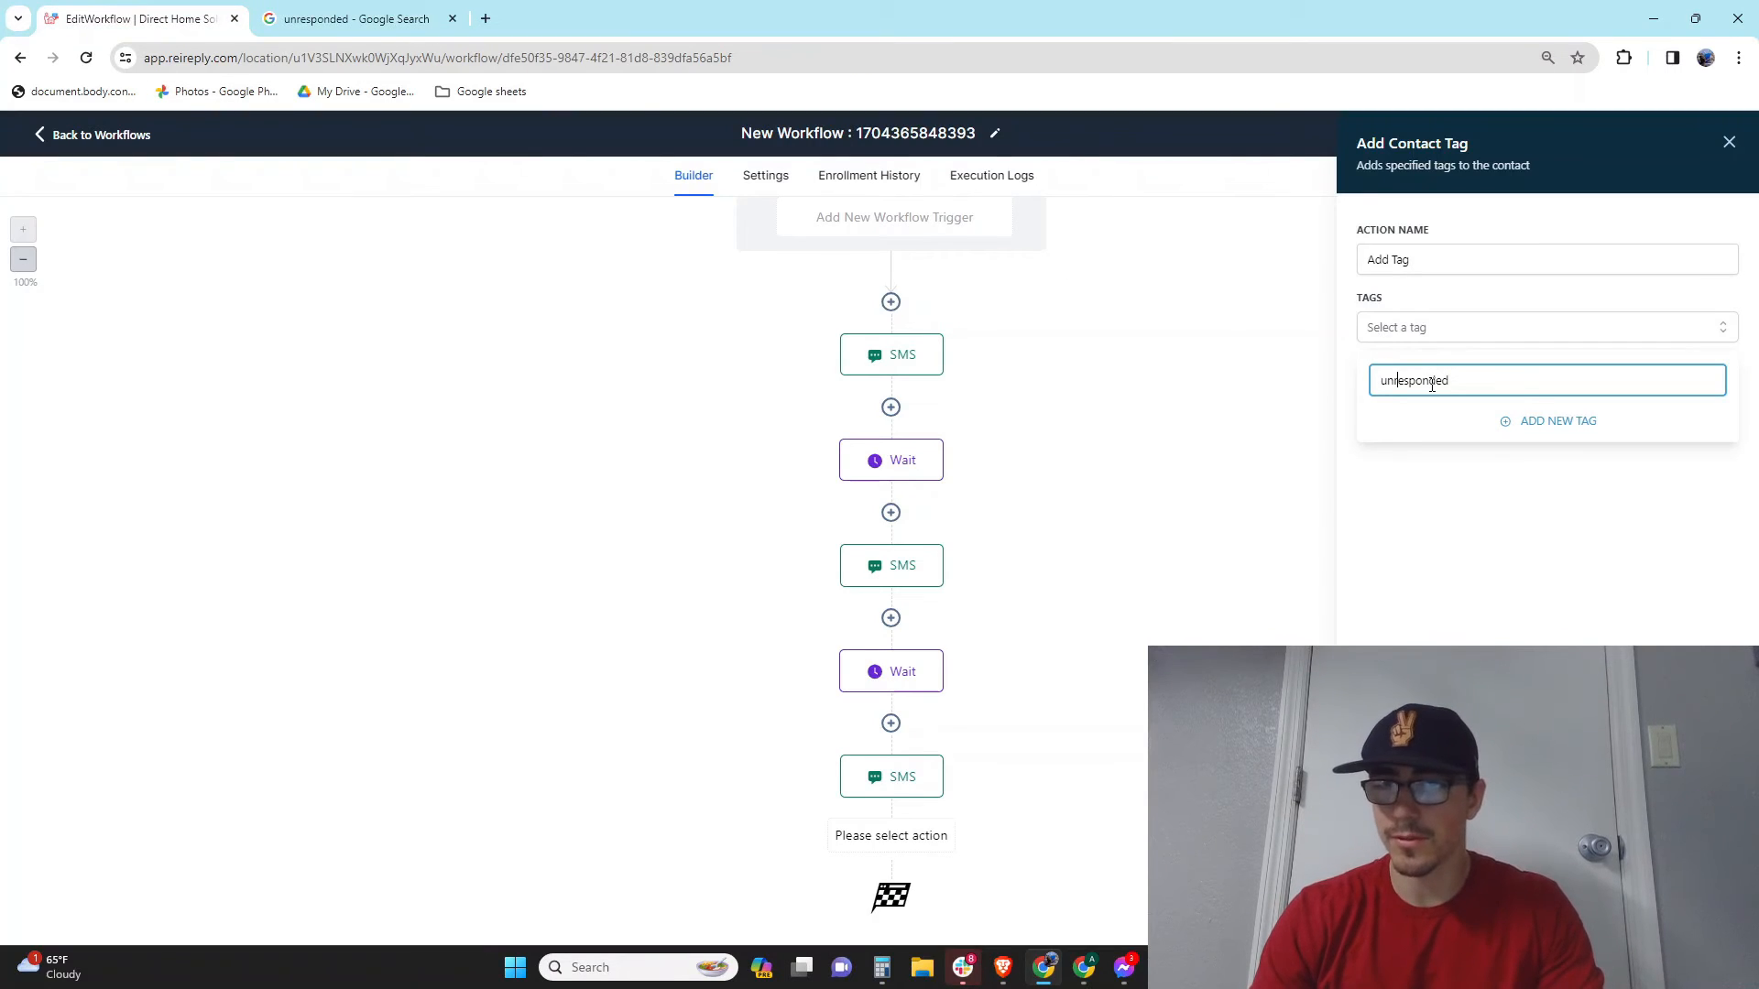
# Step: Create the new tag 'unresponded' and save the Add Contact Tag step
pyautogui.click(1558, 422)
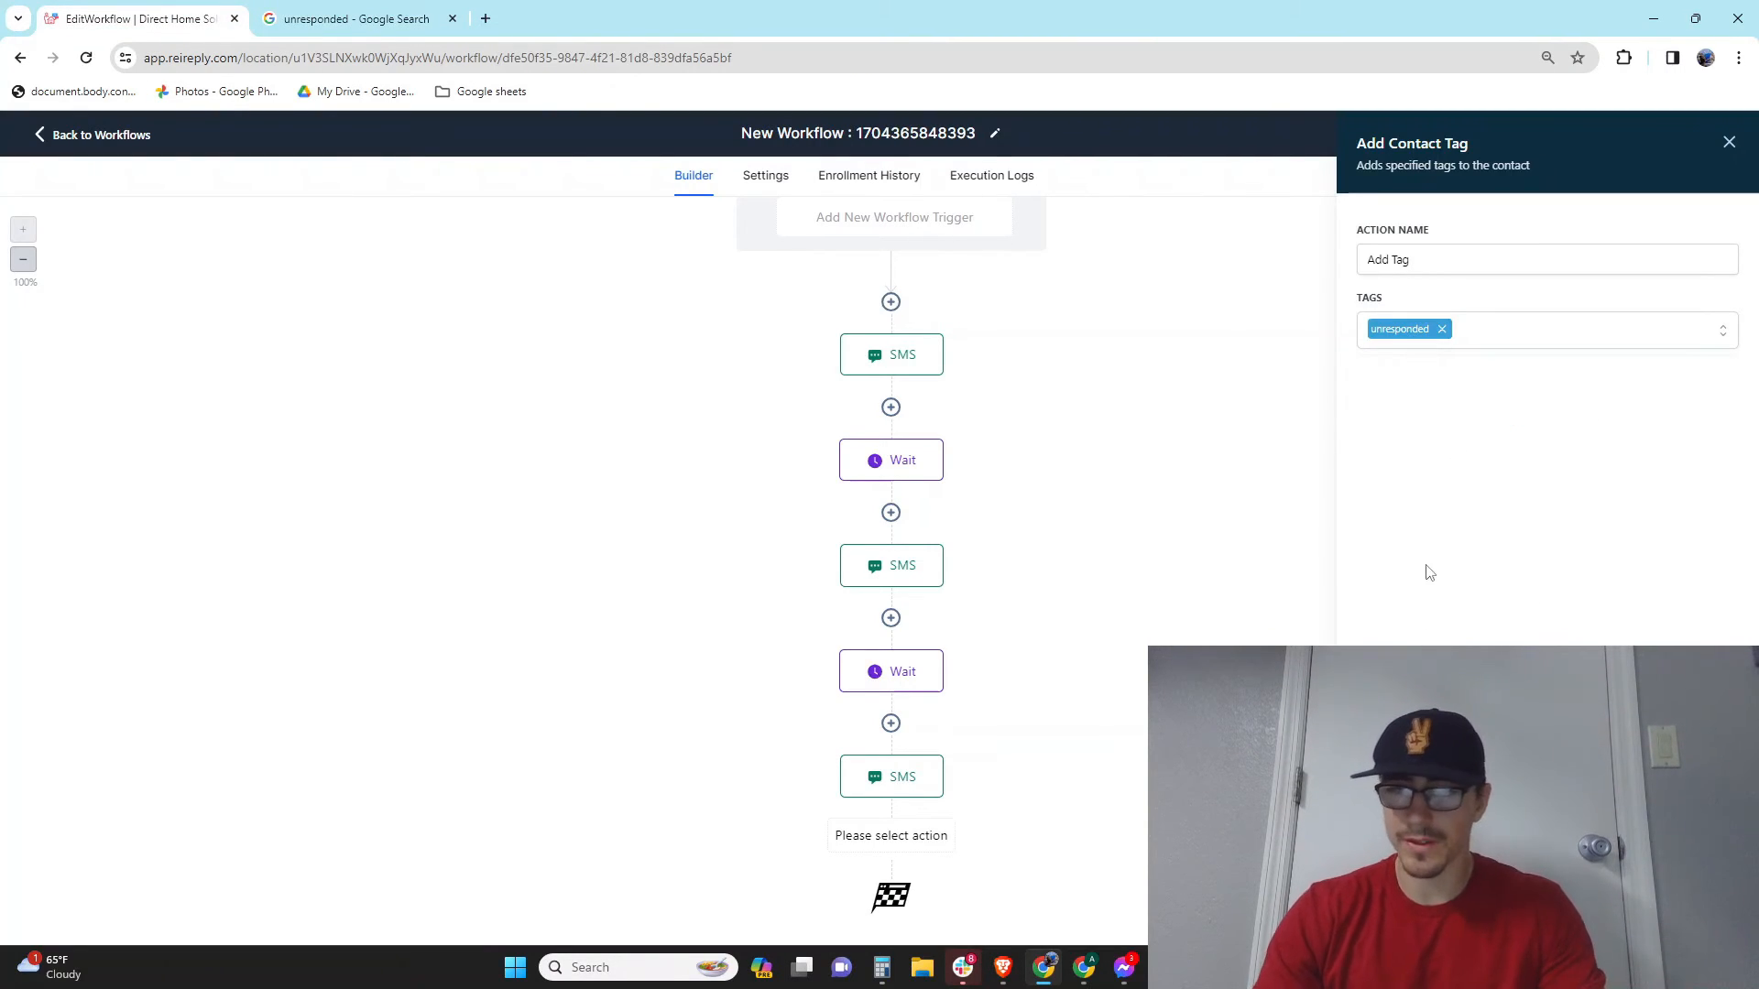
pyautogui.scroll(-1, 891, 555)
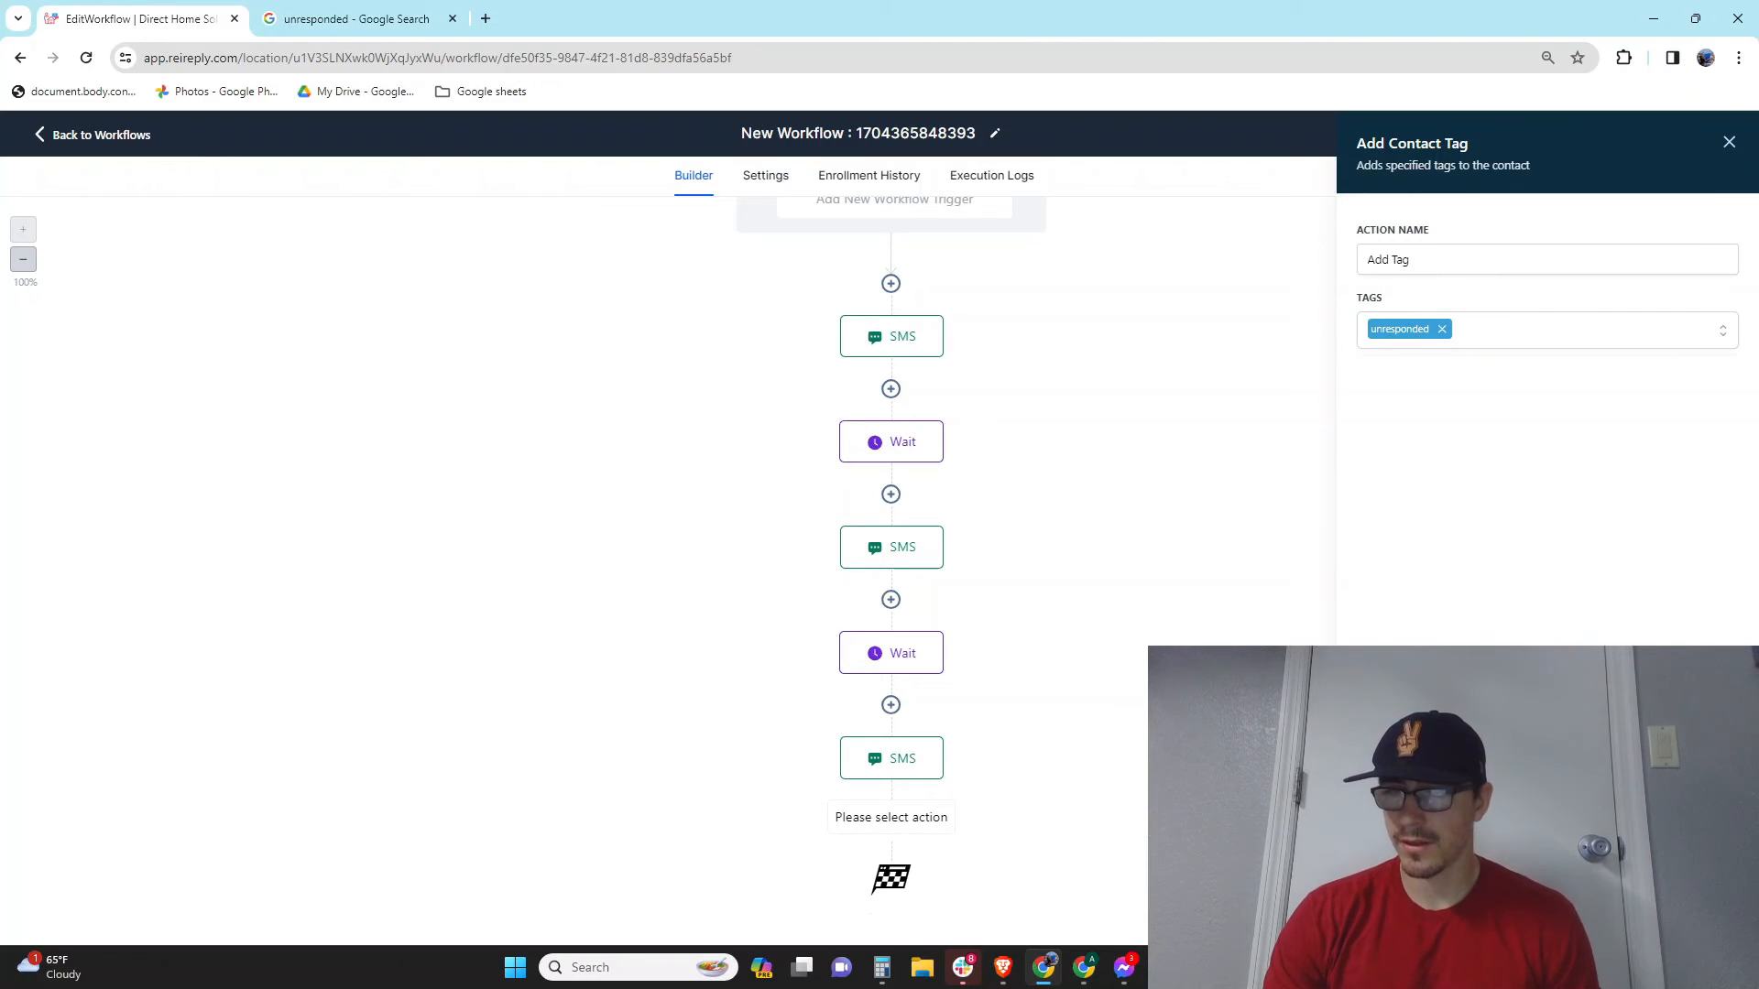
pyautogui.click(1687, 917)
pyautogui.scroll(-1, 1124, 438)
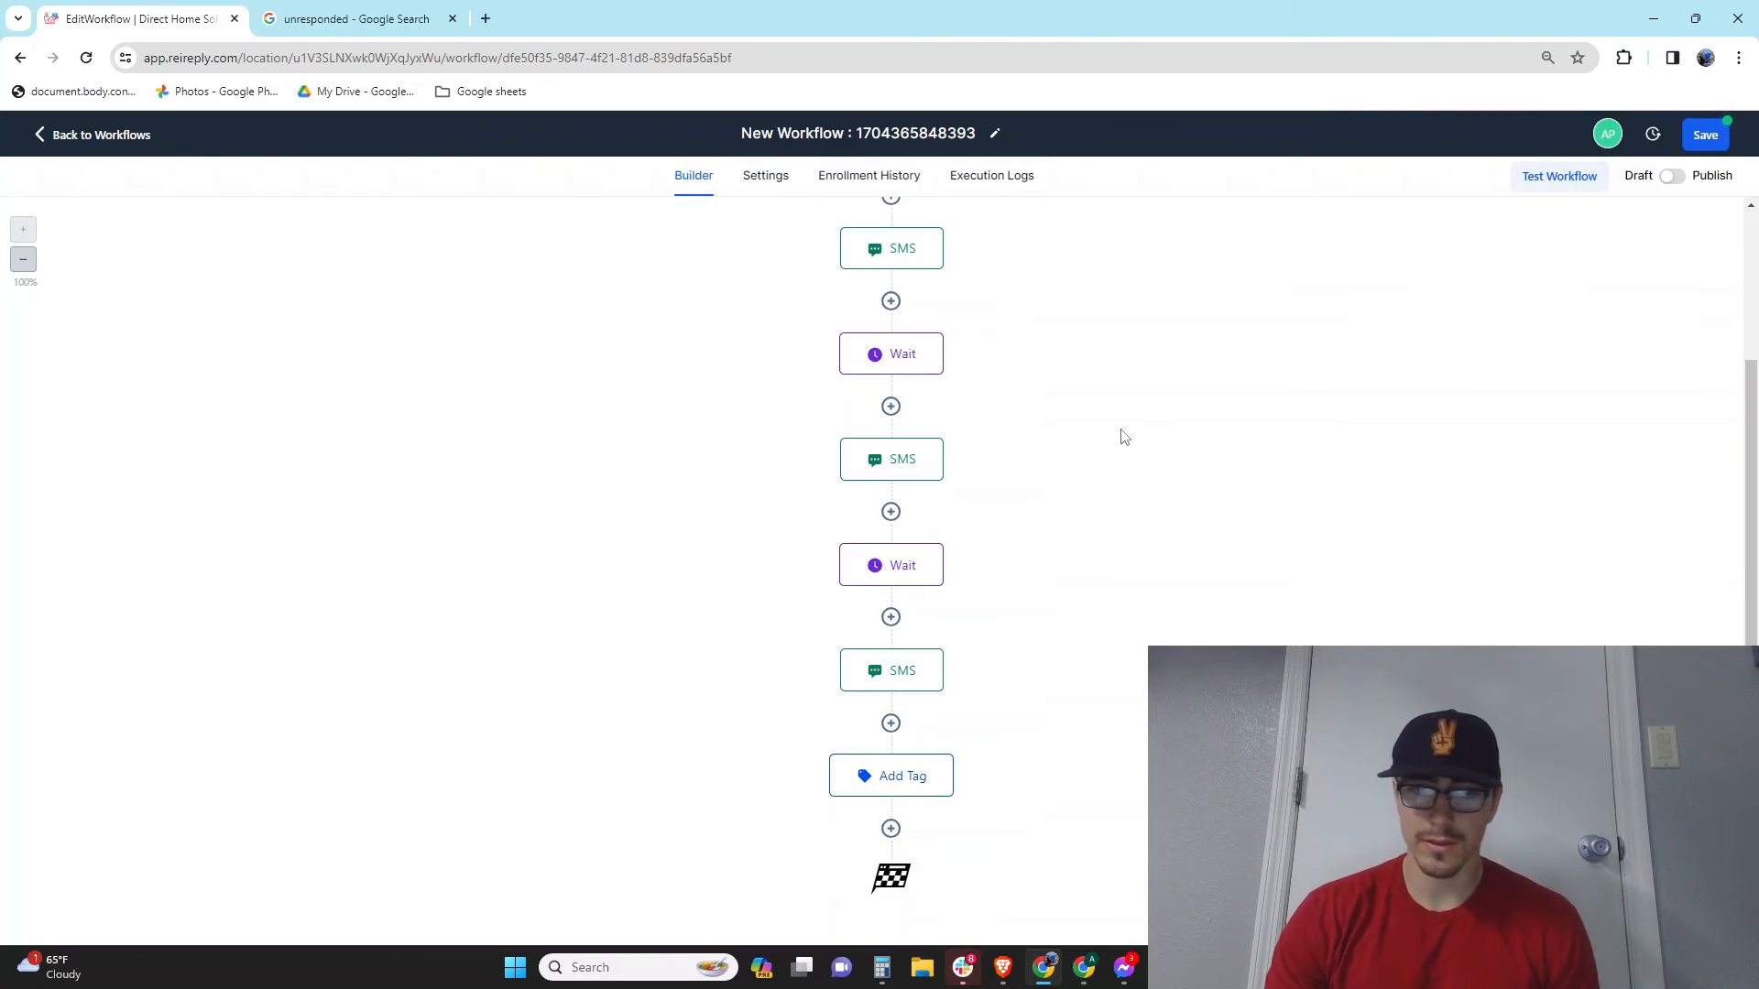
# Step: Add a new step below Add Tag and browse the list of available actions
pyautogui.click(890, 828)
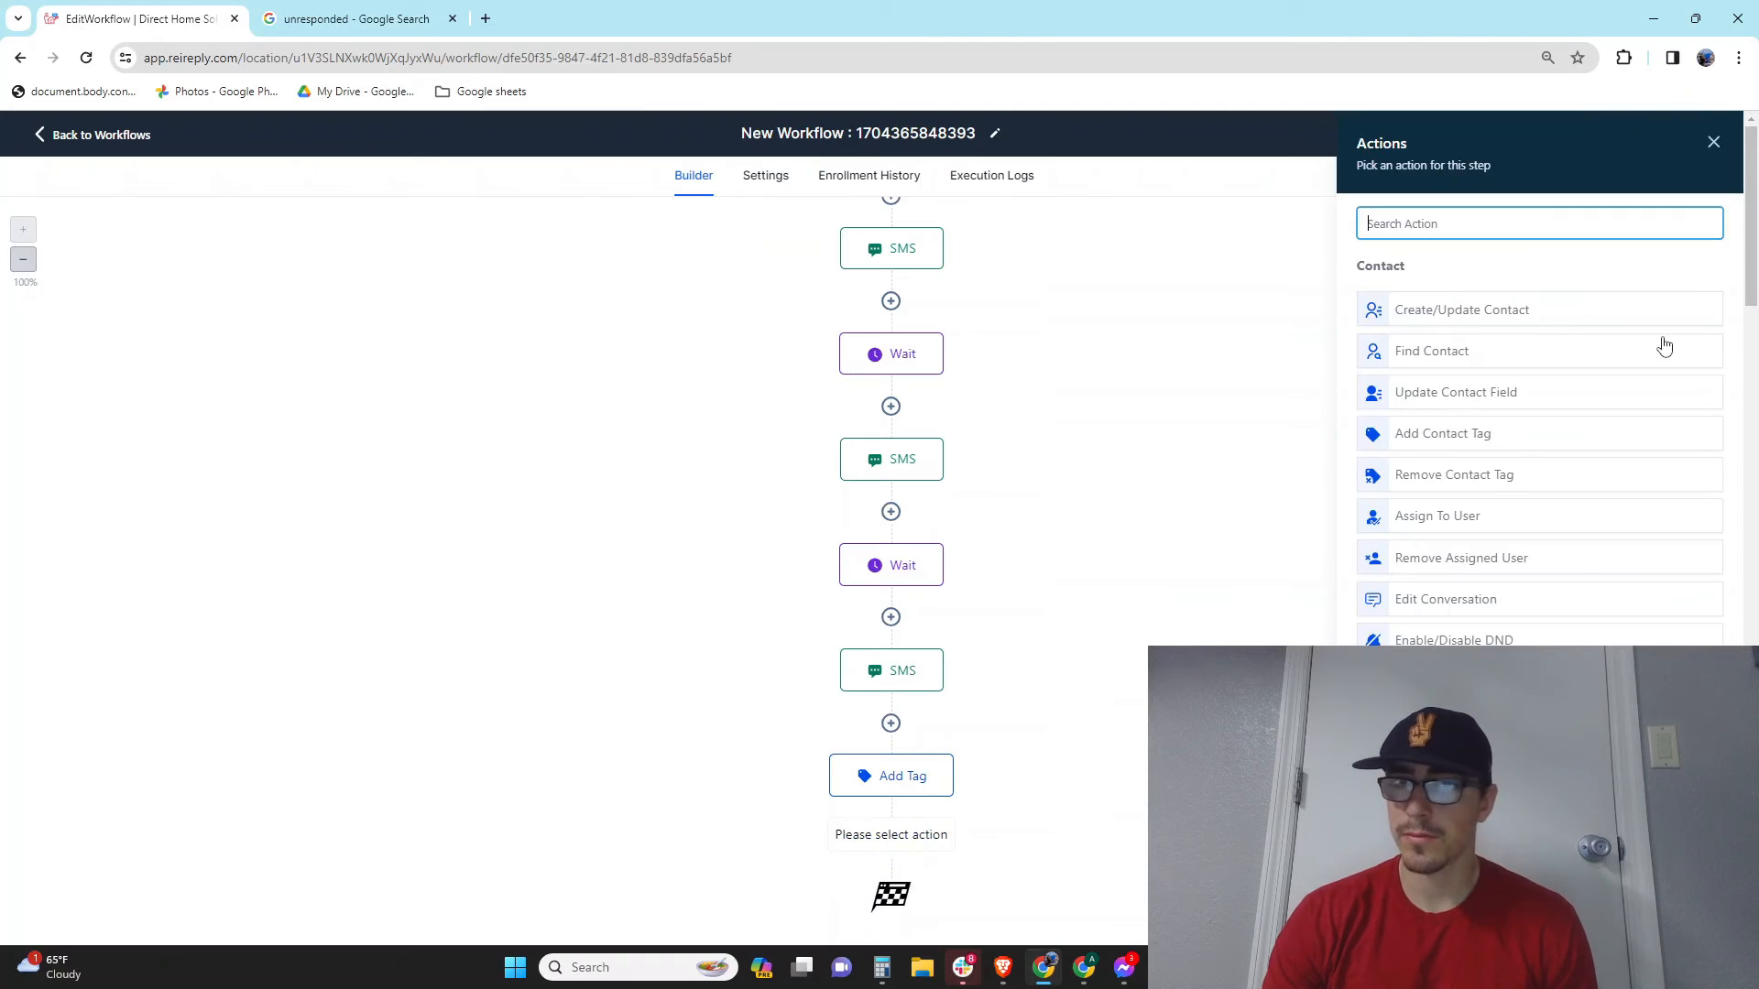
pyautogui.scroll(-1, 1554, 491)
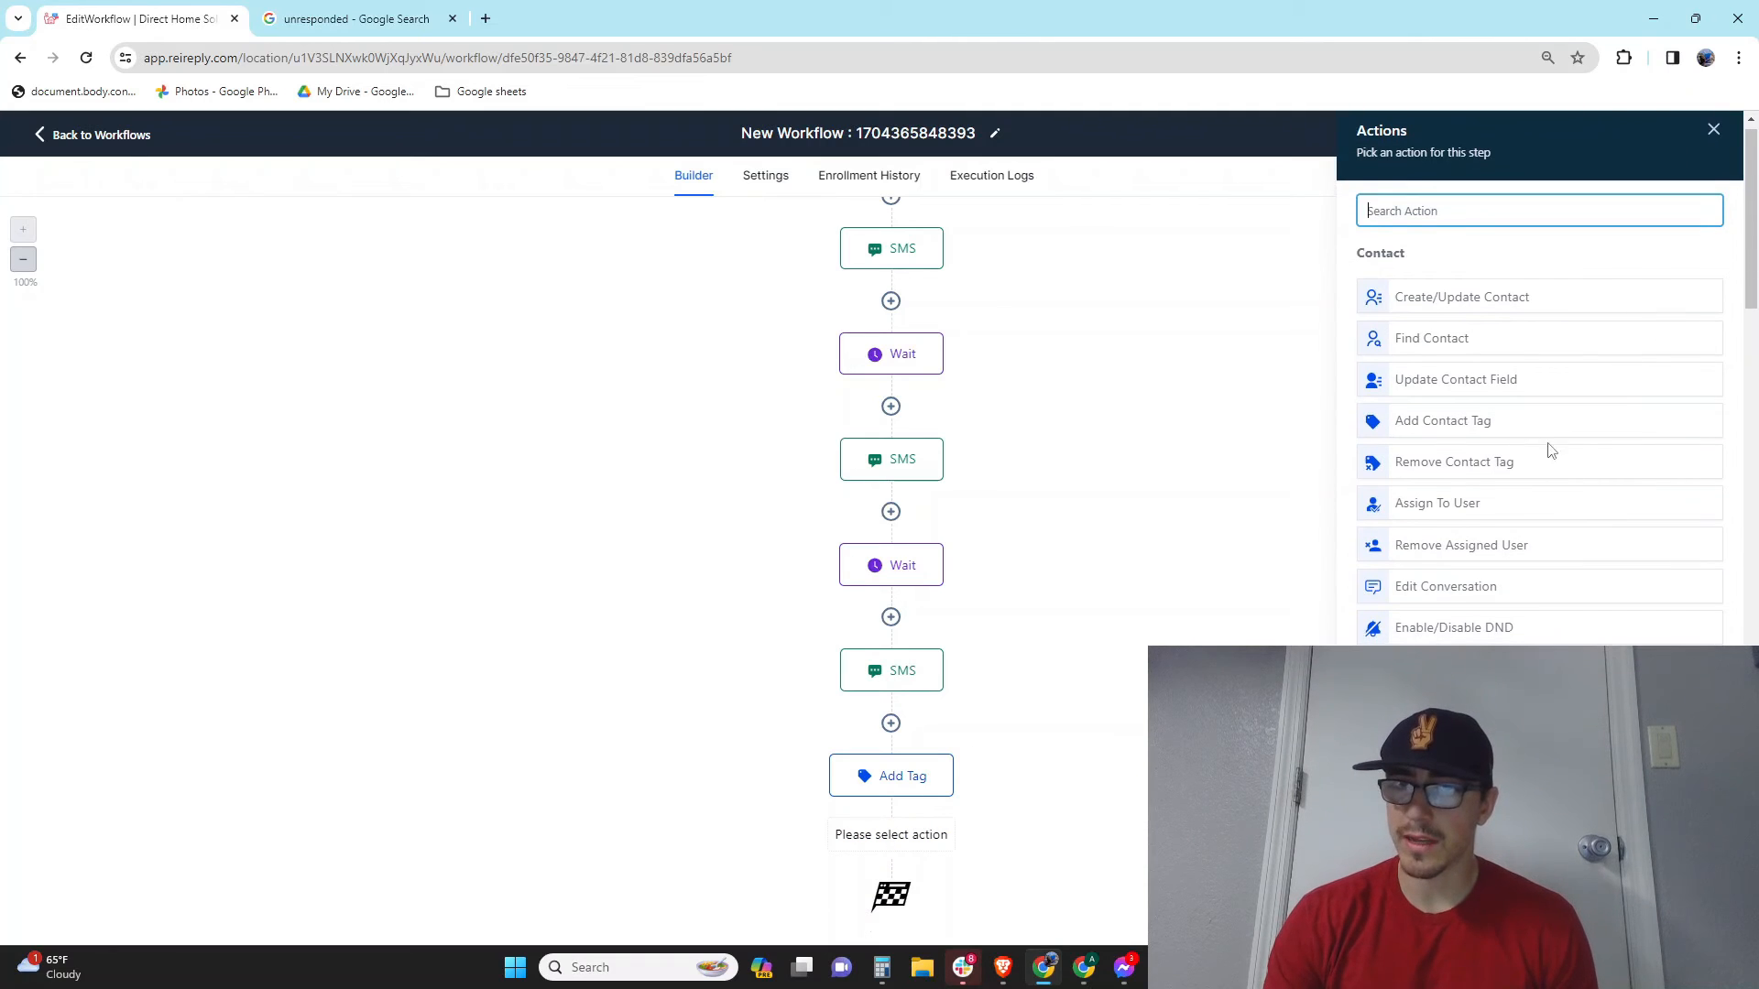
pyautogui.scroll(-1, 1589, 518)
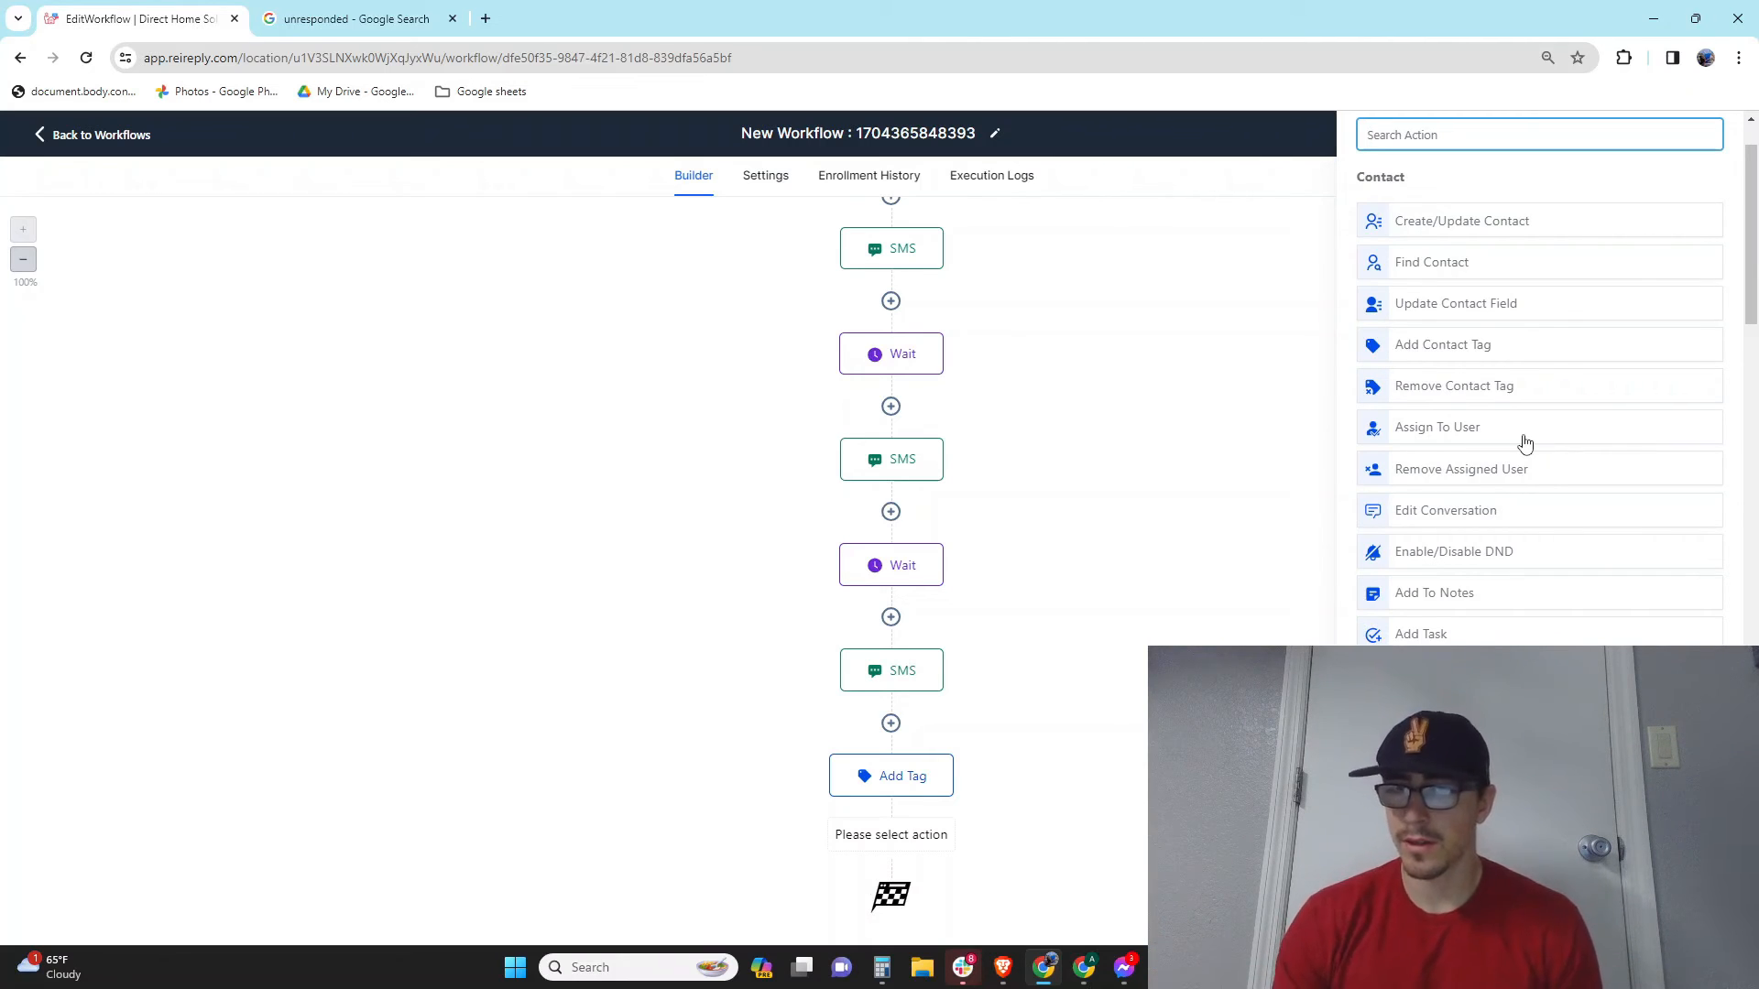
pyautogui.scroll(-3, 1525, 444)
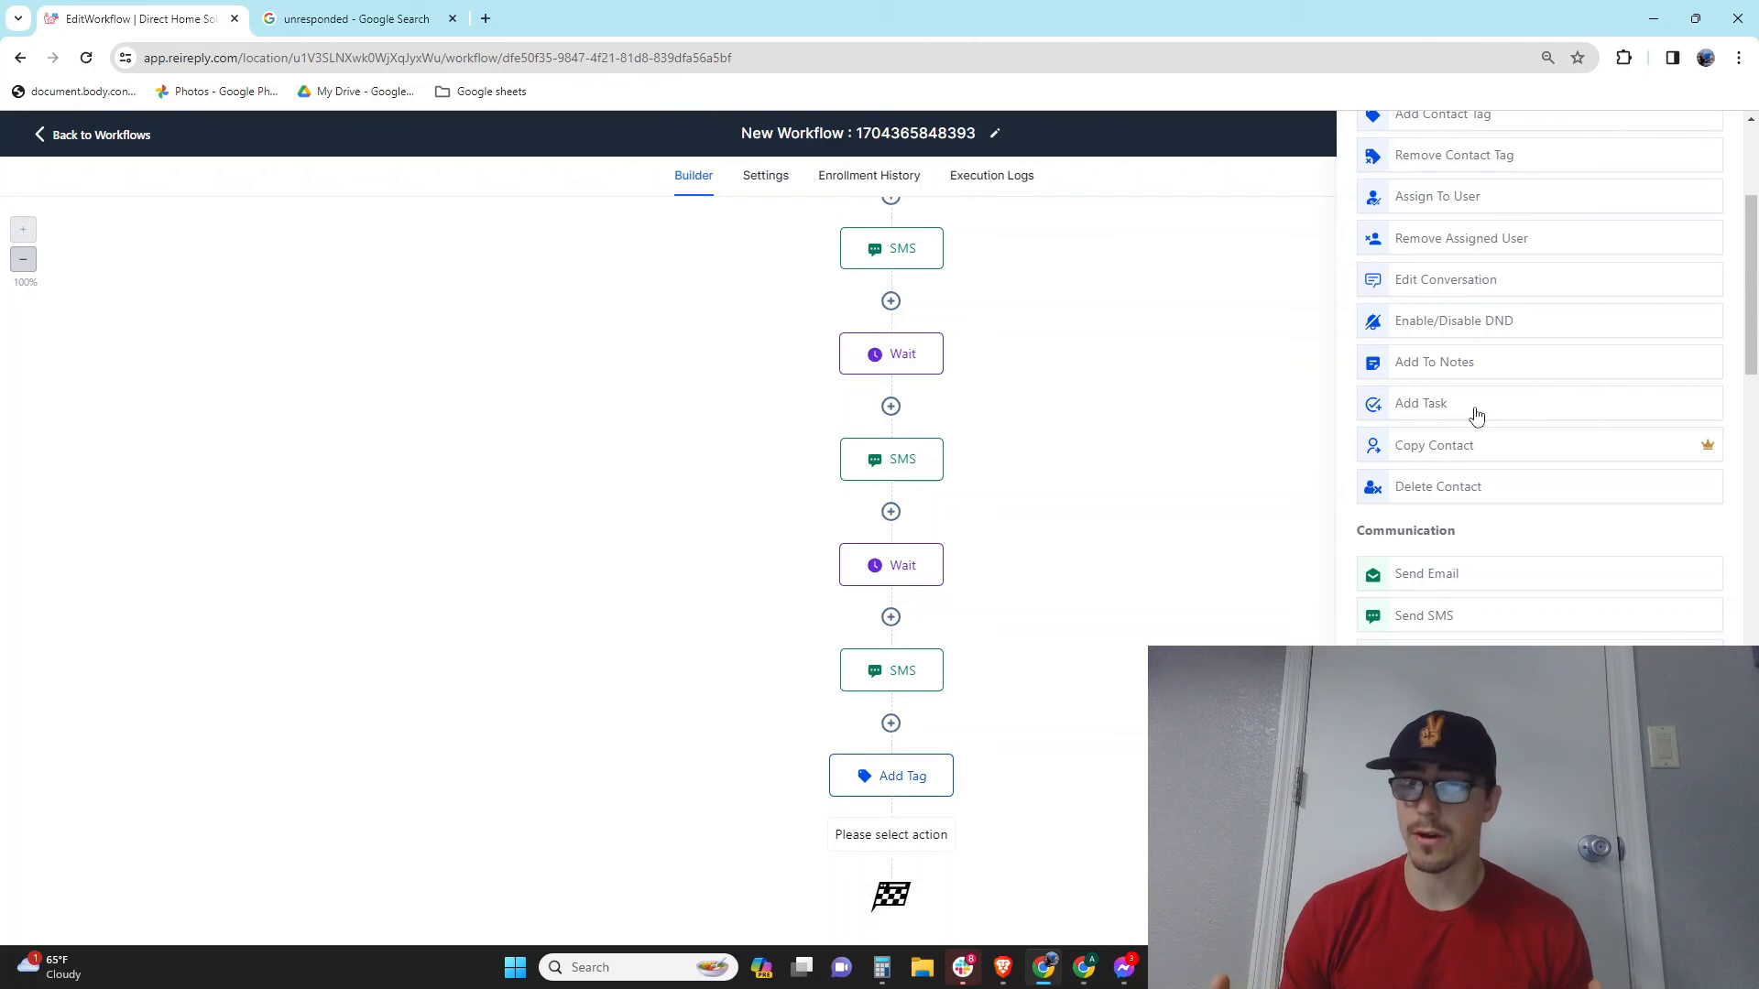
pyautogui.scroll(-1, 1476, 415)
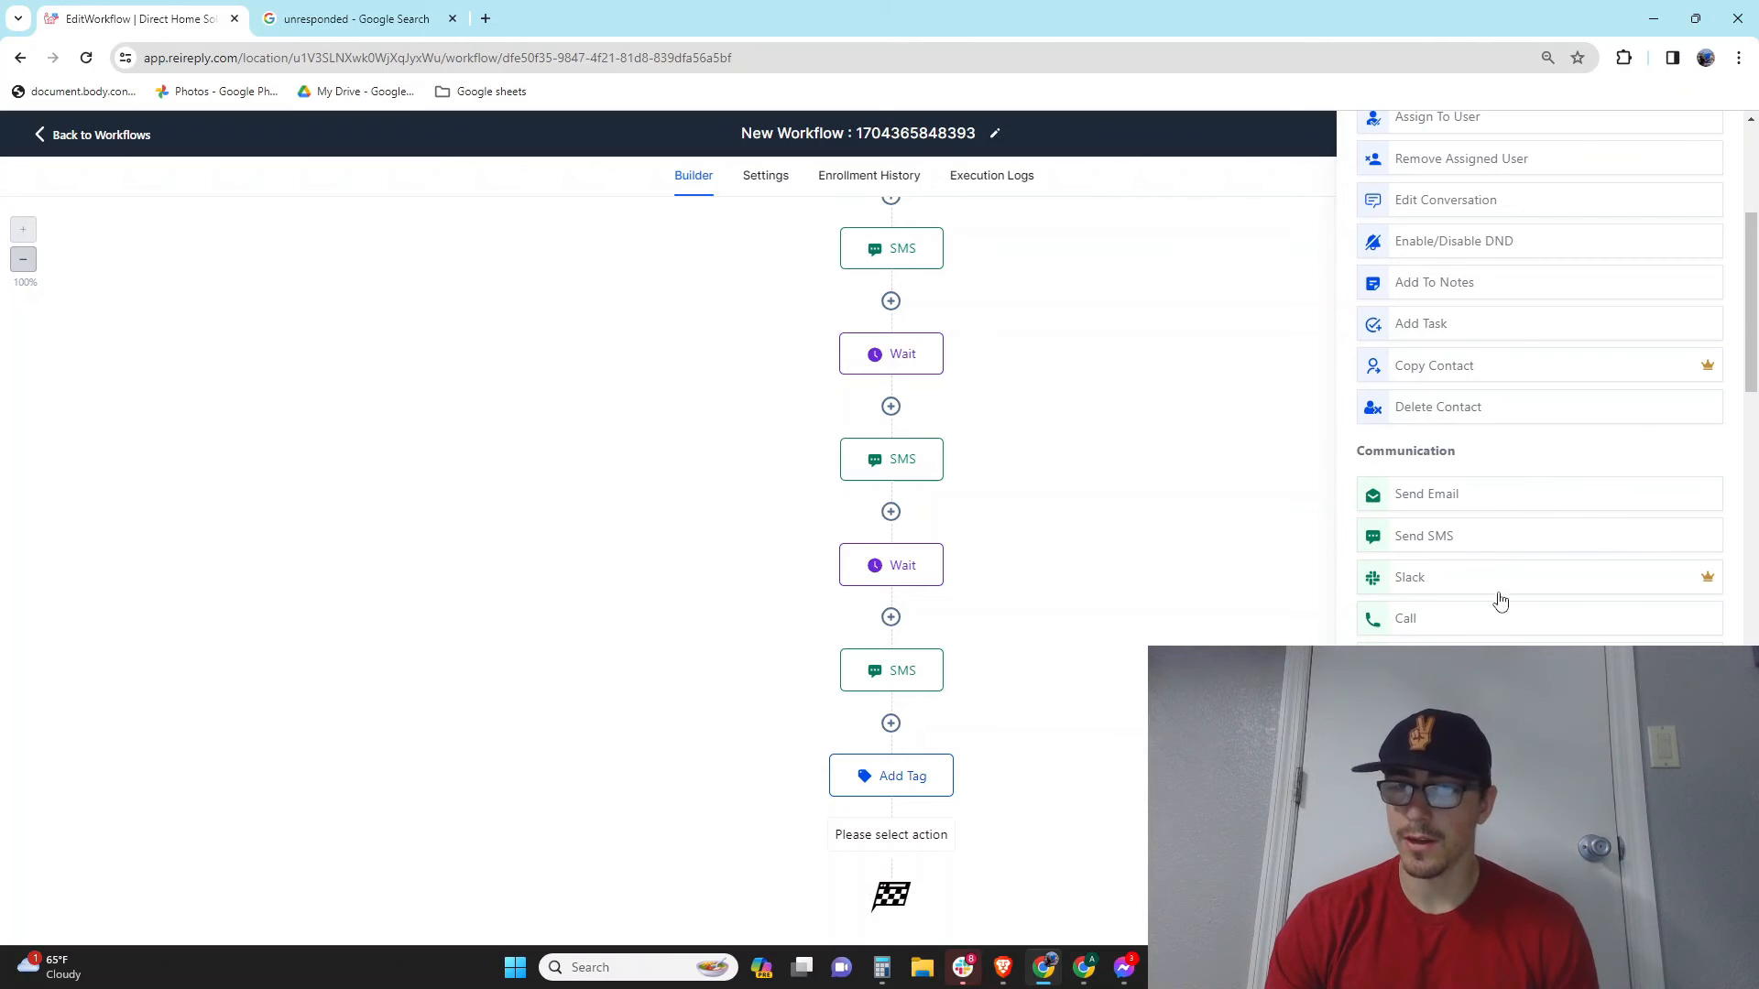
pyautogui.scroll(-1, 1561, 584)
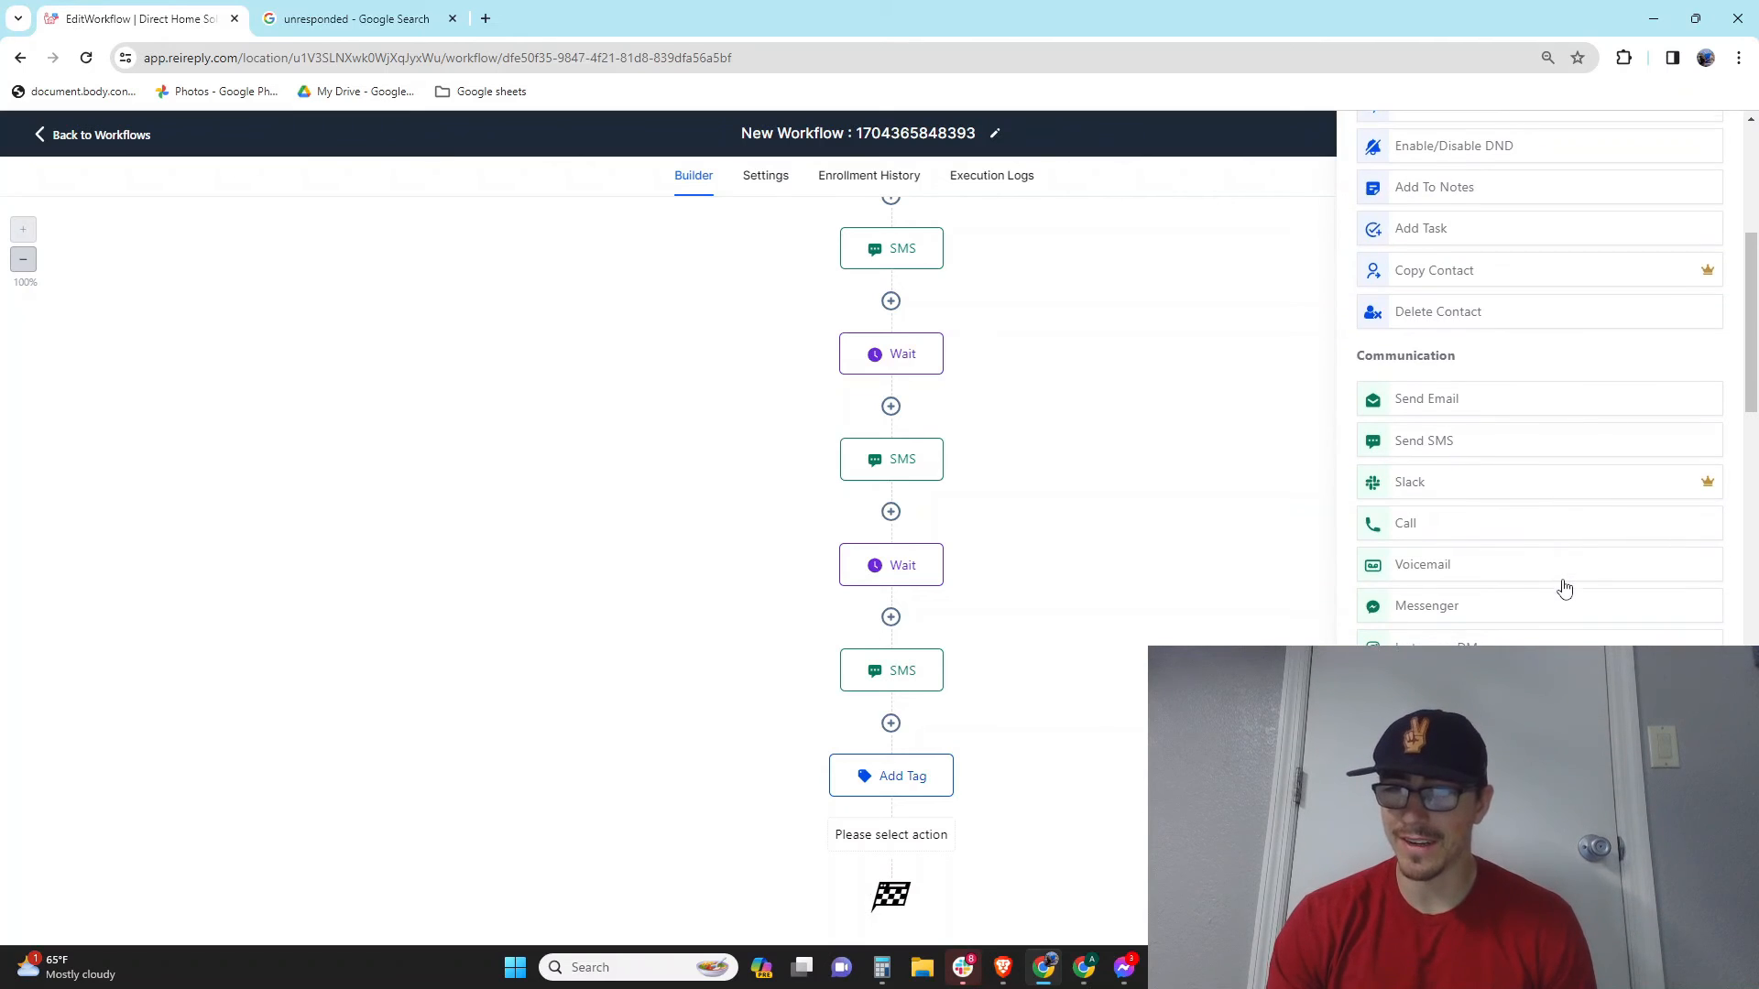
pyautogui.scroll(-2, 1512, 568)
pyautogui.scroll(-3, 1597, 608)
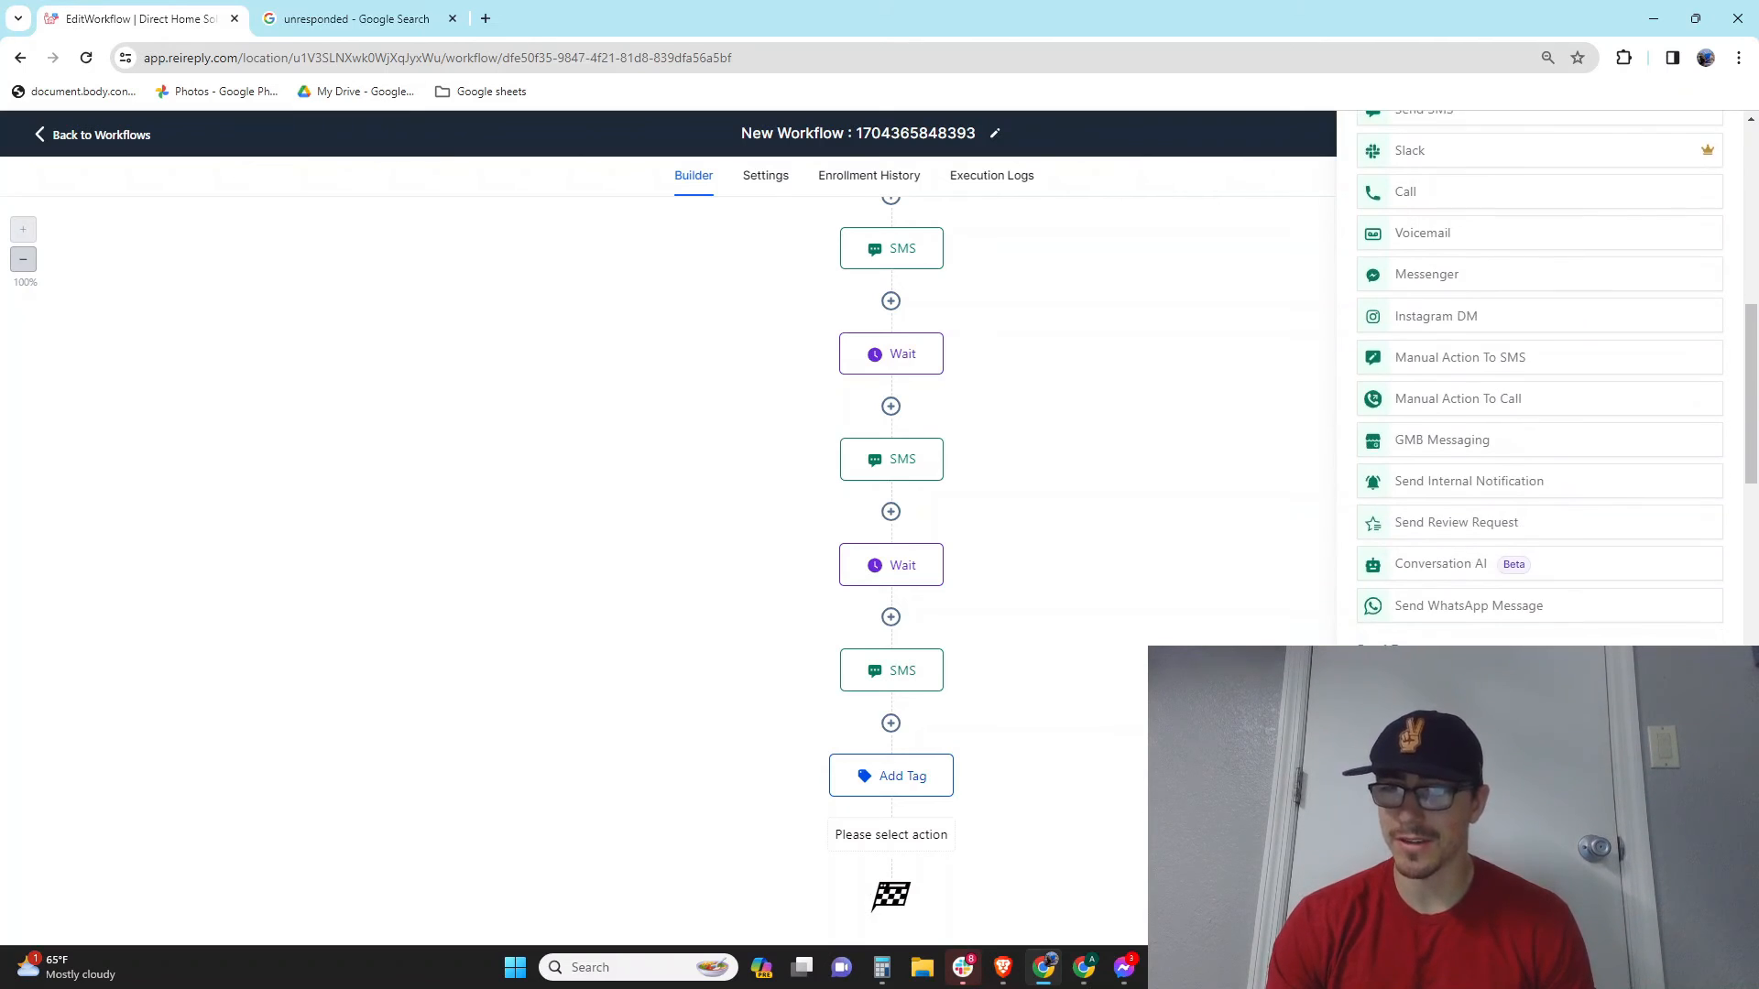
pyautogui.scroll(12, 1566, 512)
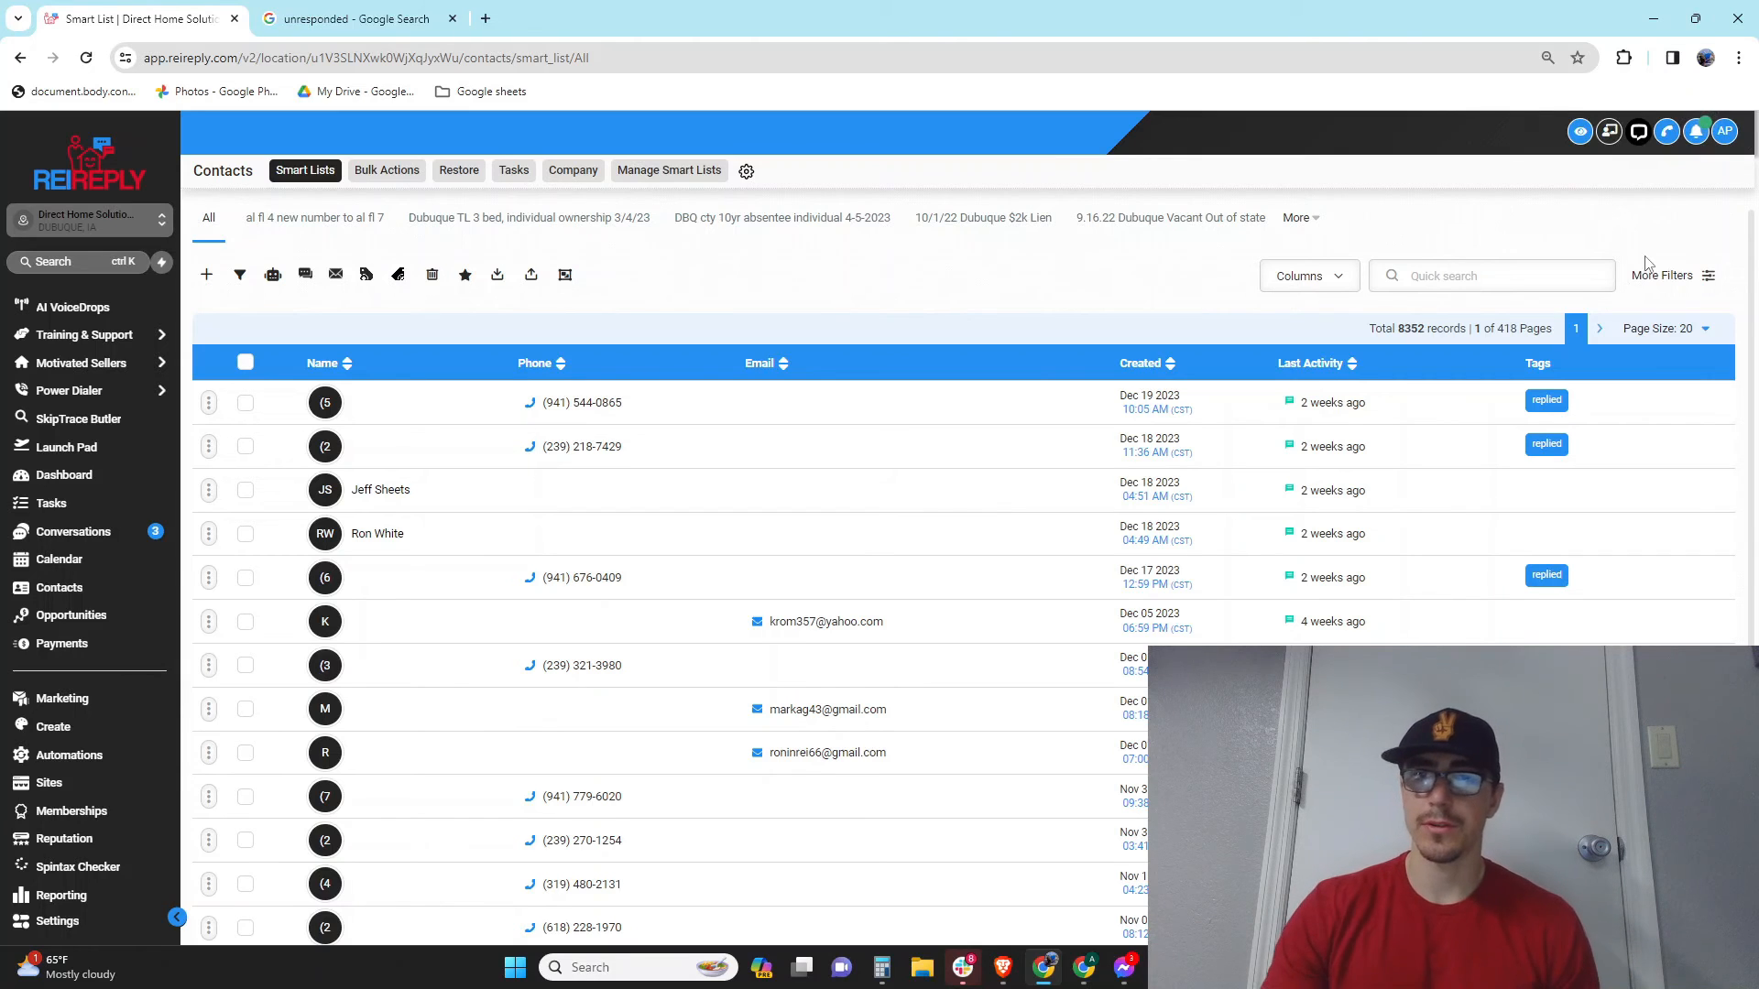
# Step: Open the '9.16.22 Dubuque Vacant Out of state' smart list and select all 18 contacts
pyautogui.click(1181, 224)
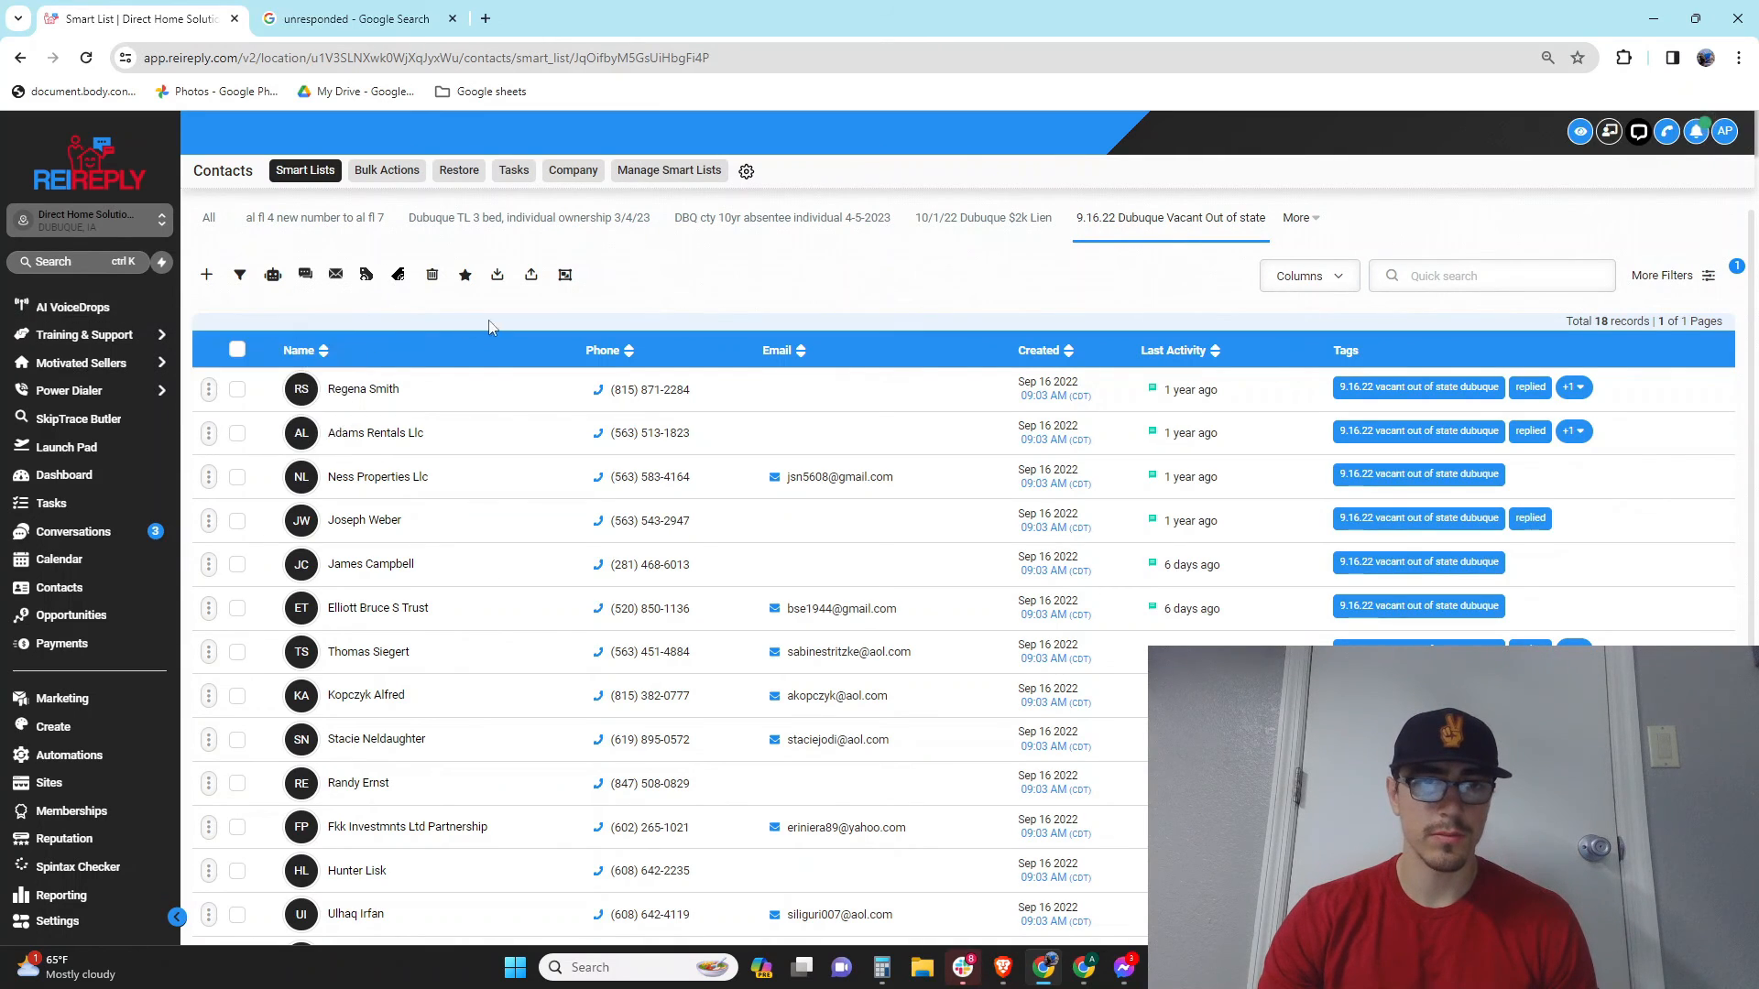
pyautogui.click(237, 349)
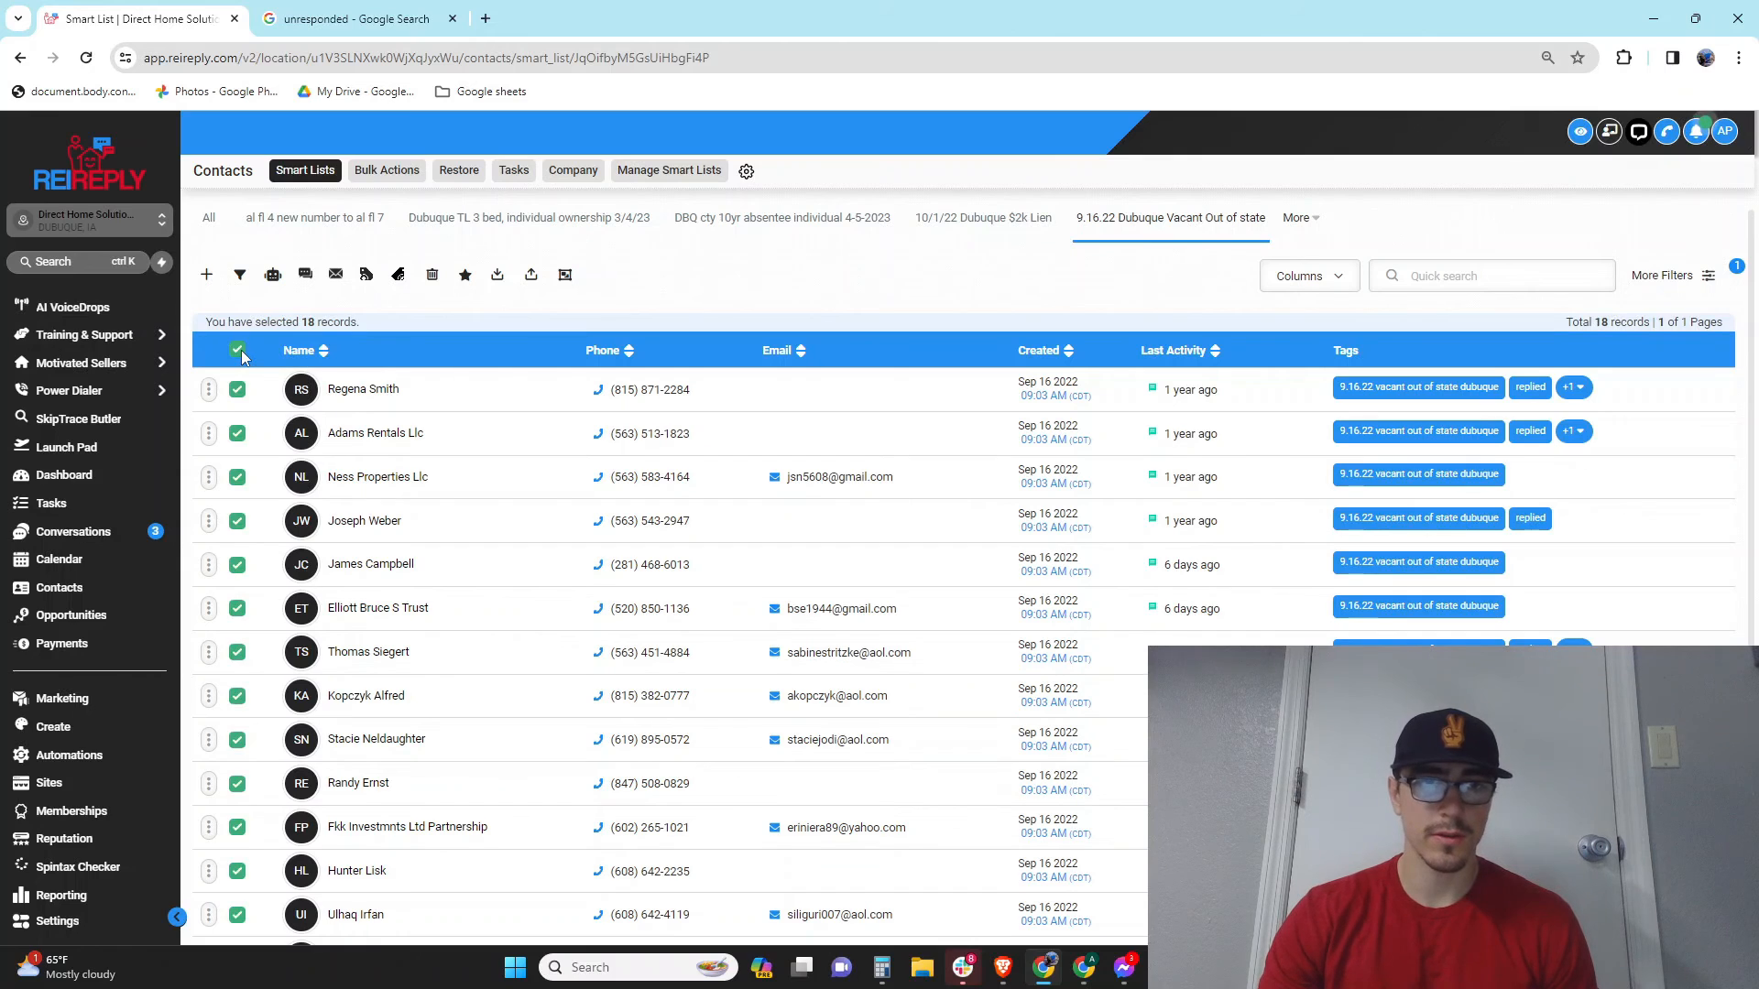
pyautogui.click(279, 278)
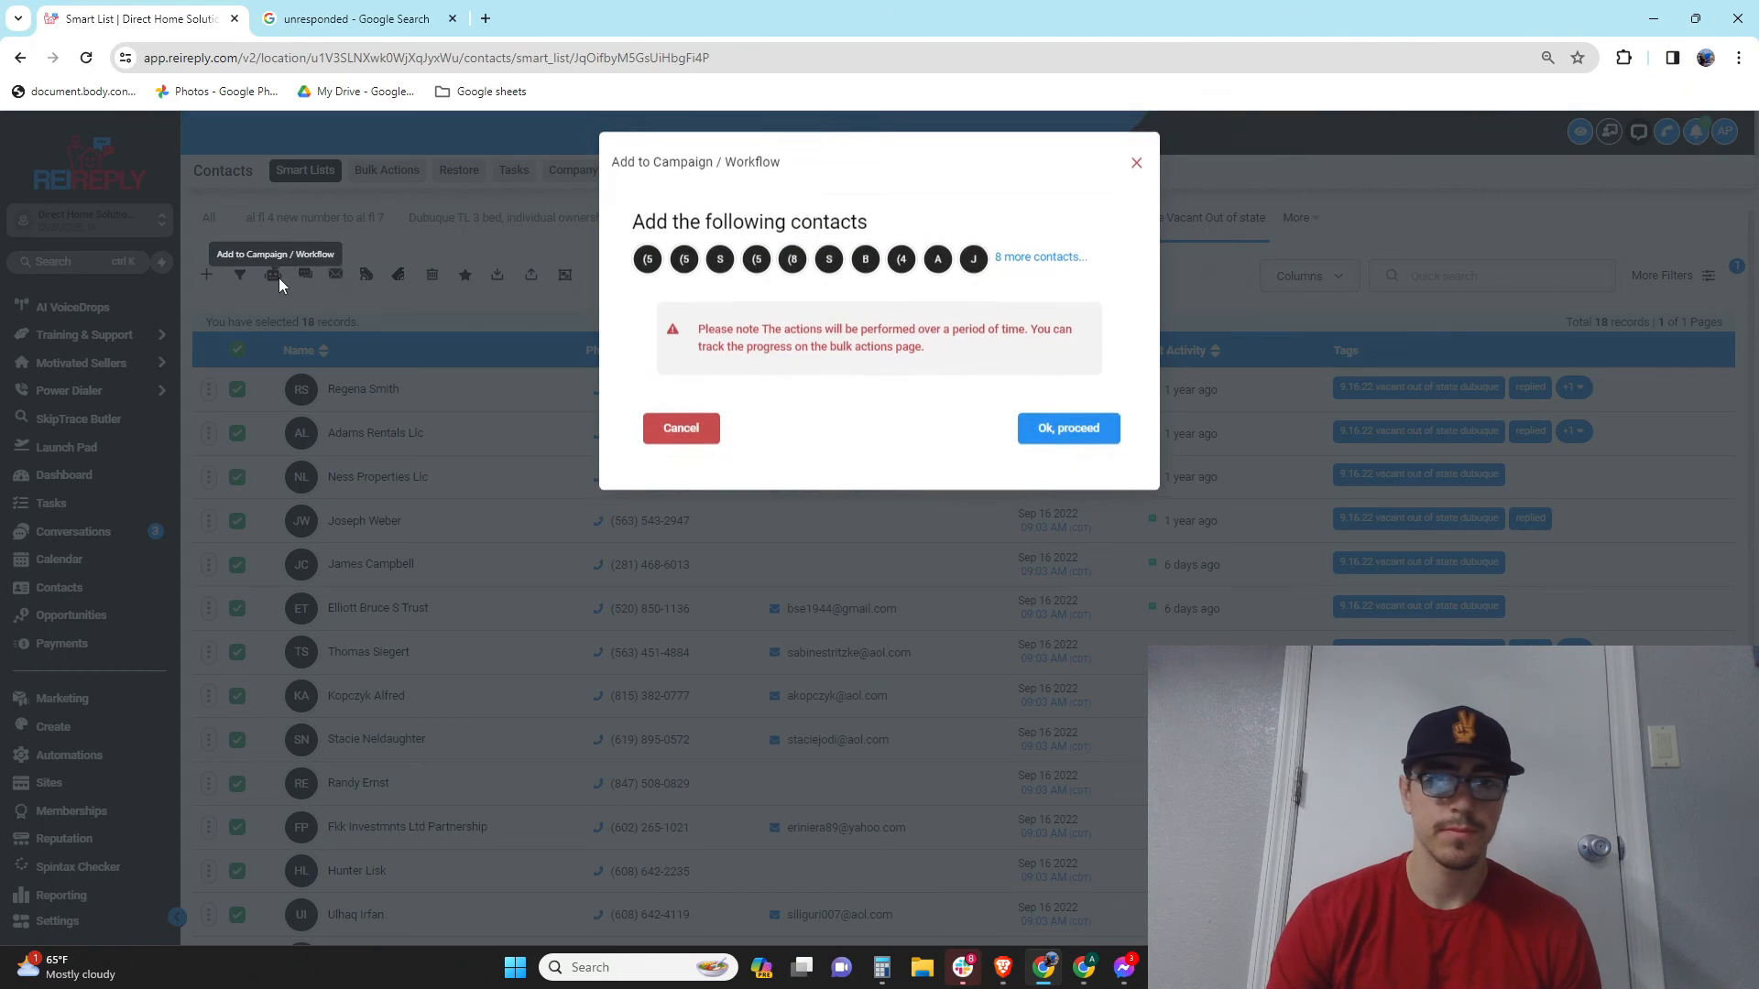
pyautogui.click(1045, 441)
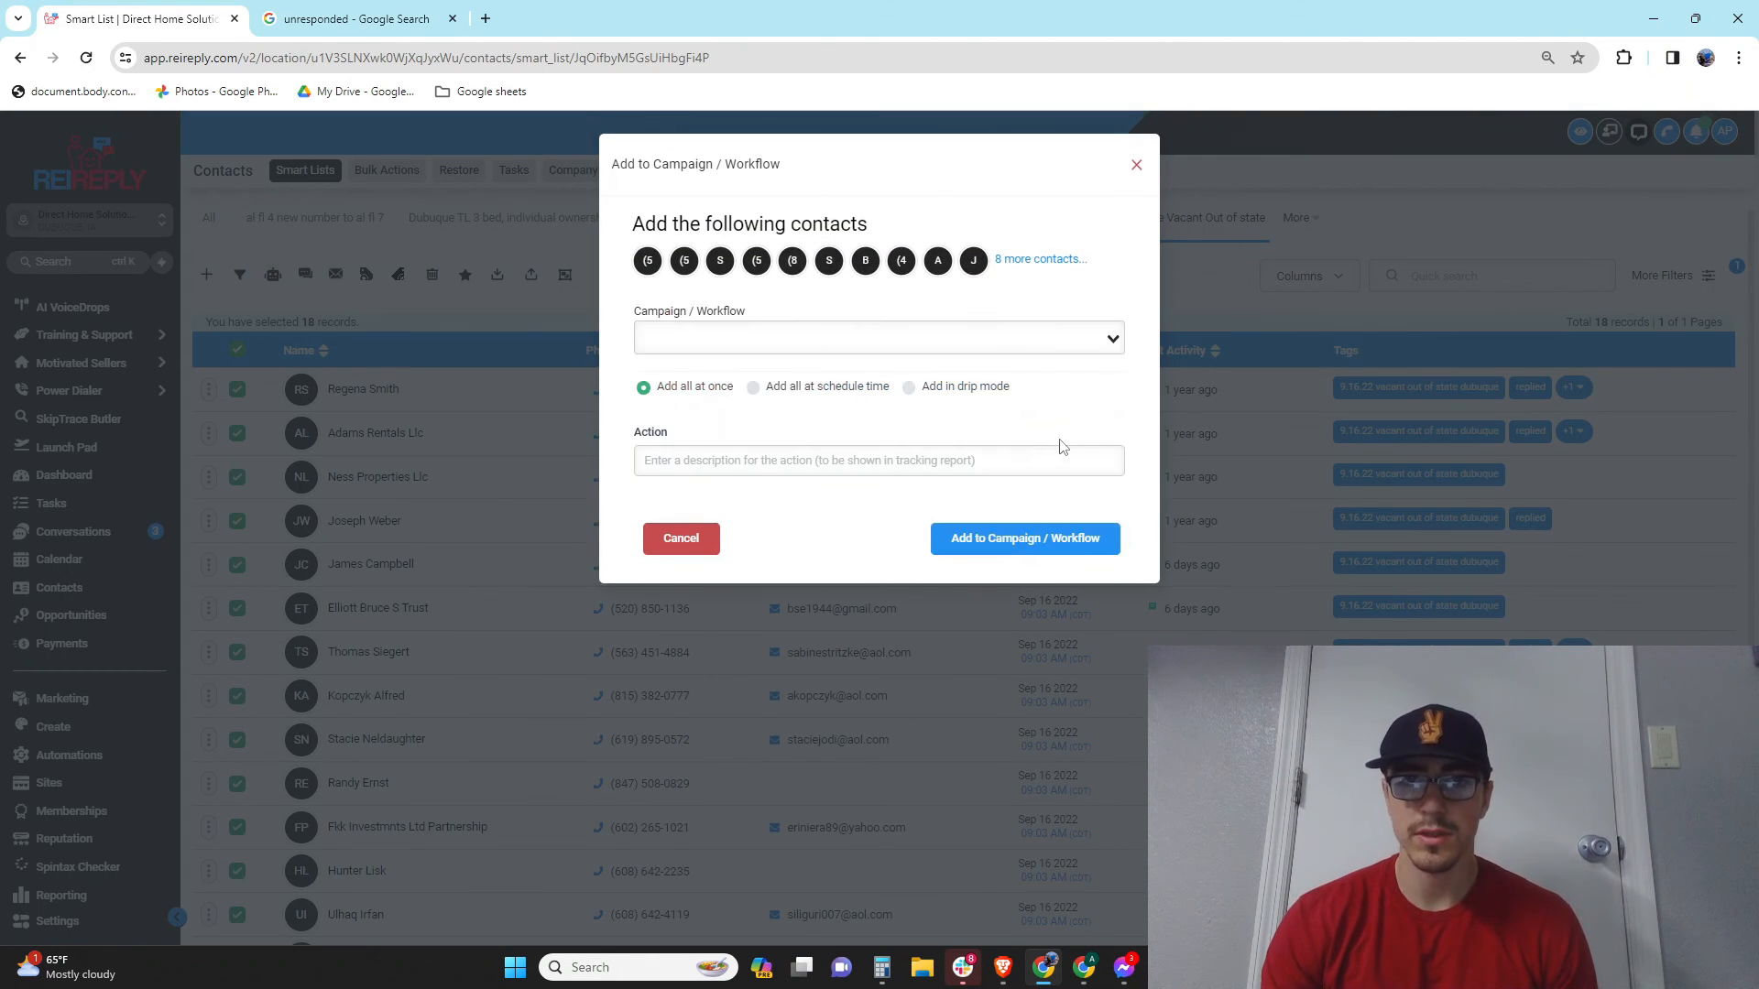
pyautogui.click(811, 334)
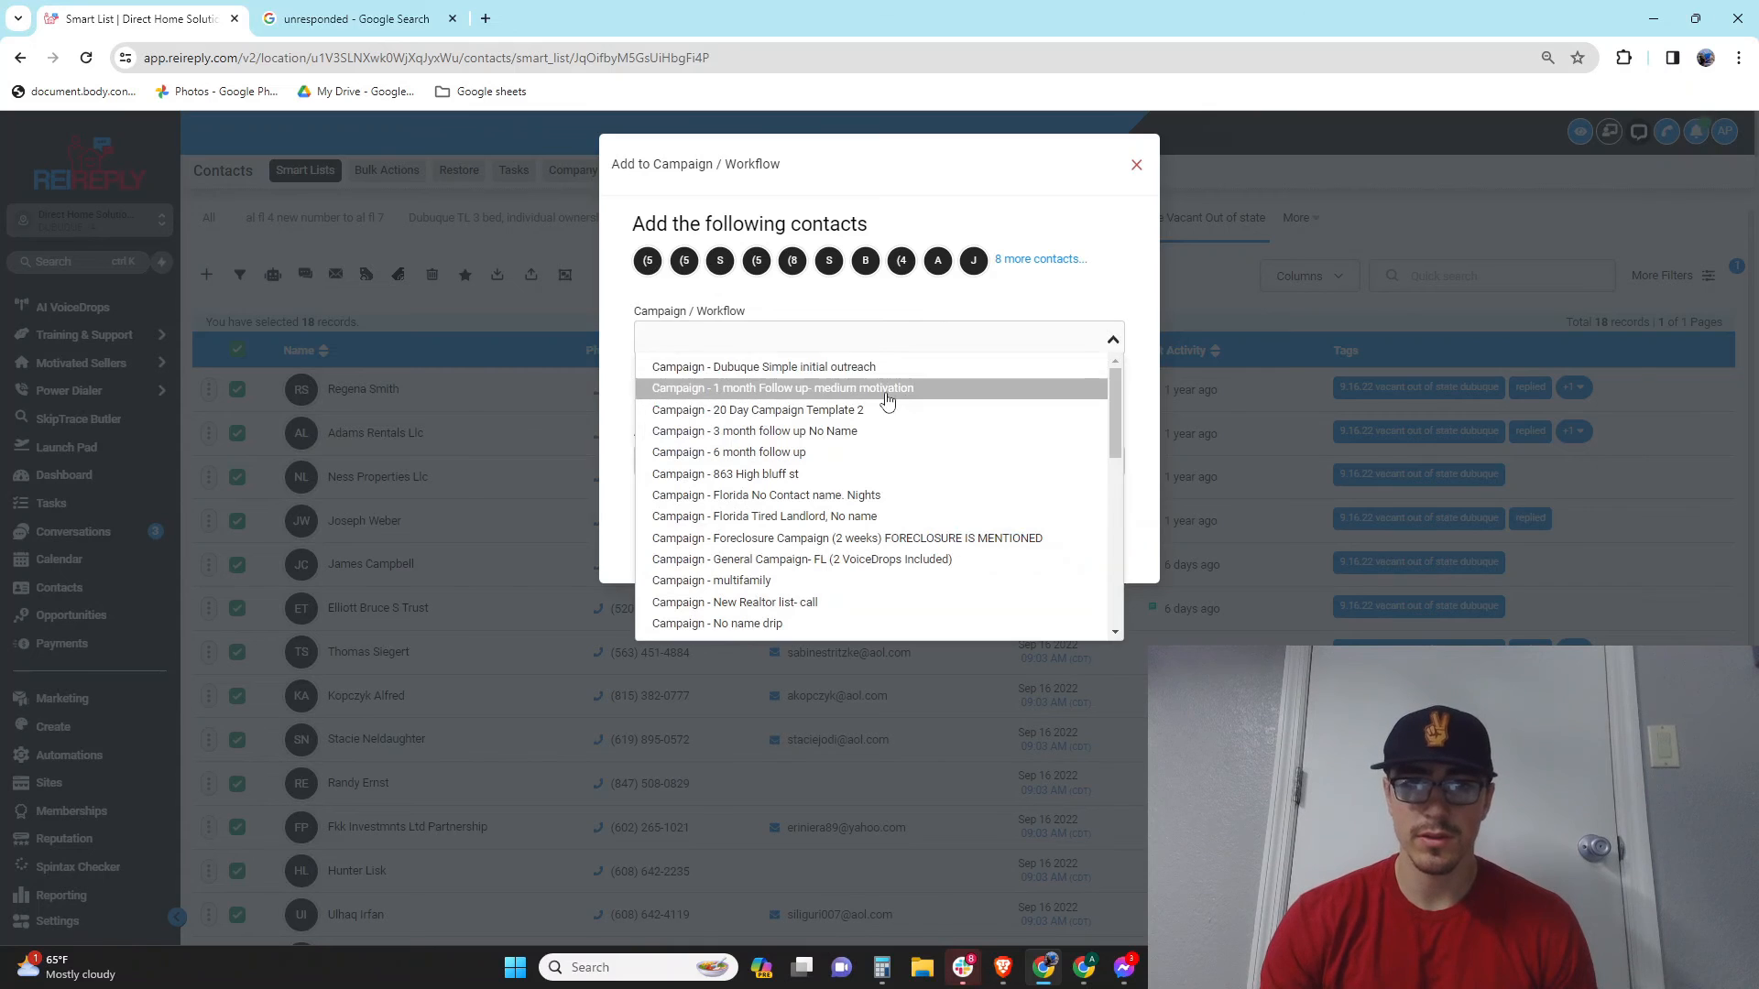
pyautogui.scroll(-3, 877, 565)
pyautogui.scroll(-5, 877, 565)
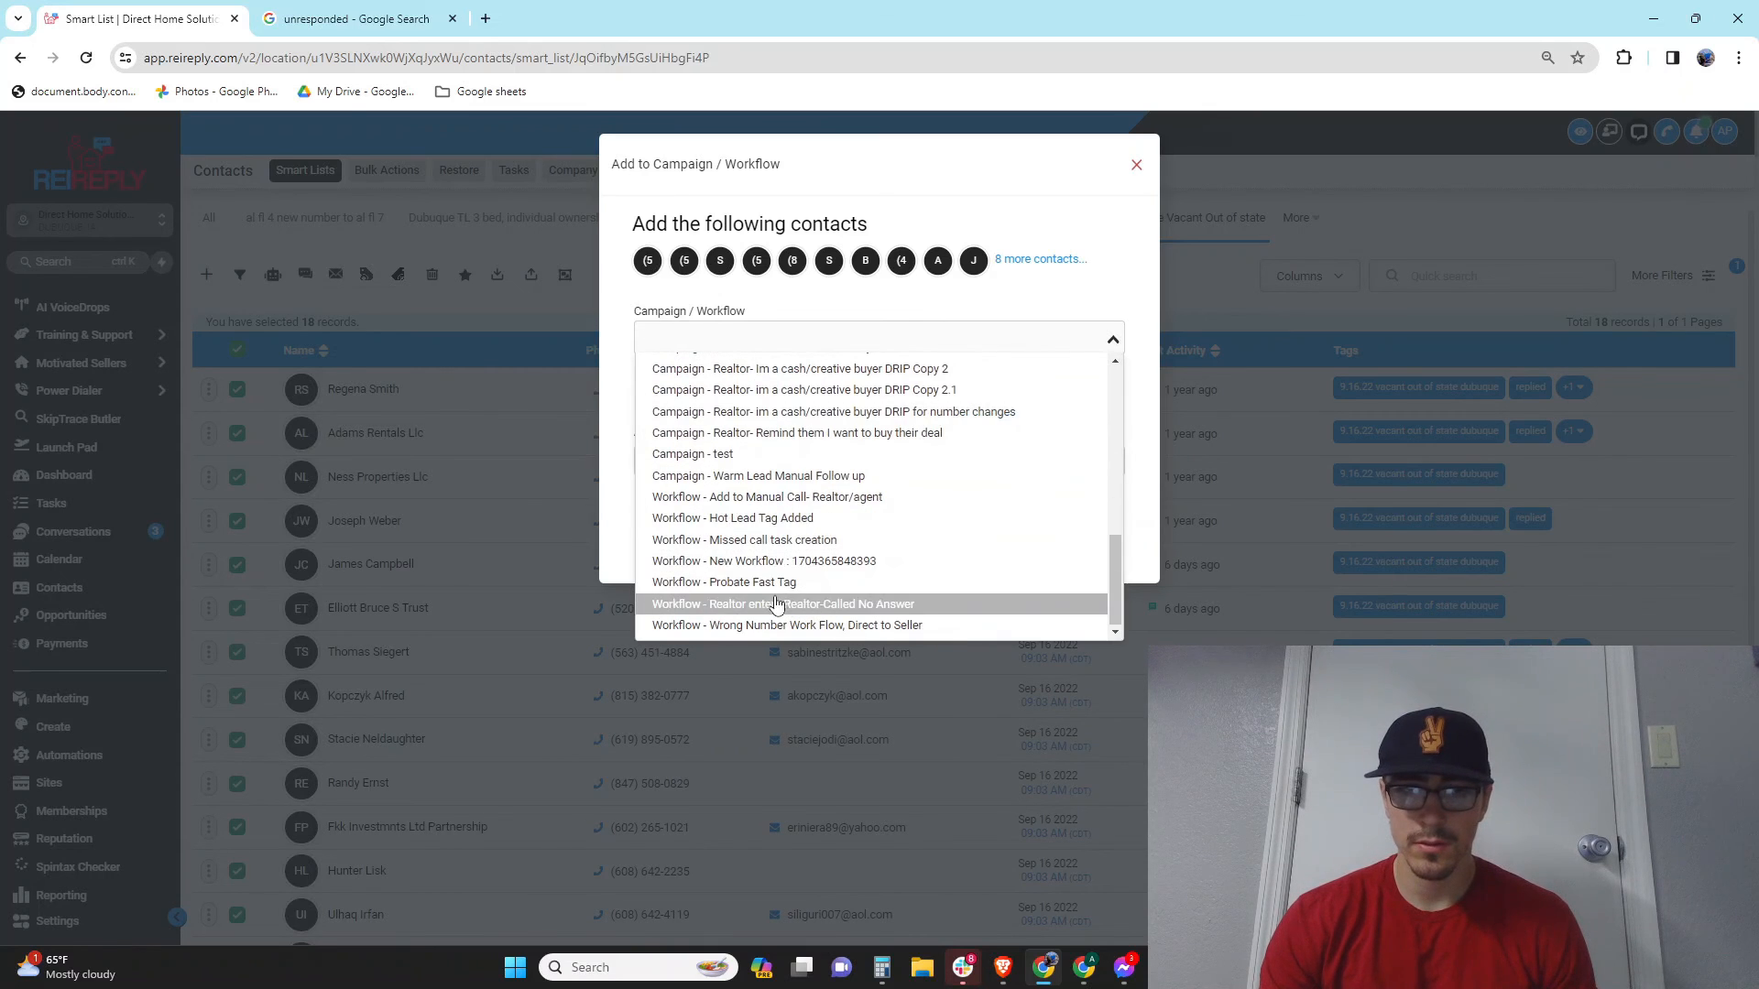
pyautogui.click(852, 560)
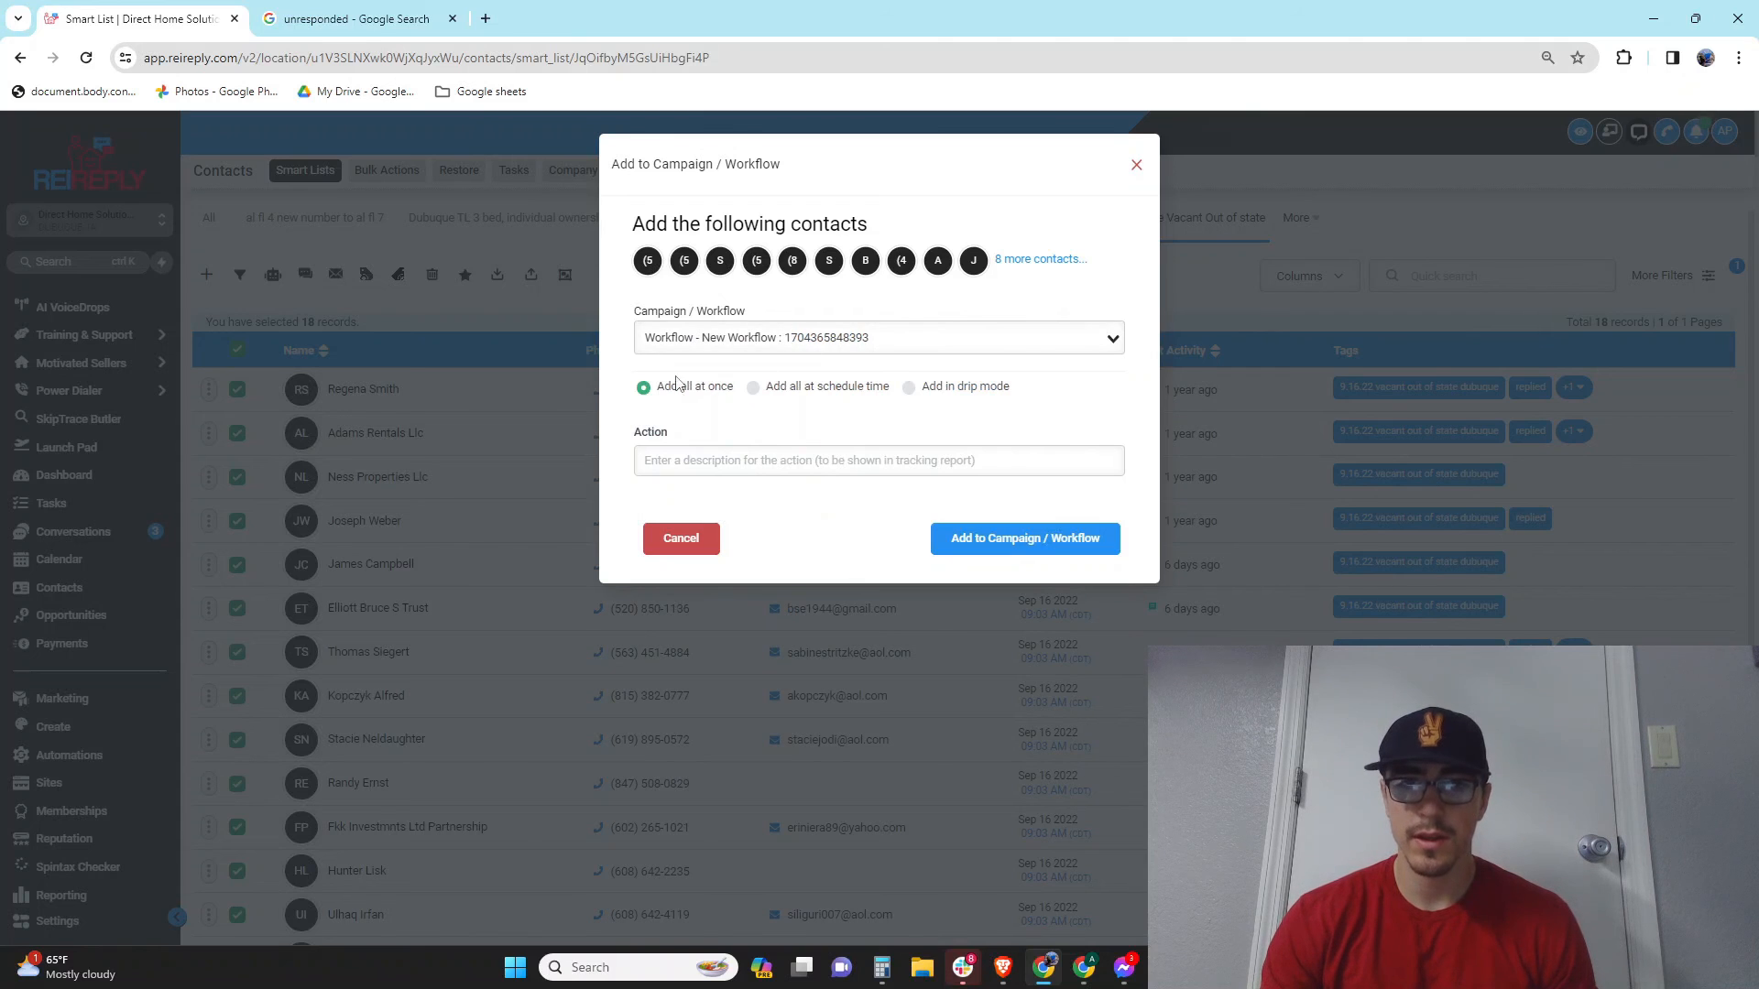
pyautogui.click(909, 387)
# Step: Set the drip start to Thu, Jan 4, 2024 7:13 AM
pyautogui.click(754, 536)
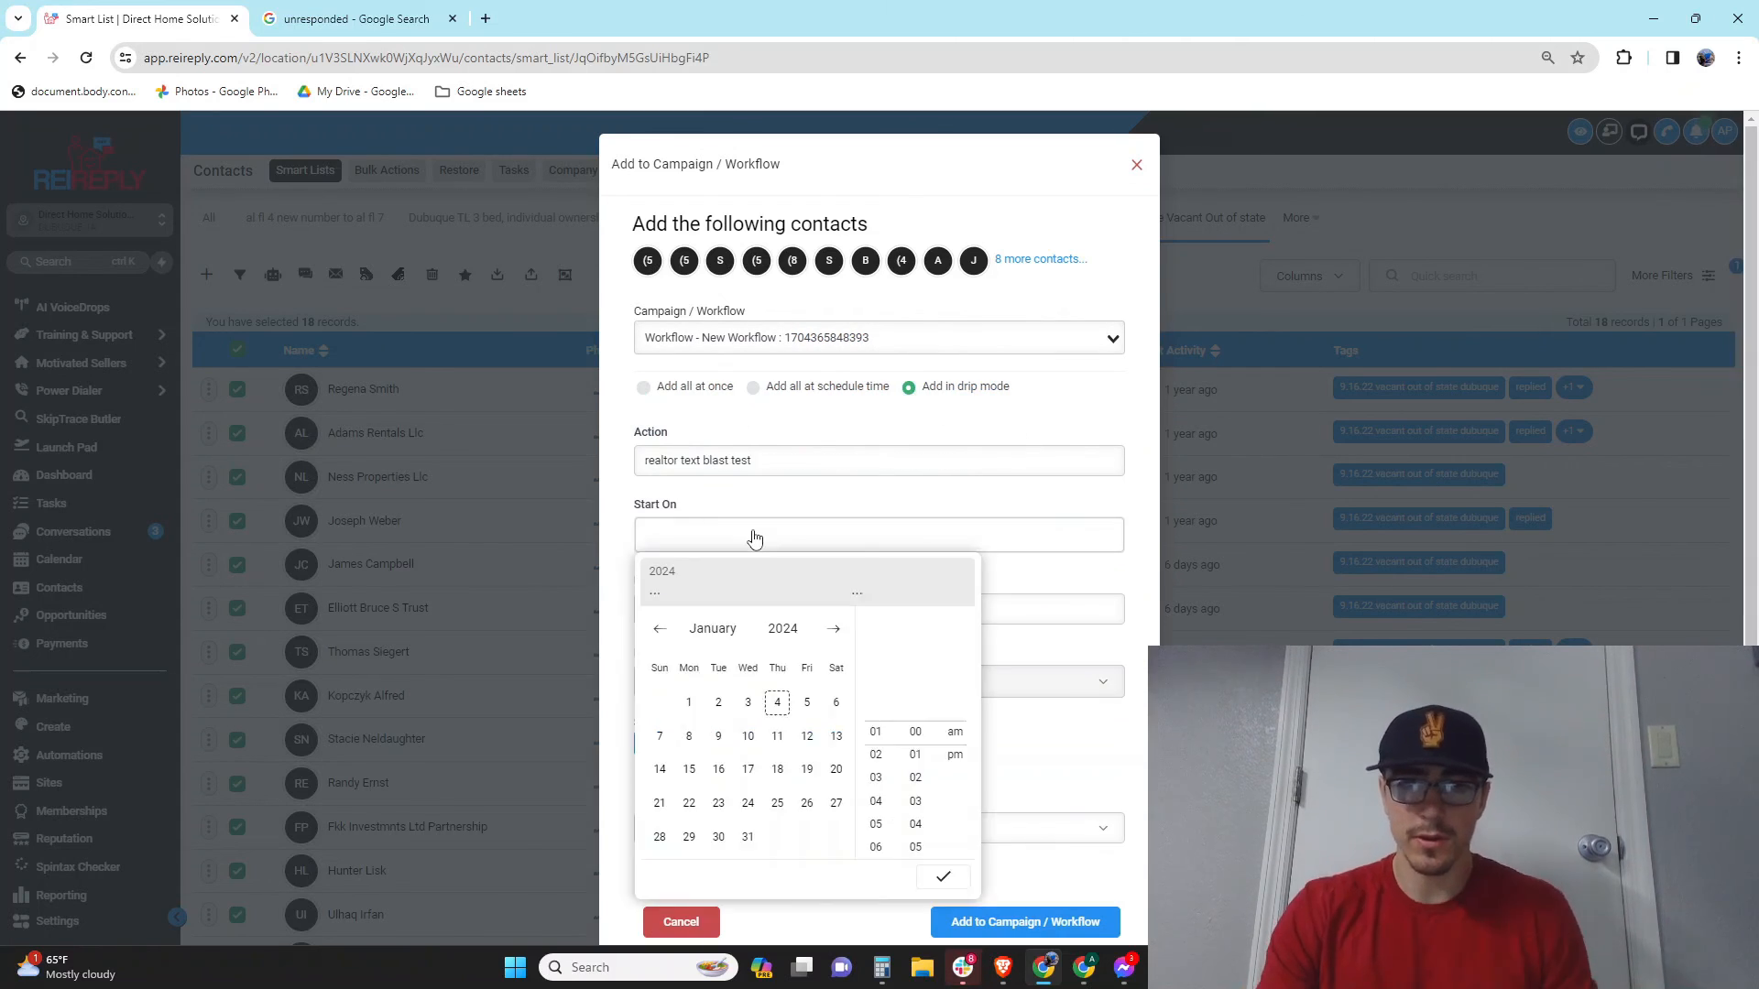
pyautogui.click(780, 704)
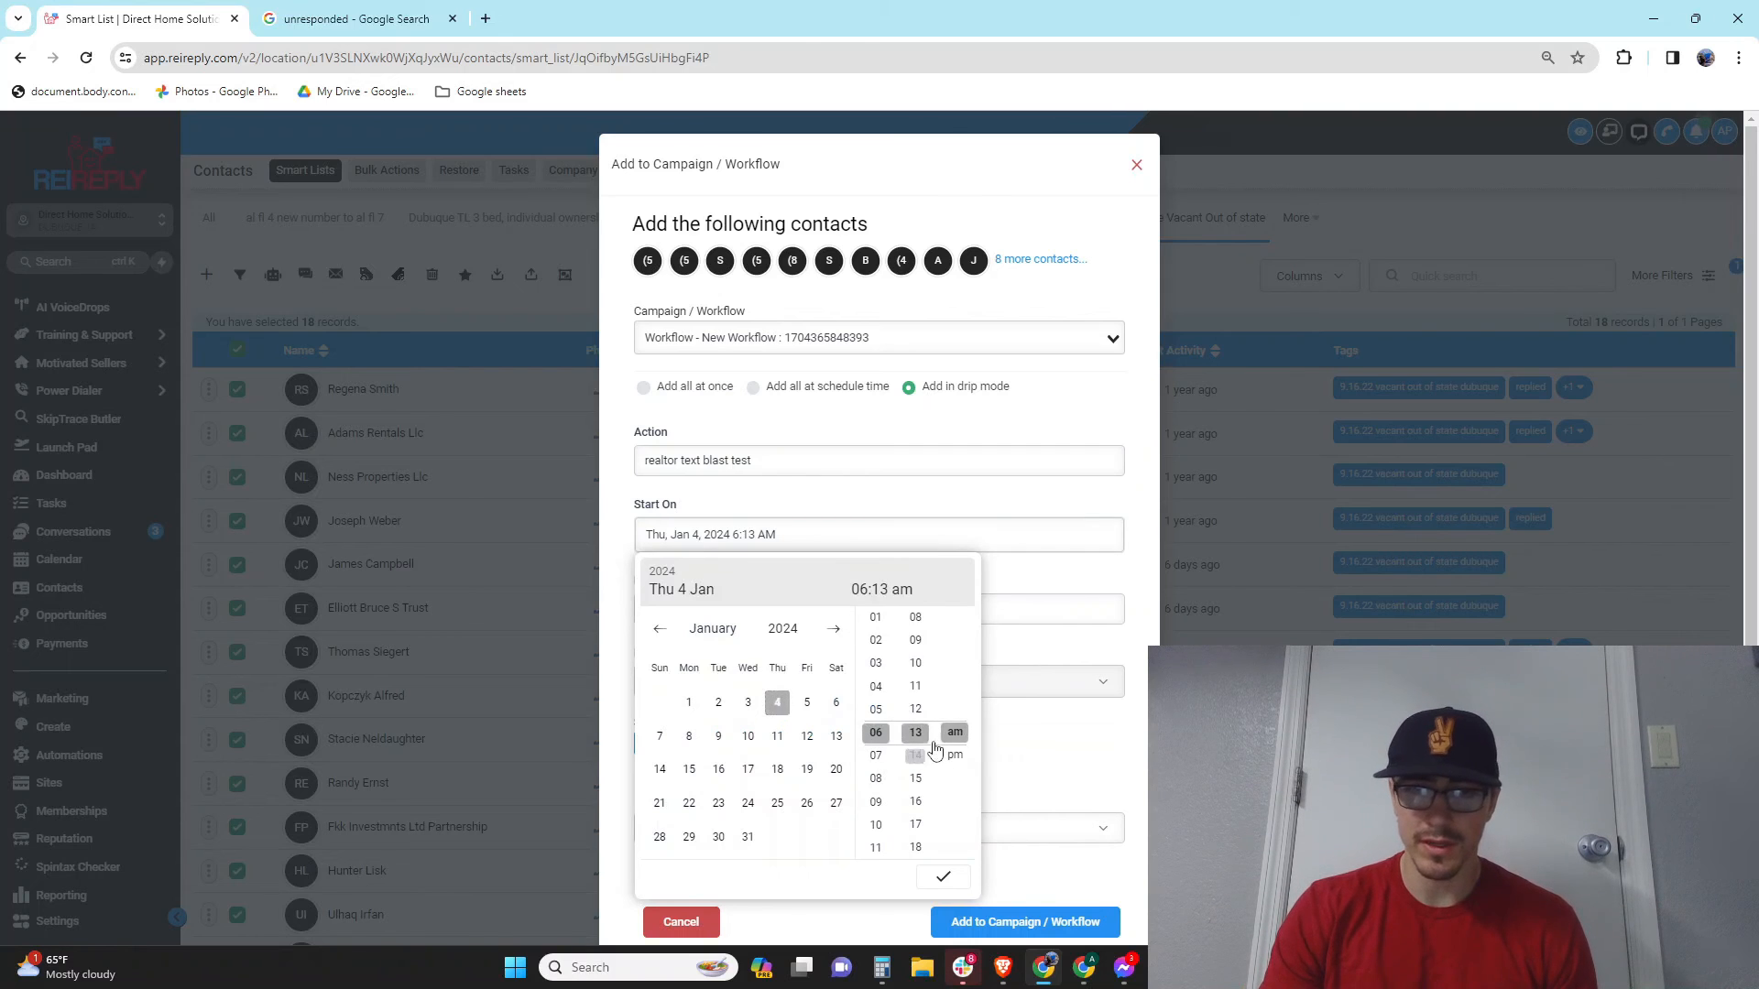
pyautogui.click(757, 561)
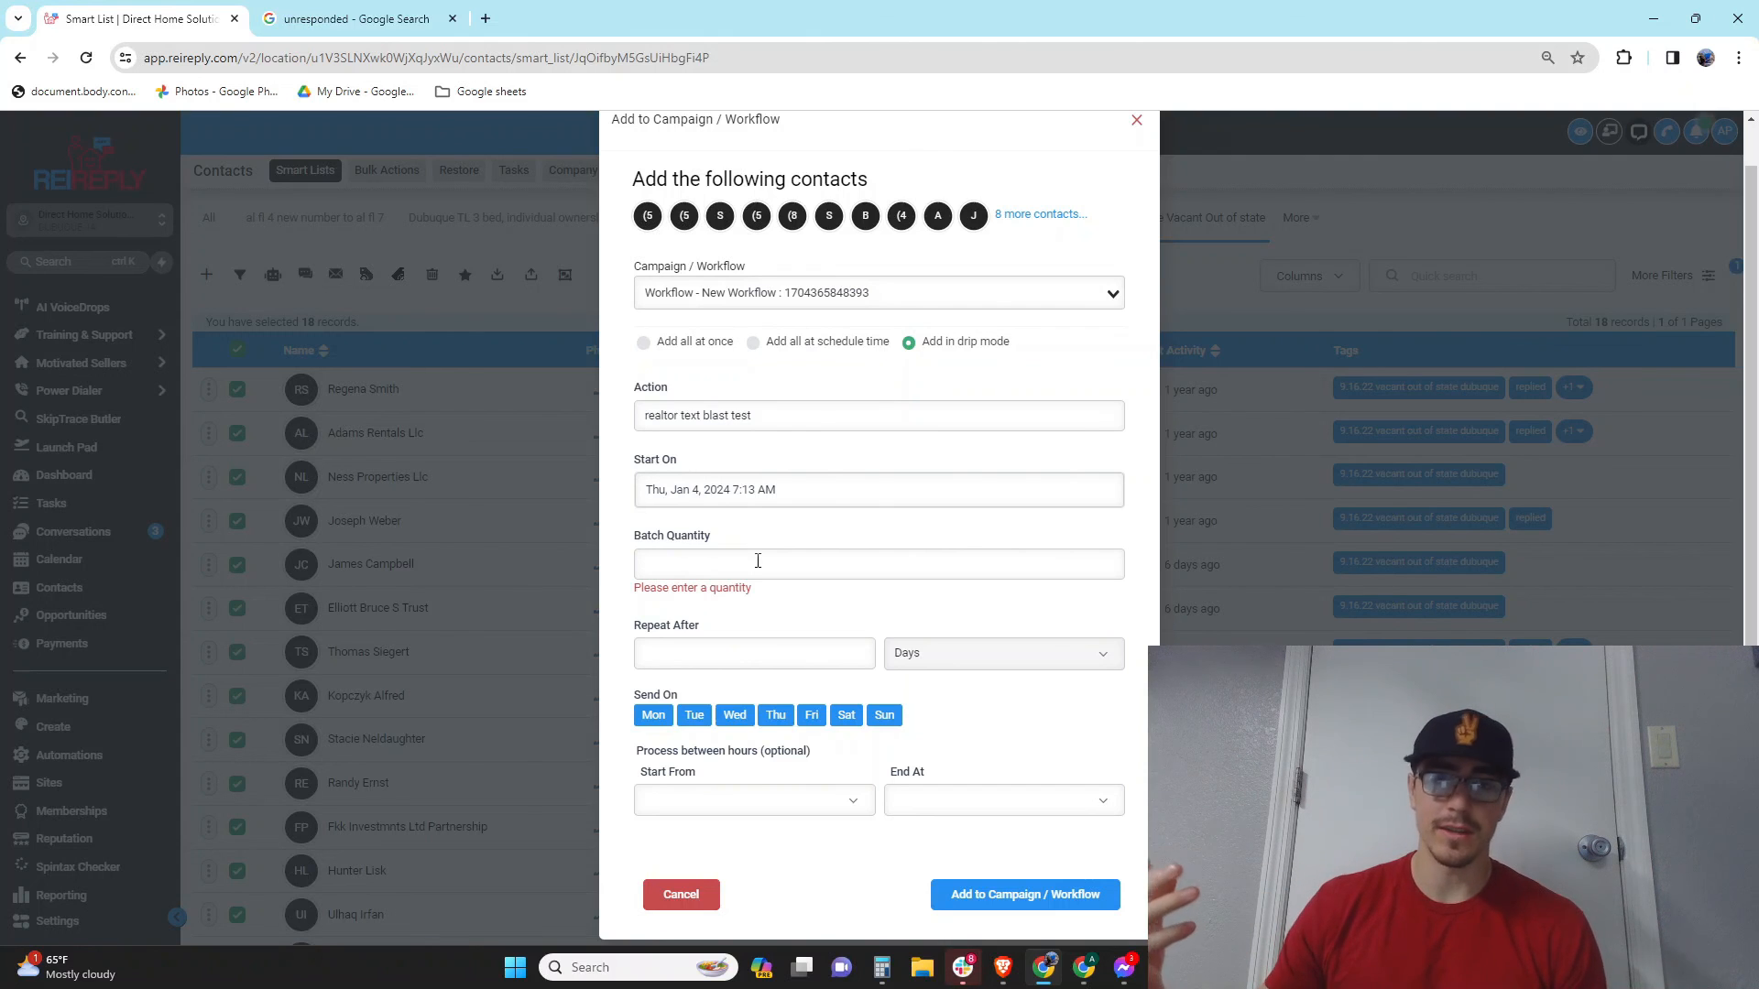
# Step: Set the batch quantity to 1, repeating every 1 minute
pyautogui.click(757, 560)
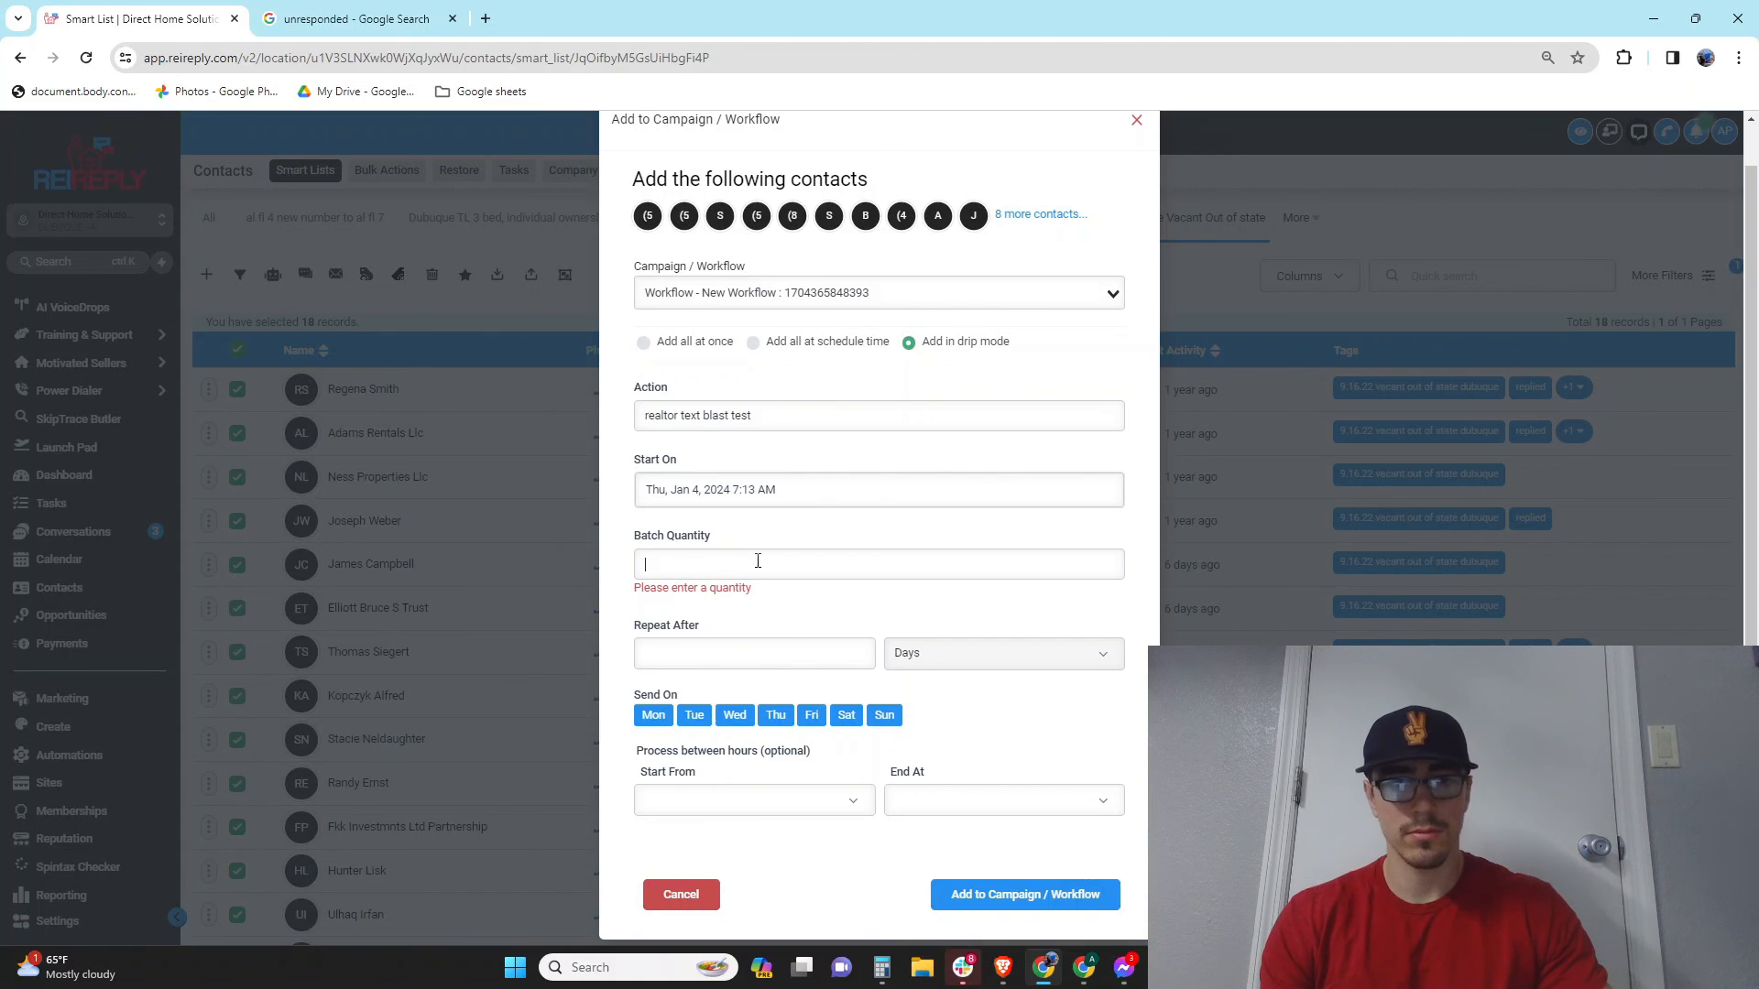
pyautogui.write('1')
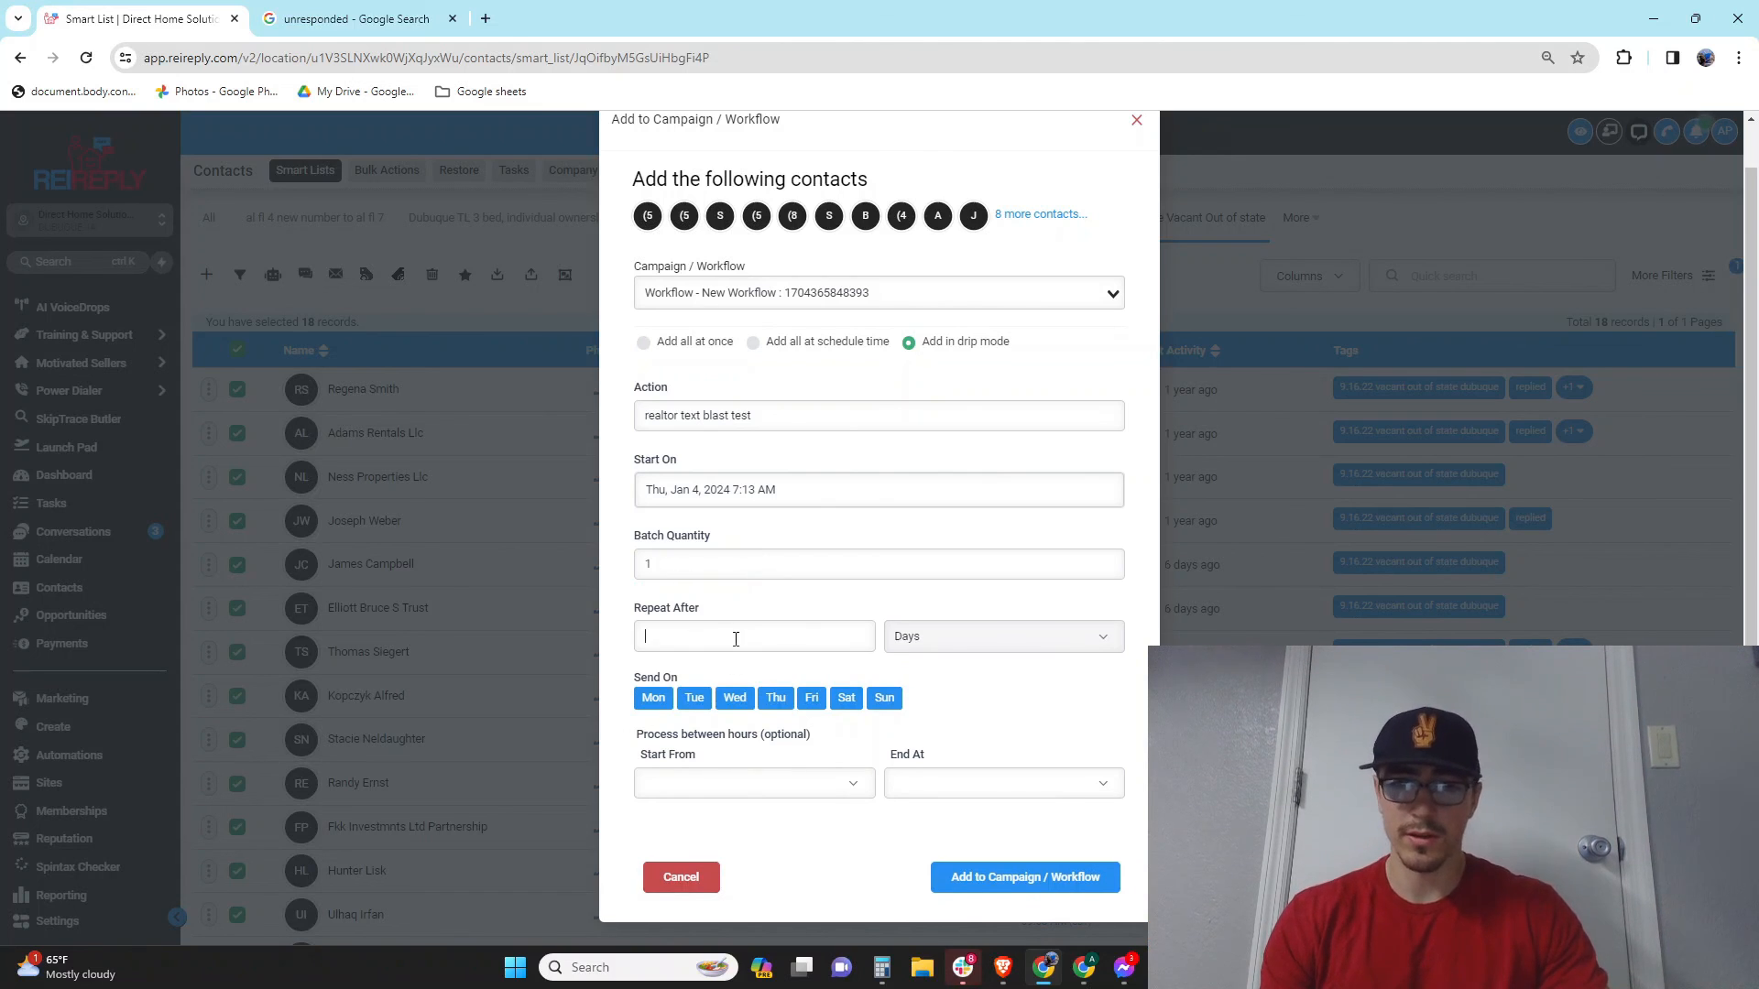
pyautogui.click(970, 653)
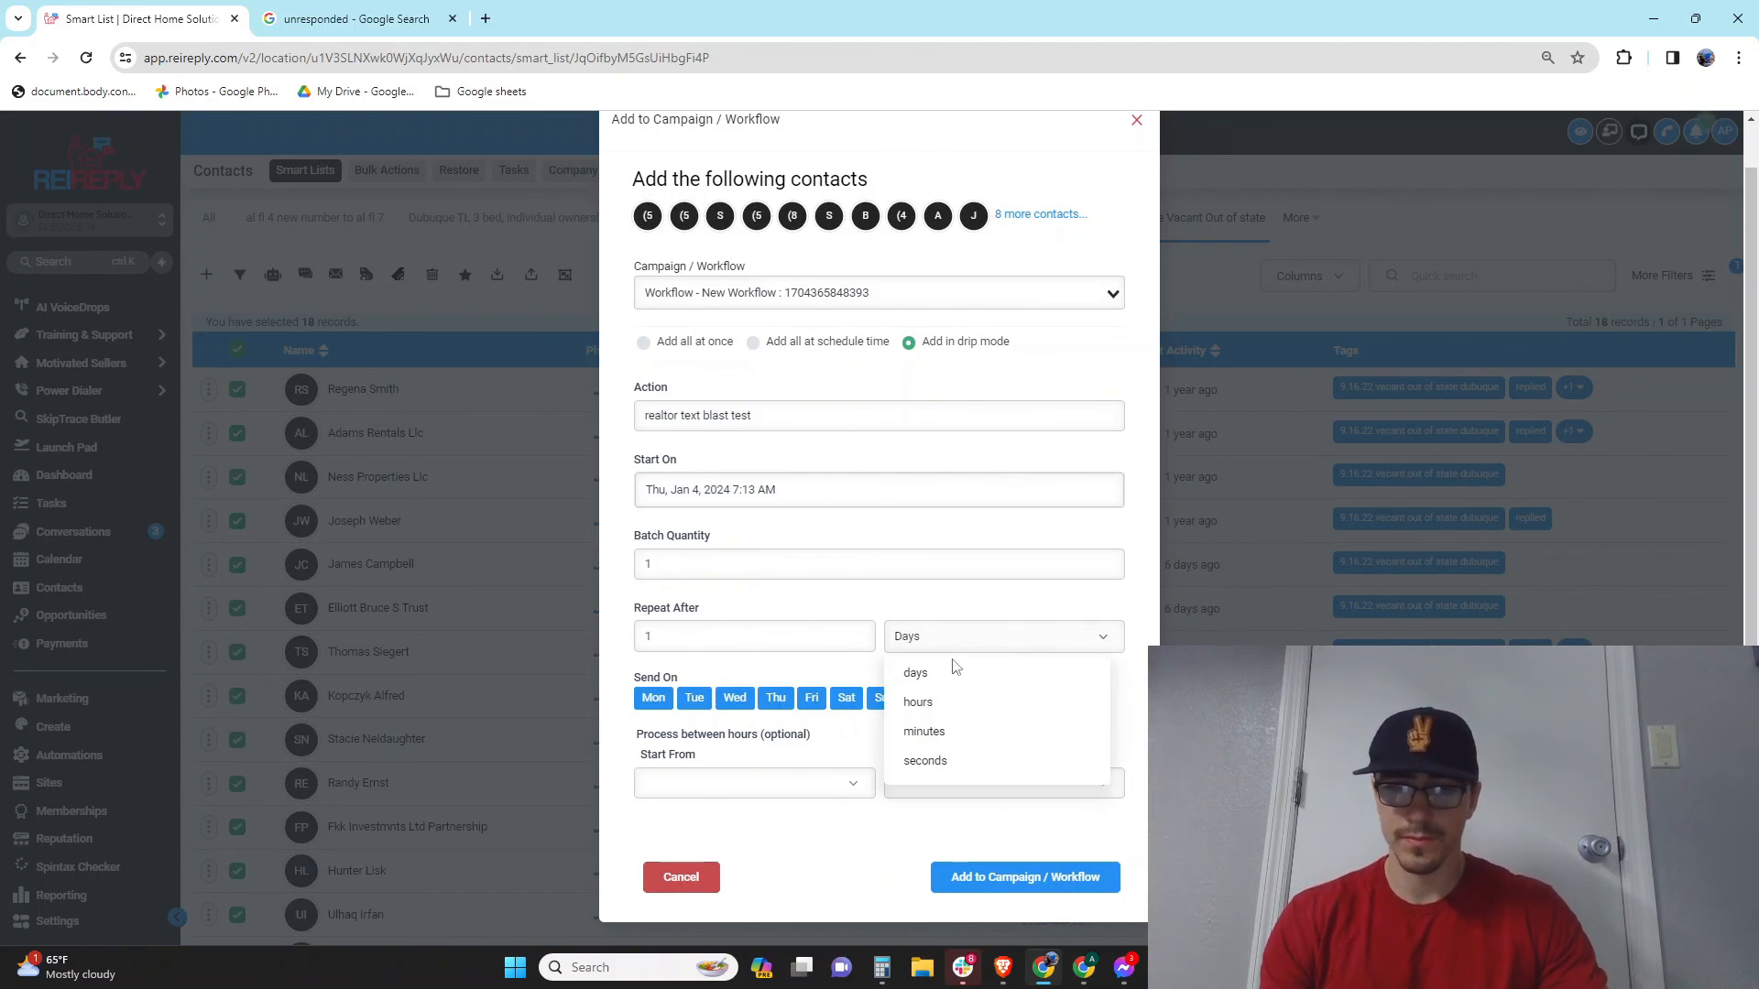
pyautogui.click(924, 732)
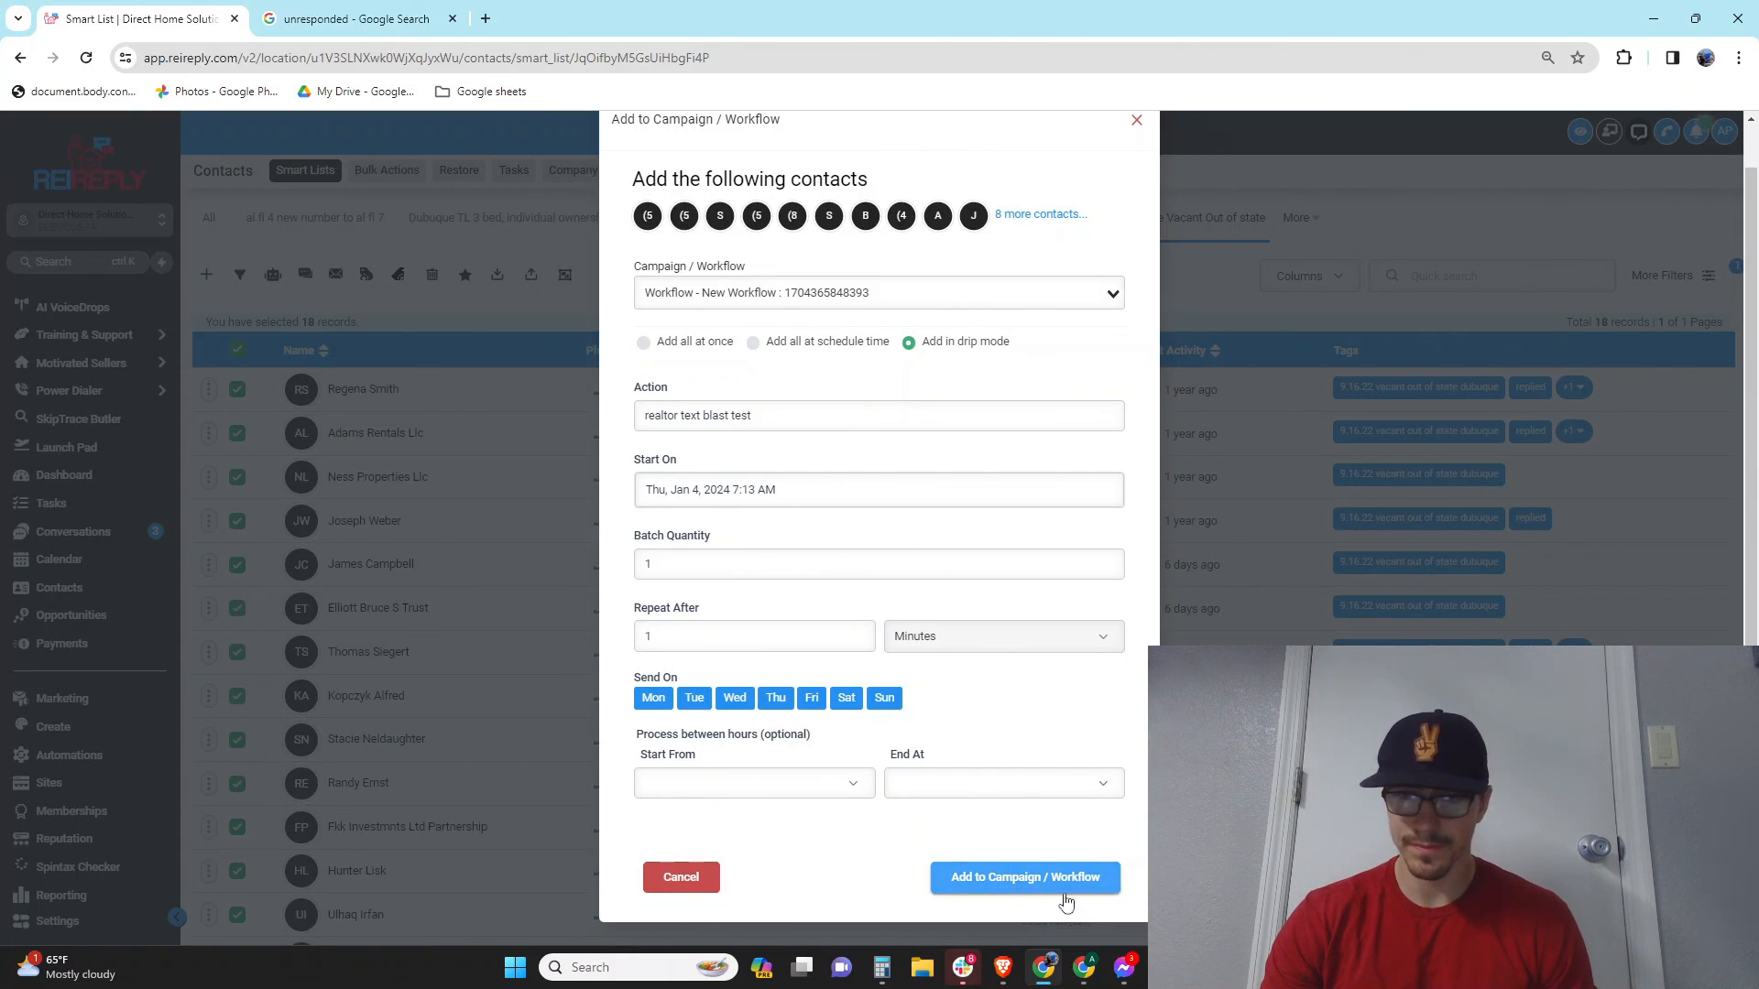
pyautogui.scroll(1, 854, 696)
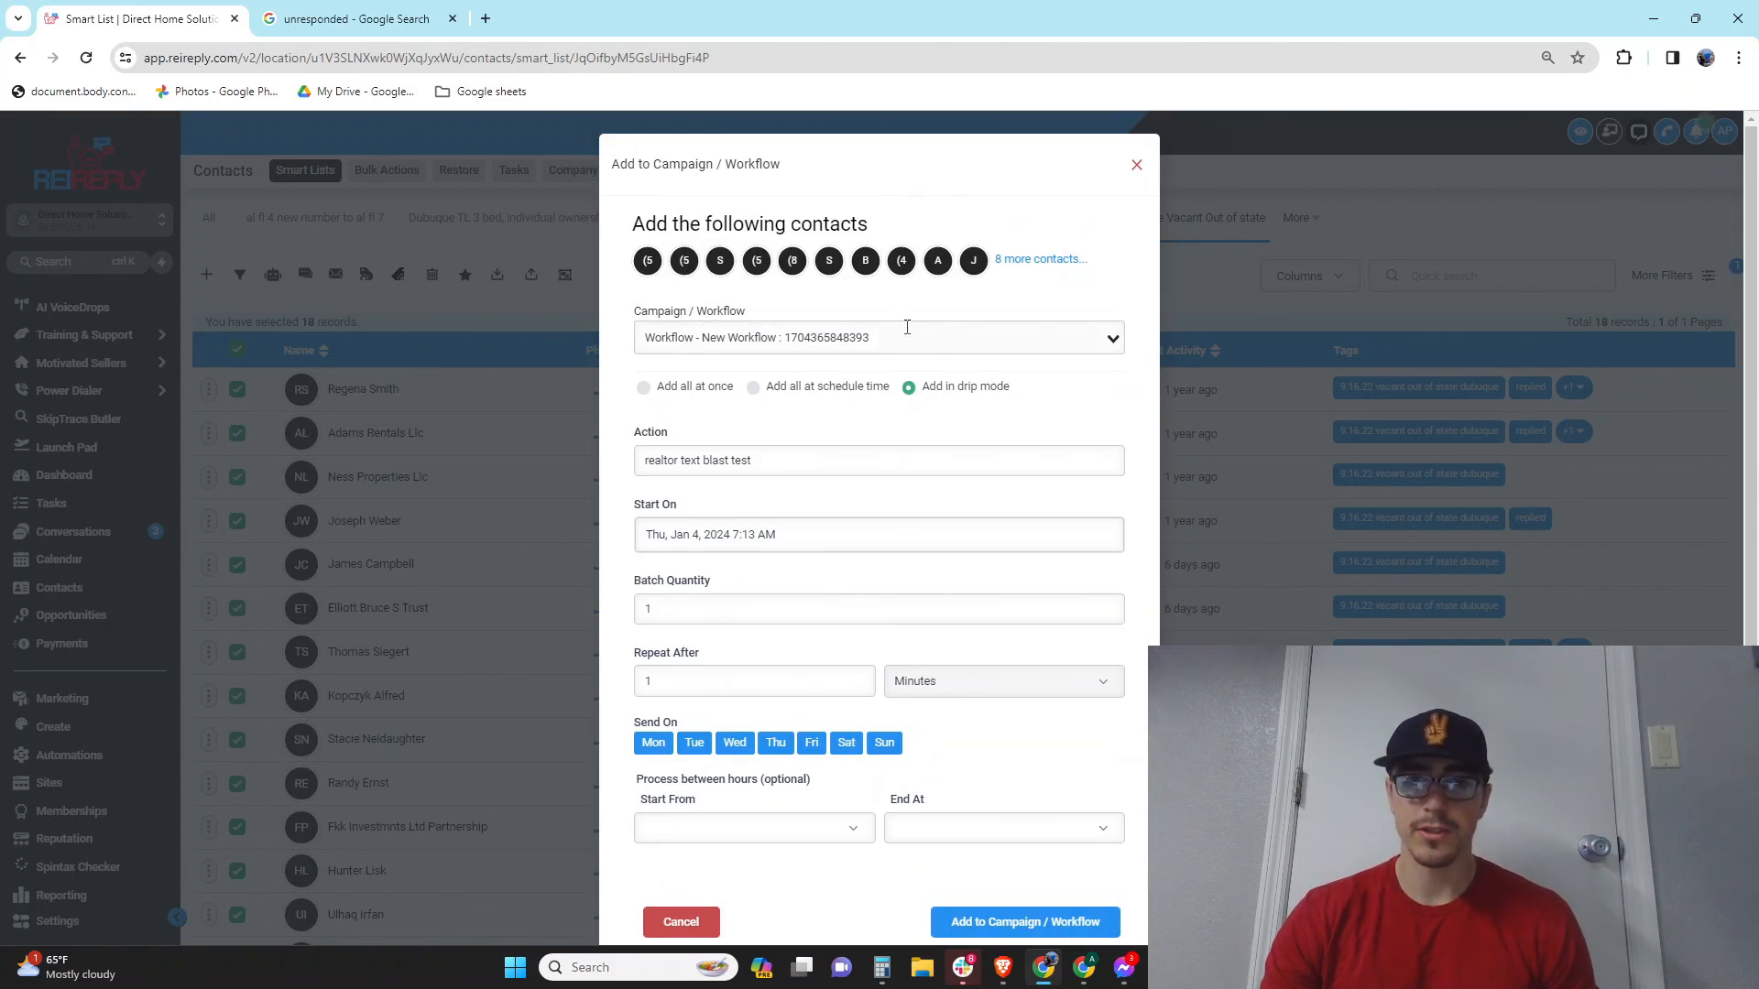